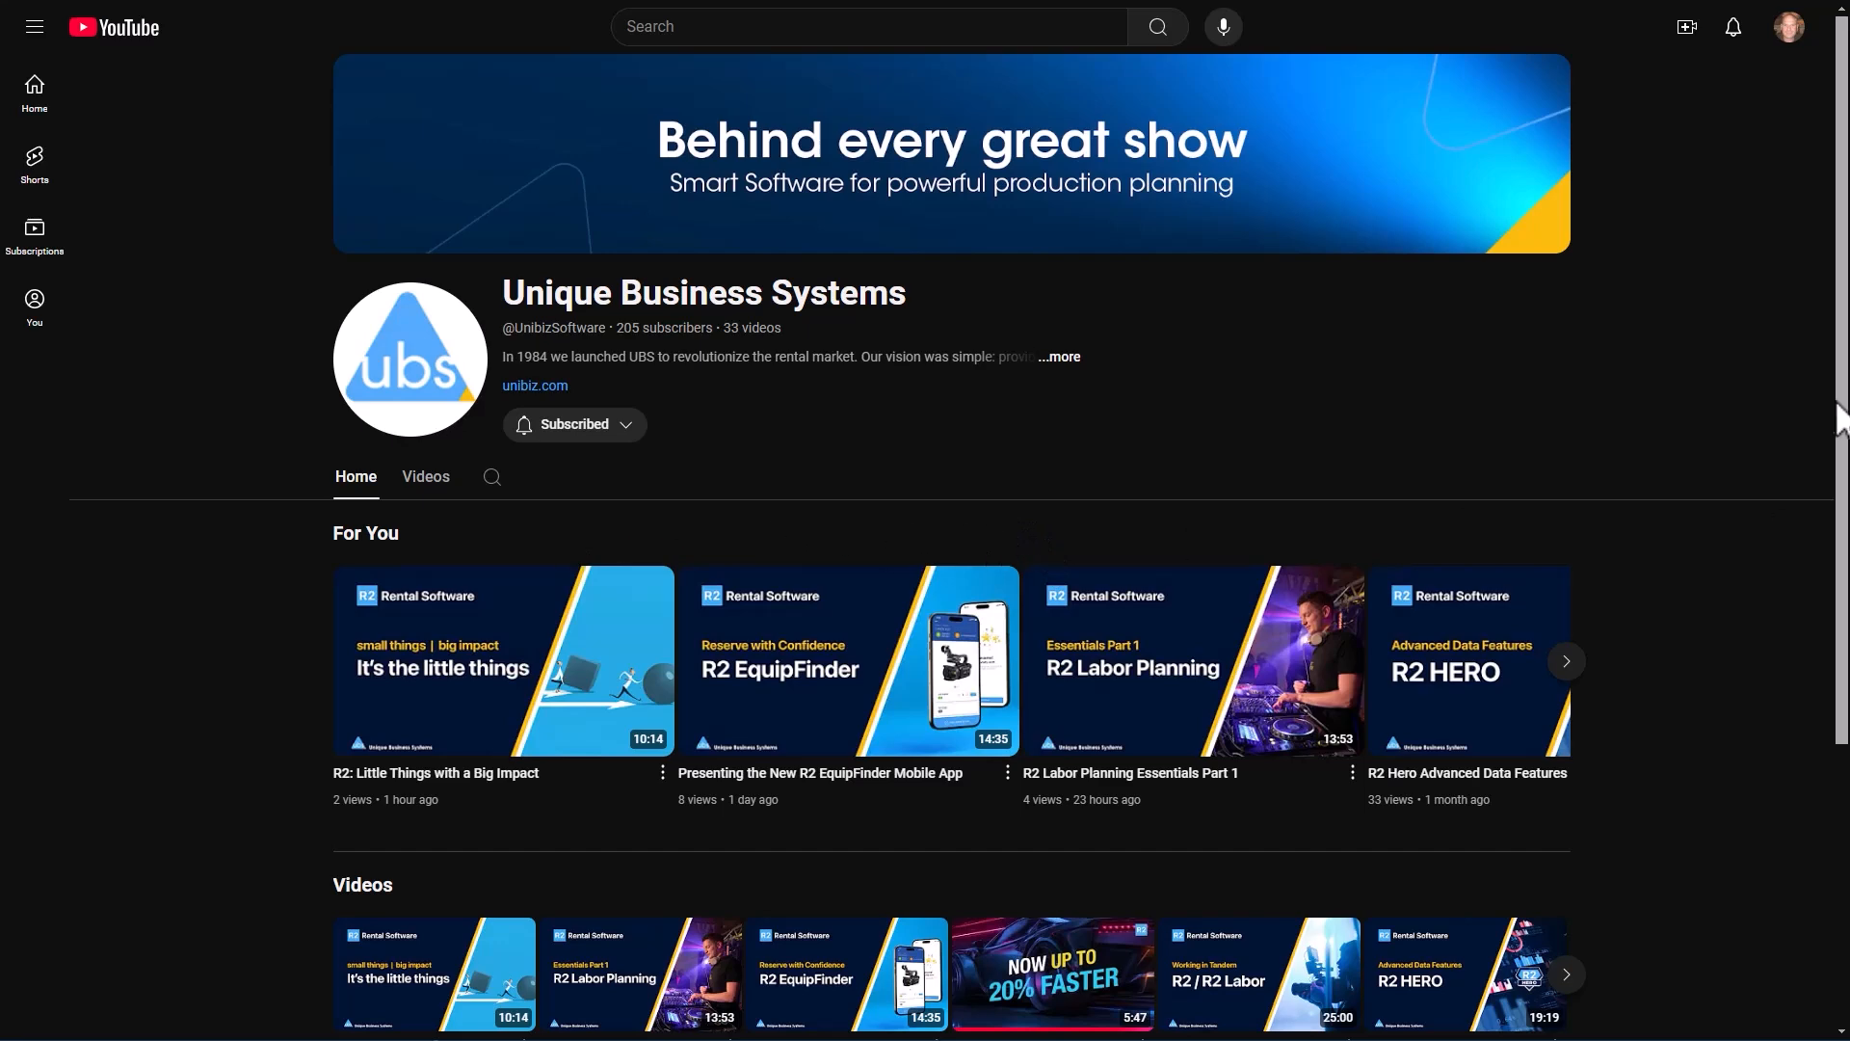
Browse the Unique Business Systems channel's list of uploaded videos
drag(1838, 391, 1845, 438)
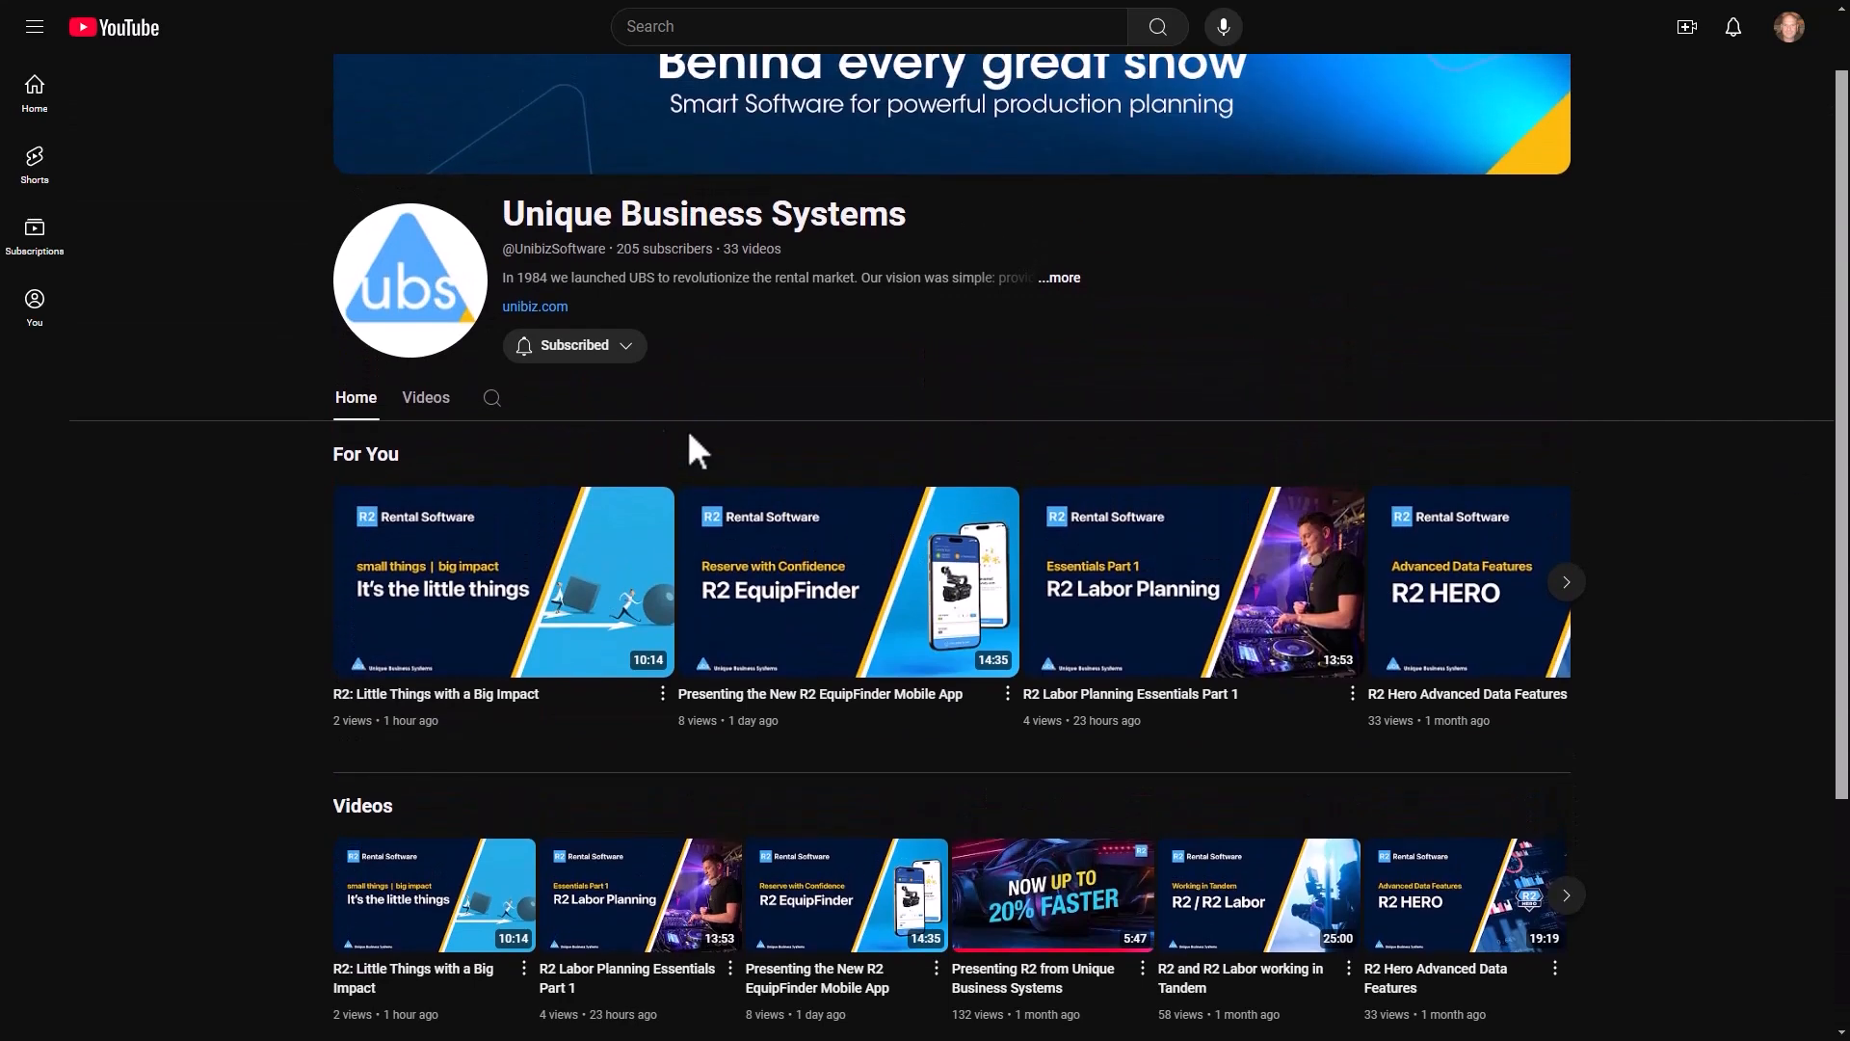
click(428, 403)
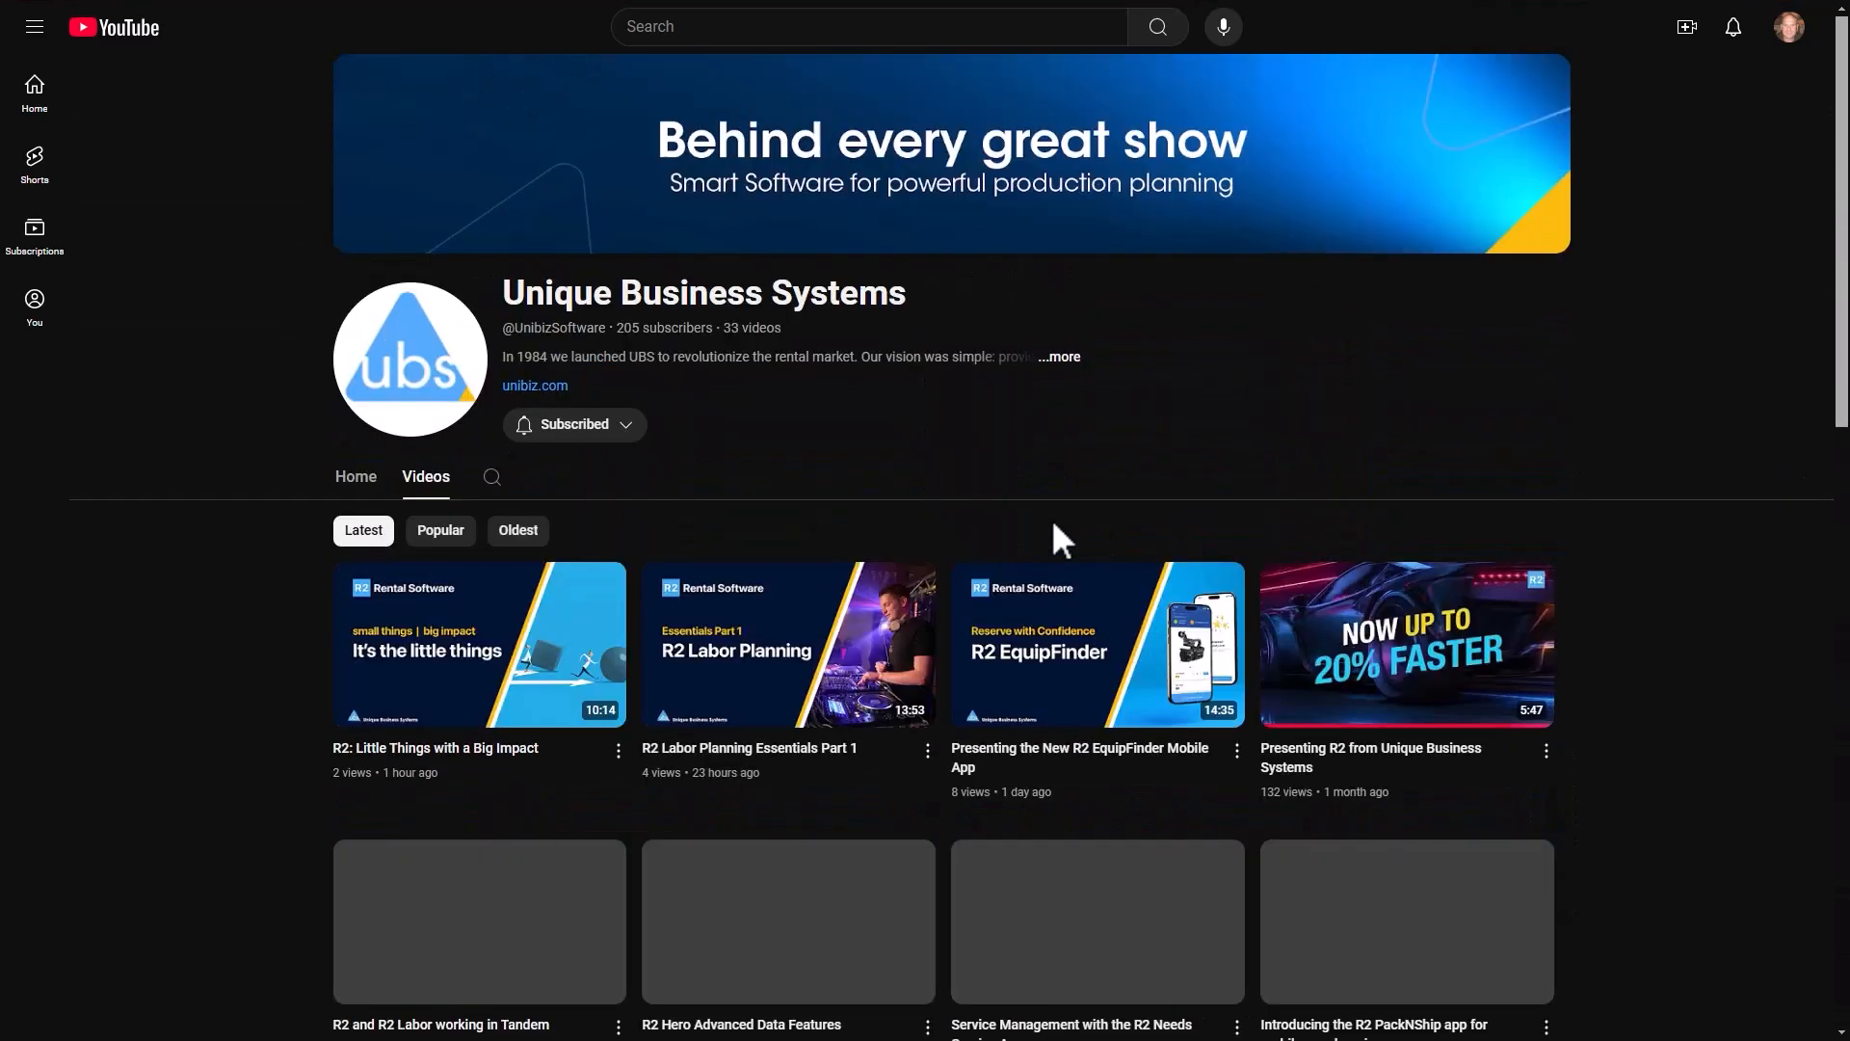
scroll(1310, 626, down, 13)
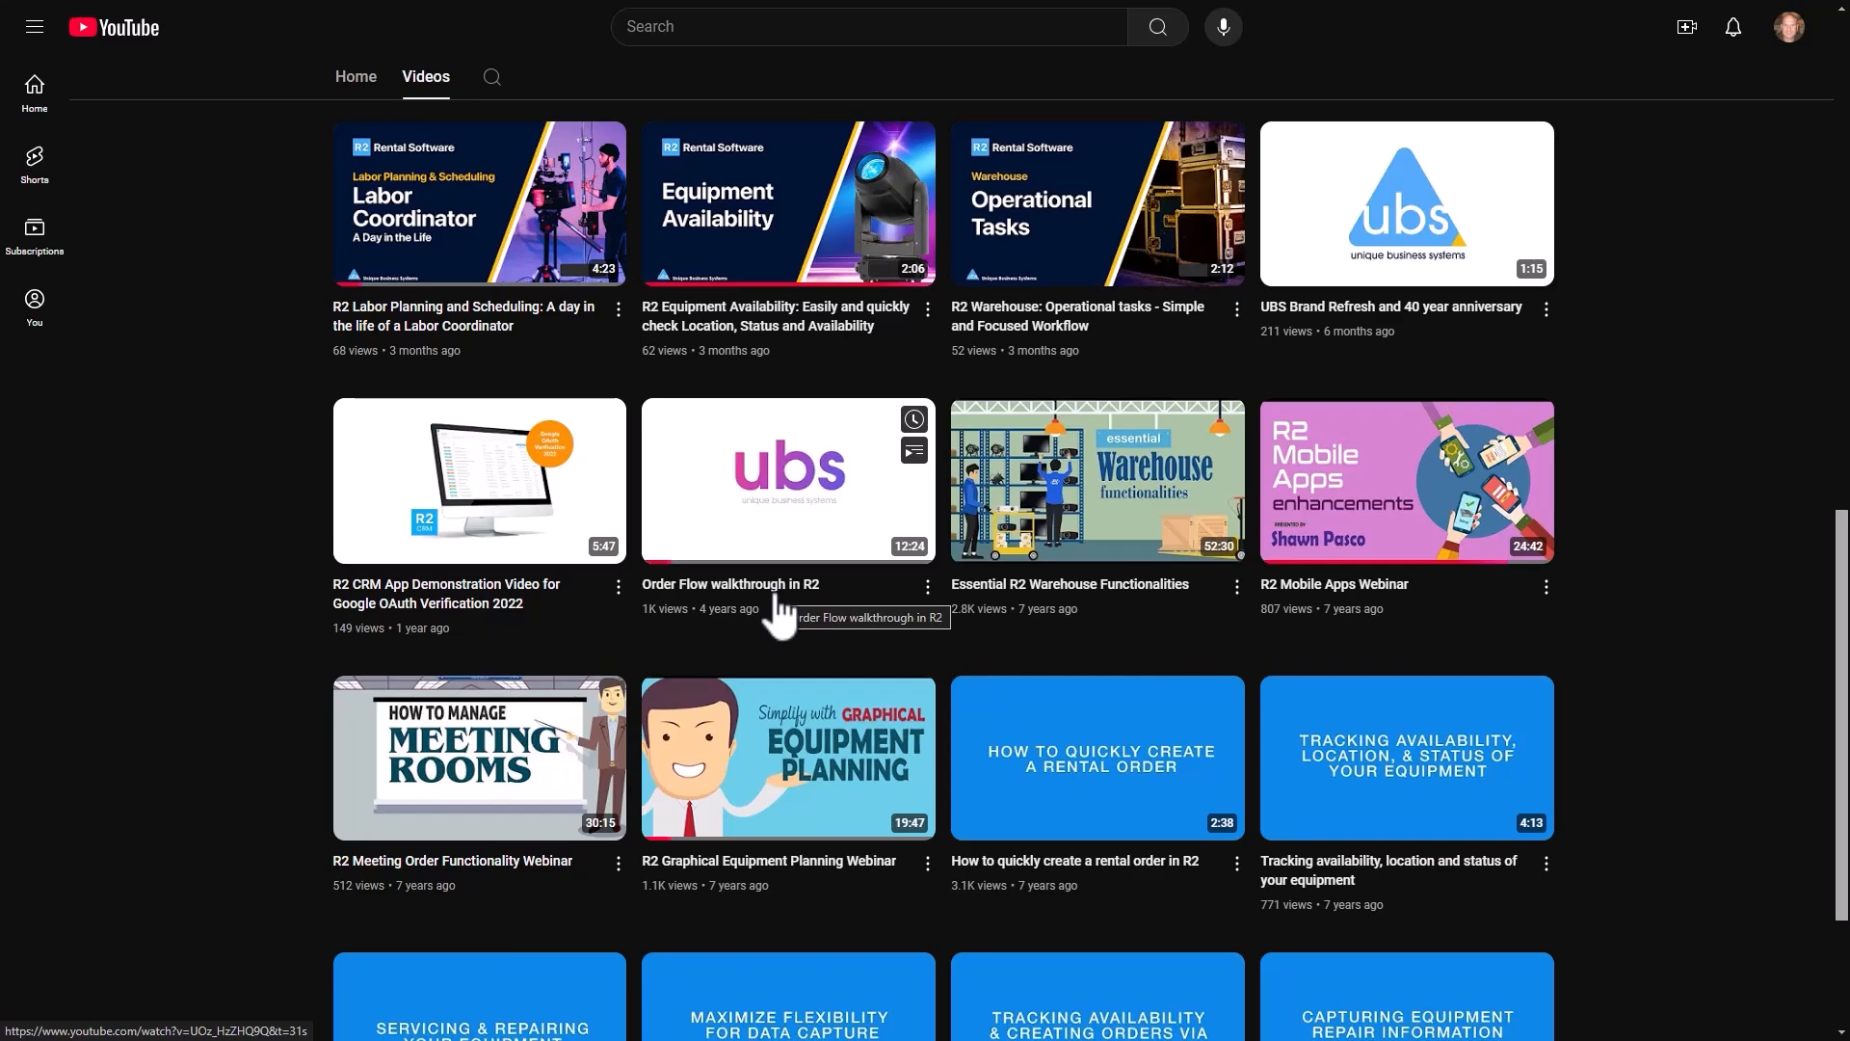
scroll(779, 612, up, 6)
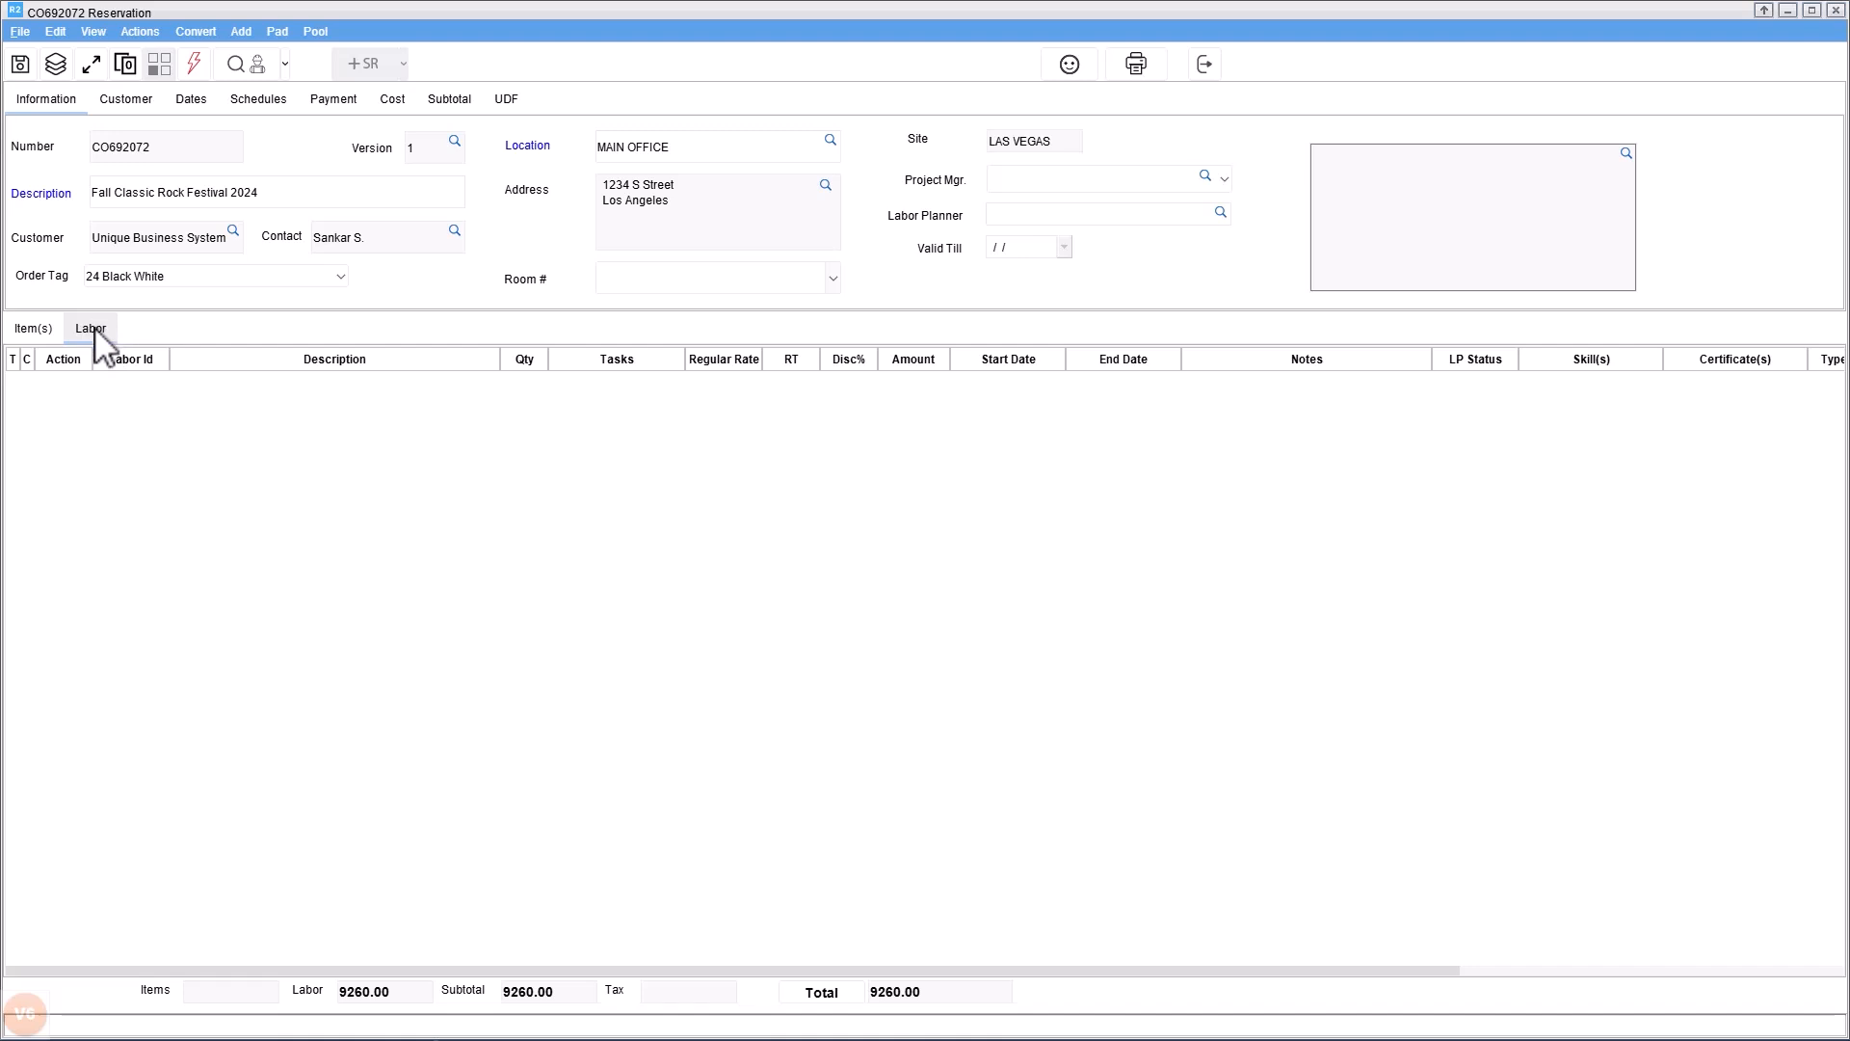
List all labor for the reservation and select one Audio Technician - A1, one Projectionist - V1 and two Audio Technician - A2
click(256, 65)
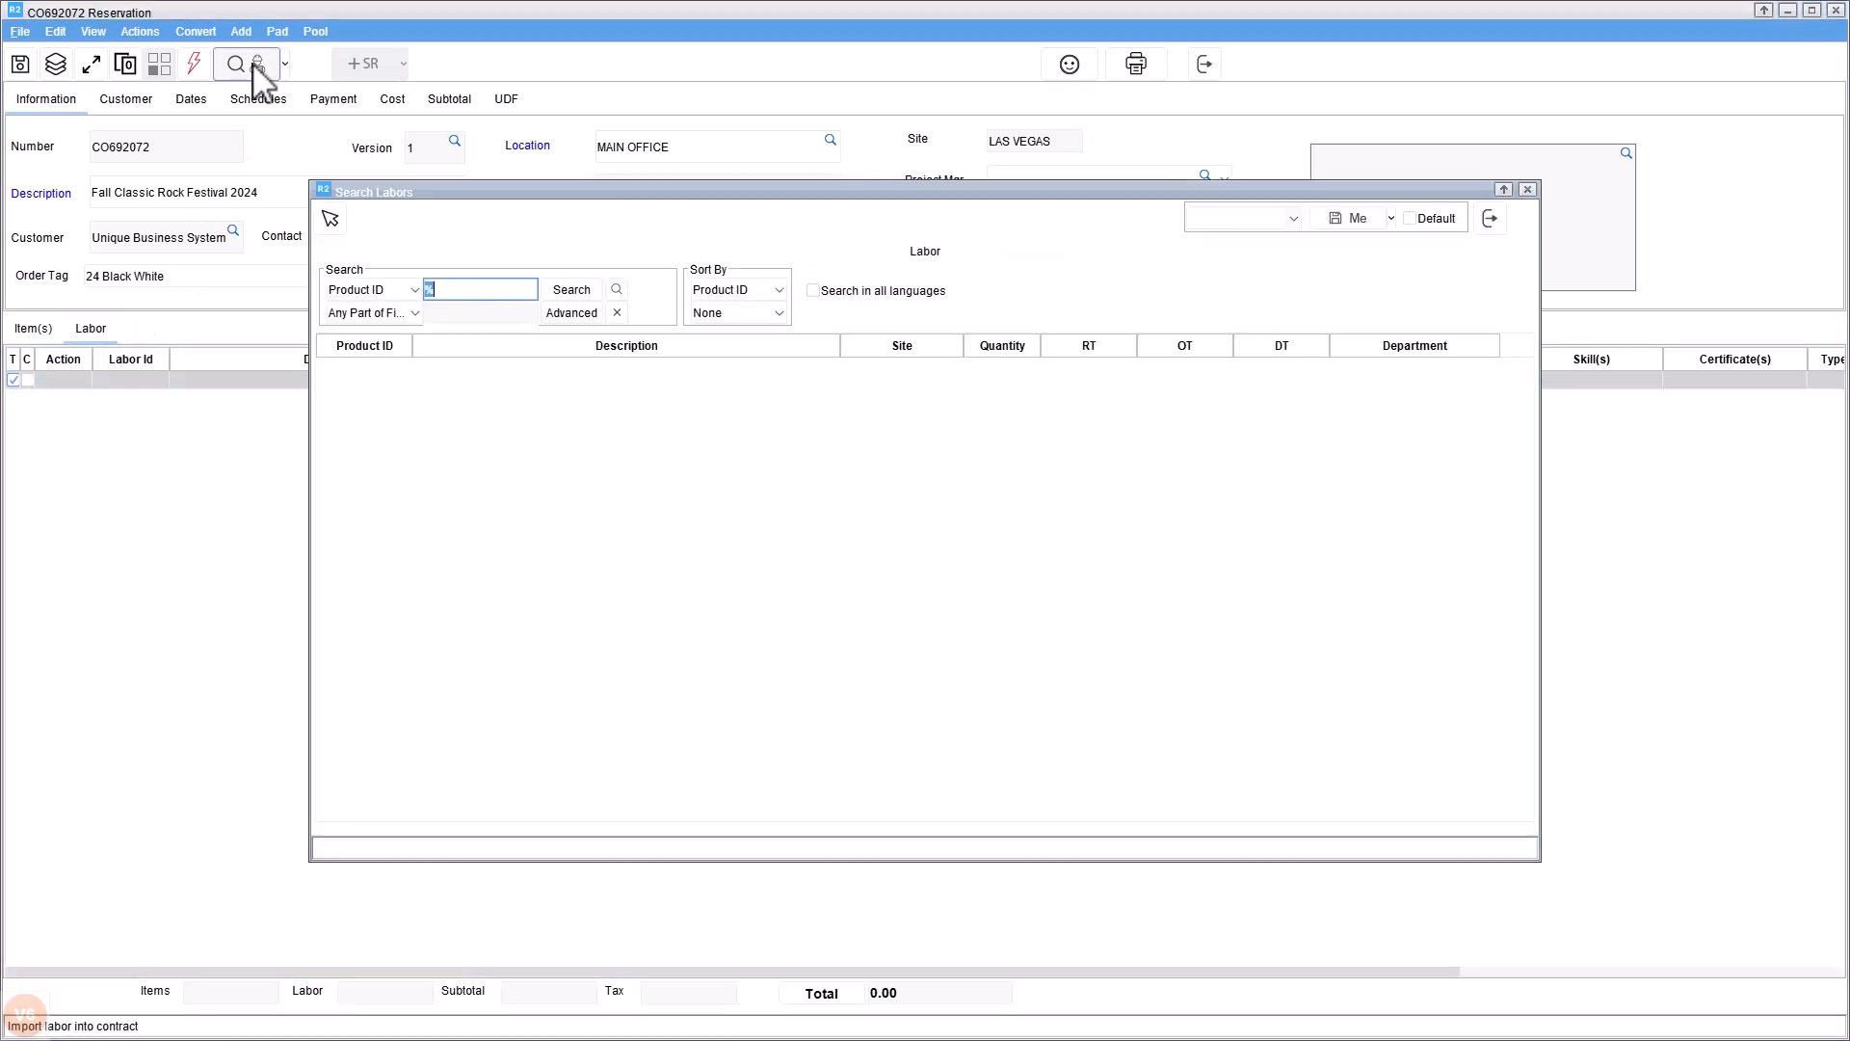
click(571, 289)
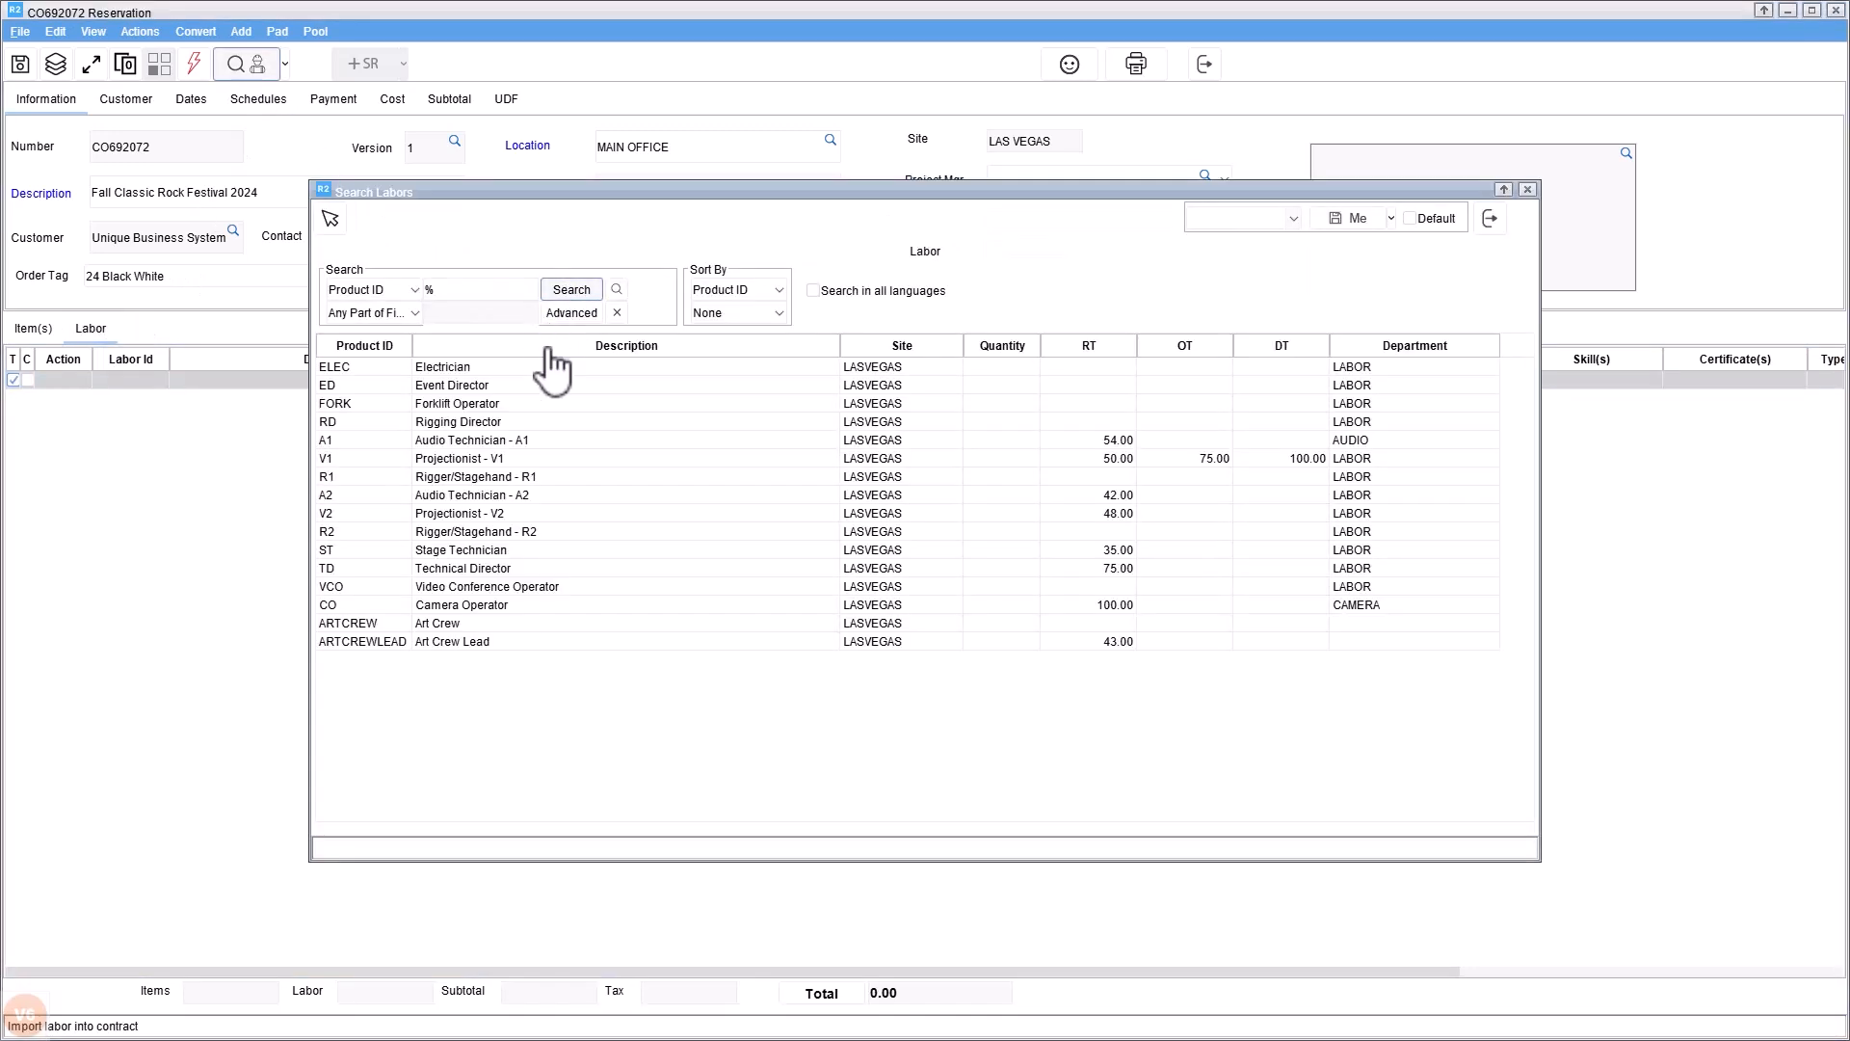
click(567, 443)
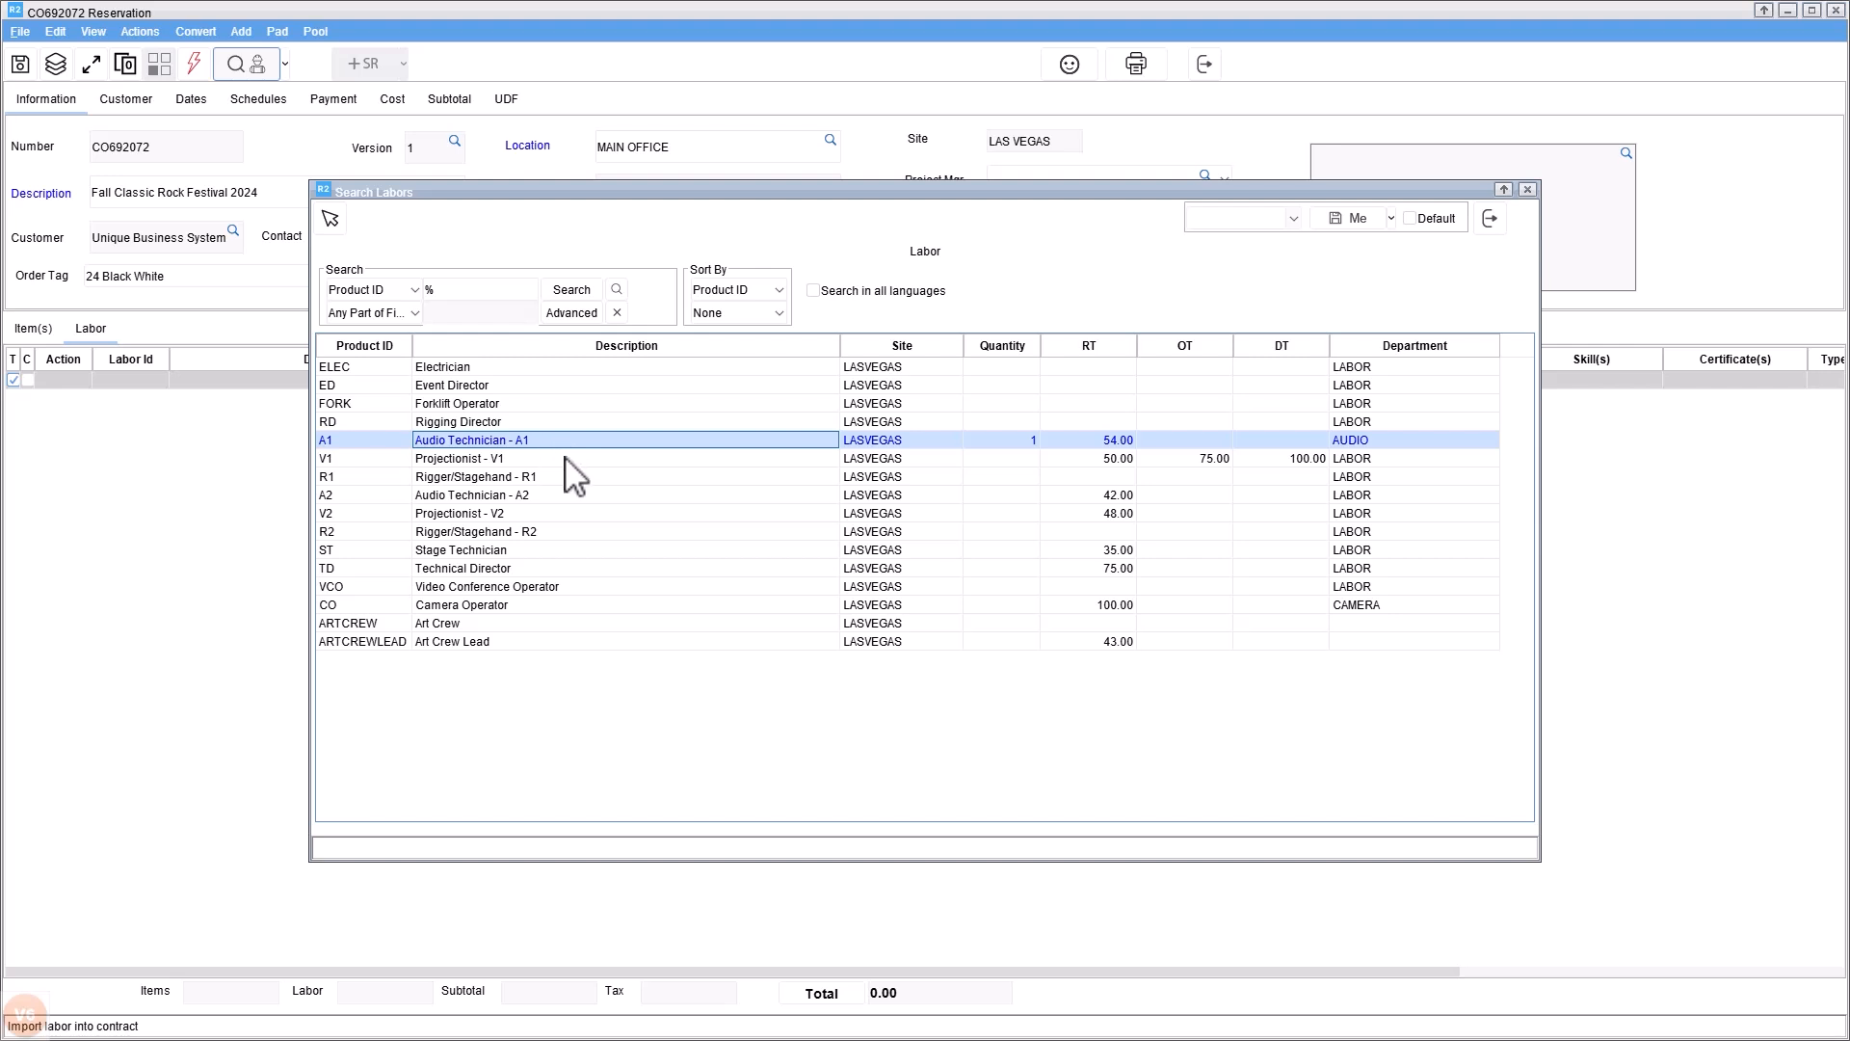
click(553, 459)
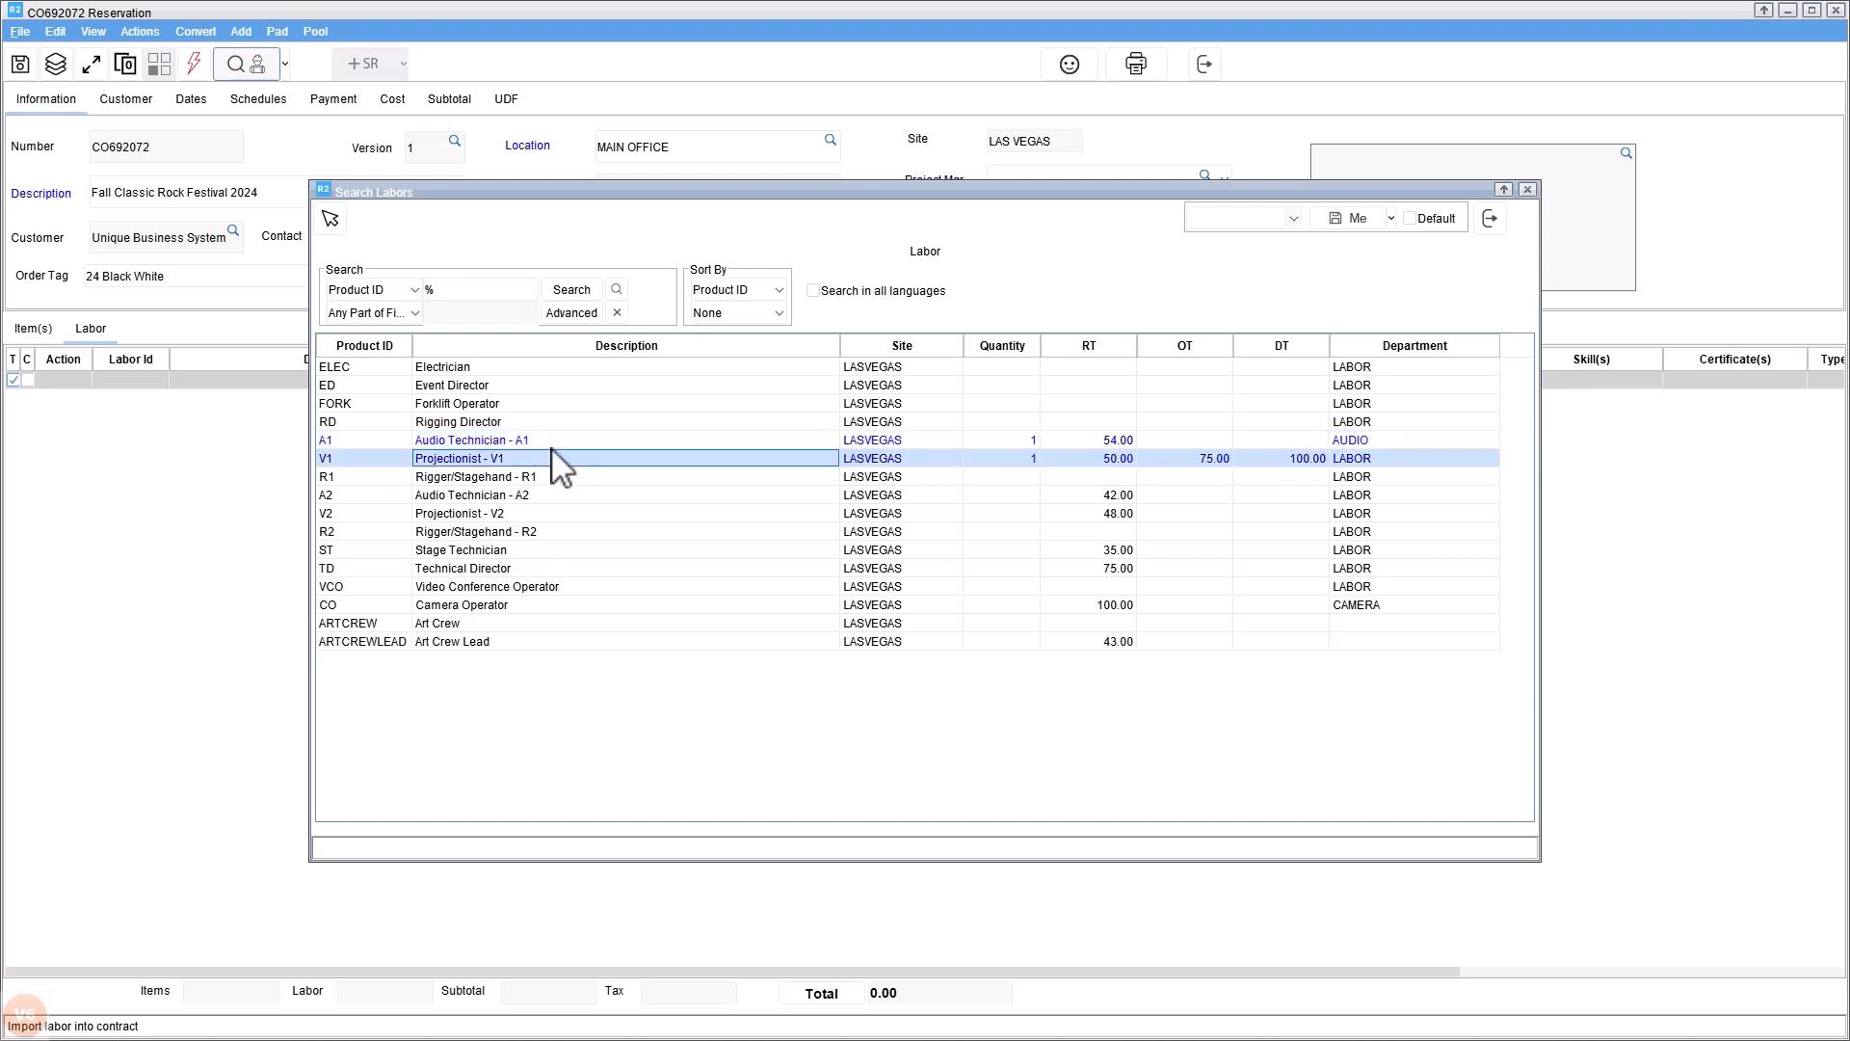
click(574, 497)
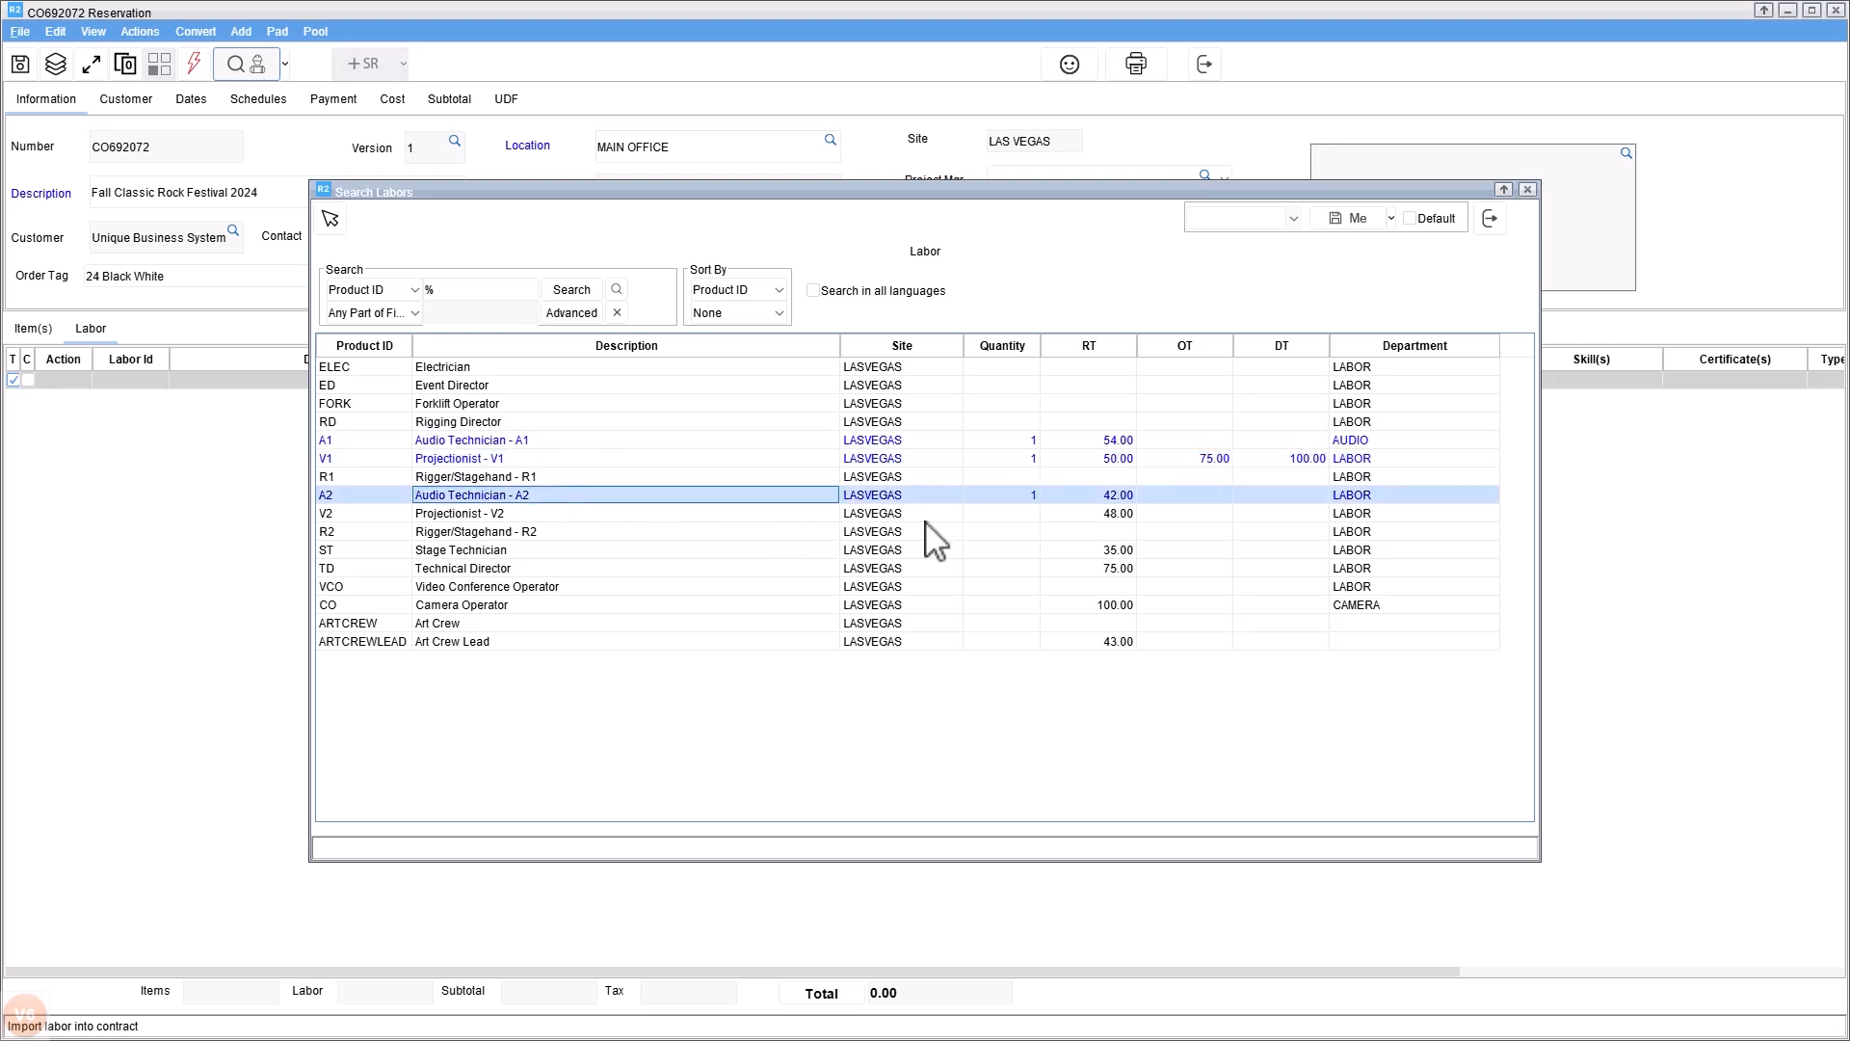
click(1001, 495)
text(2)
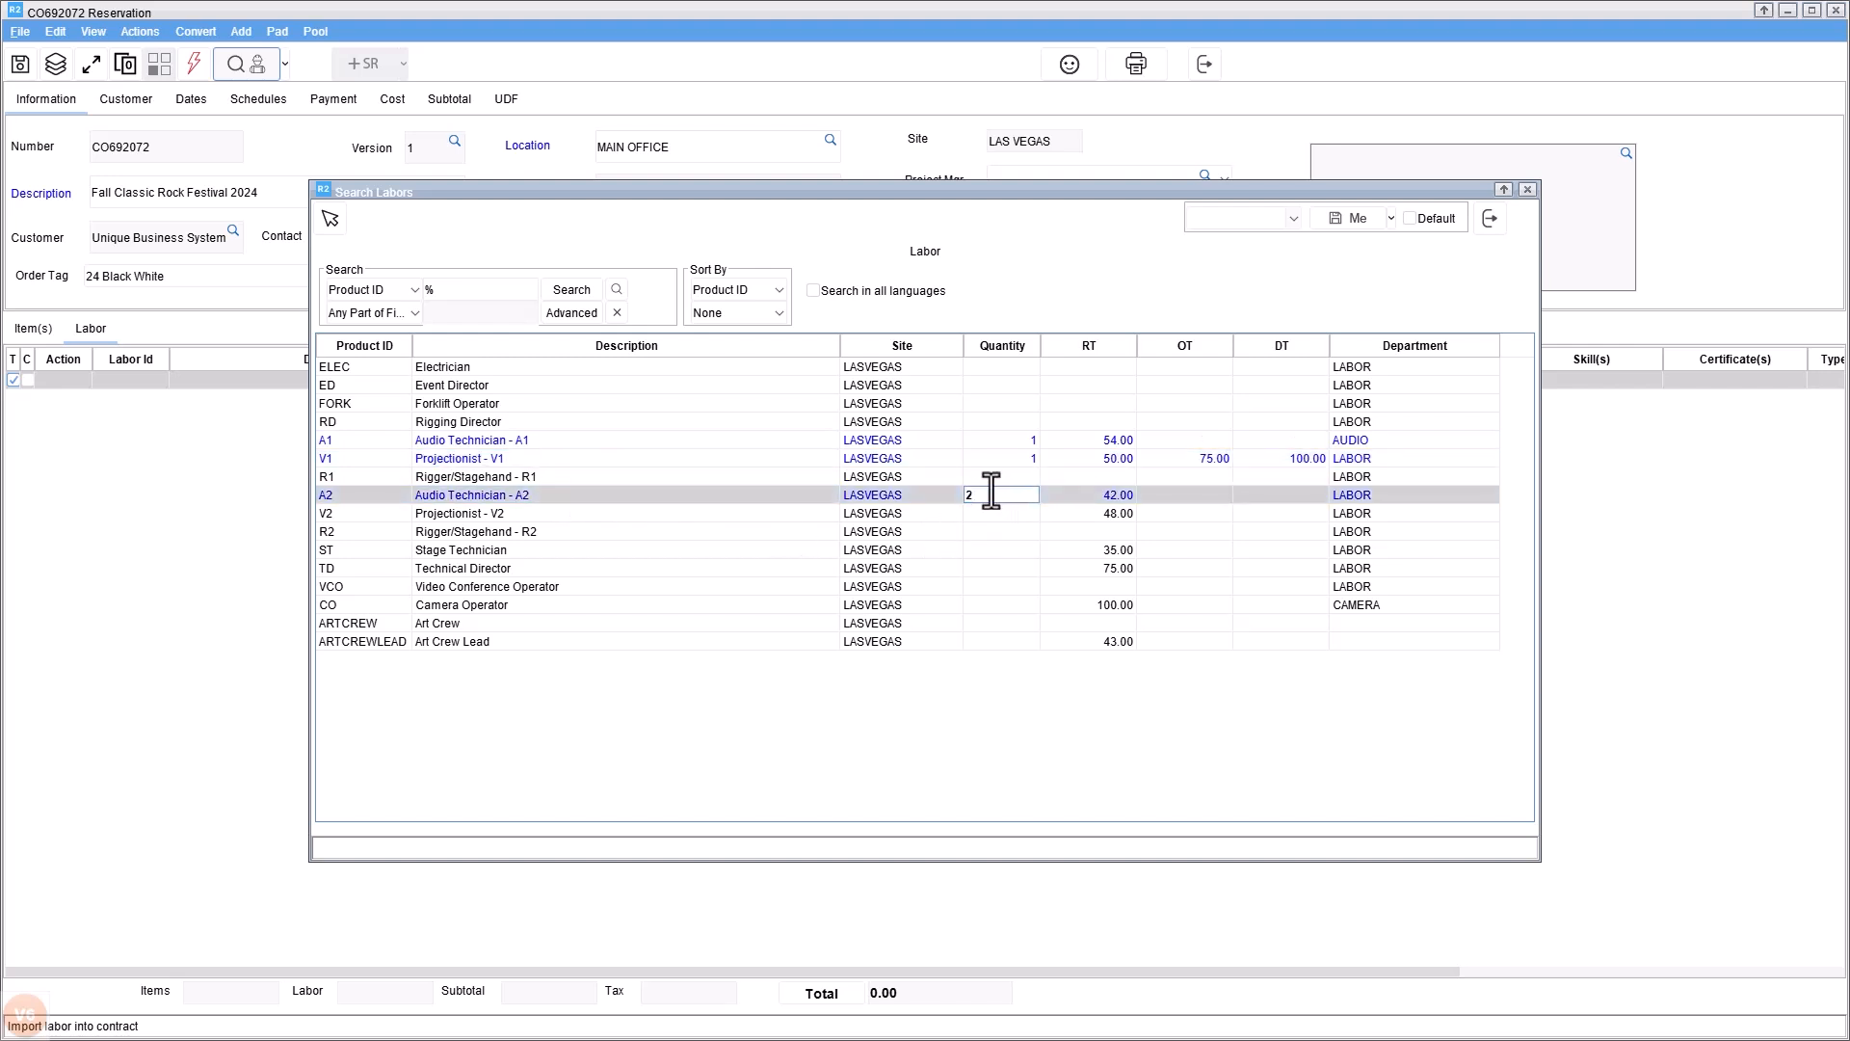
Select one Projectionist - V2, one Camera Operator, six Stage Technicians and four Rigger/Stagehand - R2, and import all selected labor into the reservation
click(576, 545)
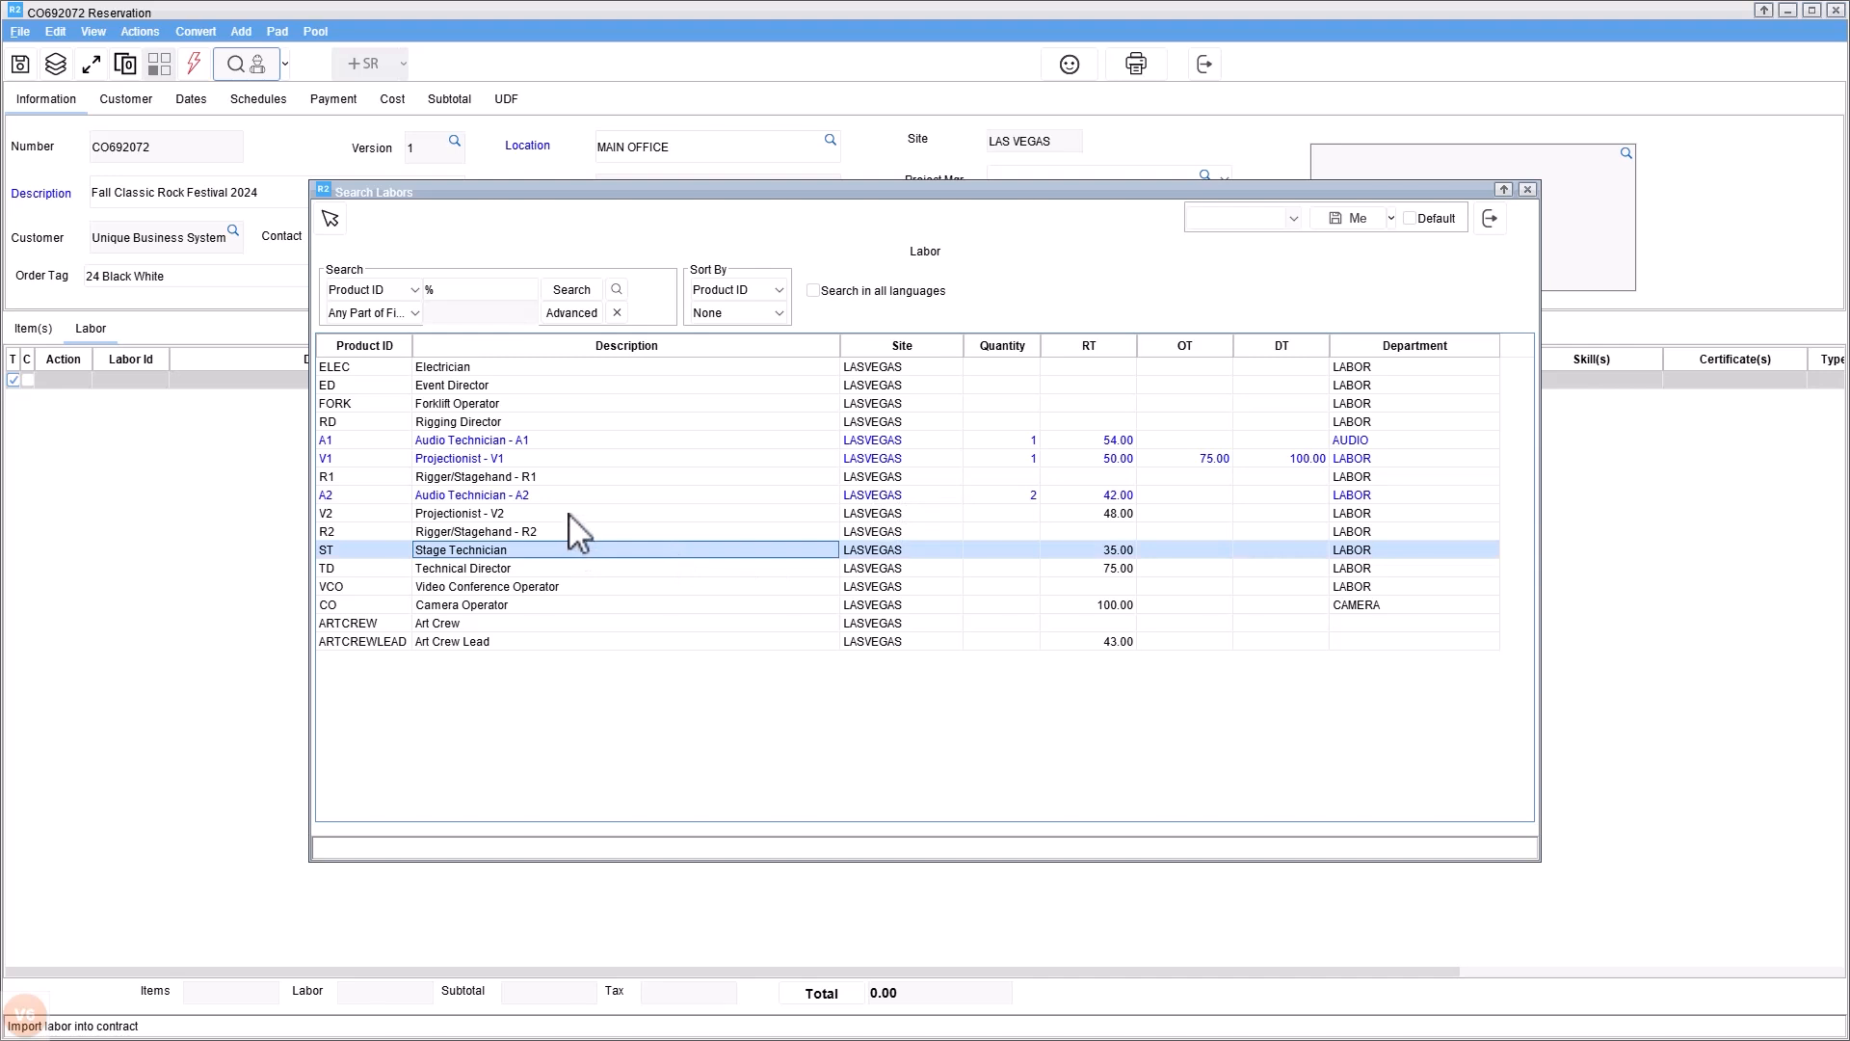
click(569, 514)
click(530, 607)
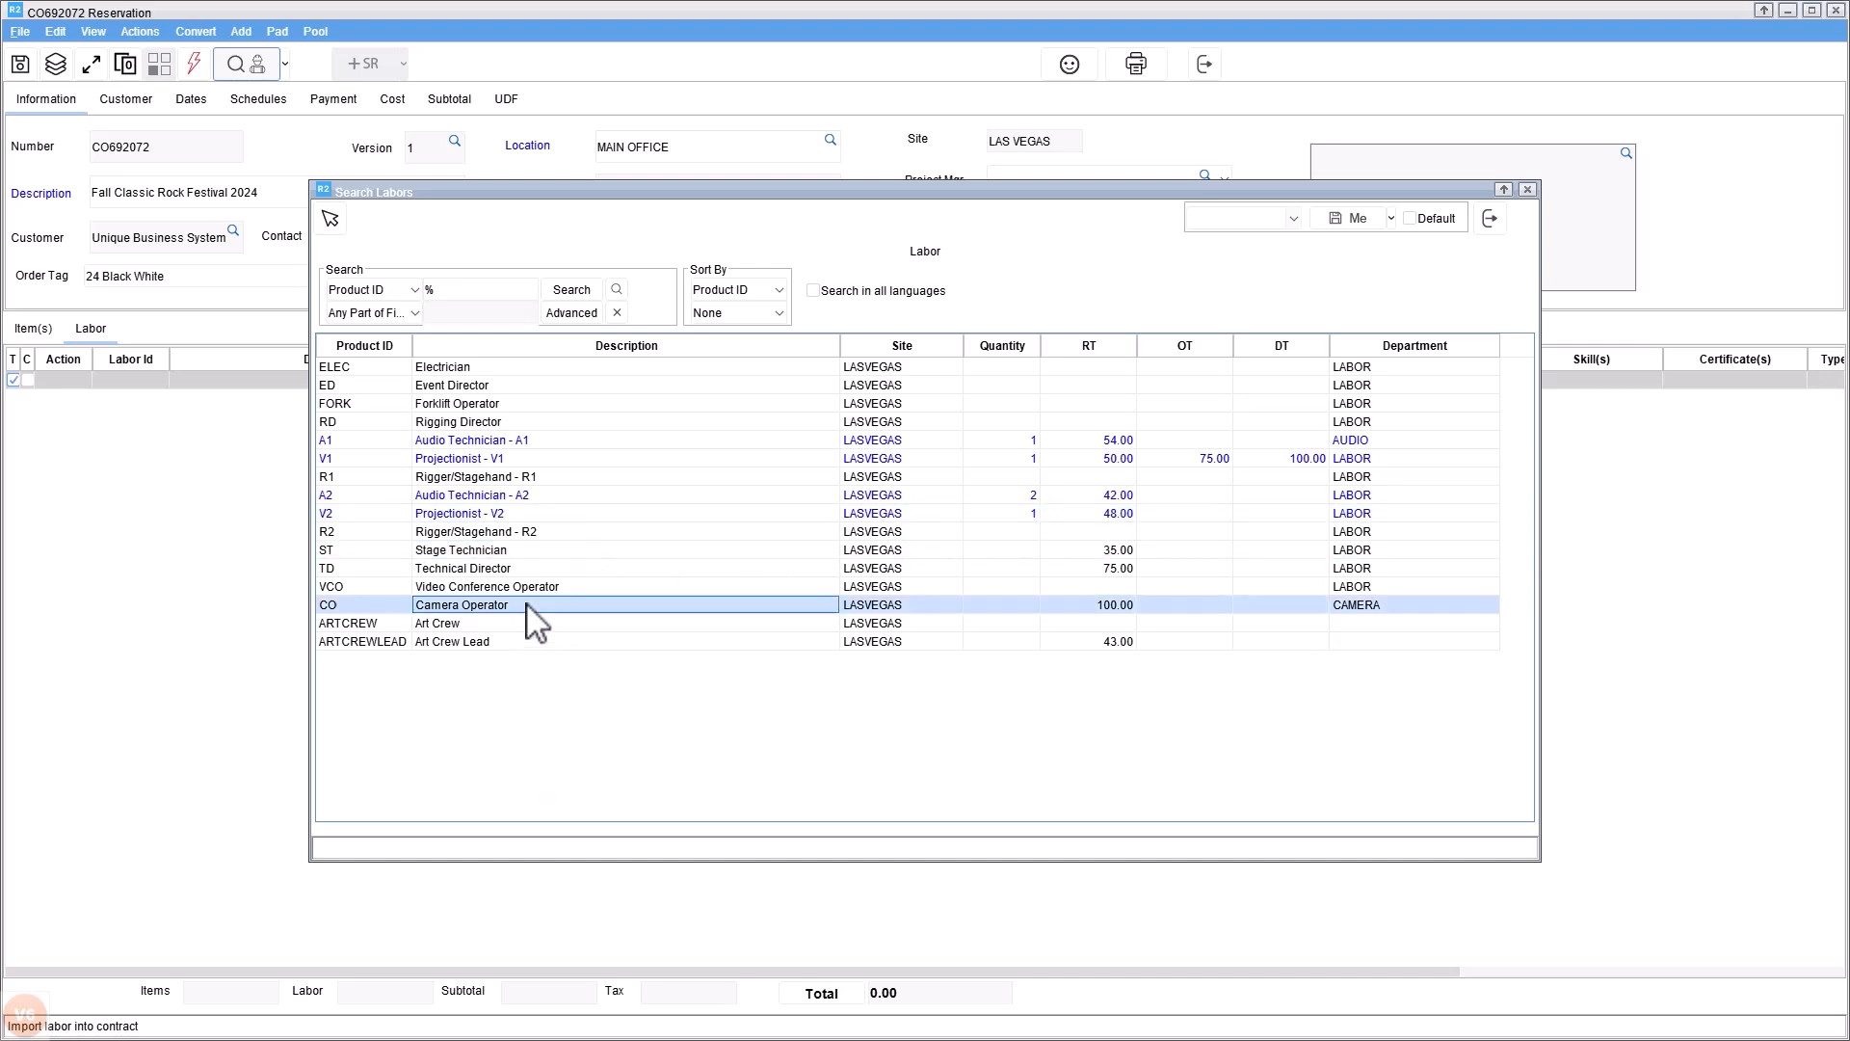
click(542, 552)
click(1007, 551)
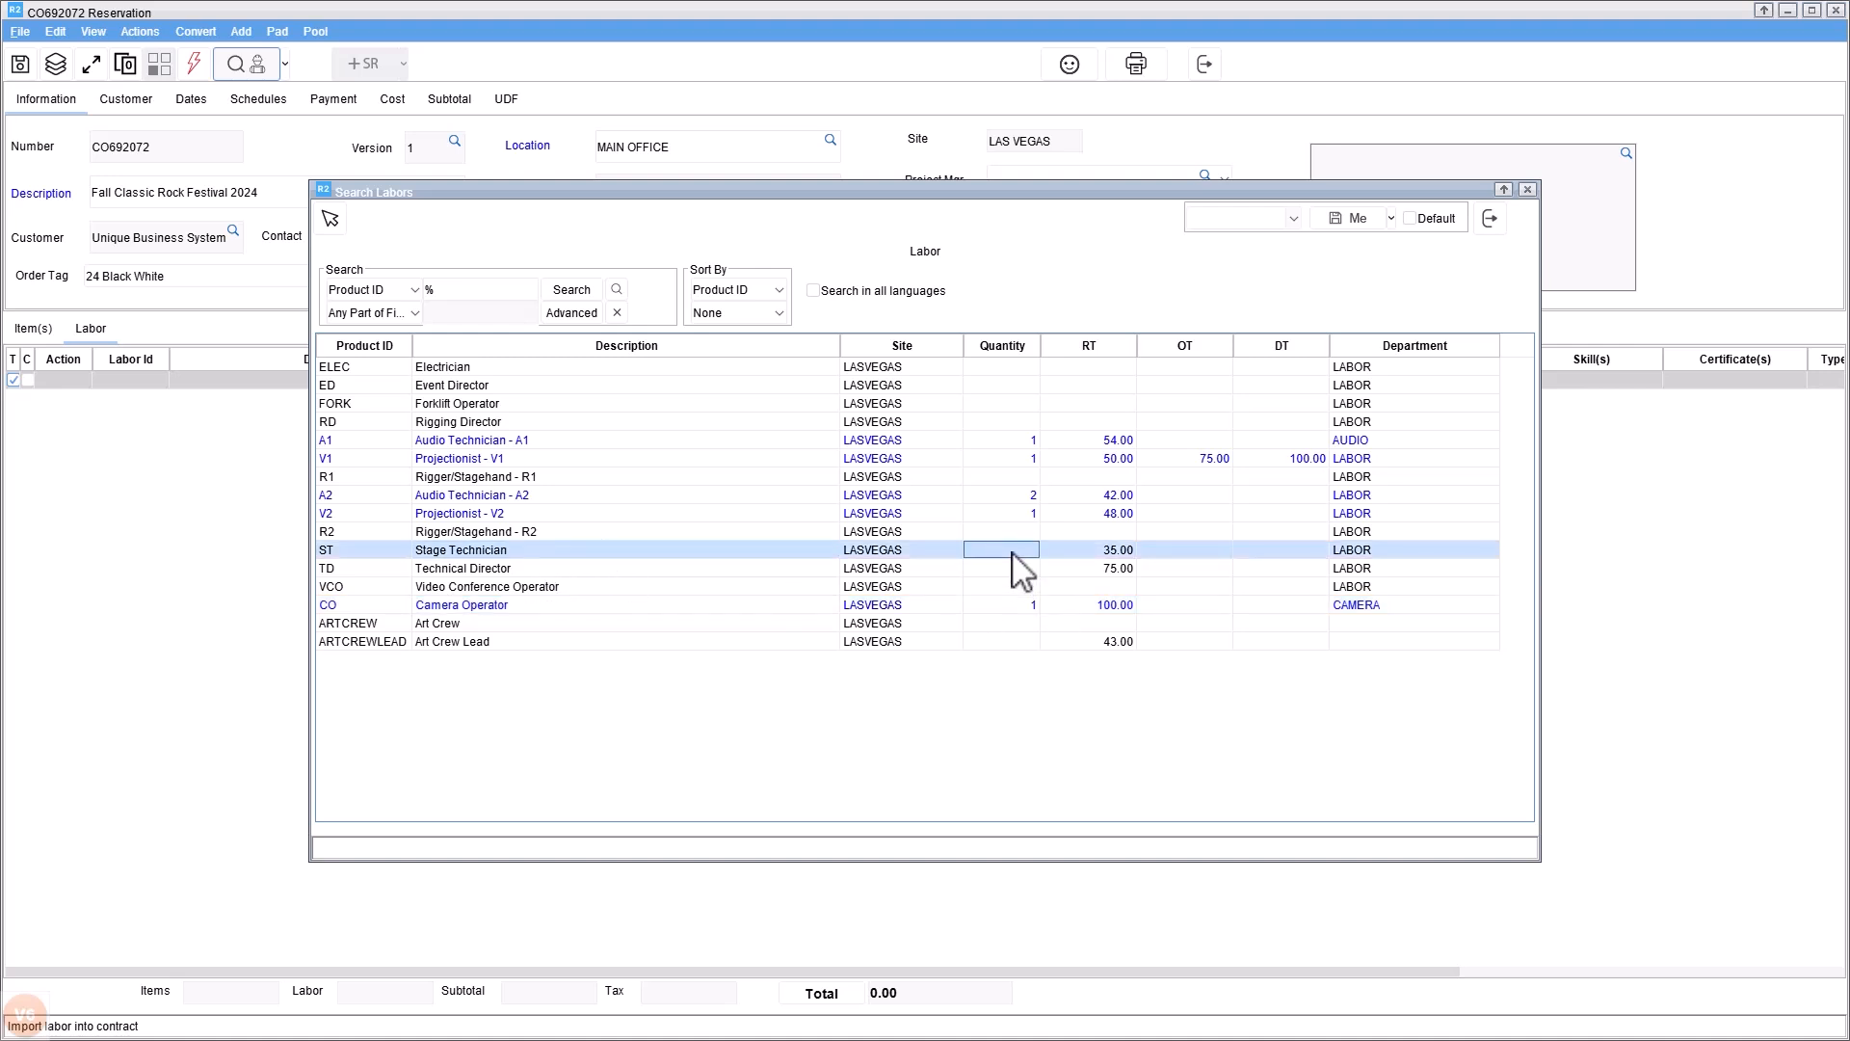
text(6)
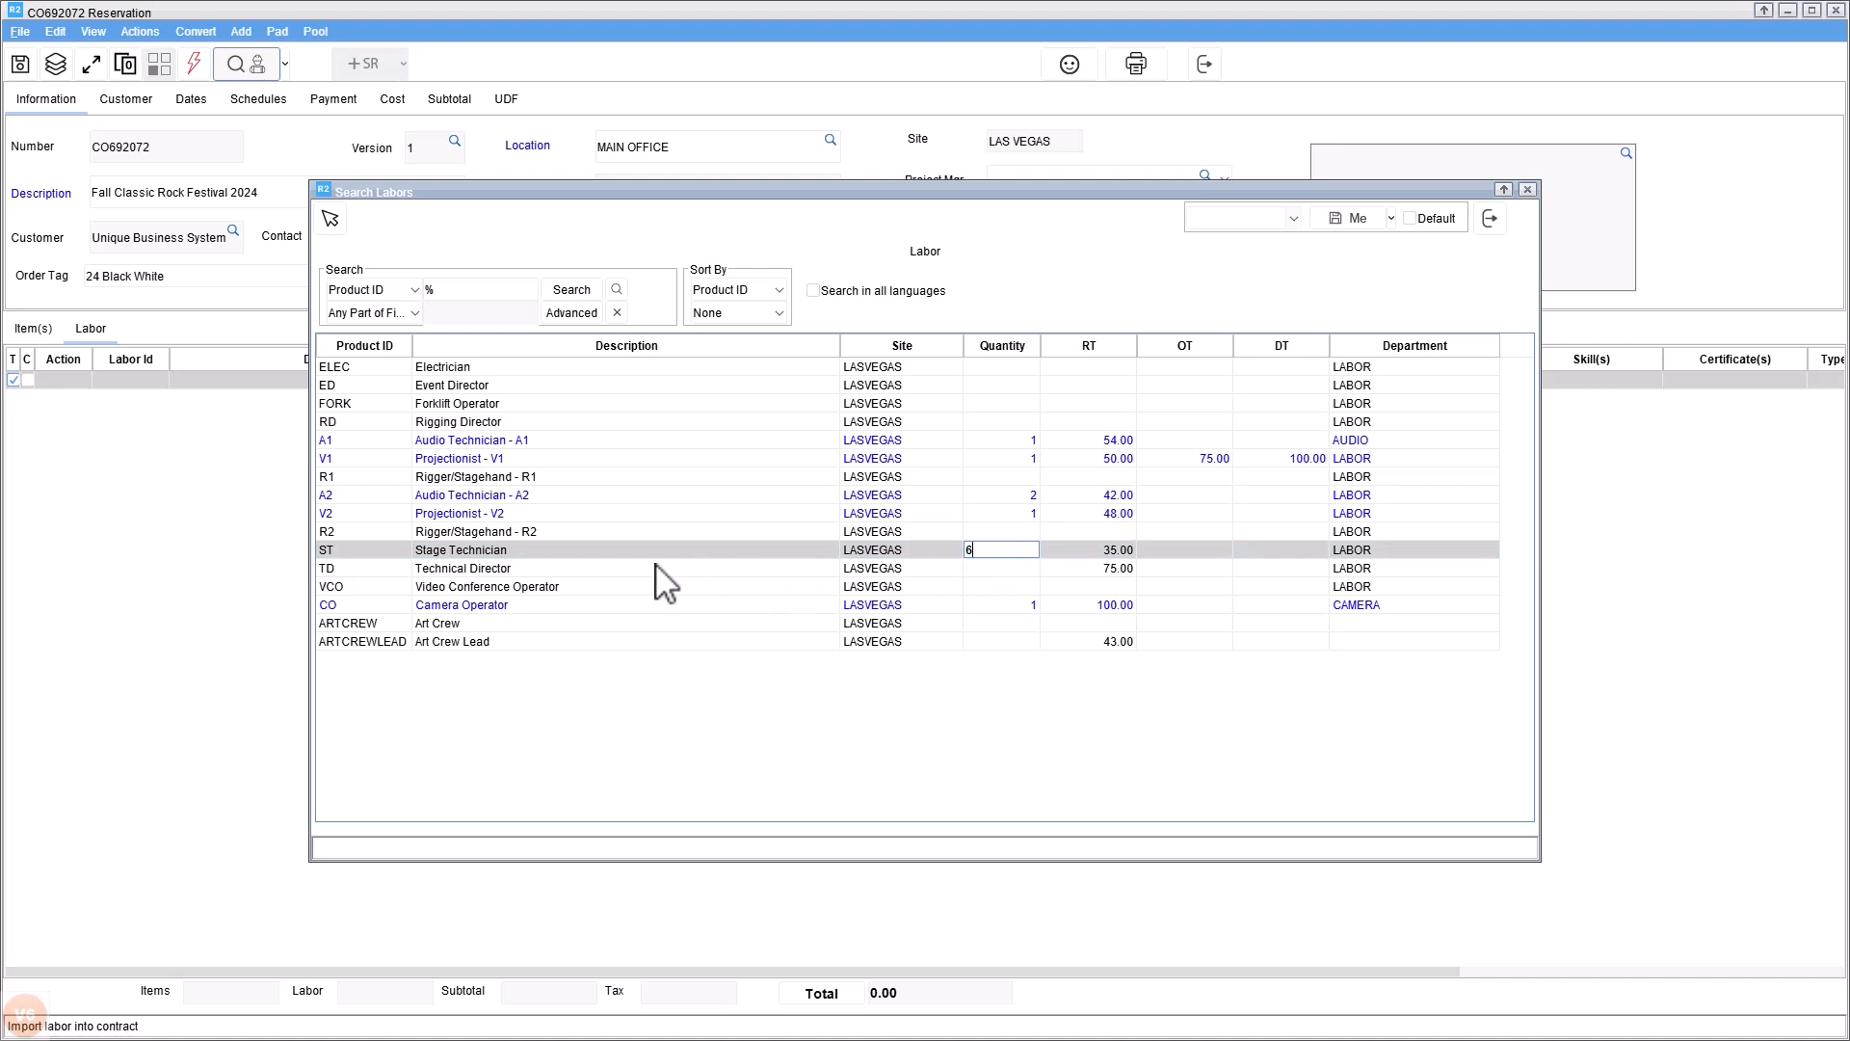
click(1017, 533)
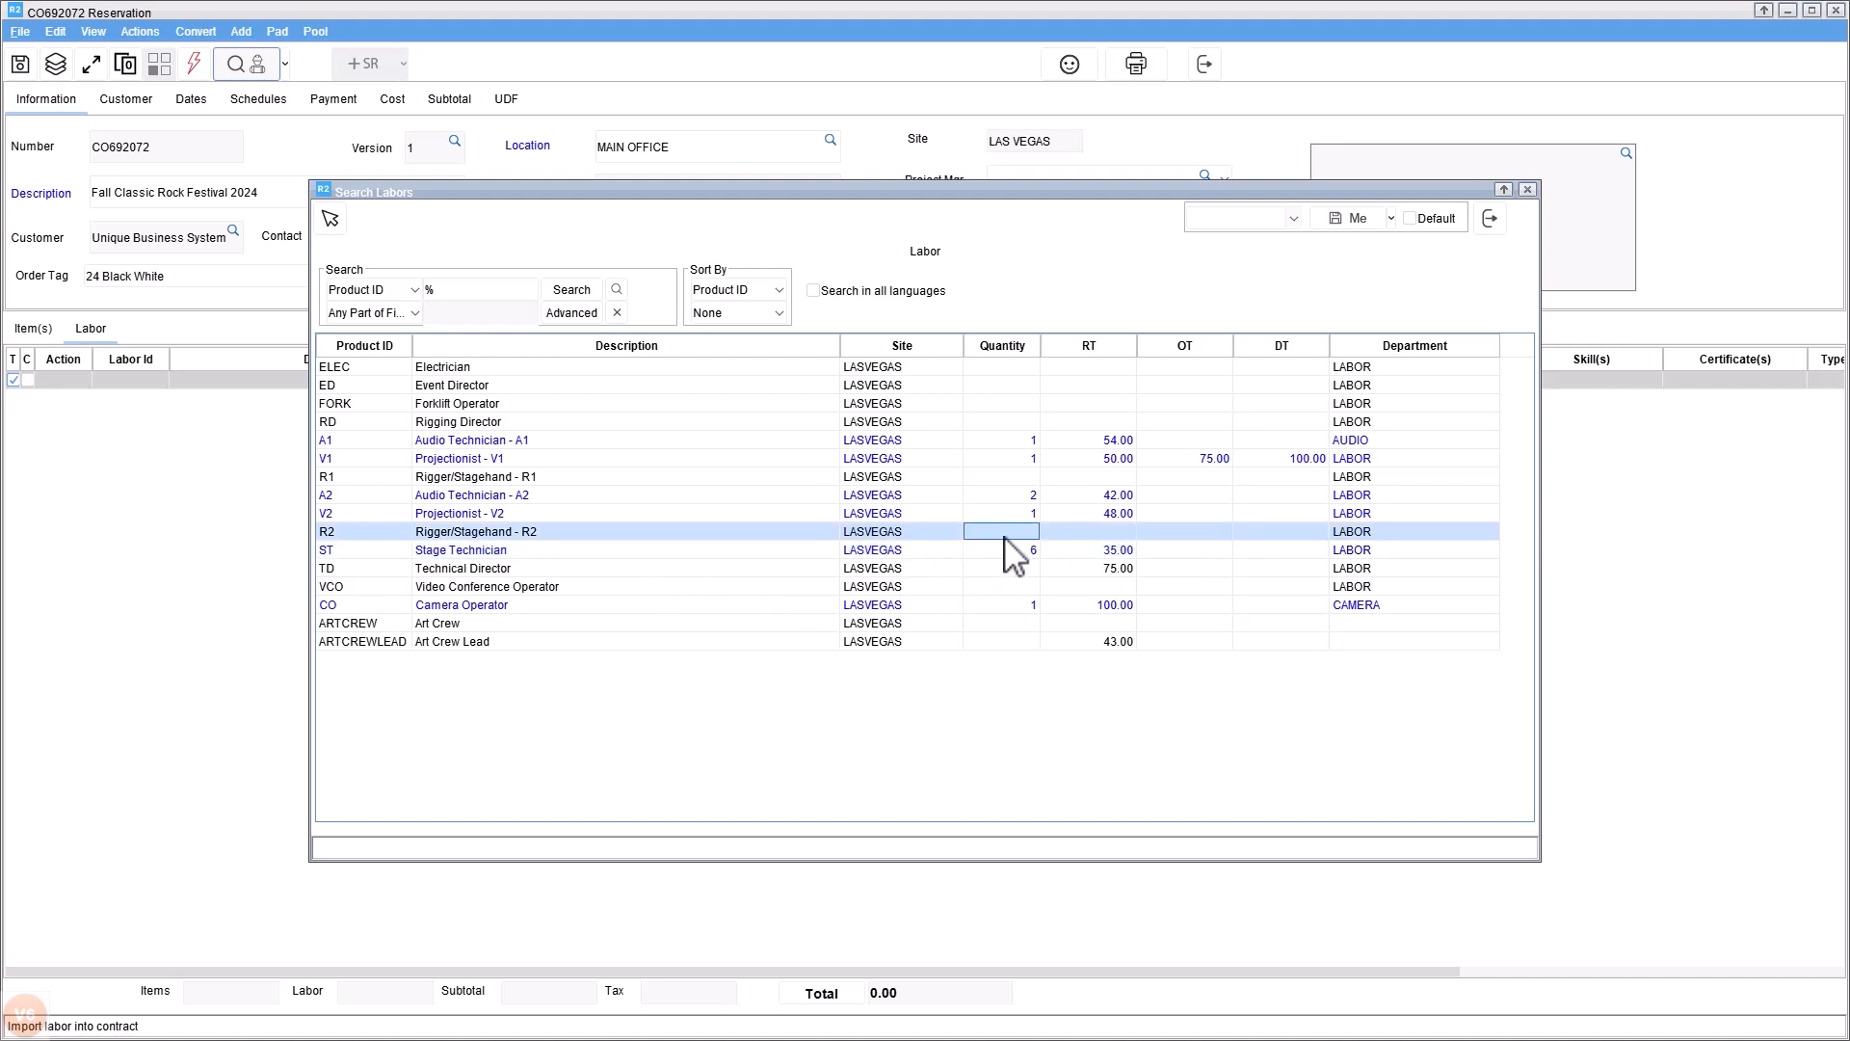
text(4)
click(330, 224)
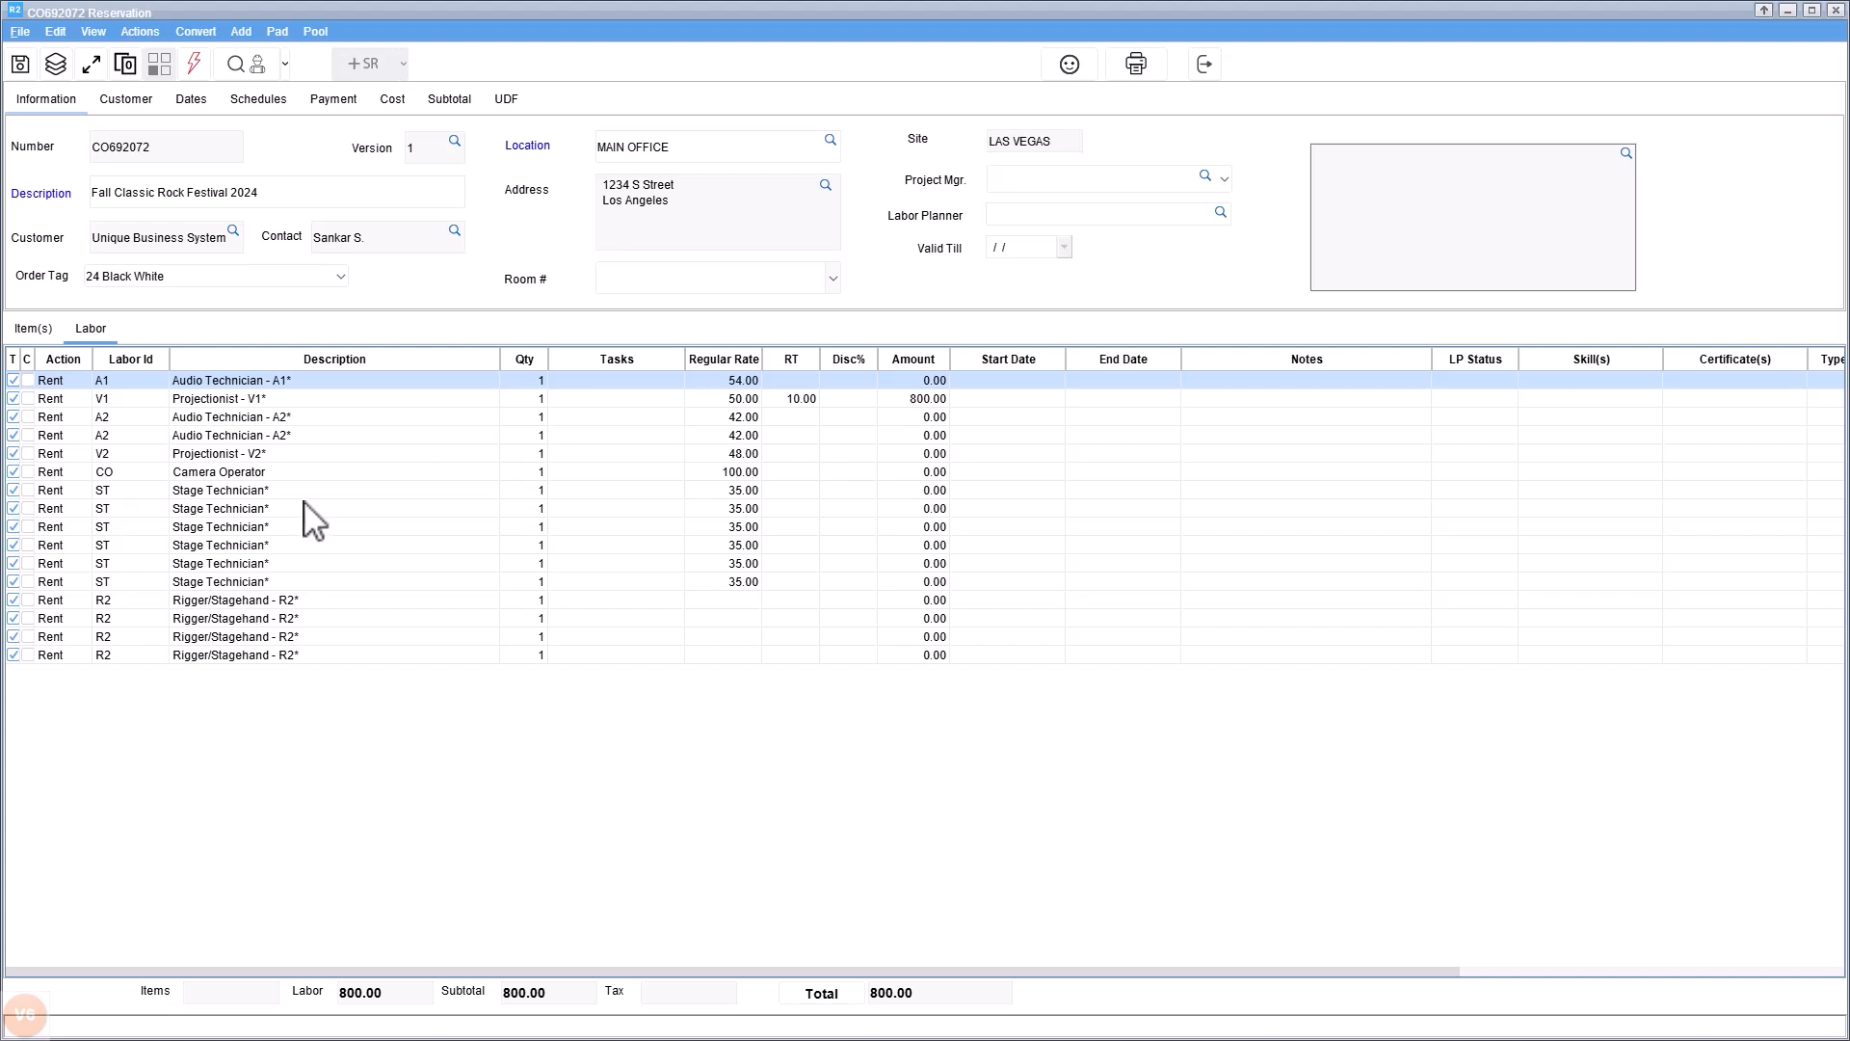
Assign daily work times from 11/14/2024 to 11/18/2024, 08:00 AM to 06:00 PM, to the Audio Technician - A1 line
right_click(228, 378)
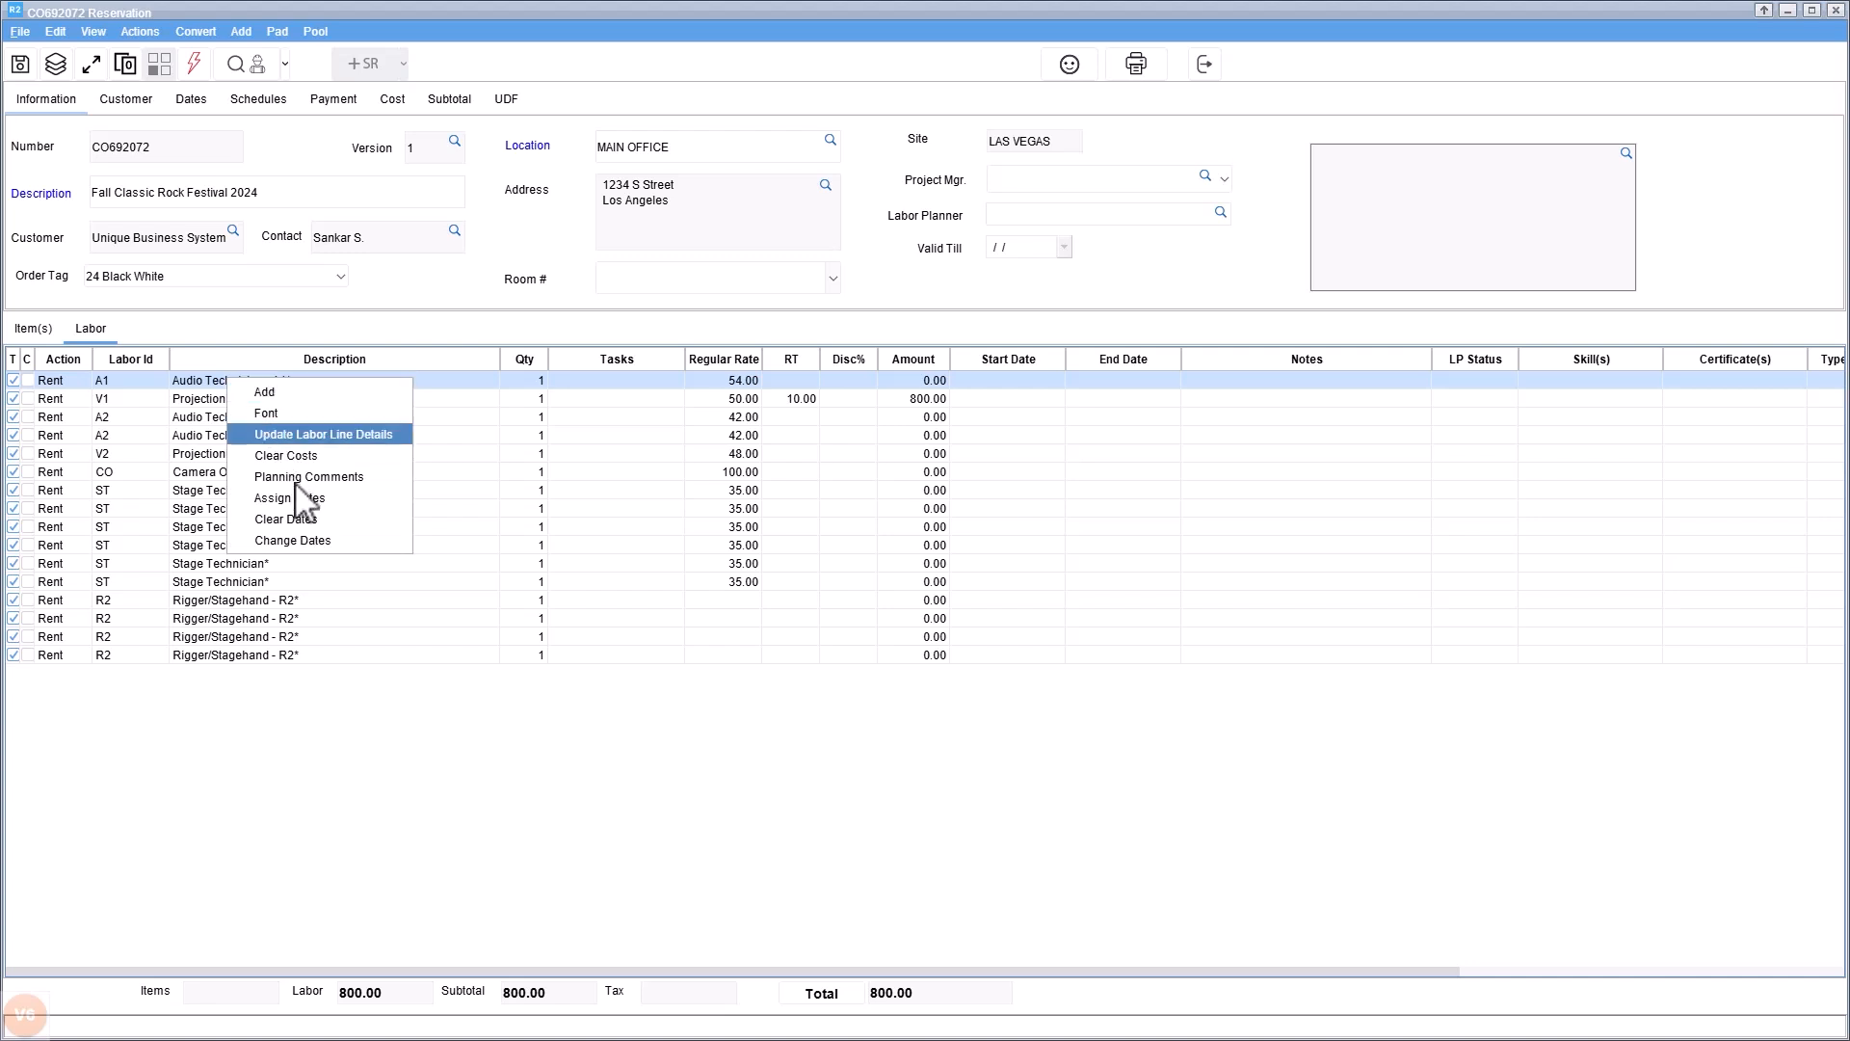
click(313, 515)
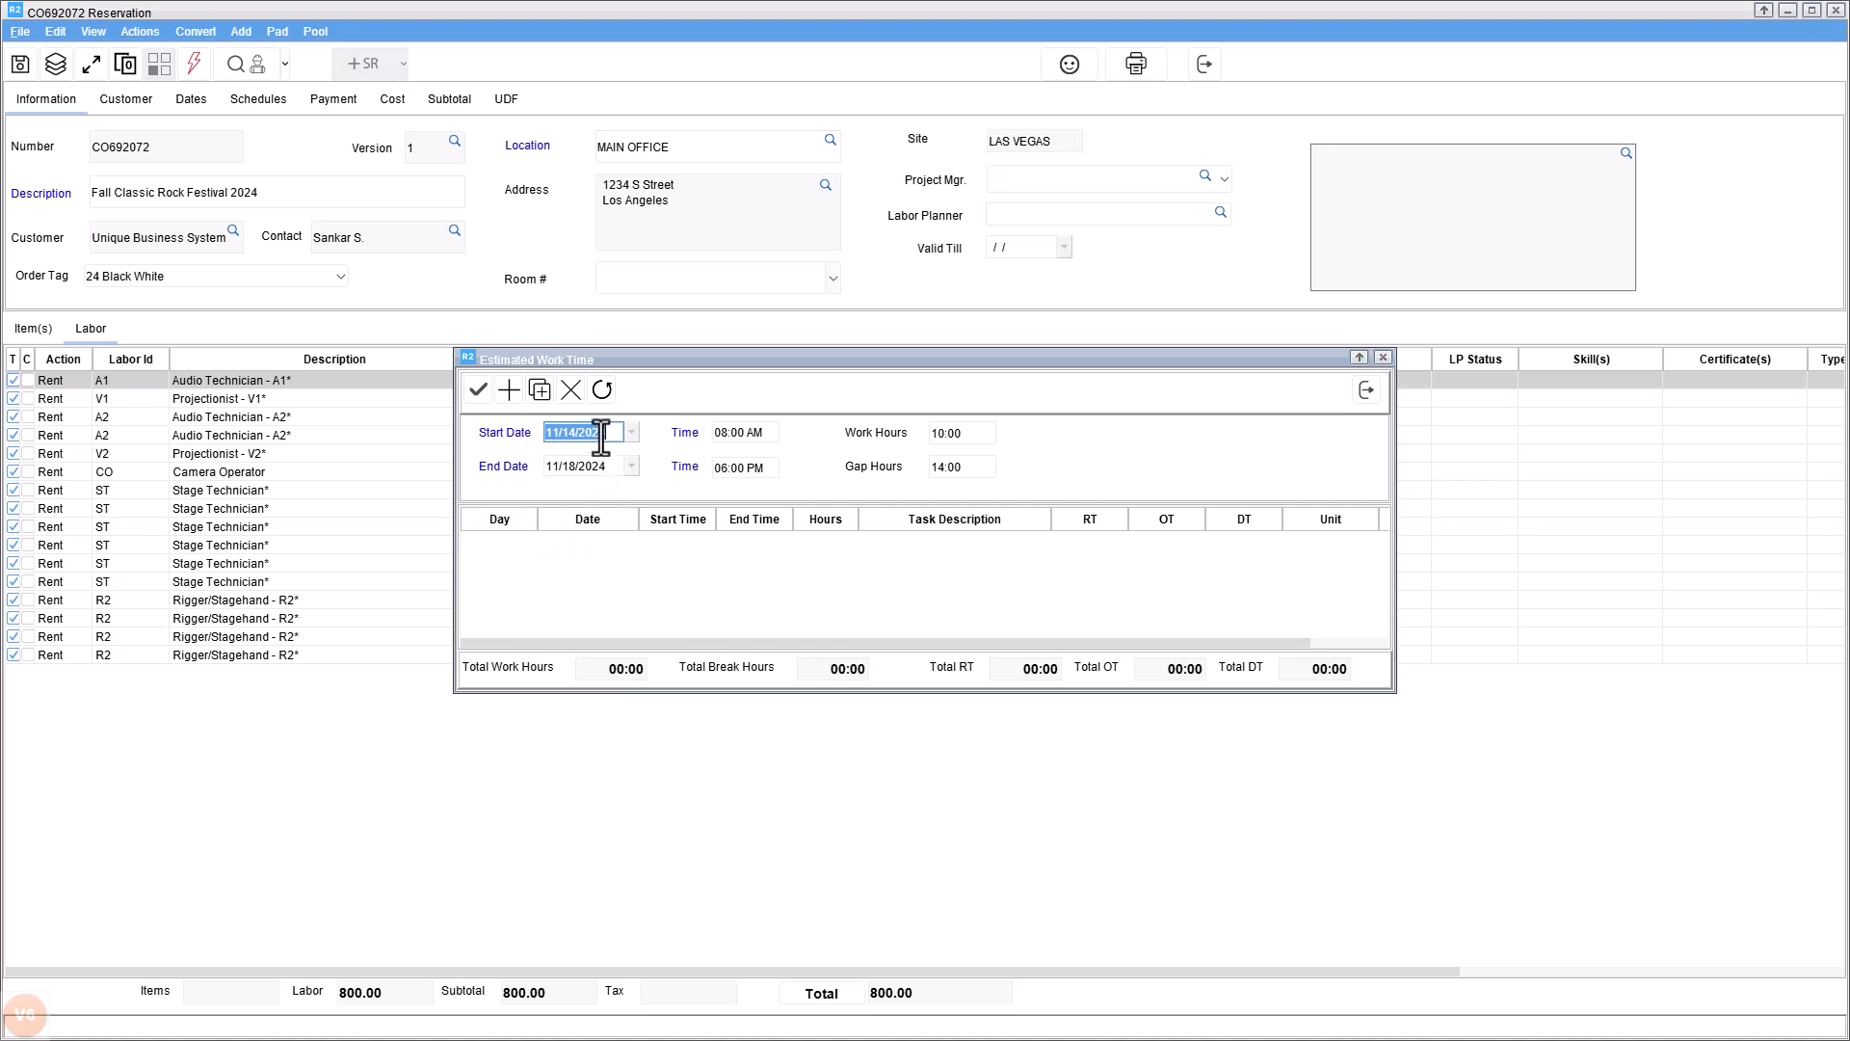
click(542, 390)
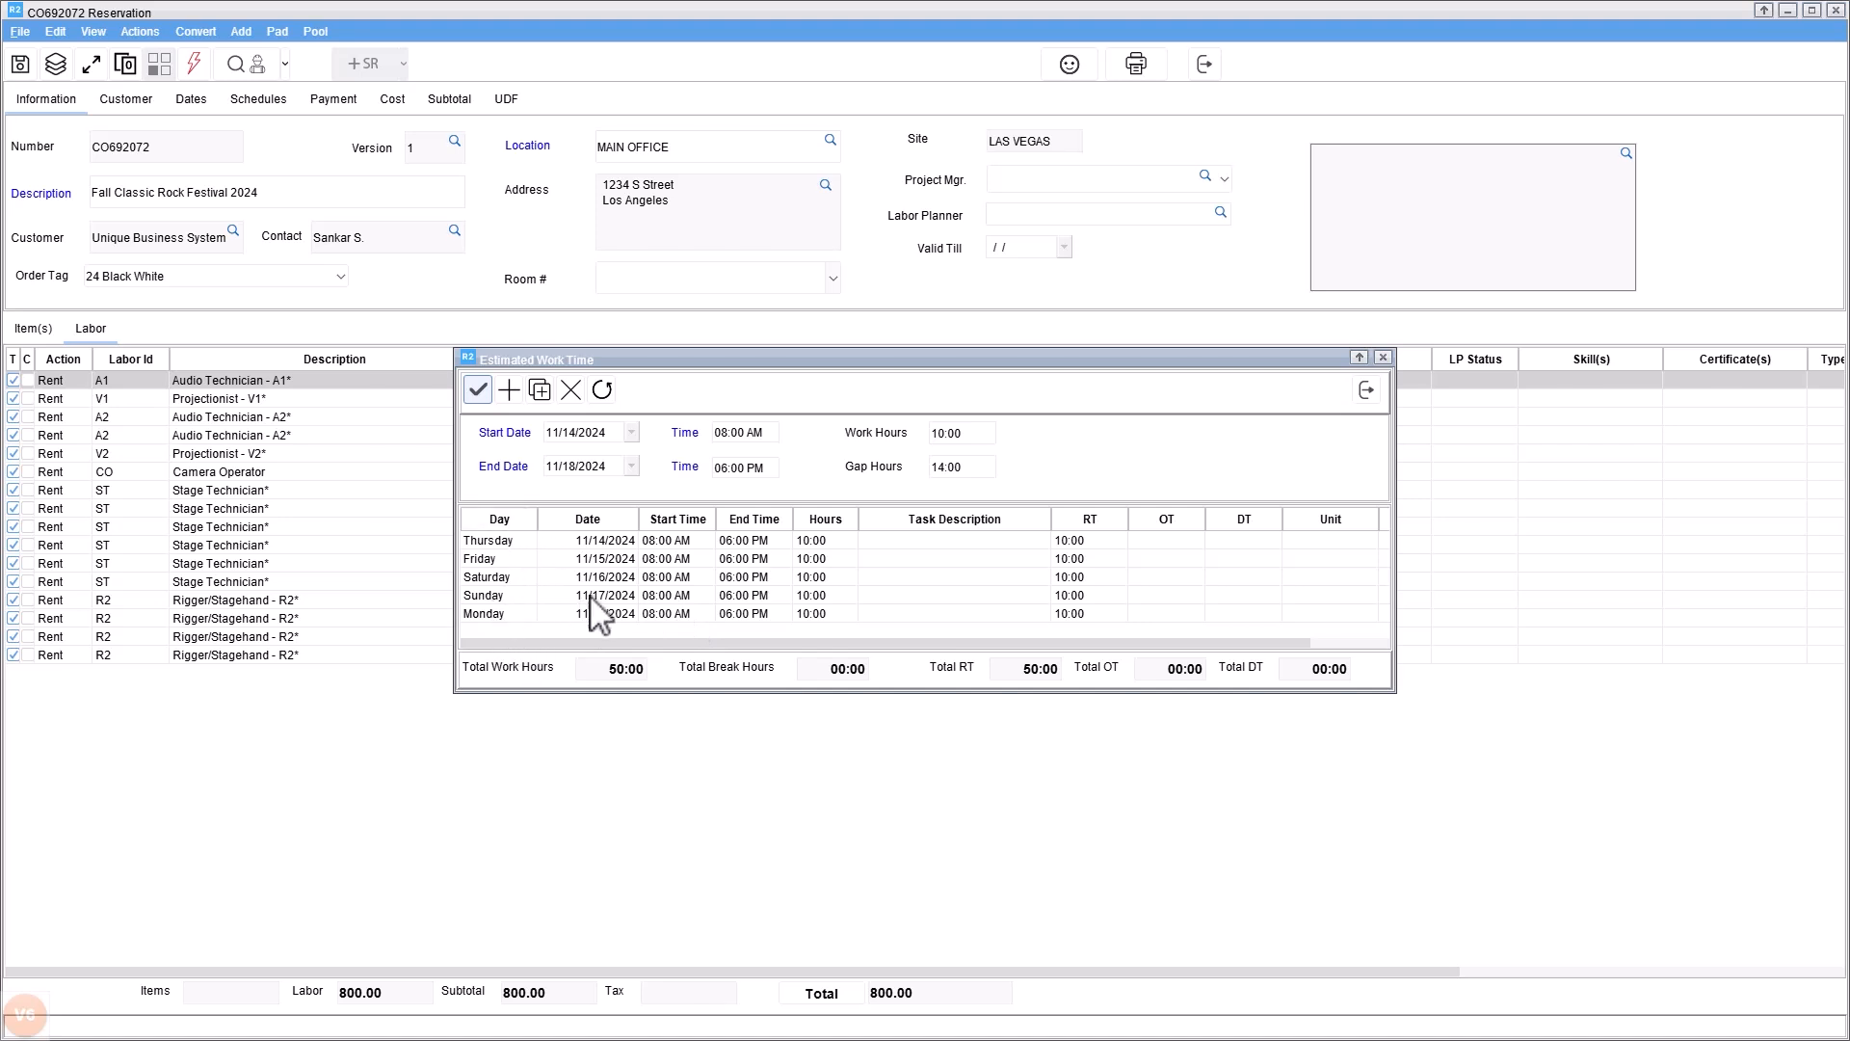
click(478, 390)
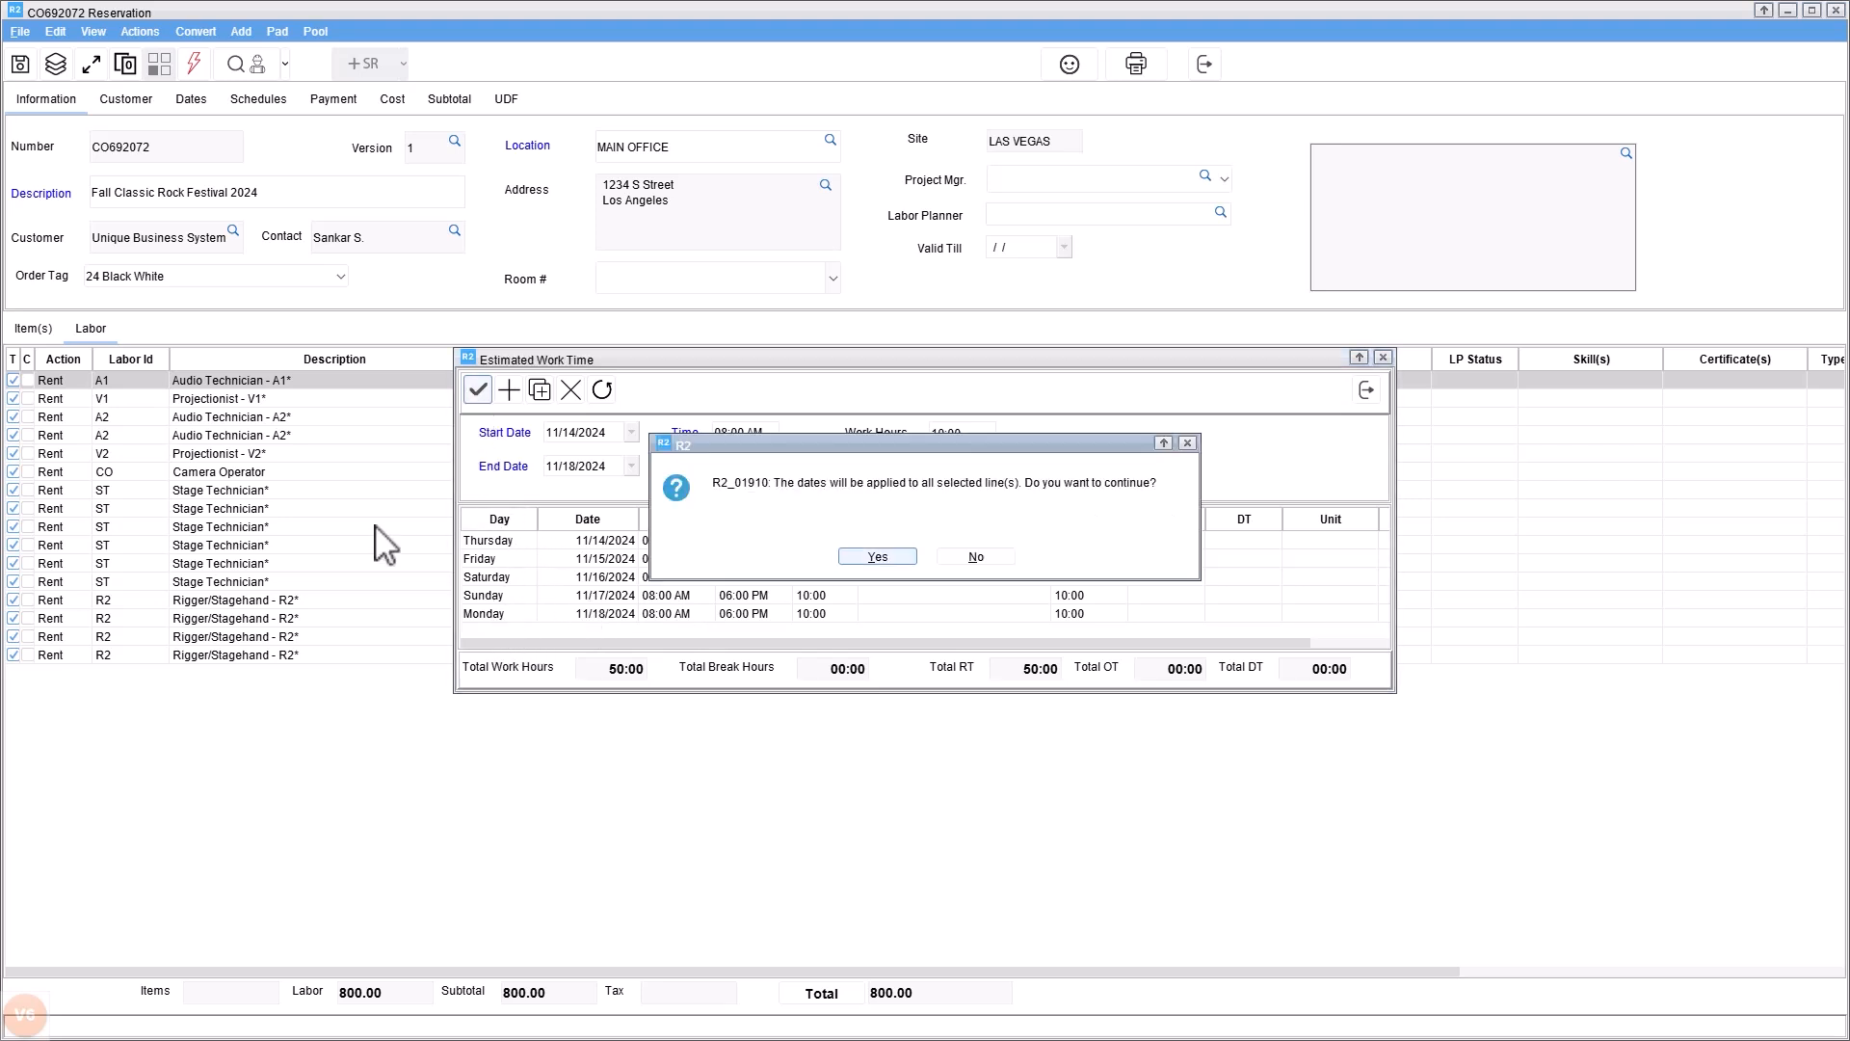
click(851, 555)
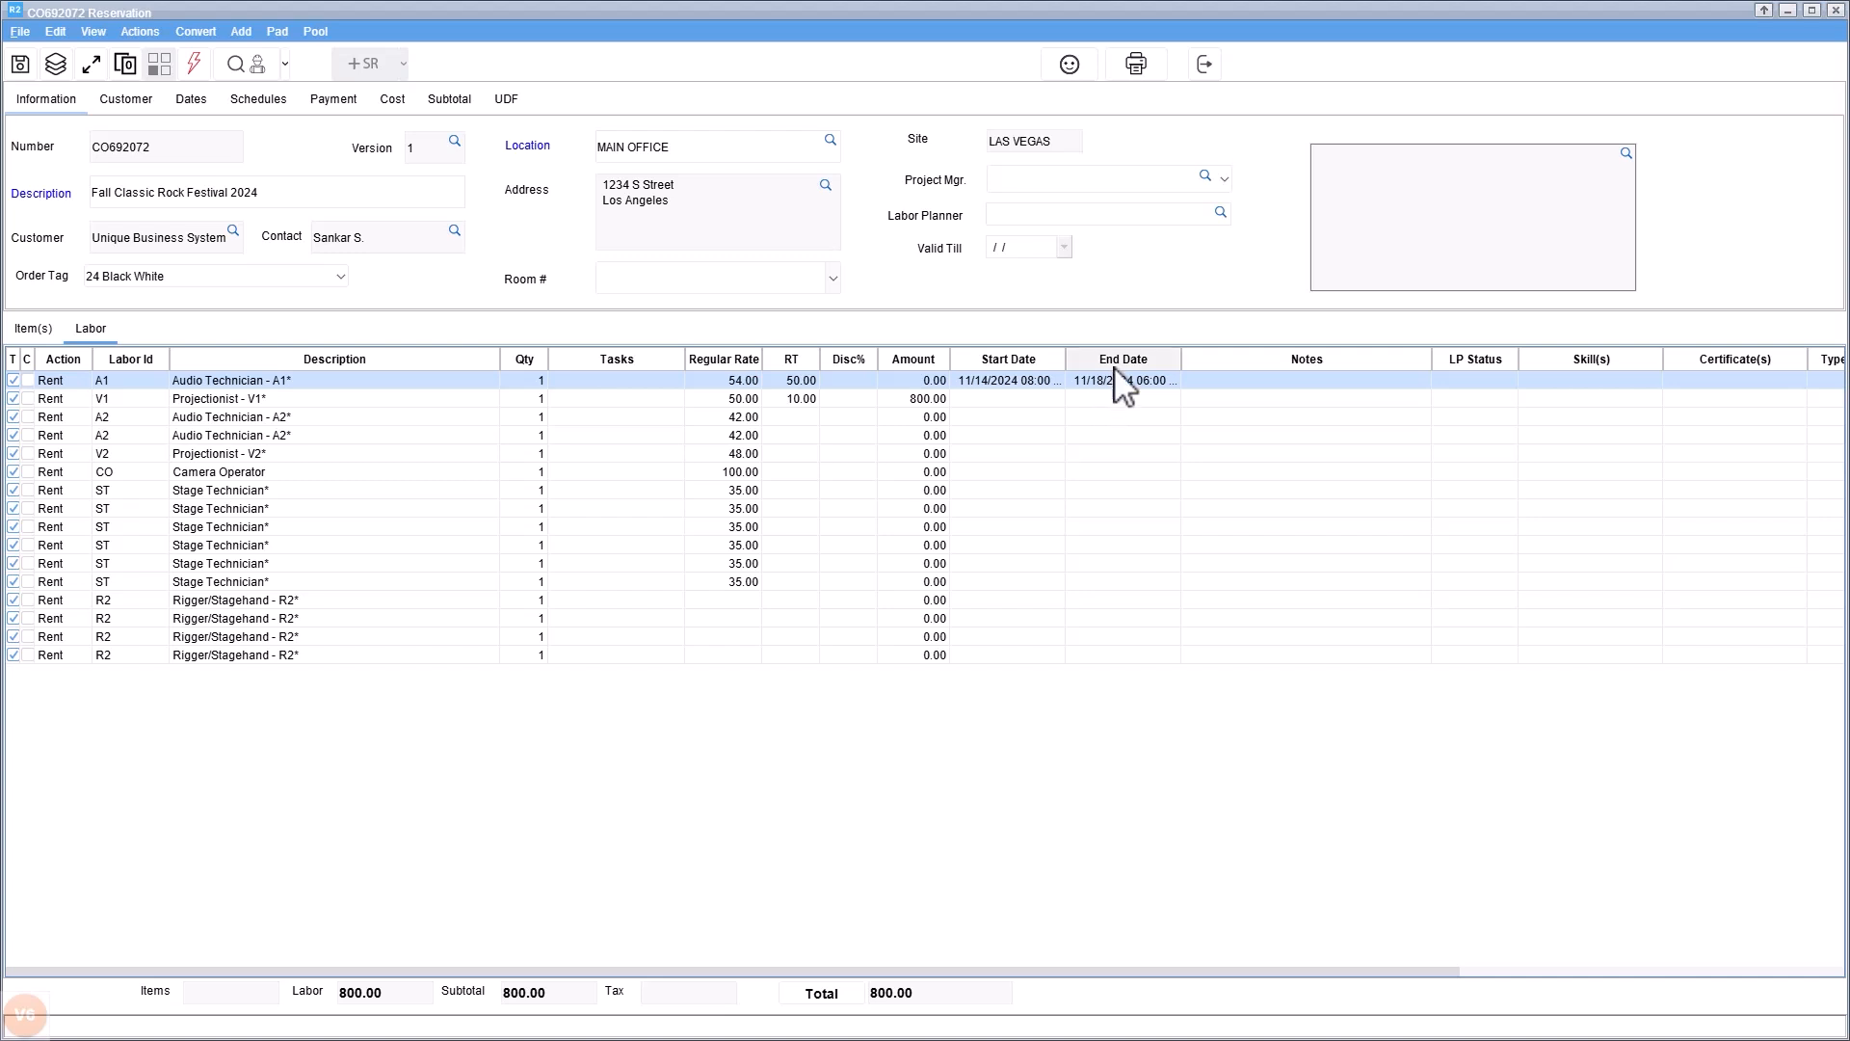
Generate daily work times from 11/14/2024 to 11/18/2024 for the labor lines from Projectionist - V1 through Camera Operator
click(334, 398)
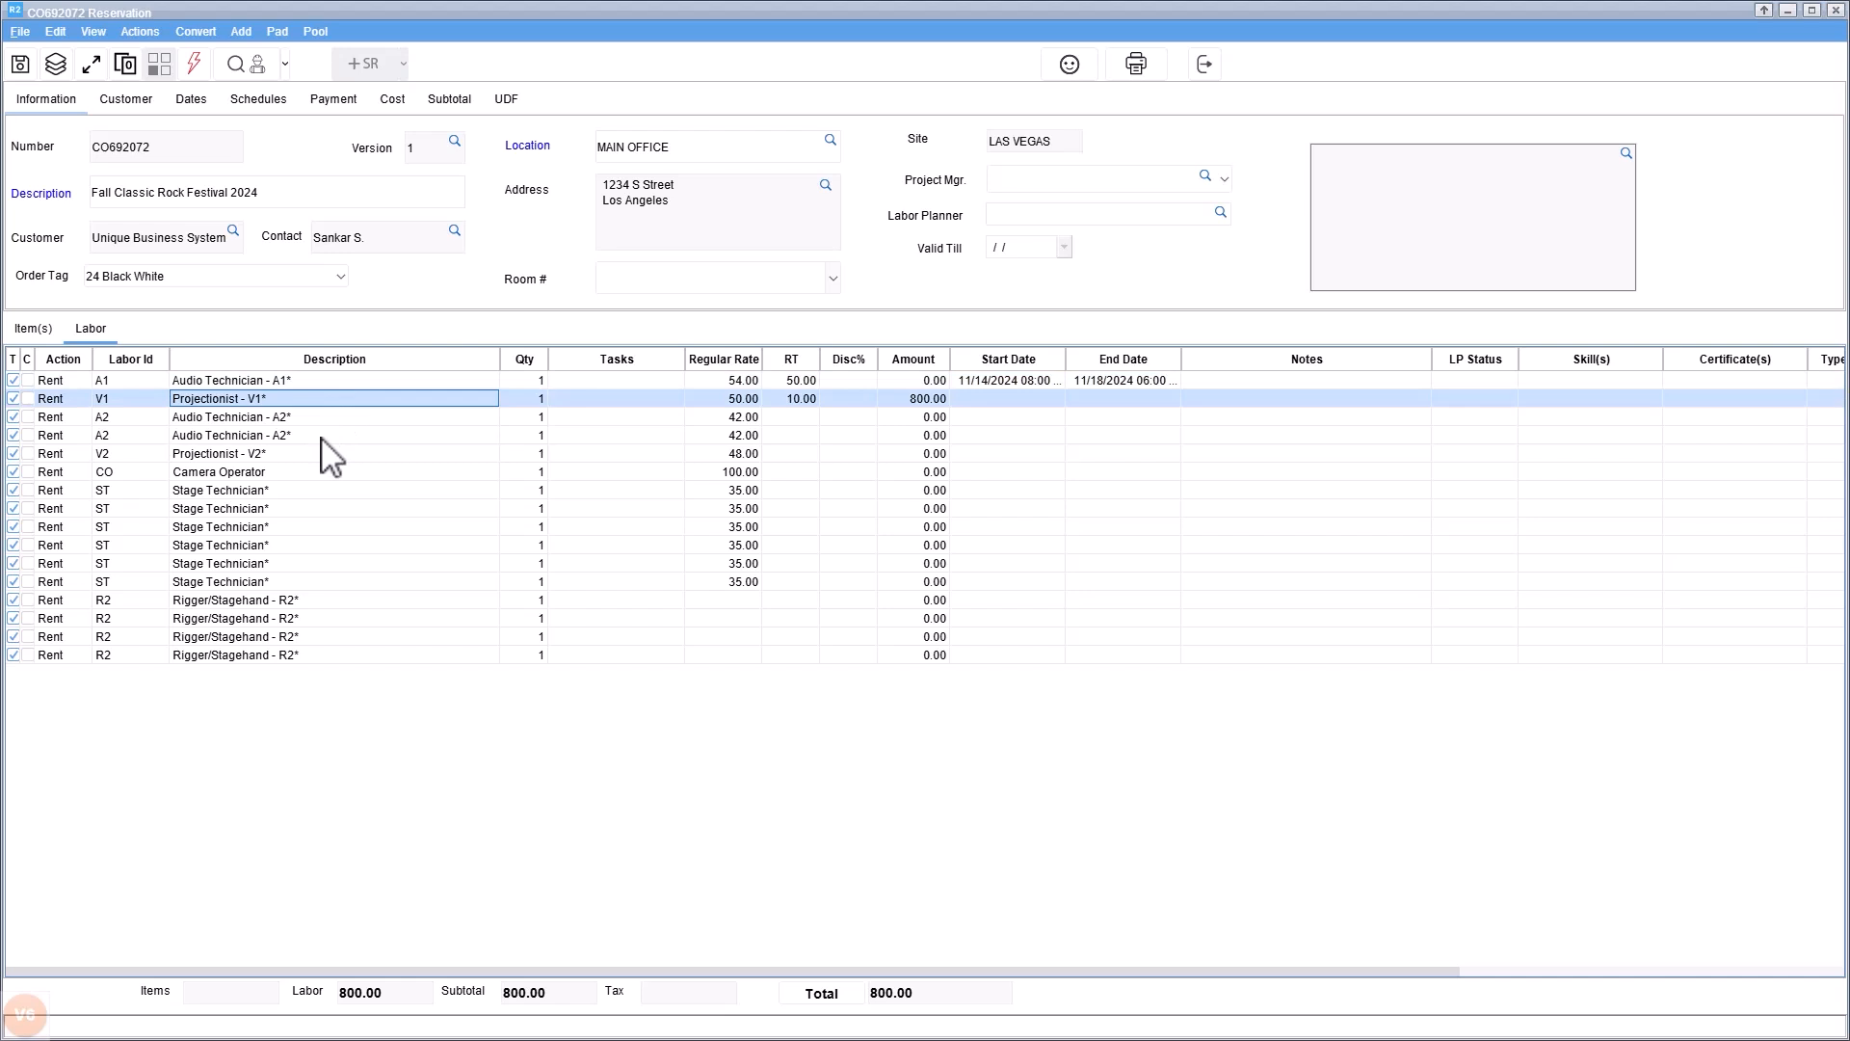
shift+click(312, 471)
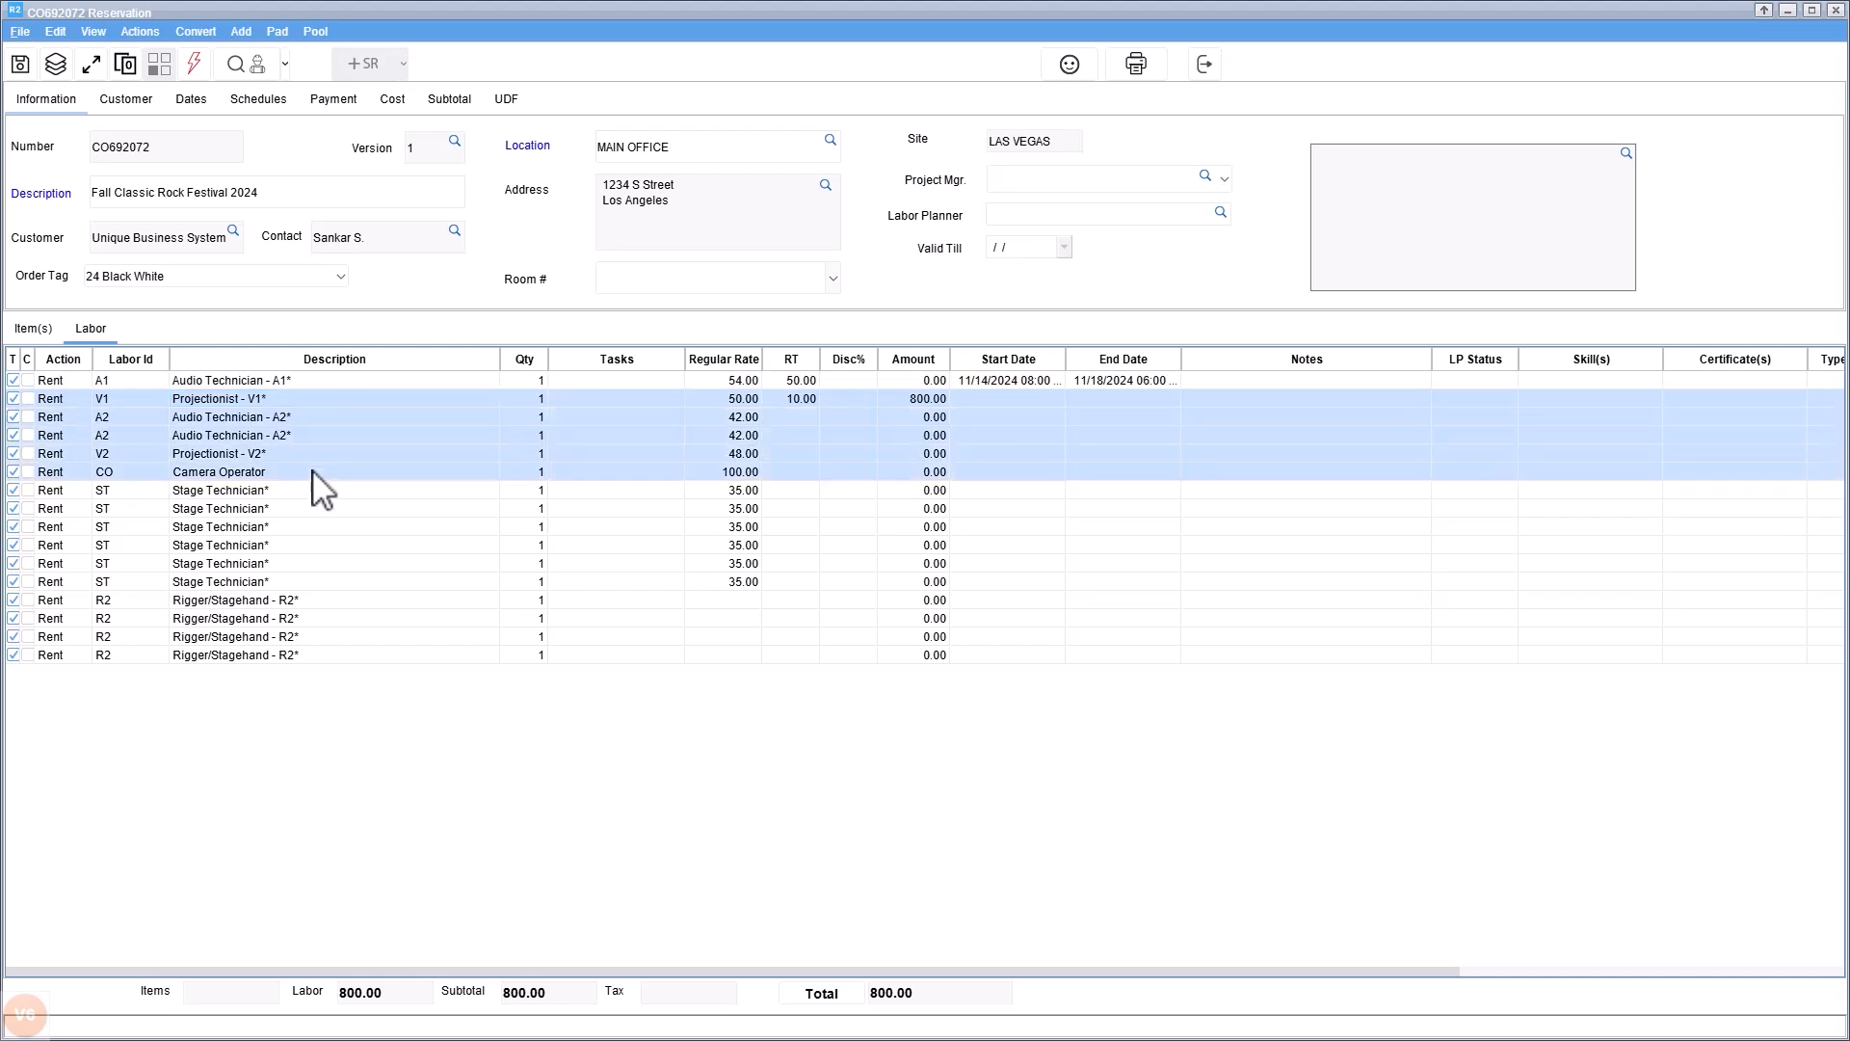
right_click(311, 431)
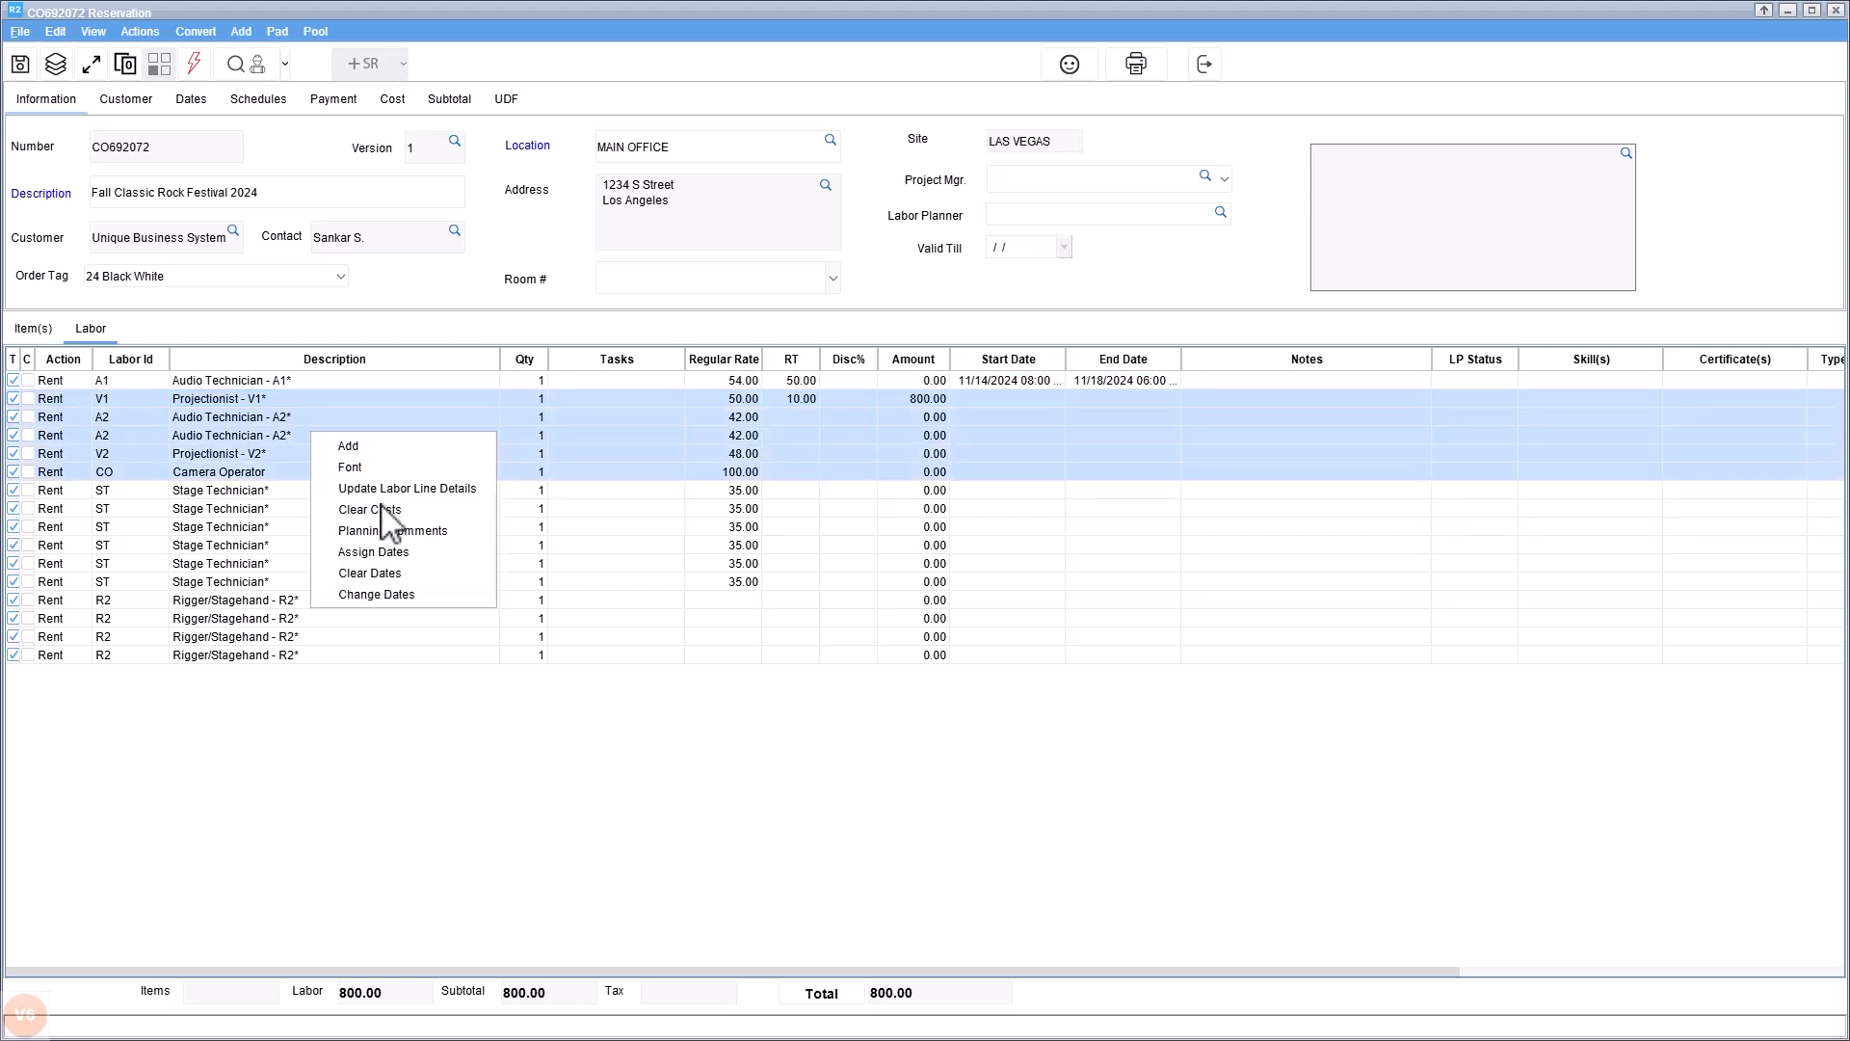
click(374, 552)
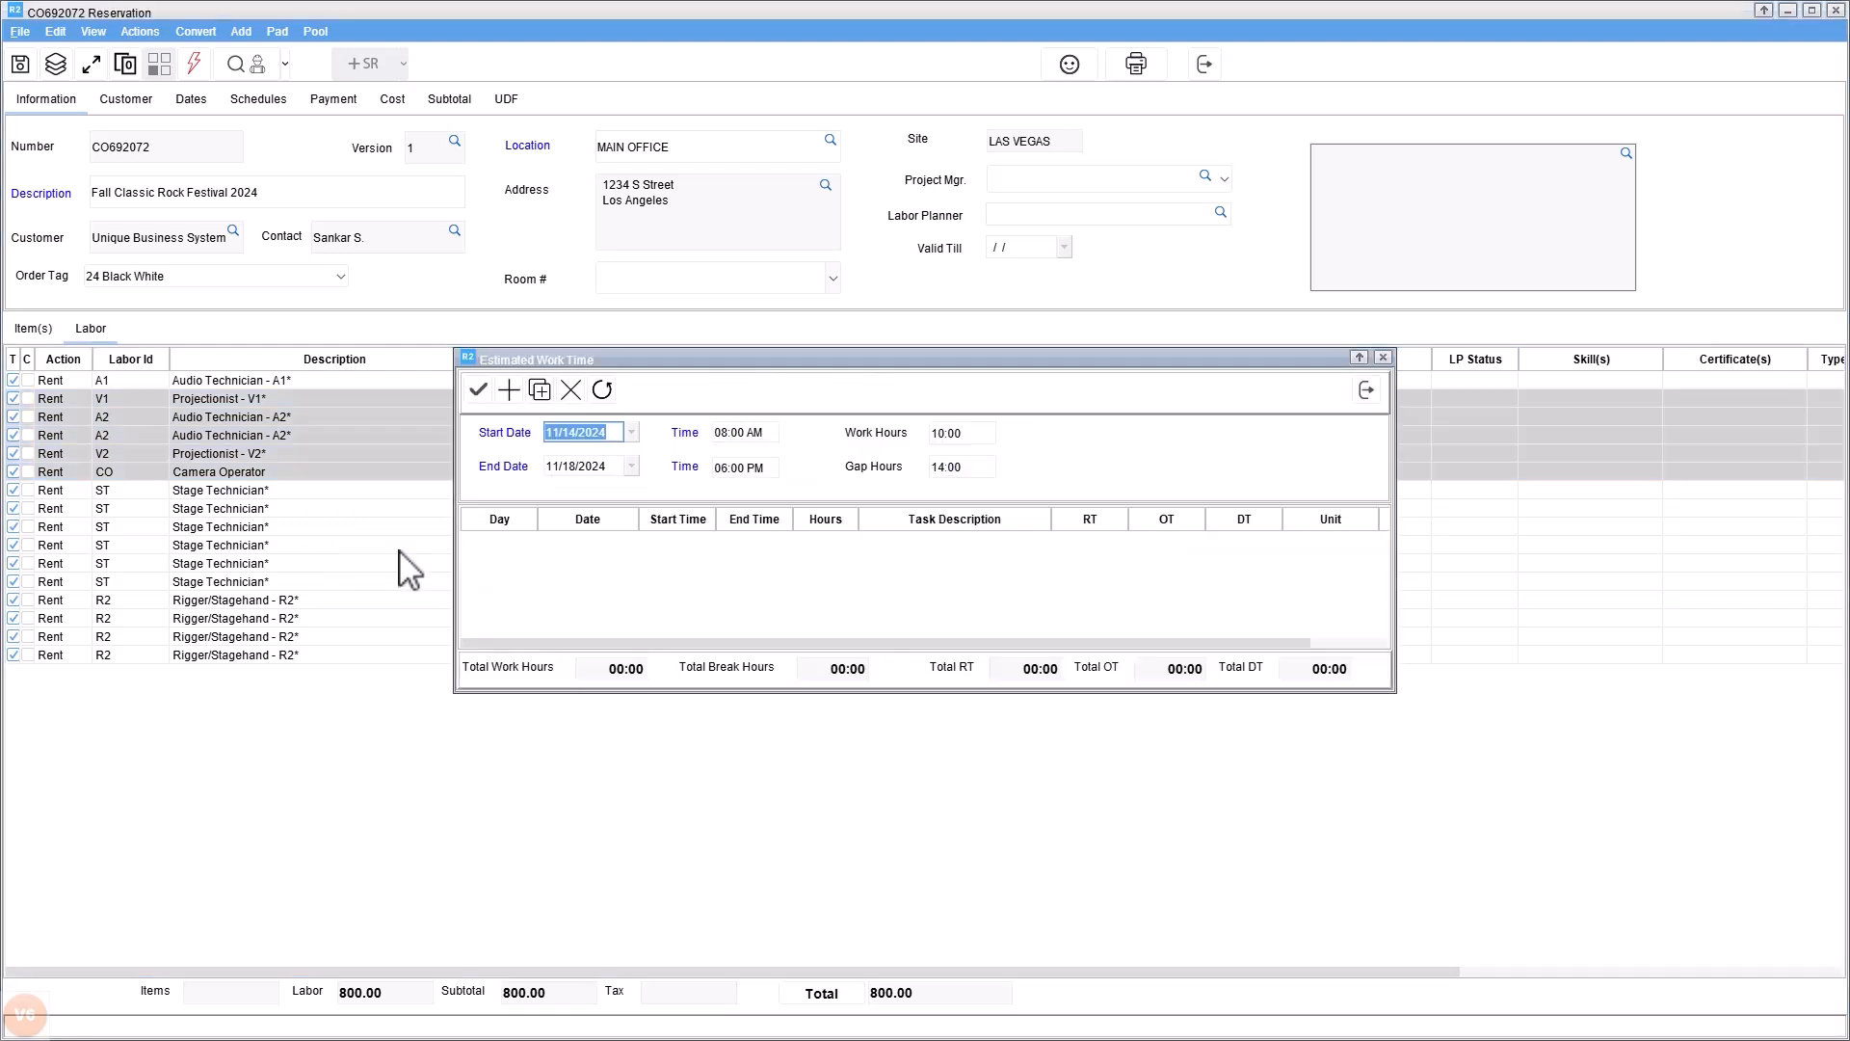
click(541, 390)
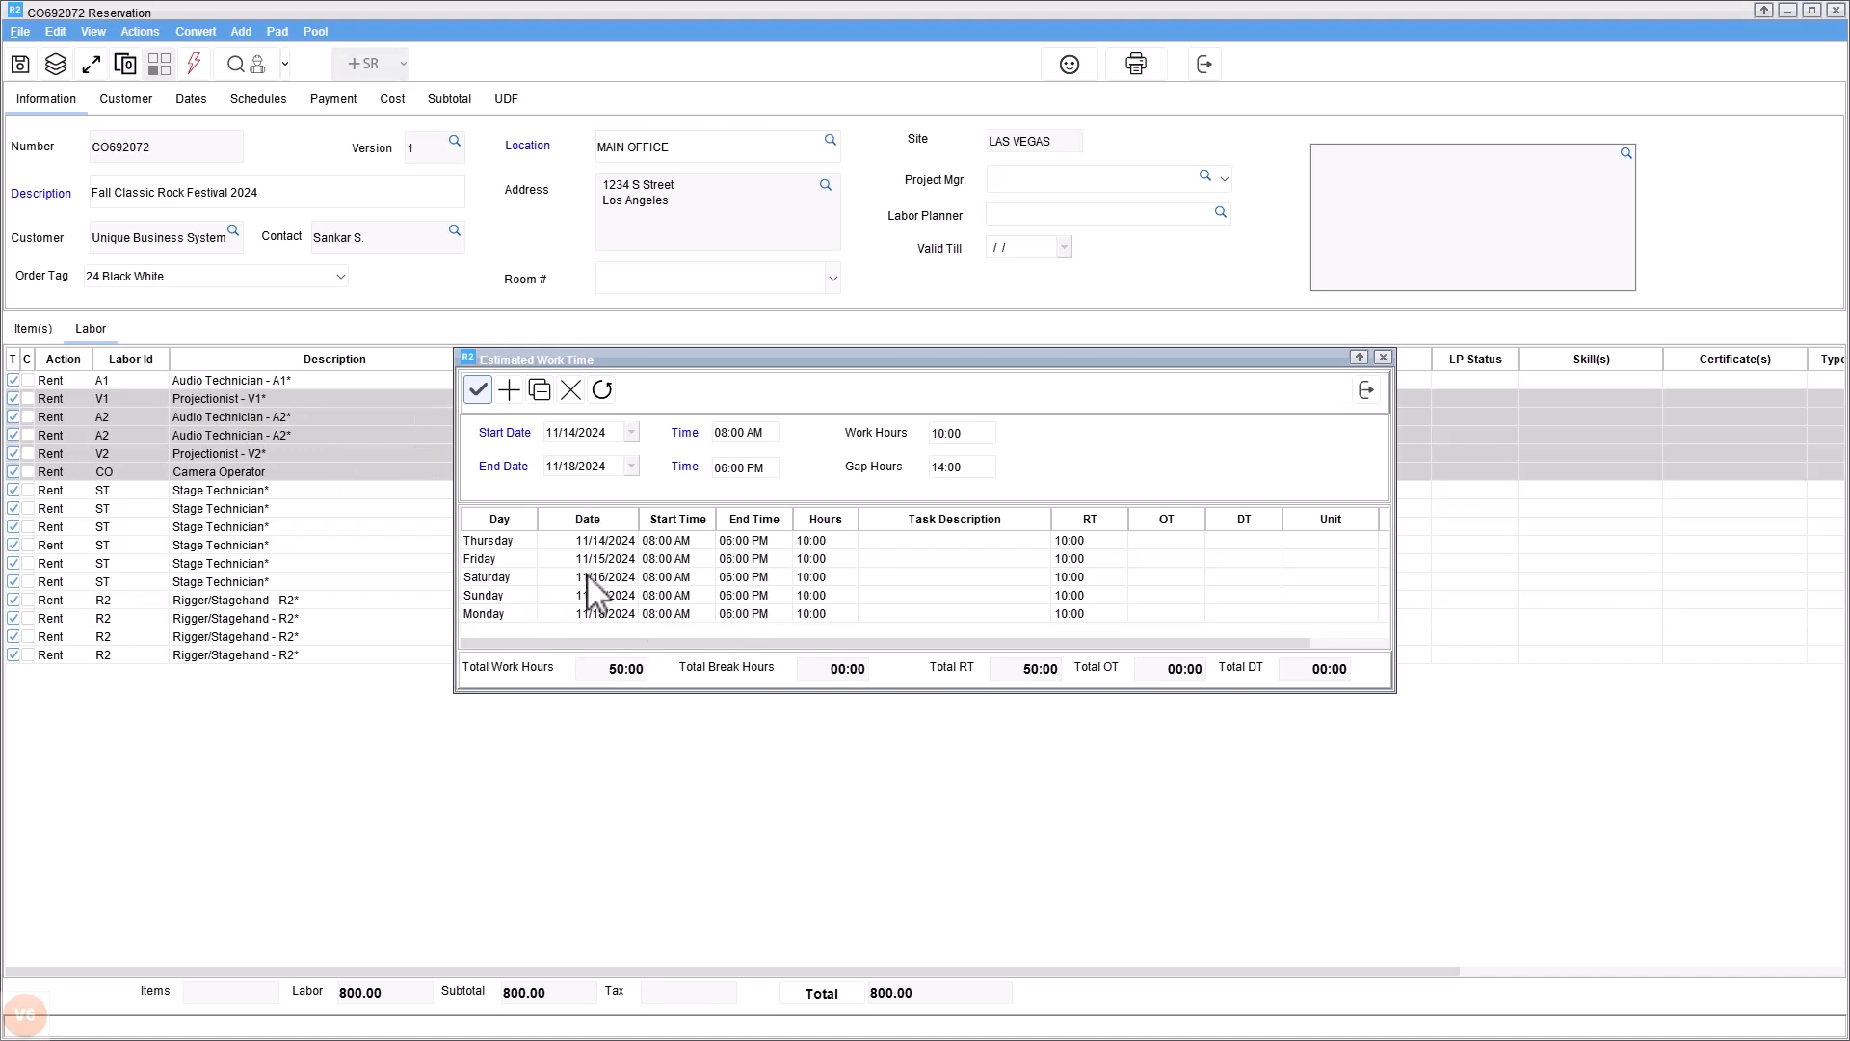
Remove Thursday 11/14/2024 from the estimated work times and apply the remaining dates to the selected labor lines
click(500, 546)
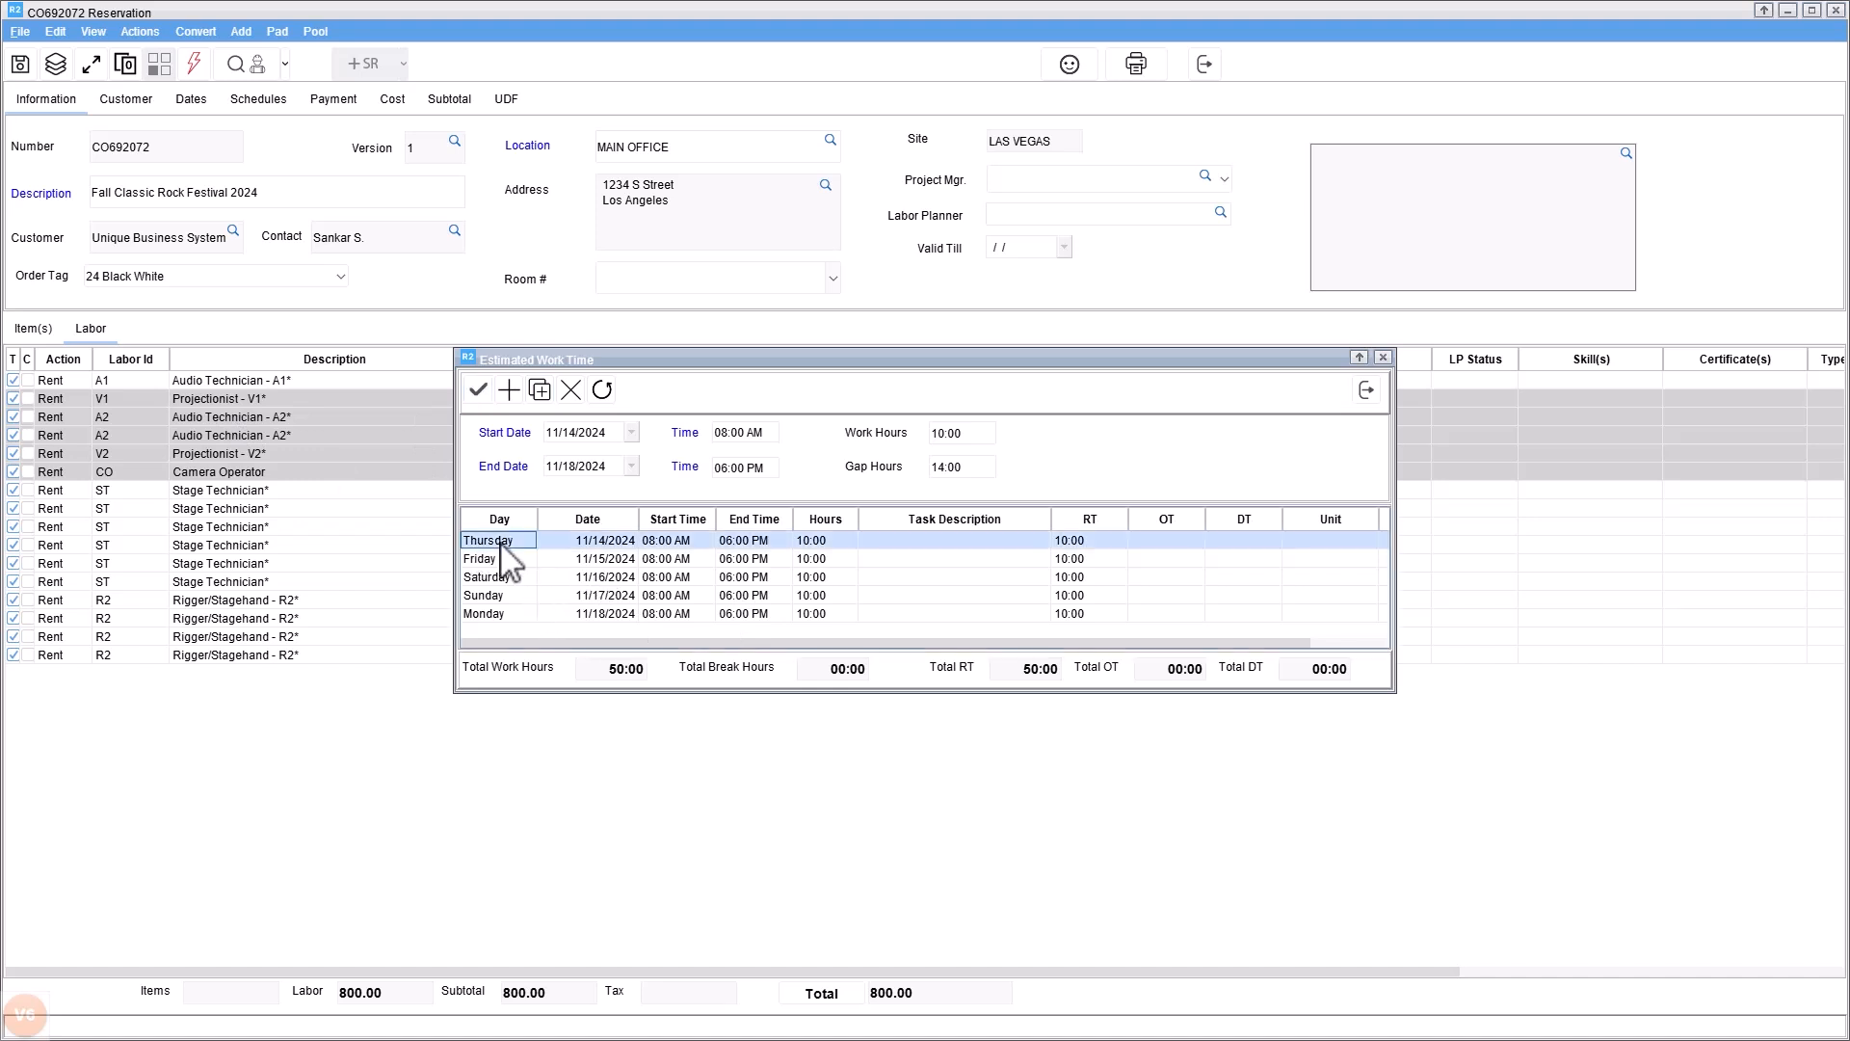
click(574, 395)
click(855, 553)
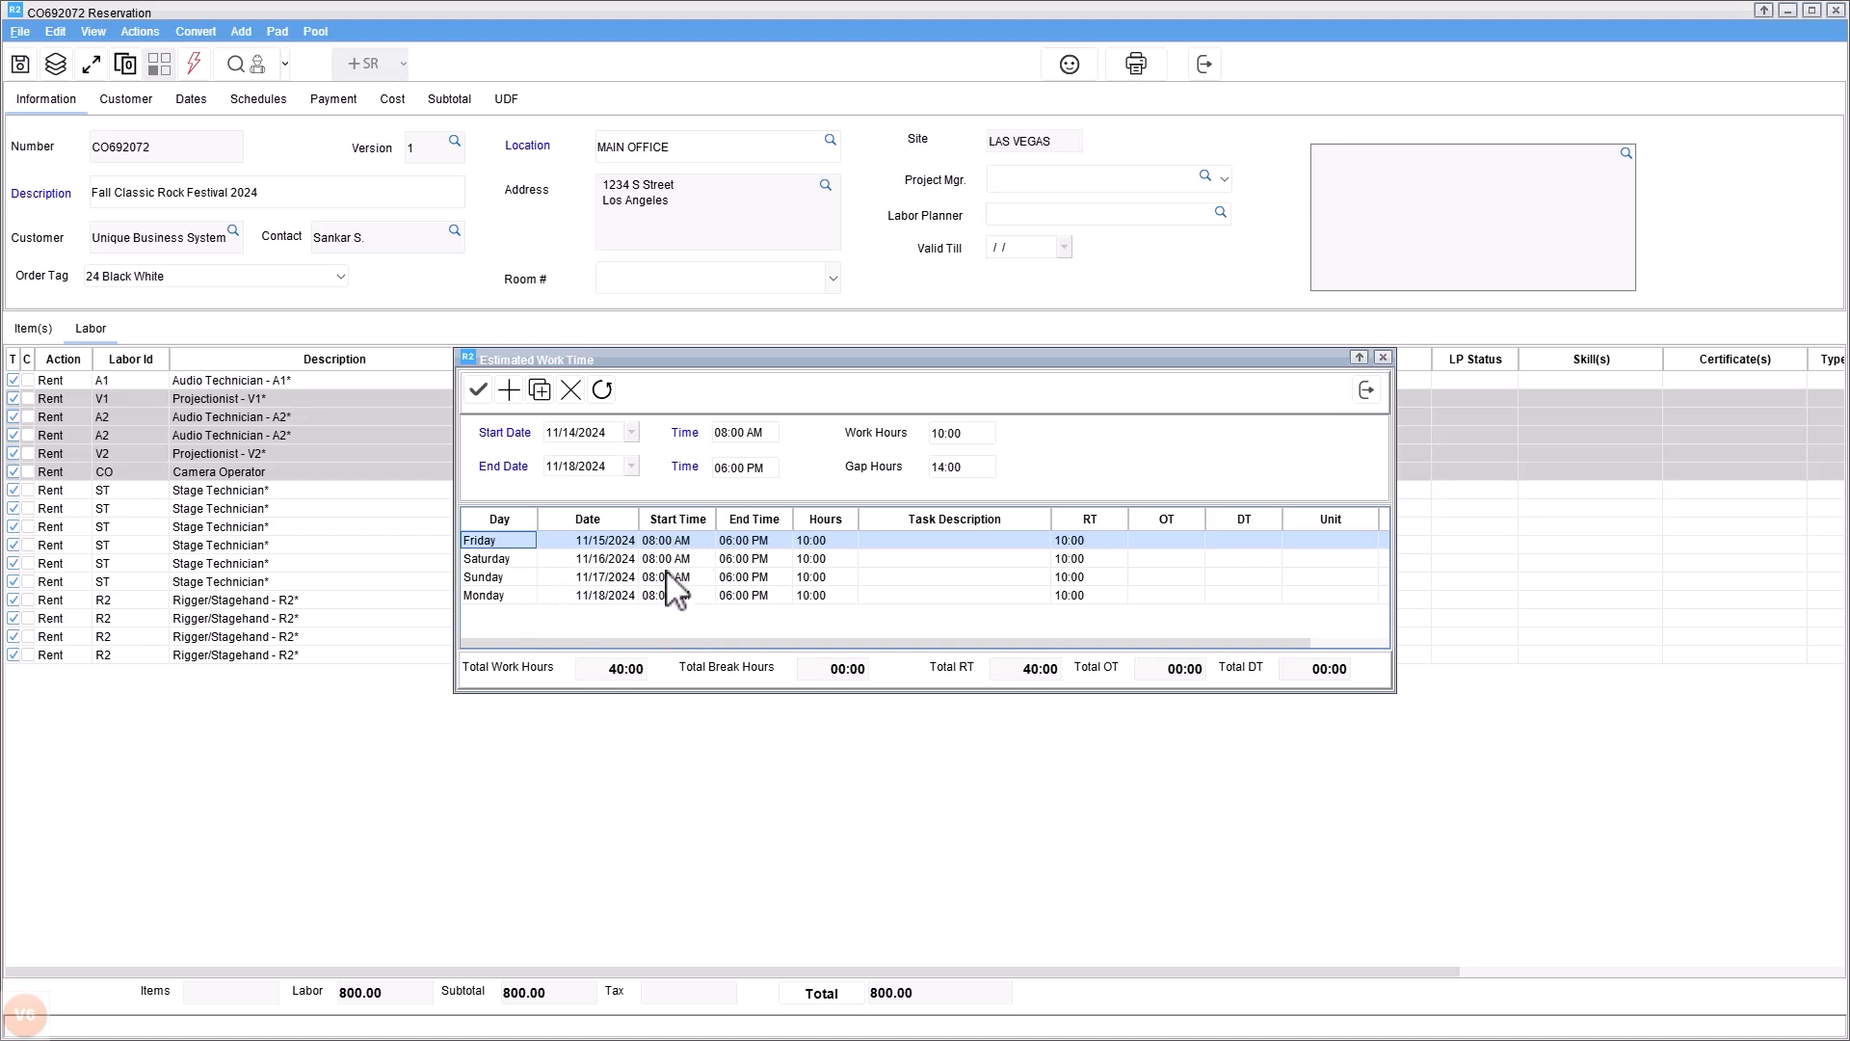
click(478, 390)
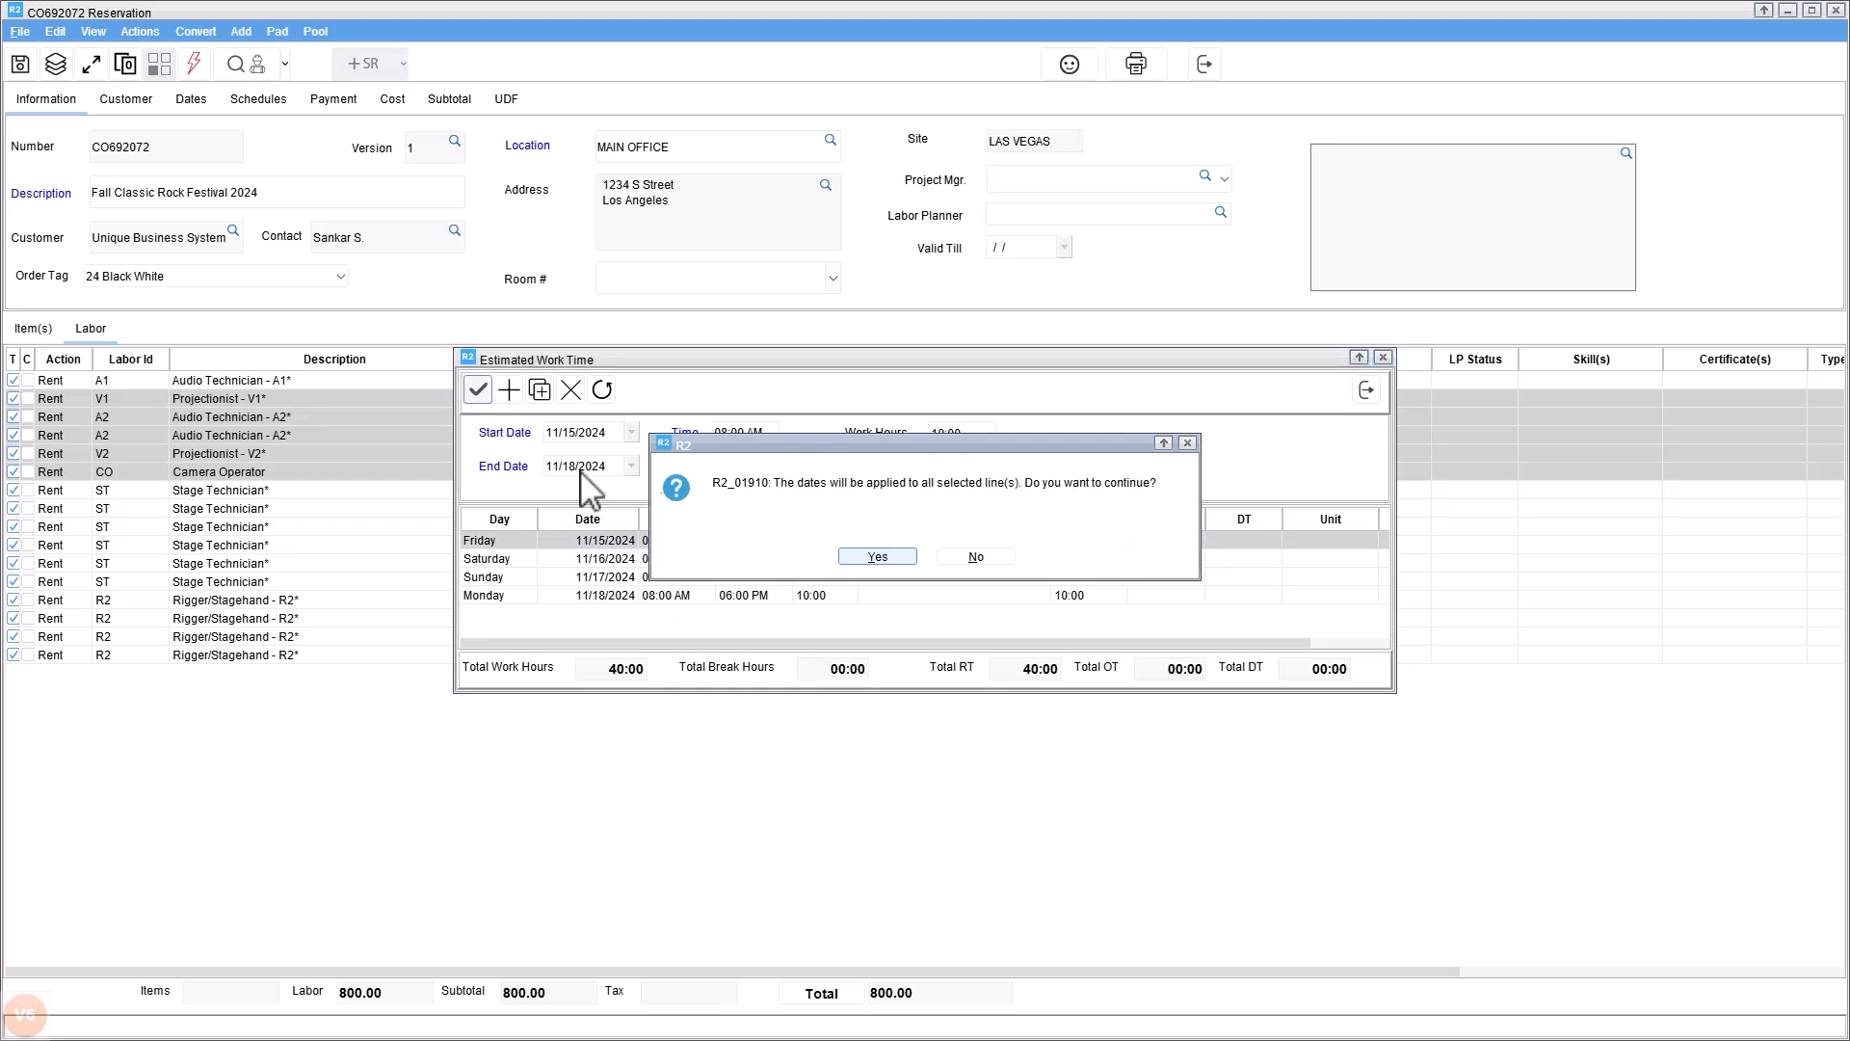
click(874, 558)
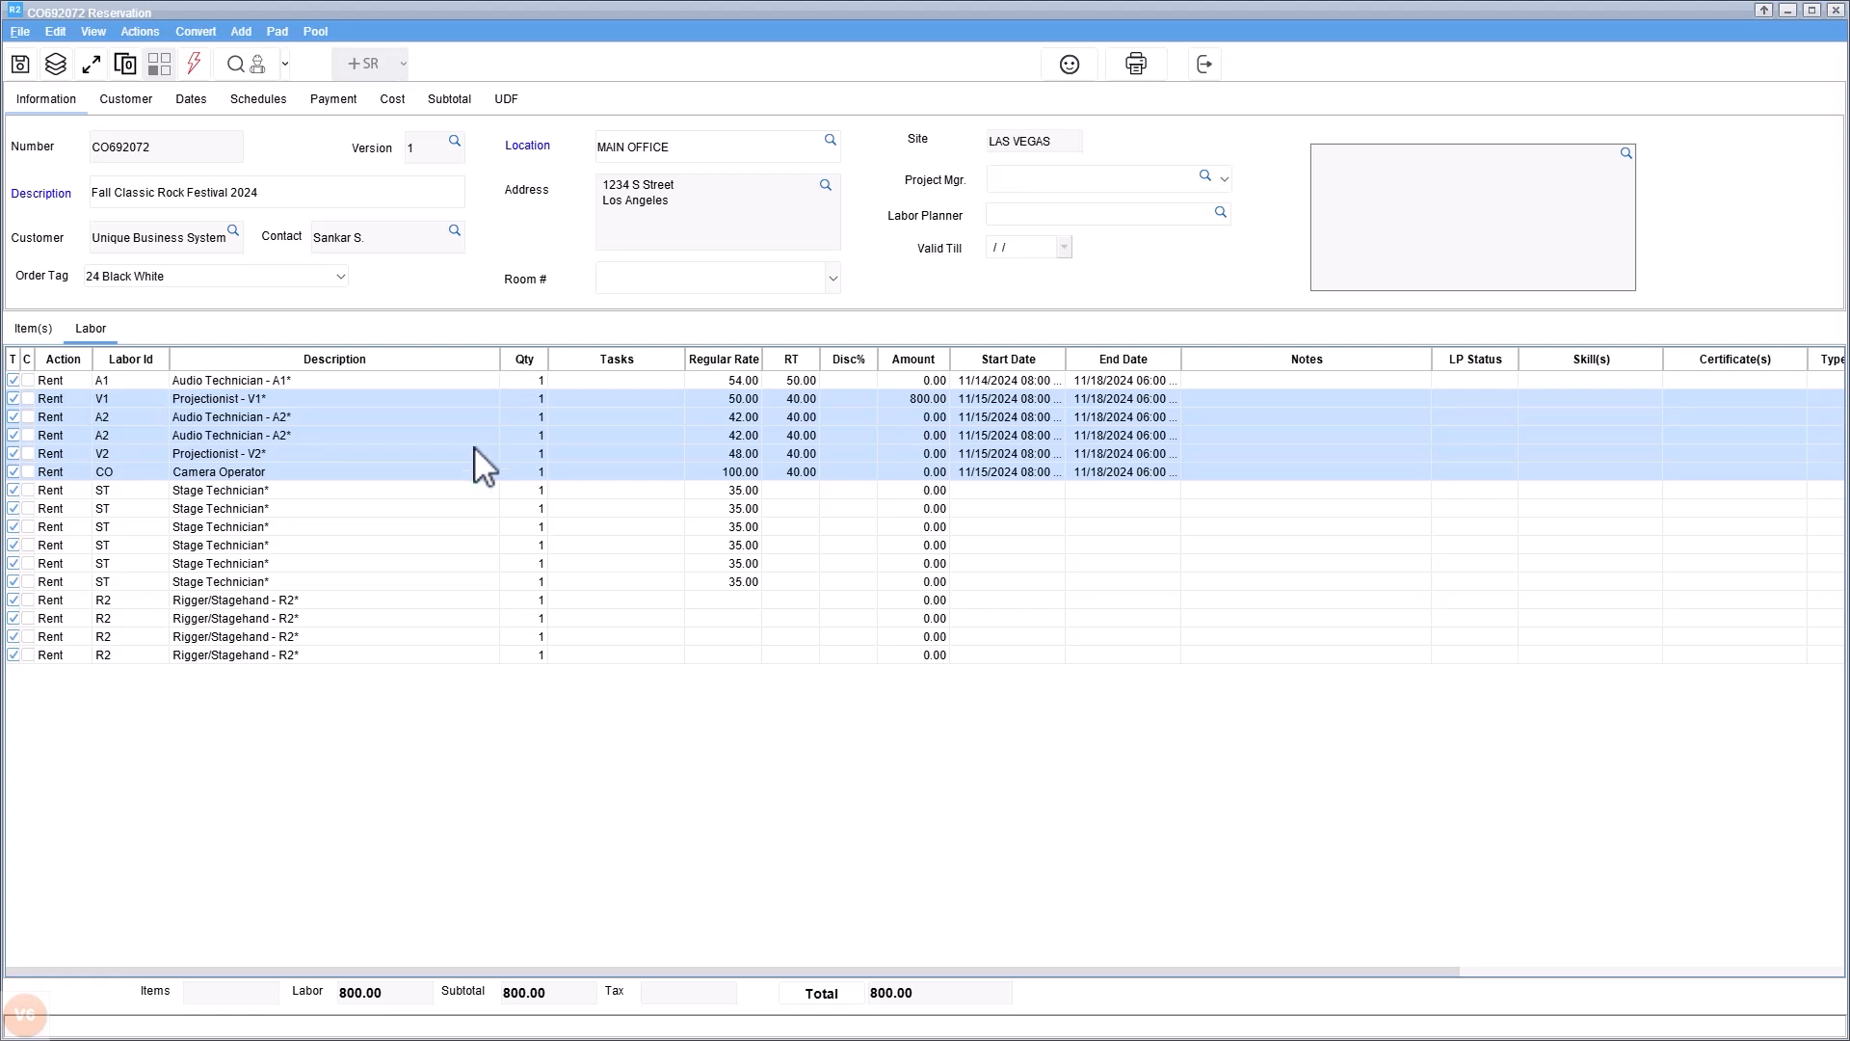
Assign 11/14/2024, 08:00 AM to 06:00 PM, to the first three Stage Technician and first two Rigger/Stagehand - R2 lines
click(371, 495)
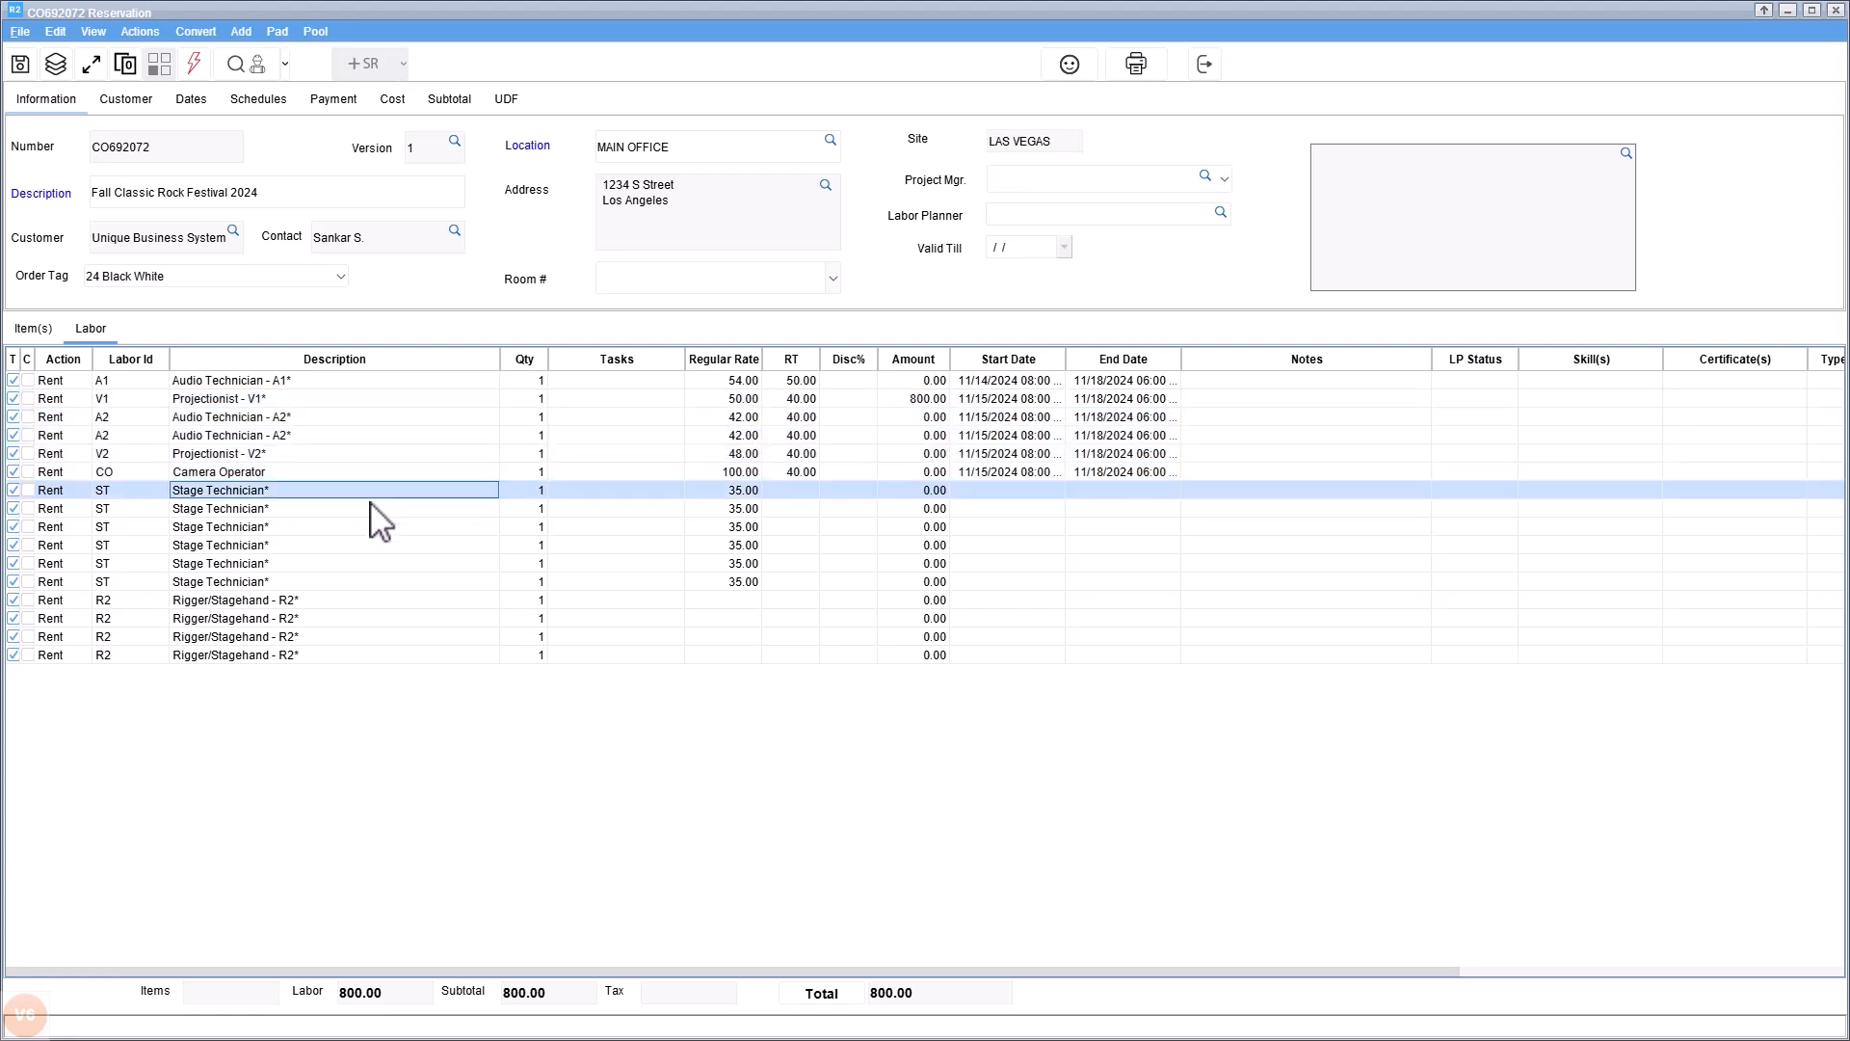
ctrl+click(312, 509)
ctrl+click(310, 526)
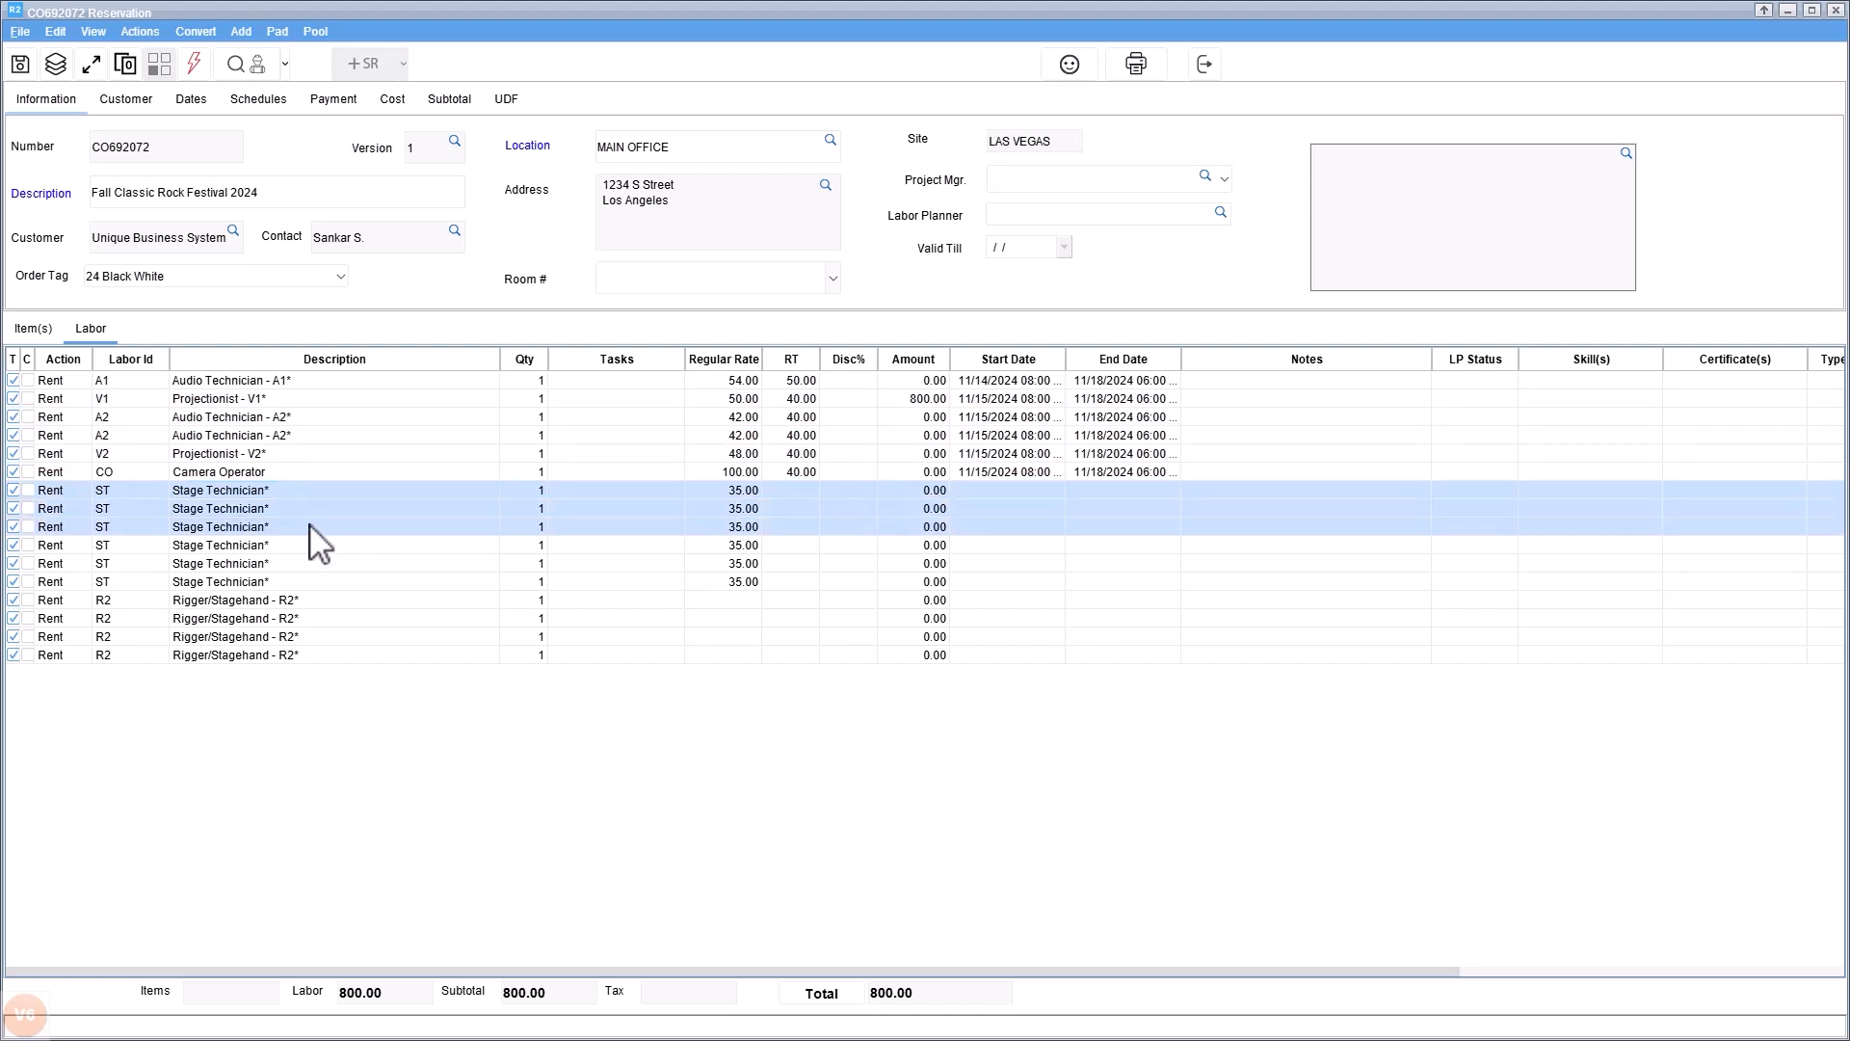
ctrl+click(313, 601)
ctrl+click(311, 618)
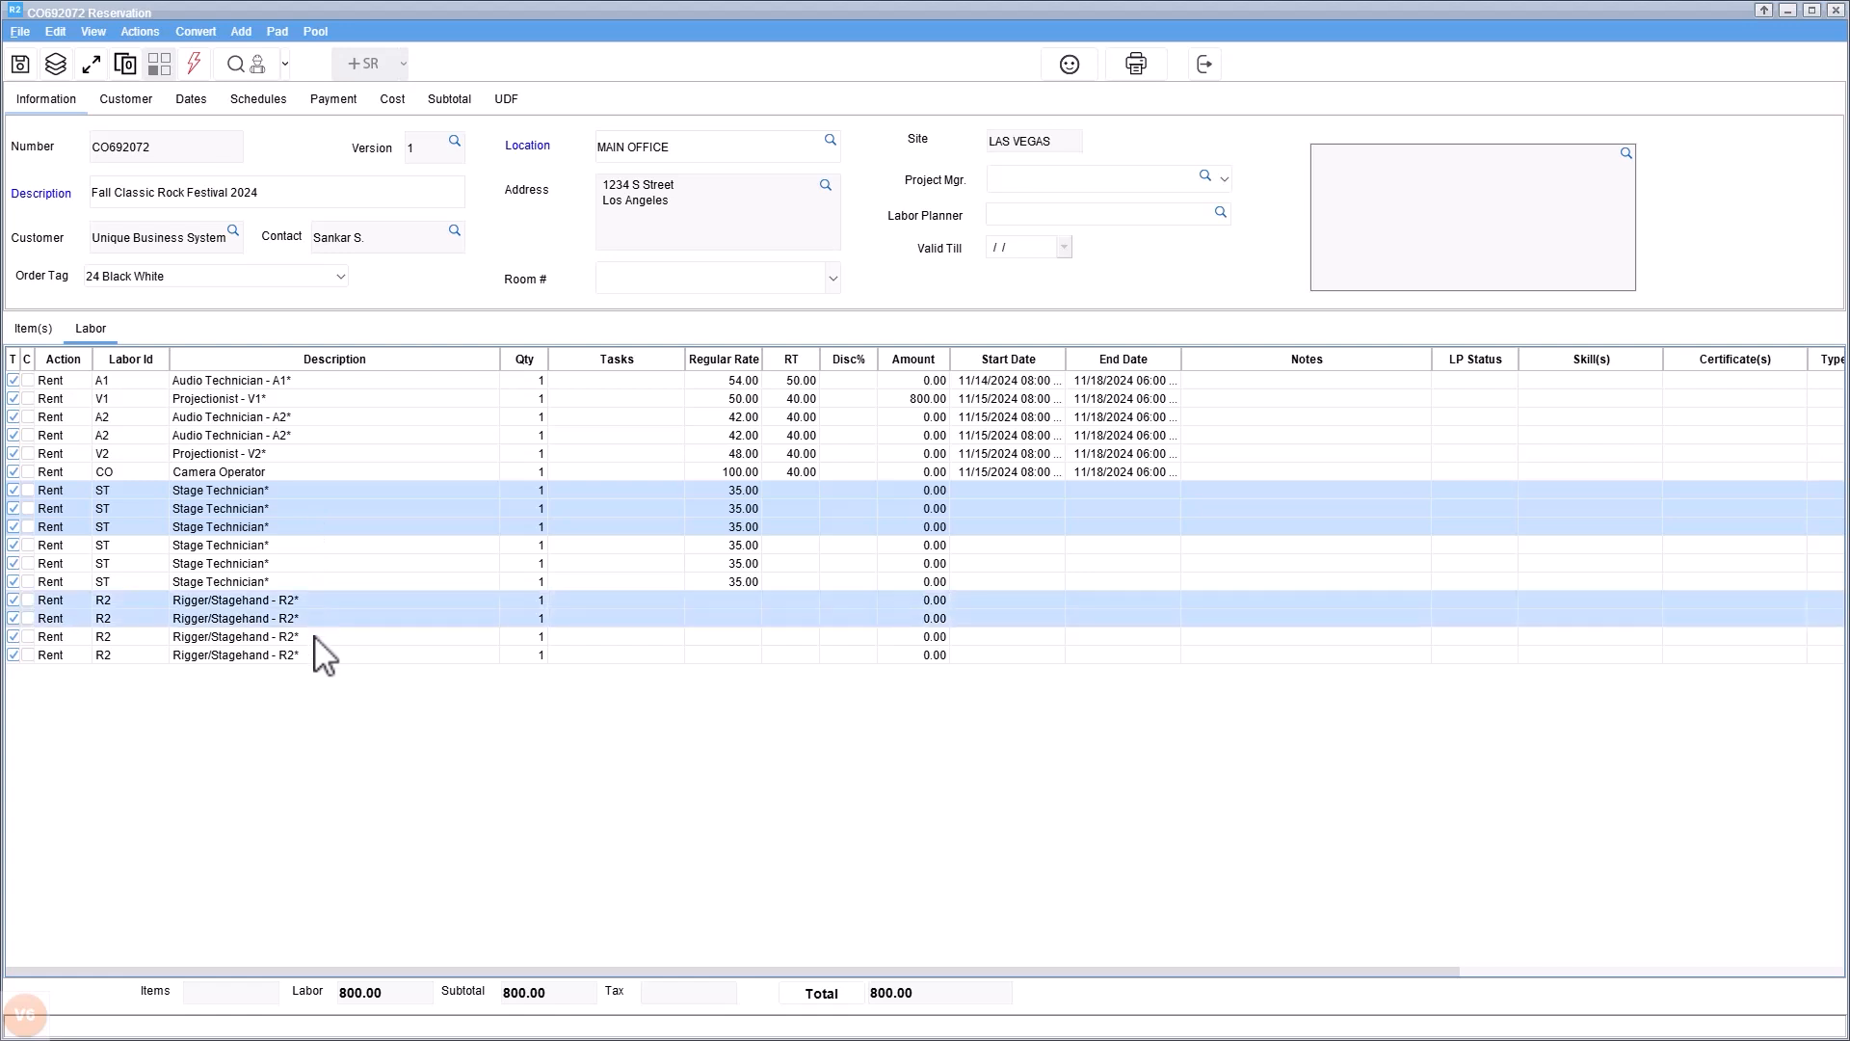
ctrl+click(313, 636)
ctrl+click(311, 619)
ctrl+click(311, 637)
ctrl+click(309, 617)
right_click(237, 618)
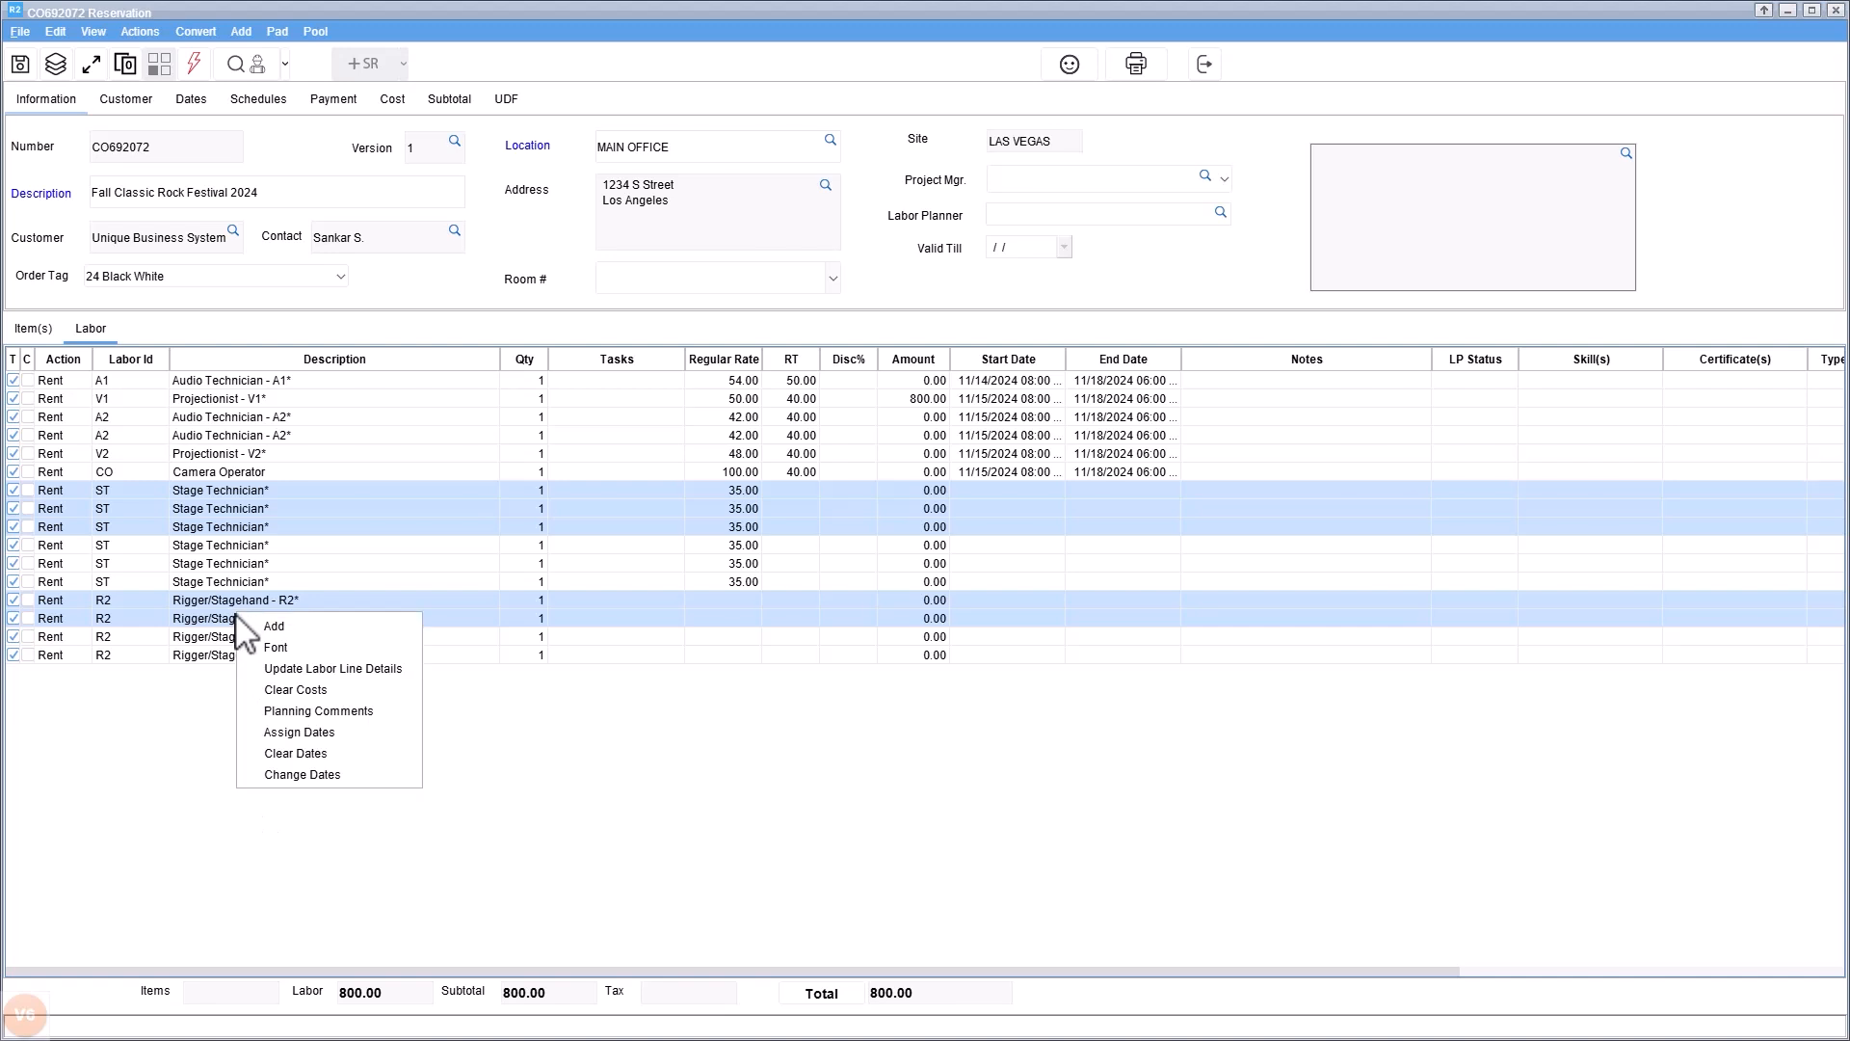
click(302, 732)
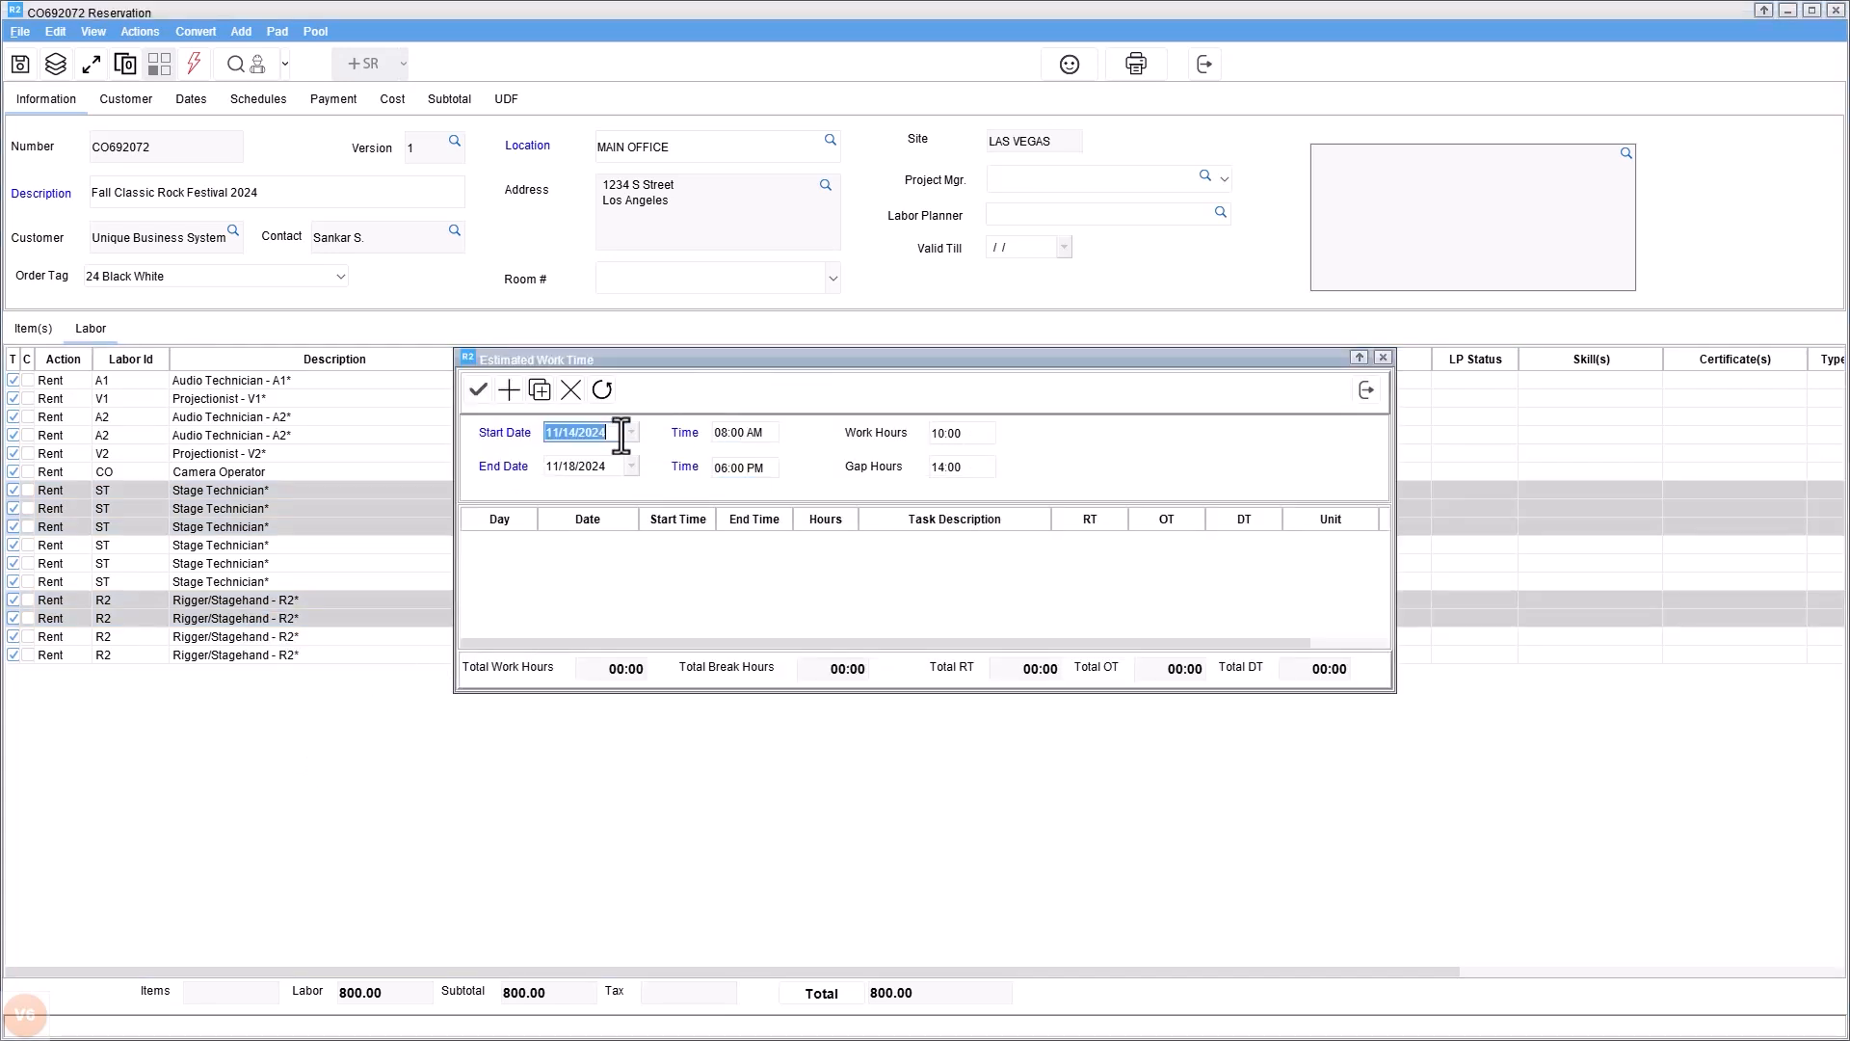
click(631, 467)
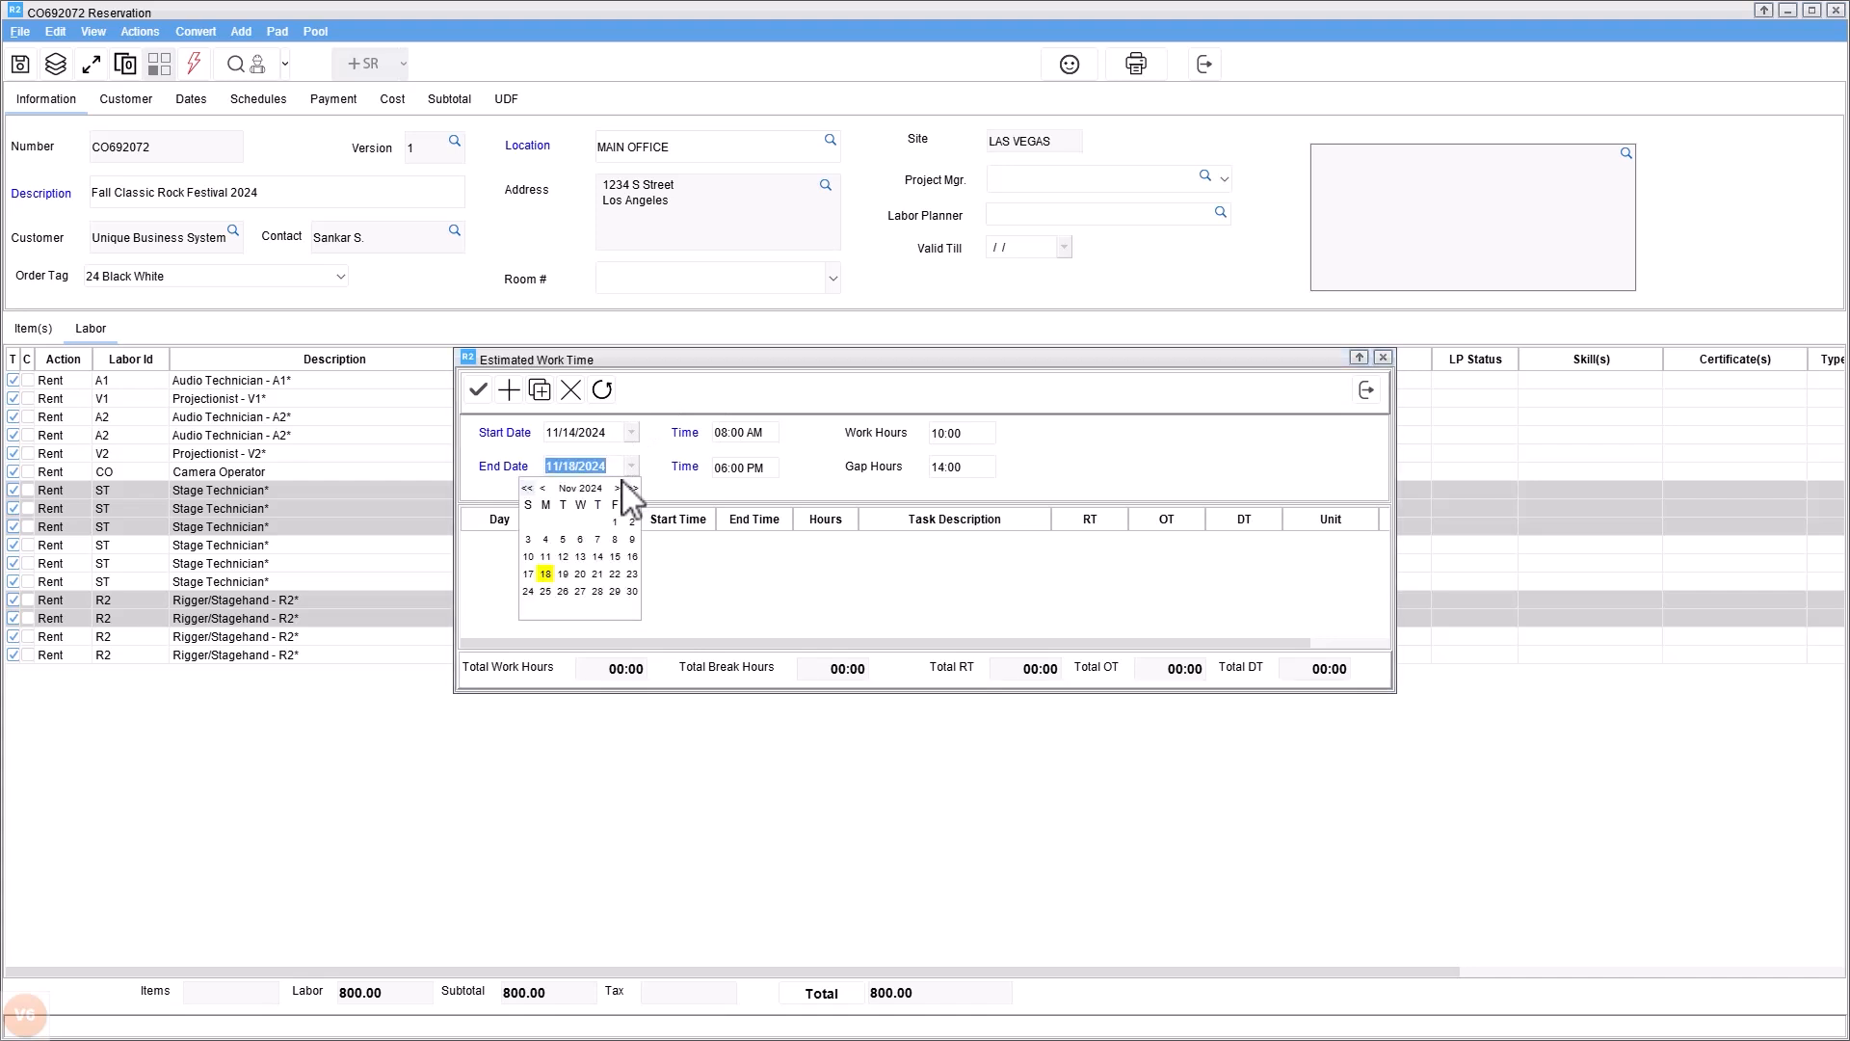
click(597, 557)
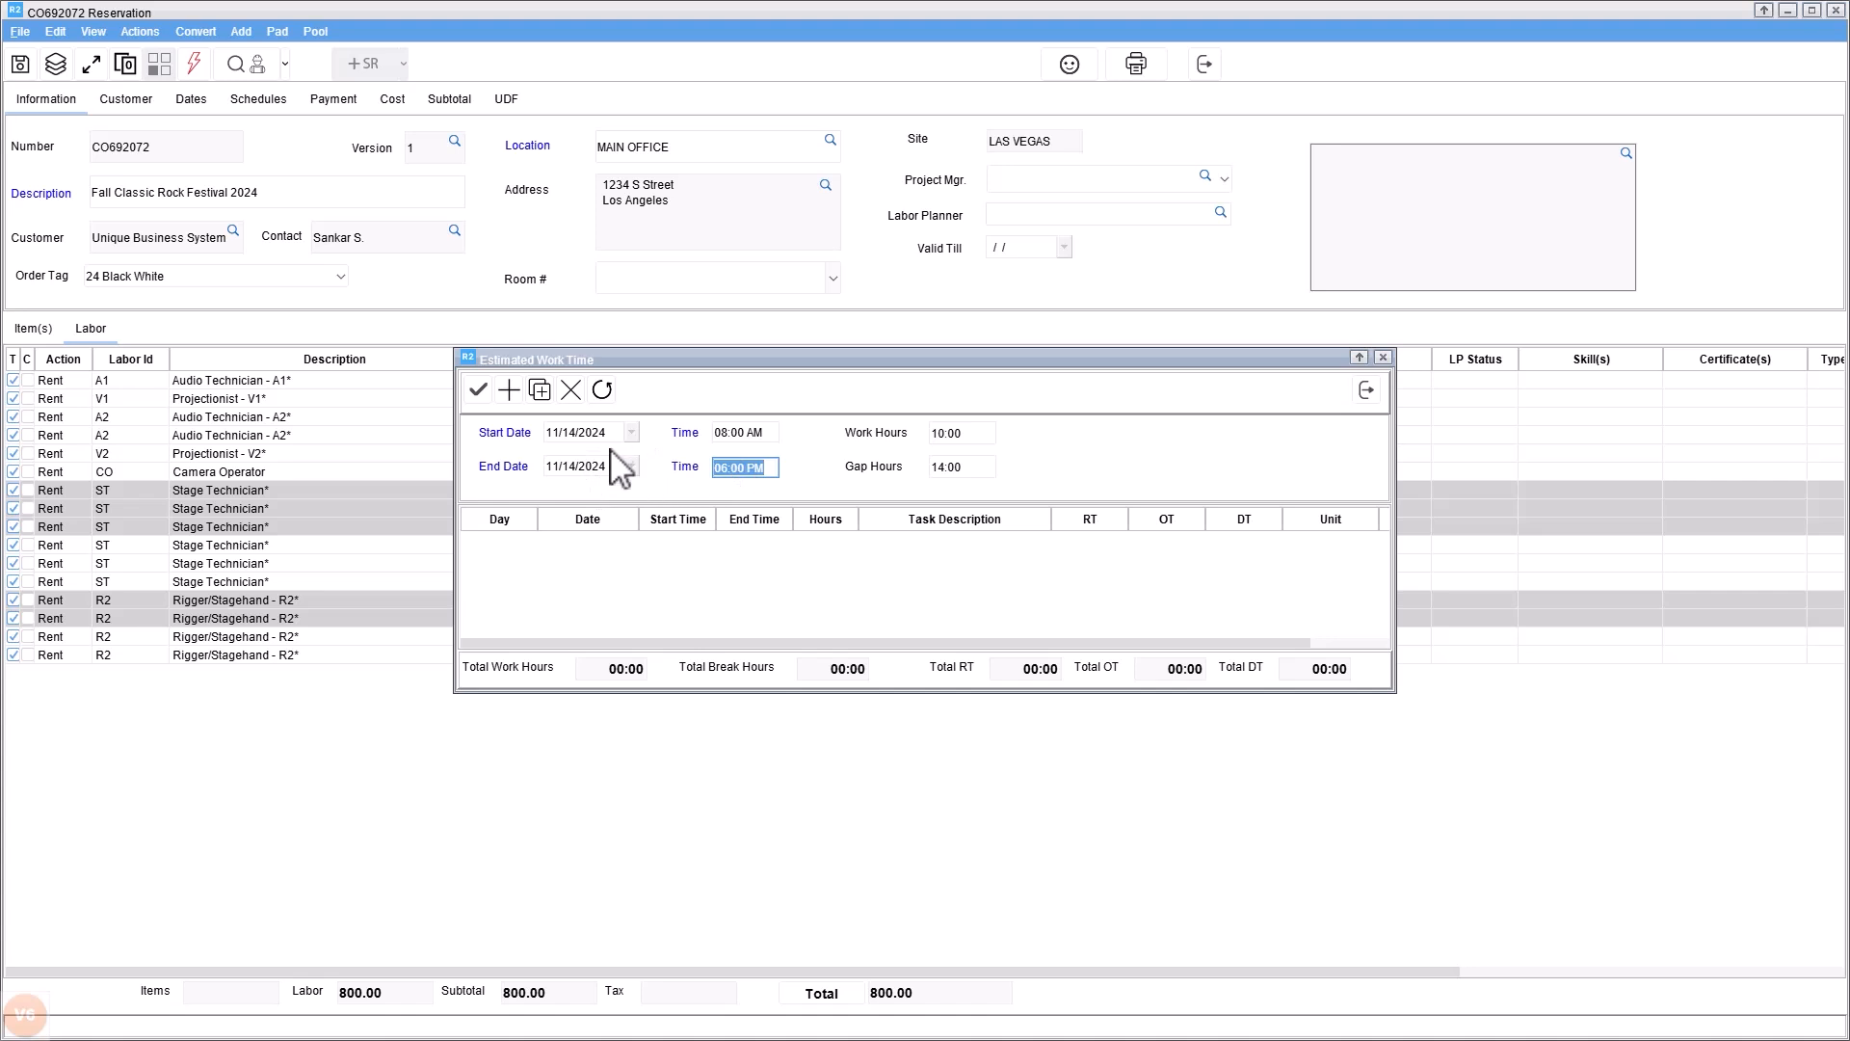
click(509, 390)
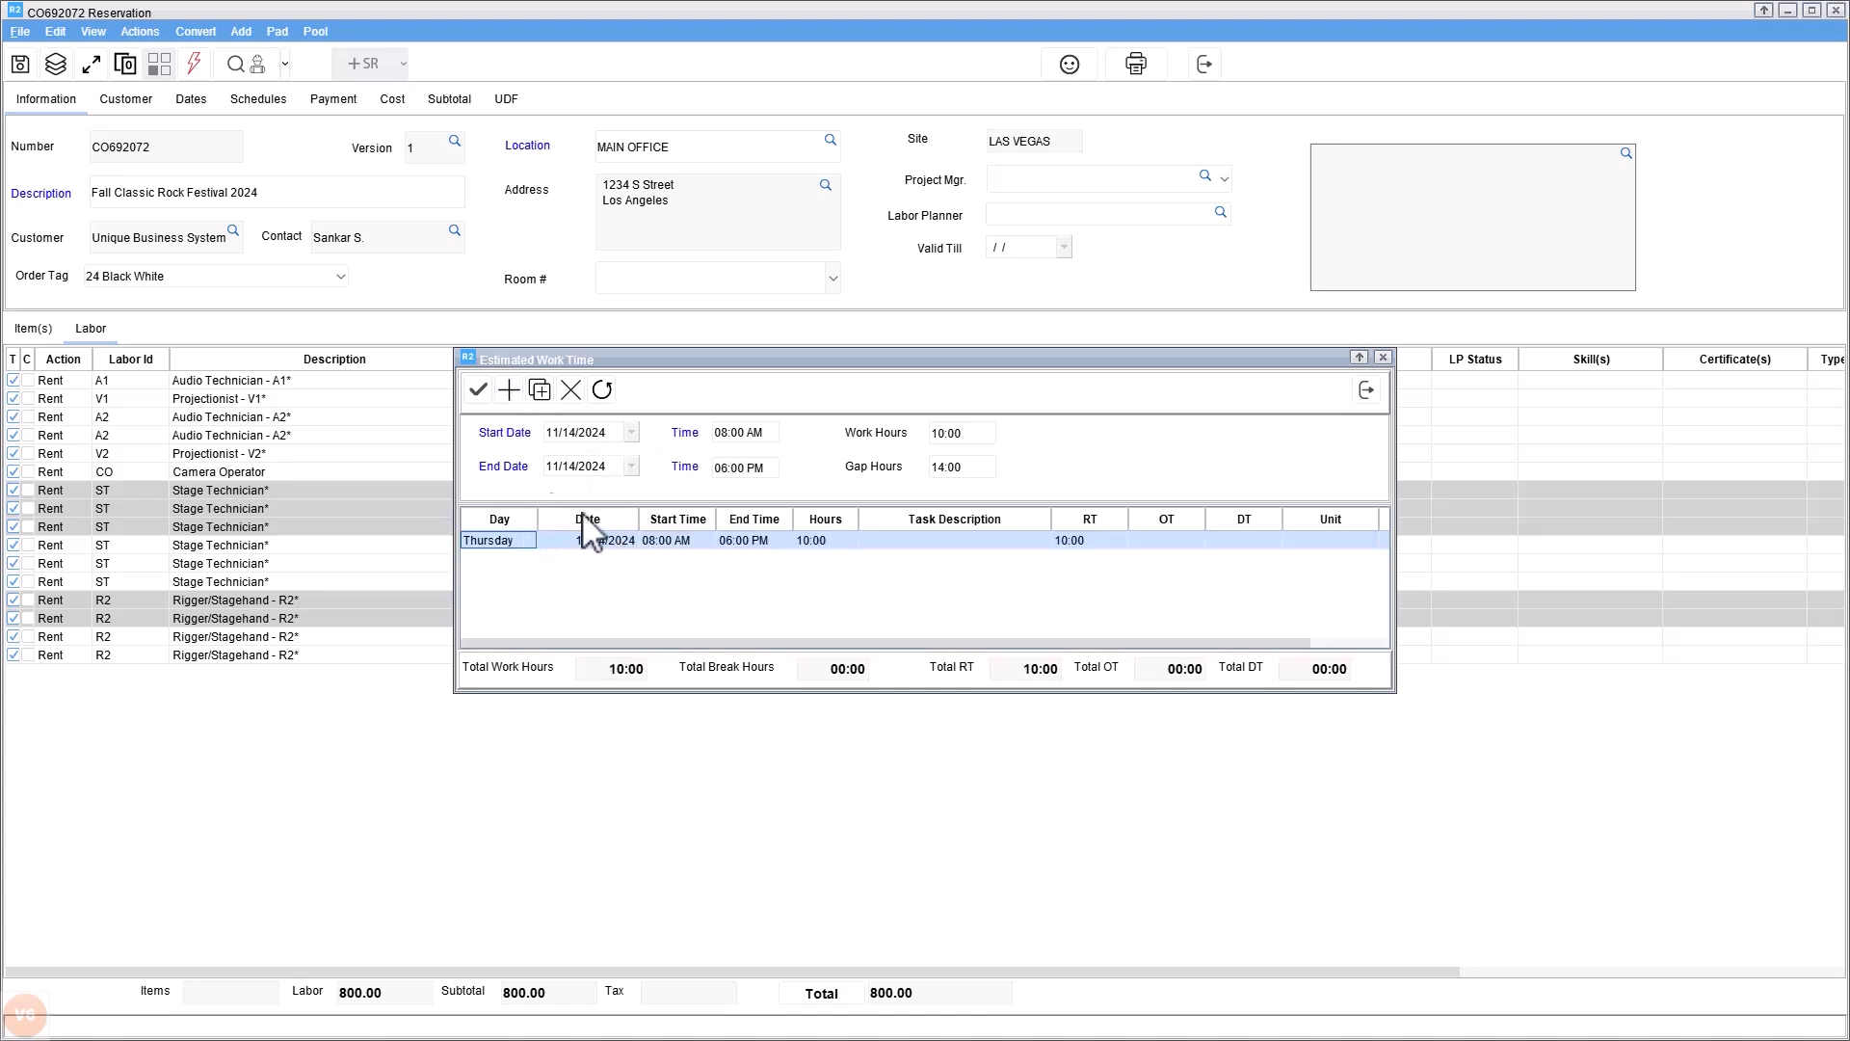
click(478, 389)
click(857, 566)
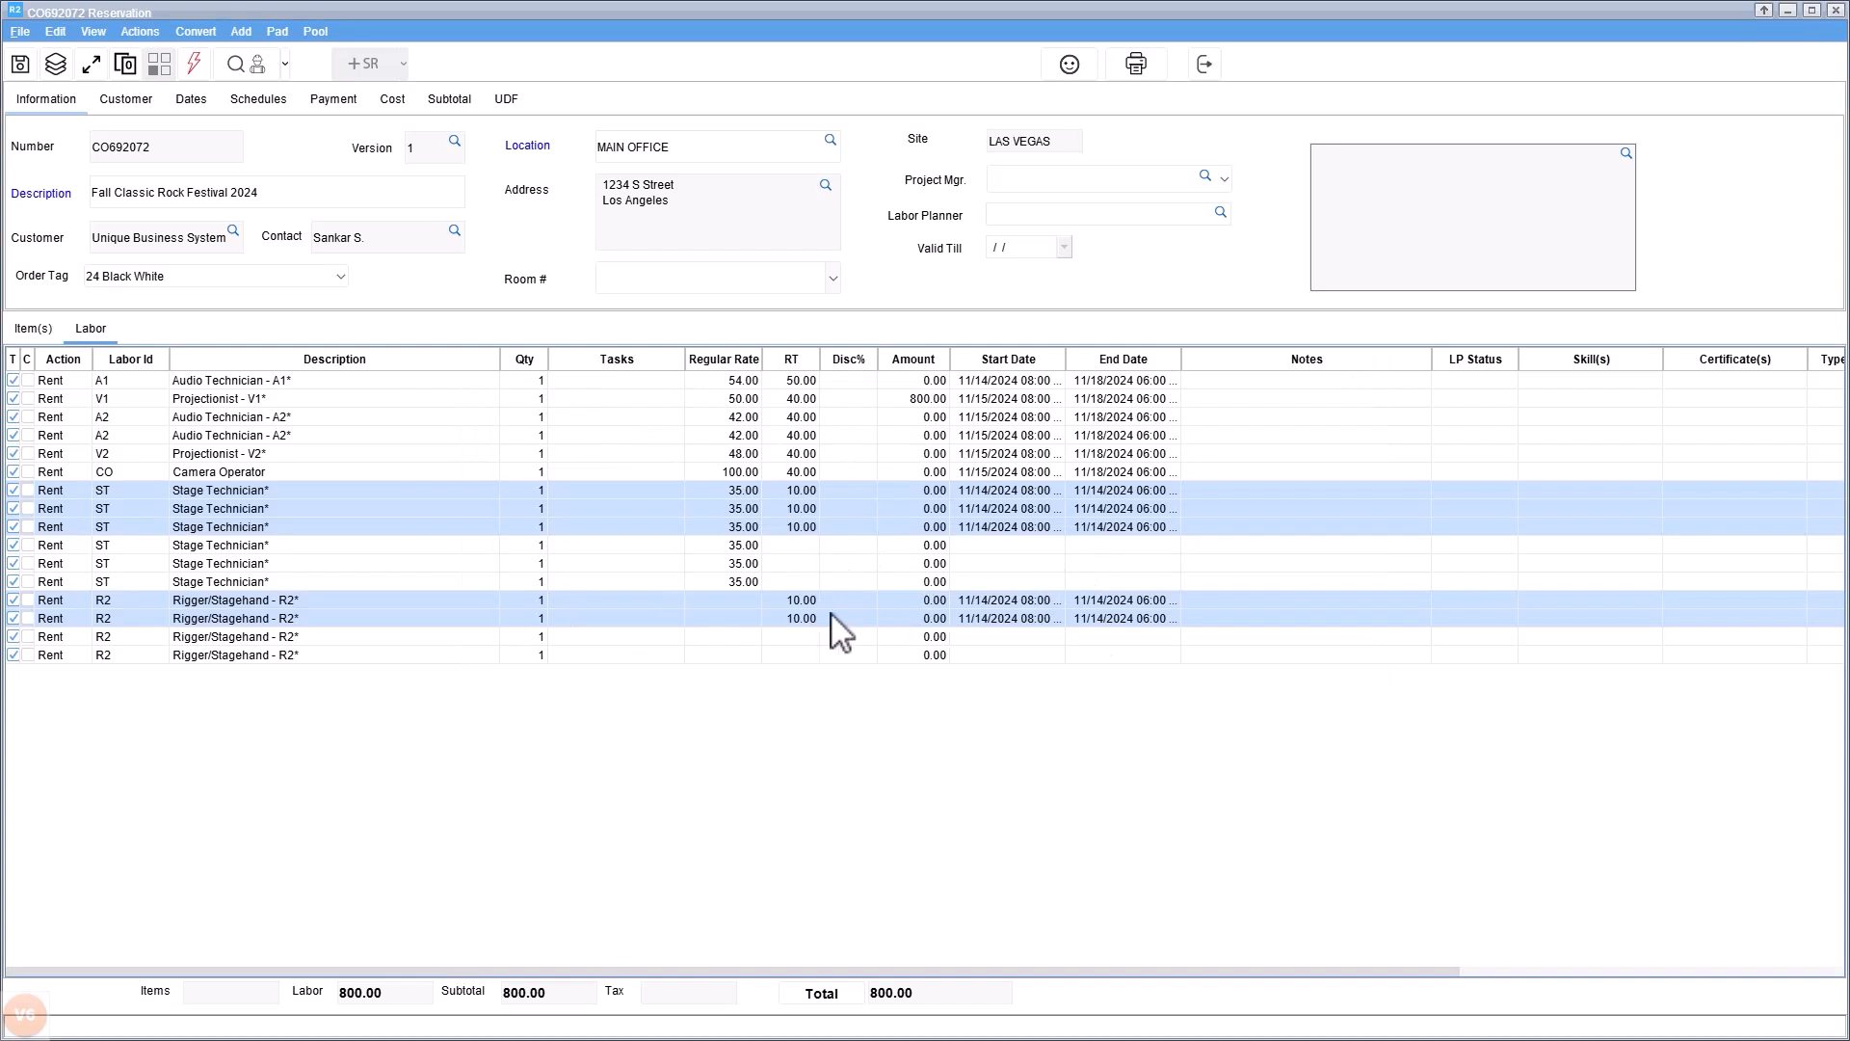
Set the regular rate to 35 for the first two Rigger/Stagehand - R2 lines
click(756, 602)
text(35)
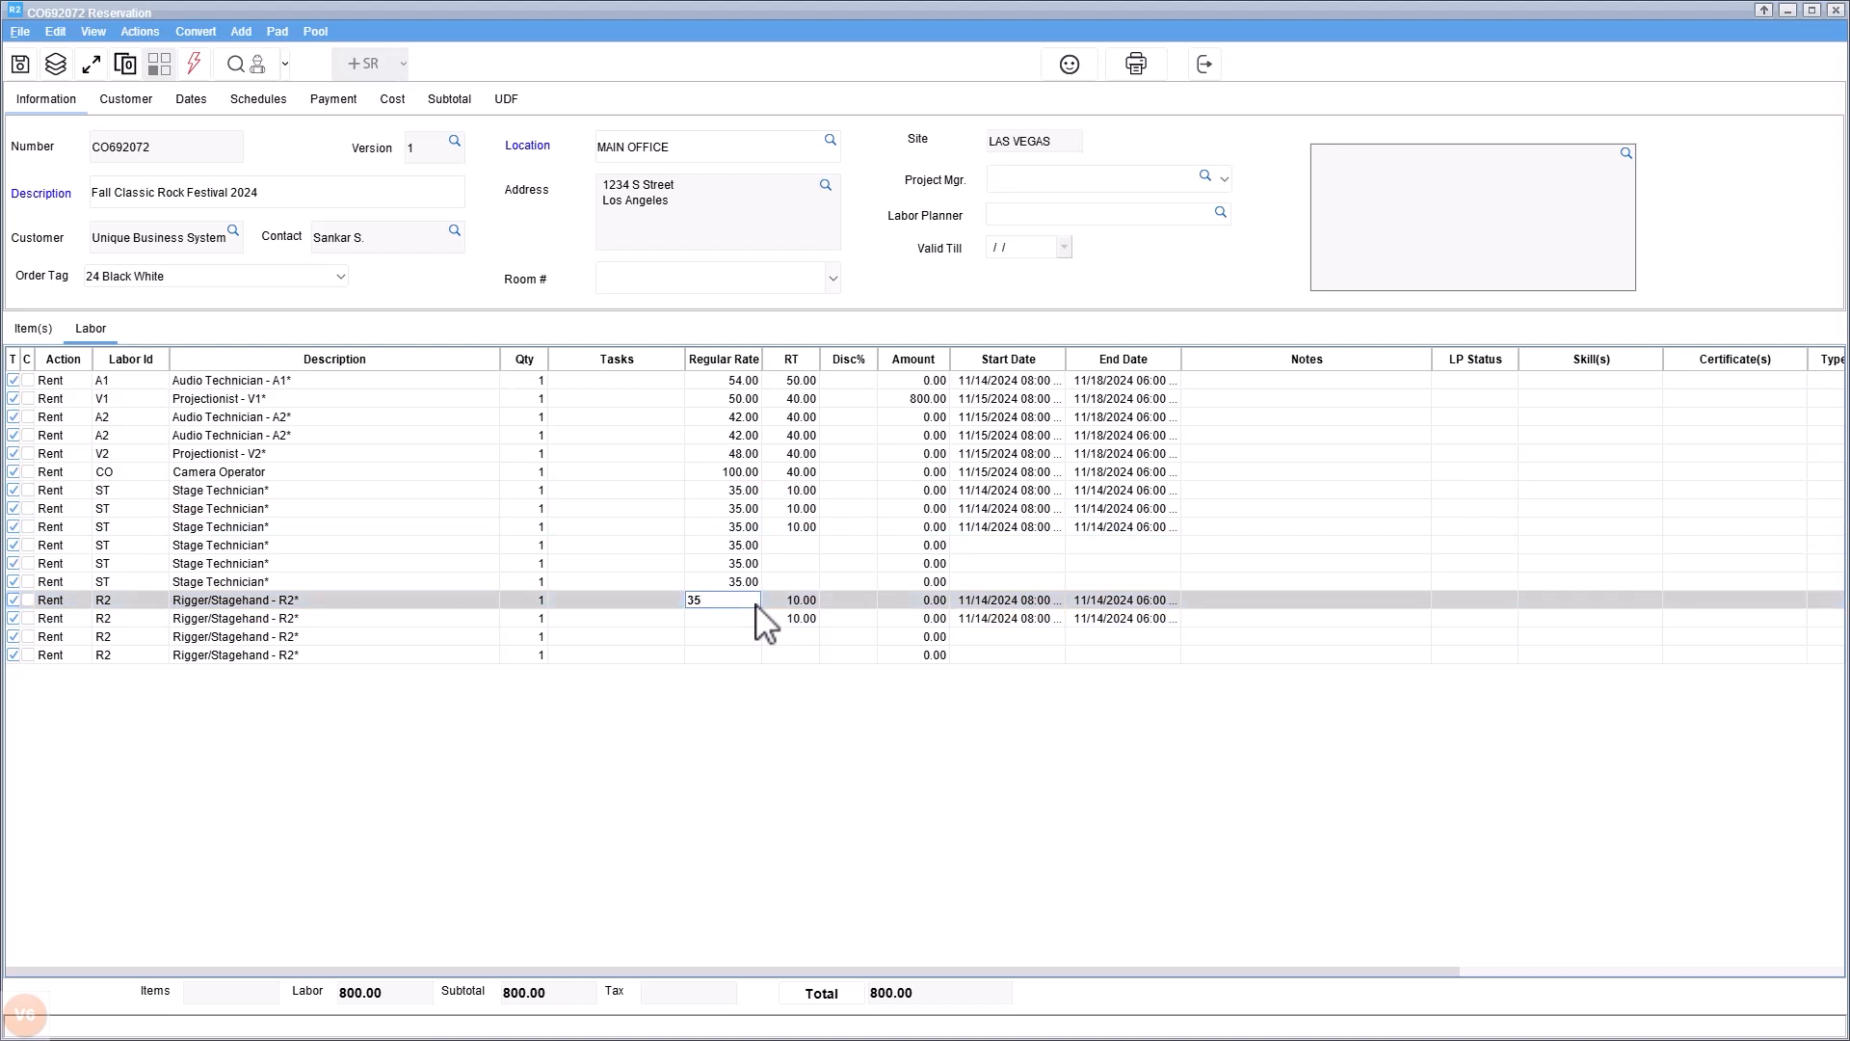
click(756, 620)
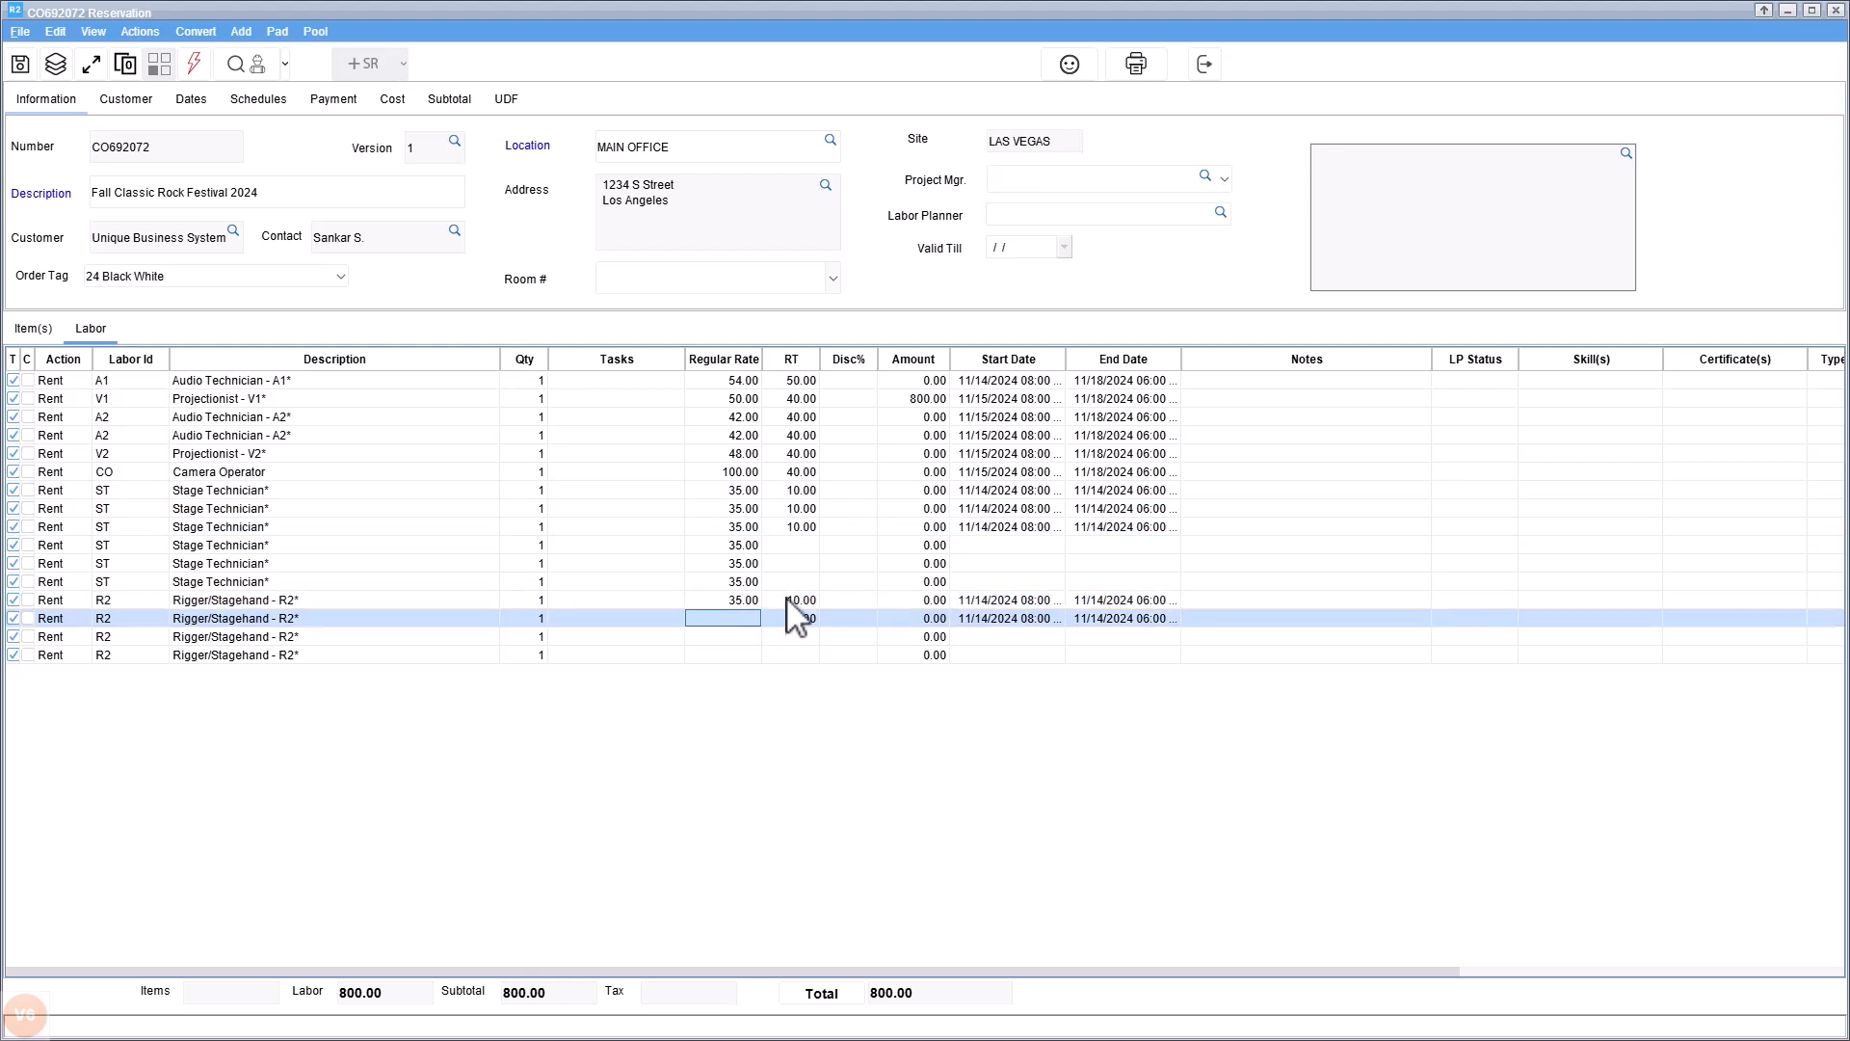
text(35)
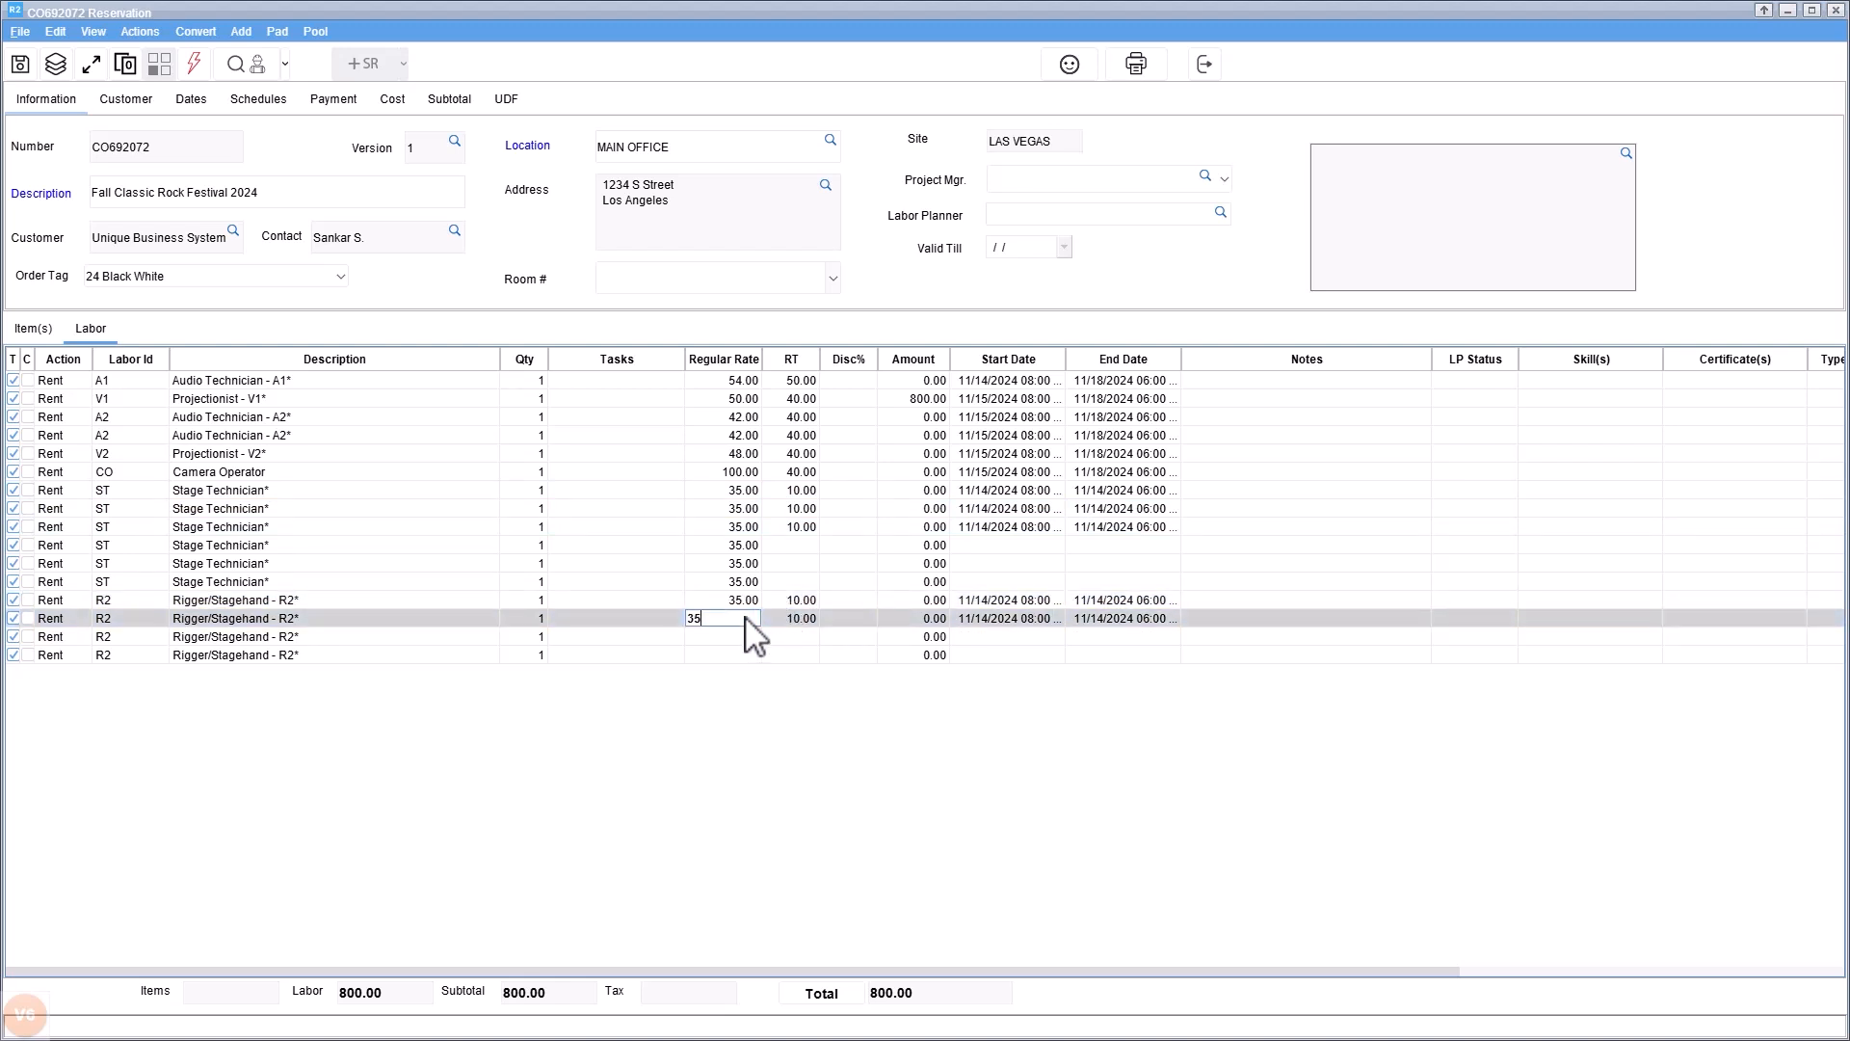
key(Return)
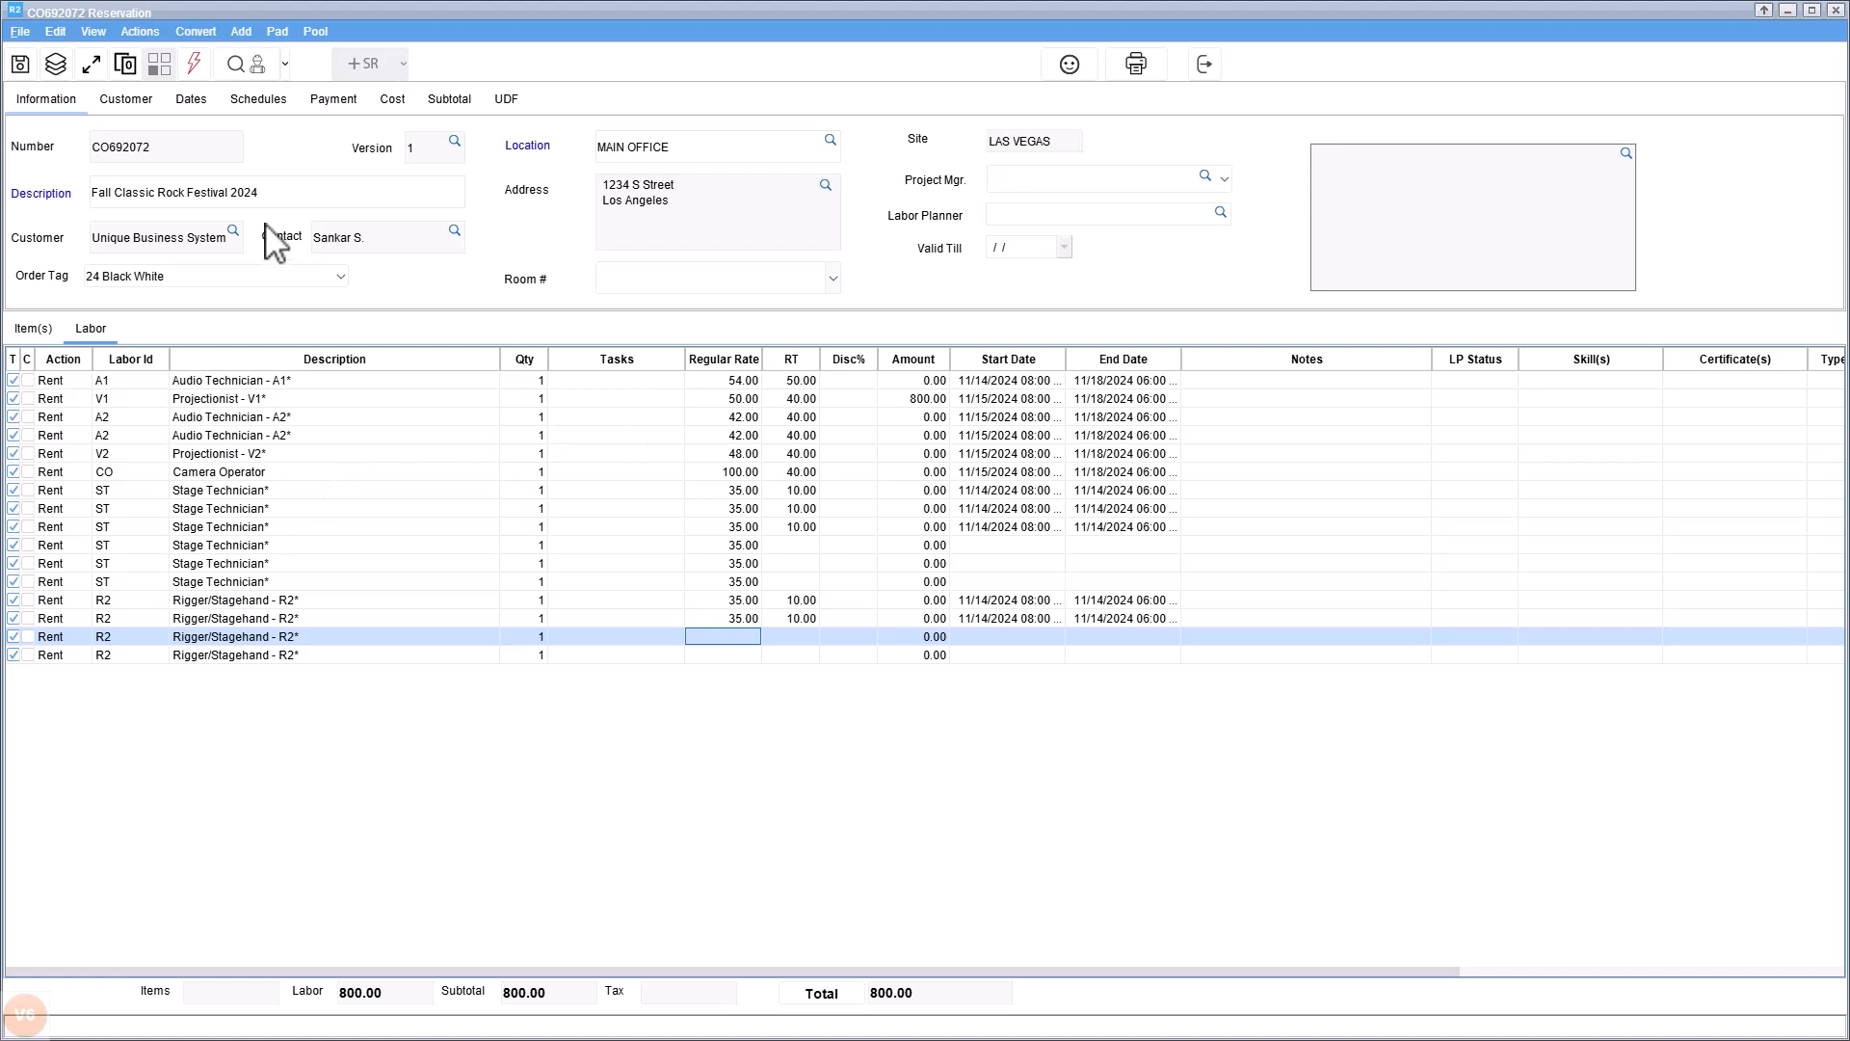
Add a Setup order schedule for 11/14/2024, 08:00 AM to 06:00 PM, with its daily work time
click(258, 101)
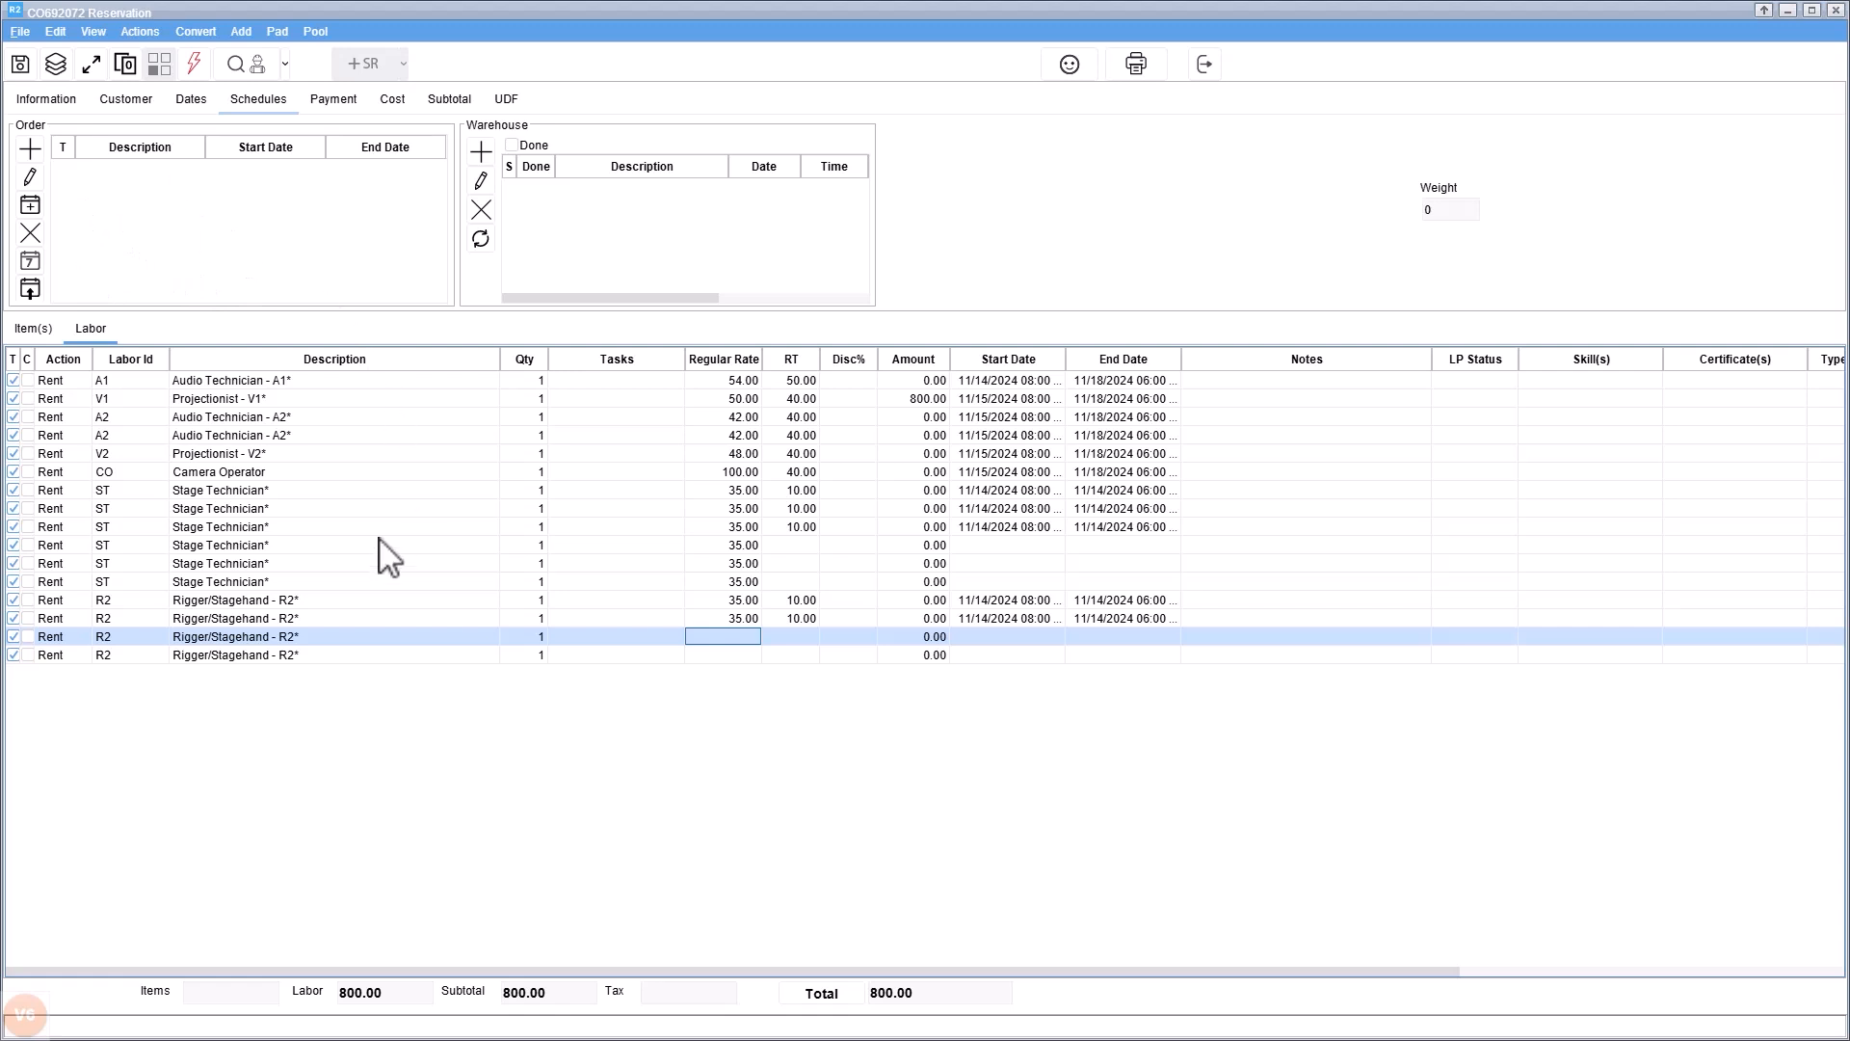
click(29, 149)
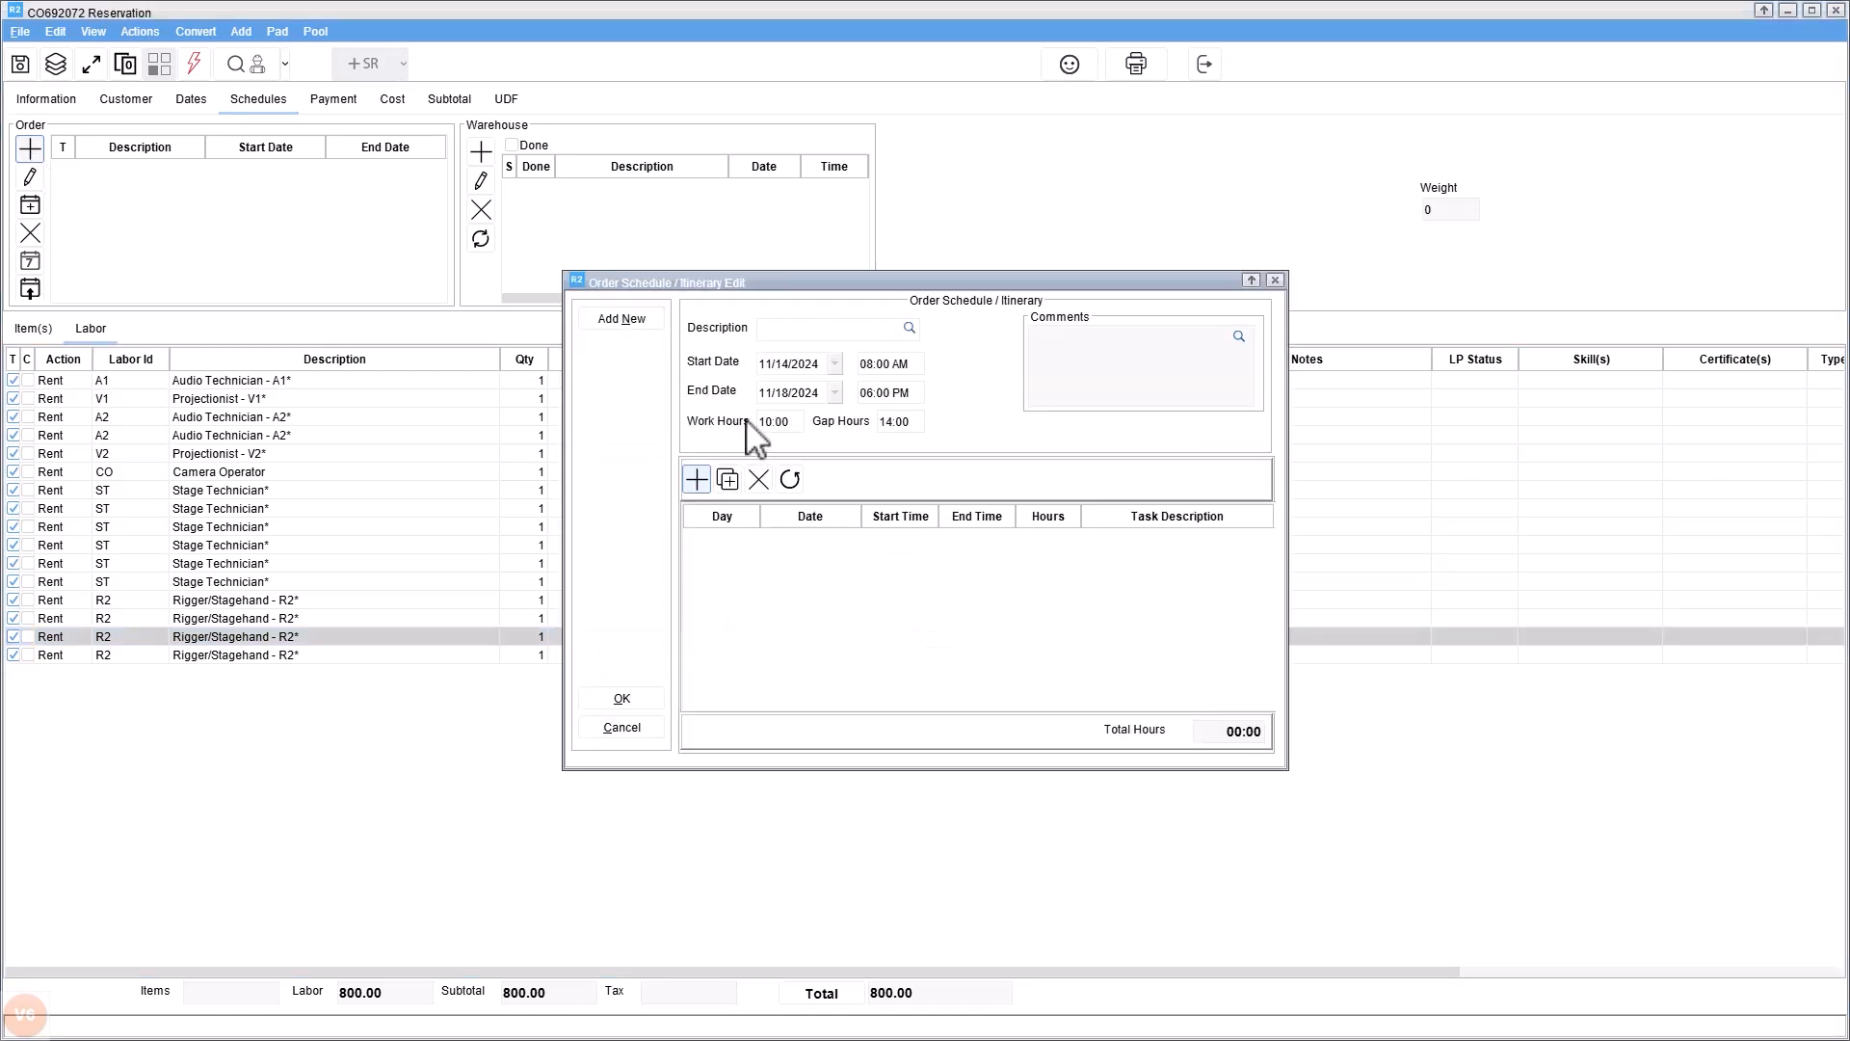
click(766, 333)
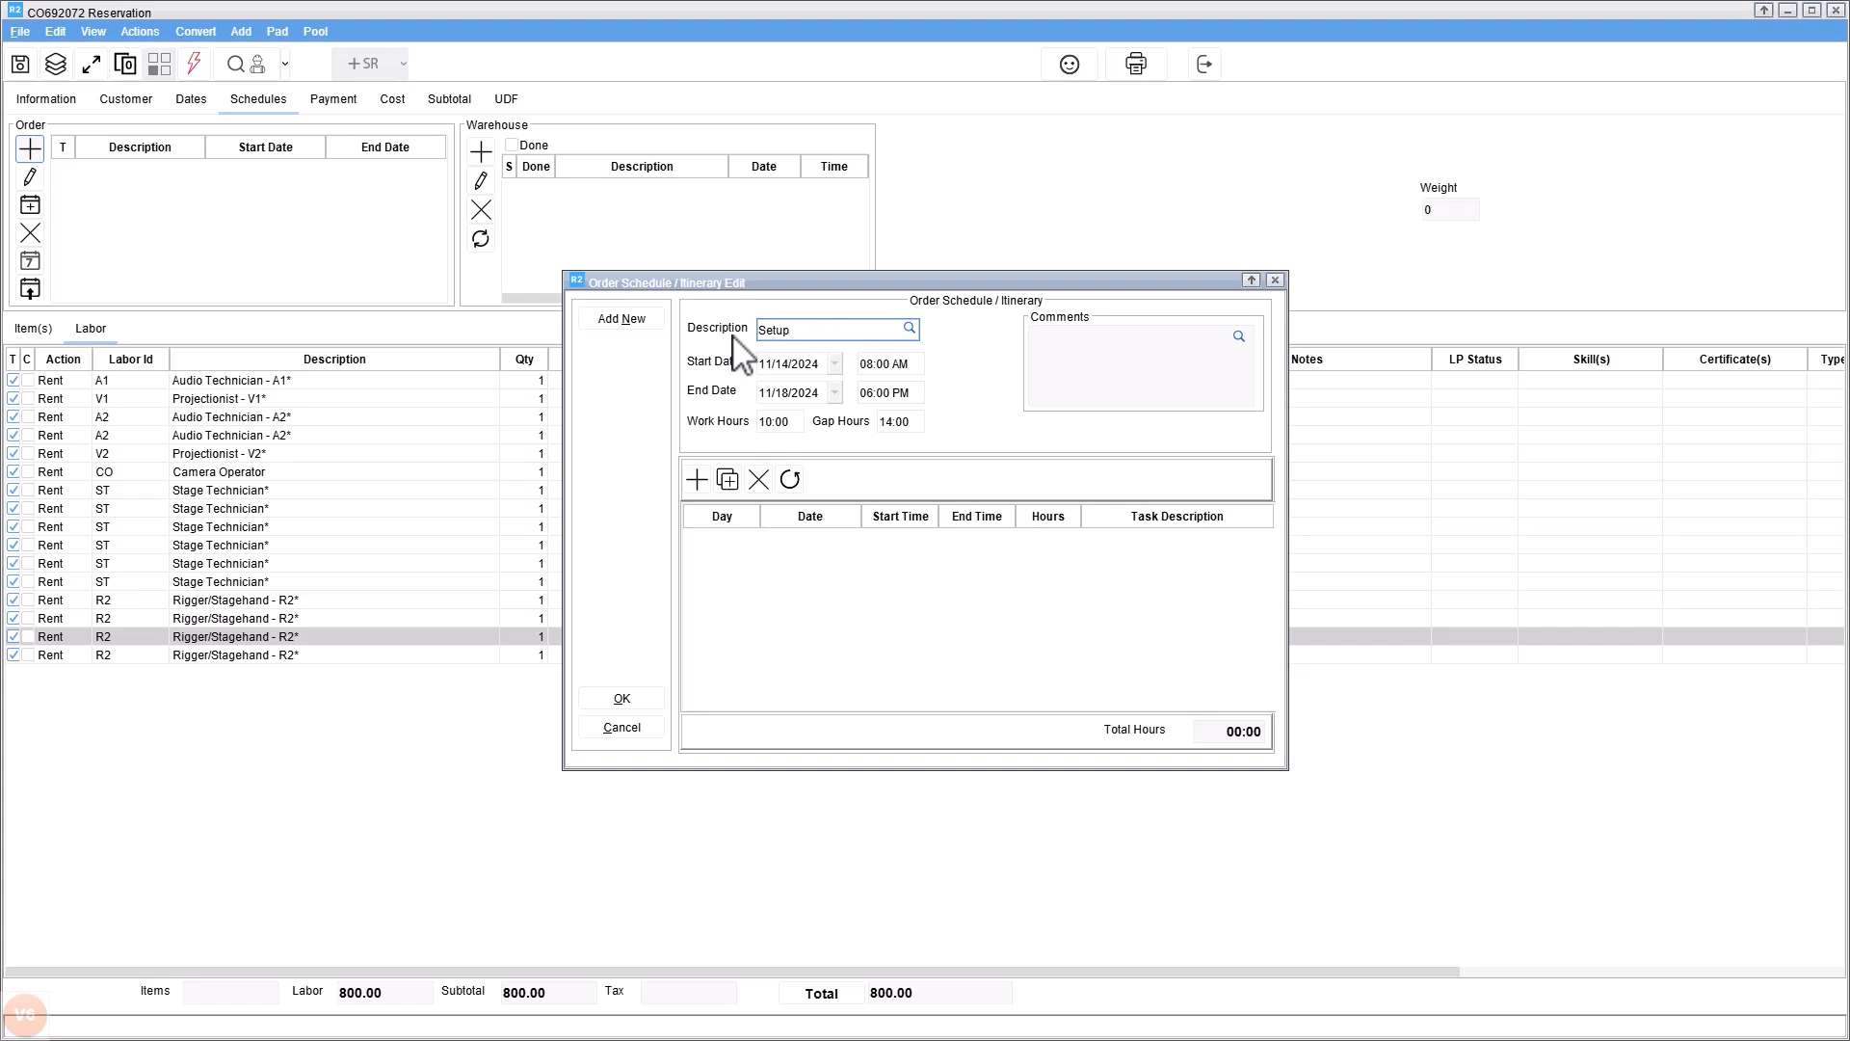
click(835, 393)
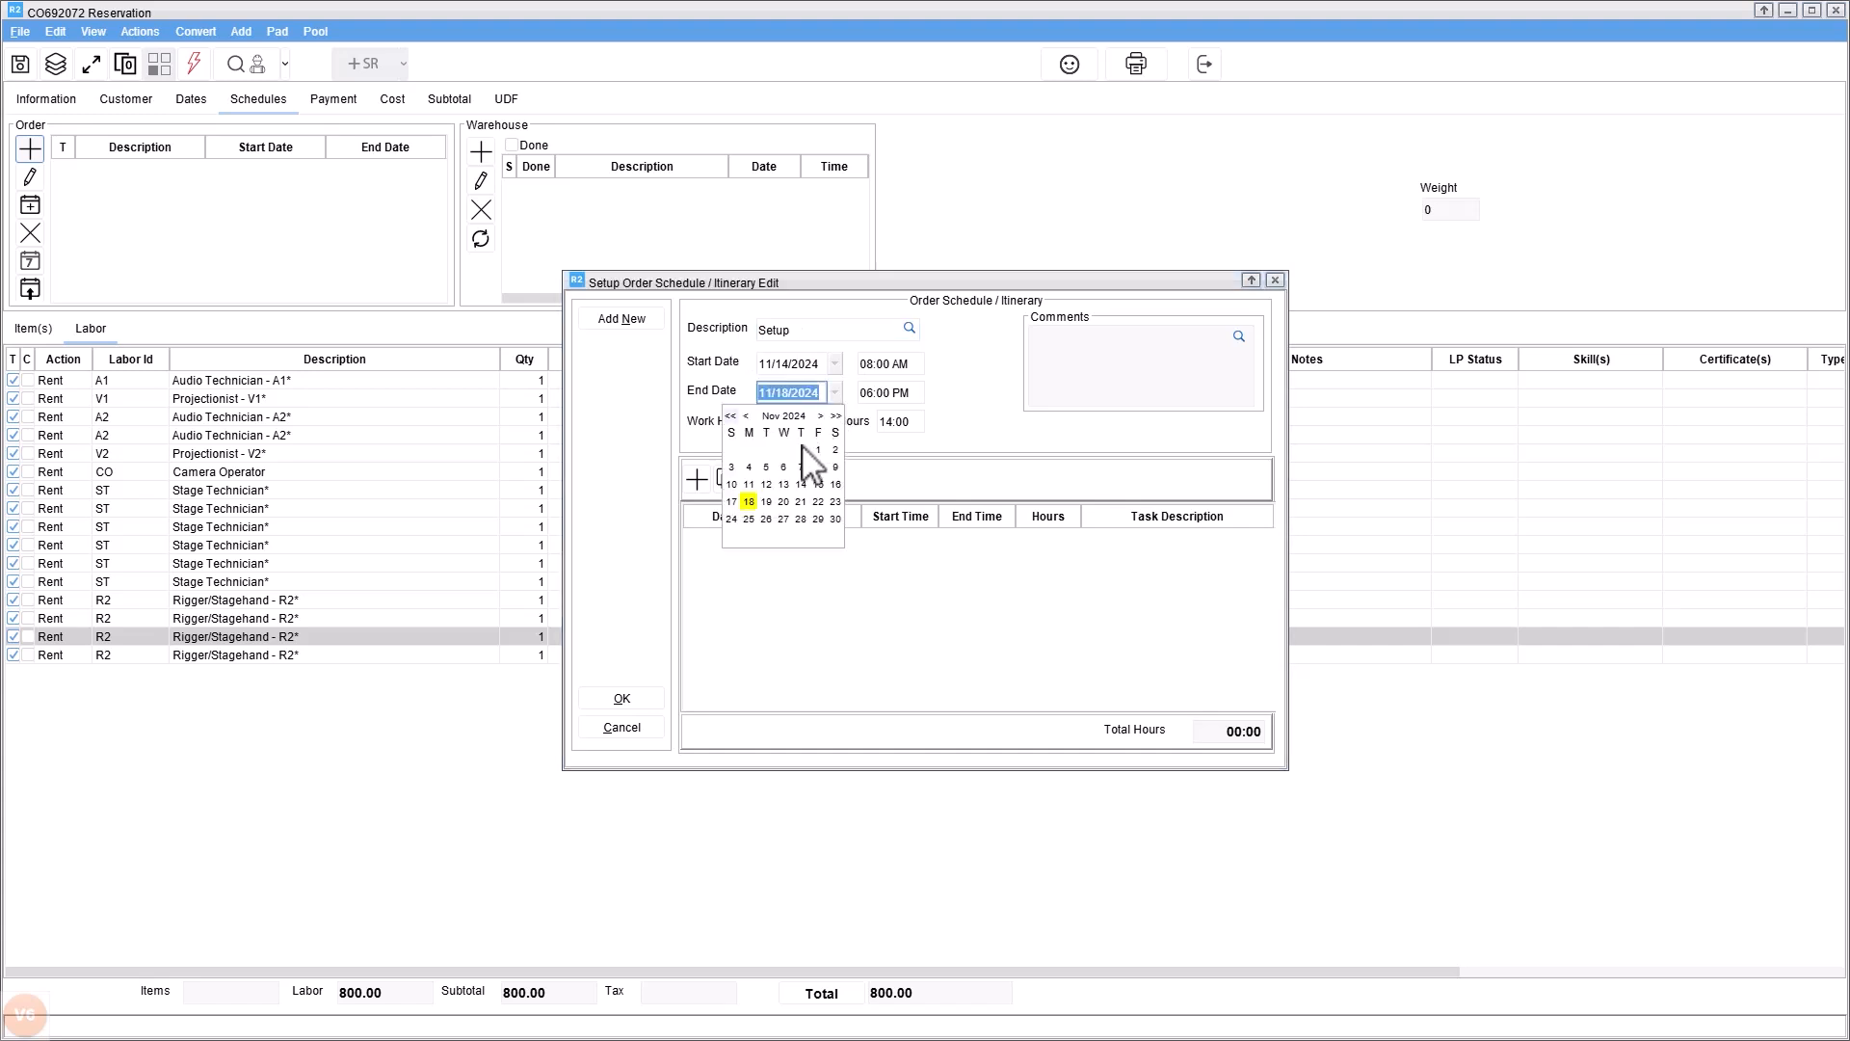
click(801, 484)
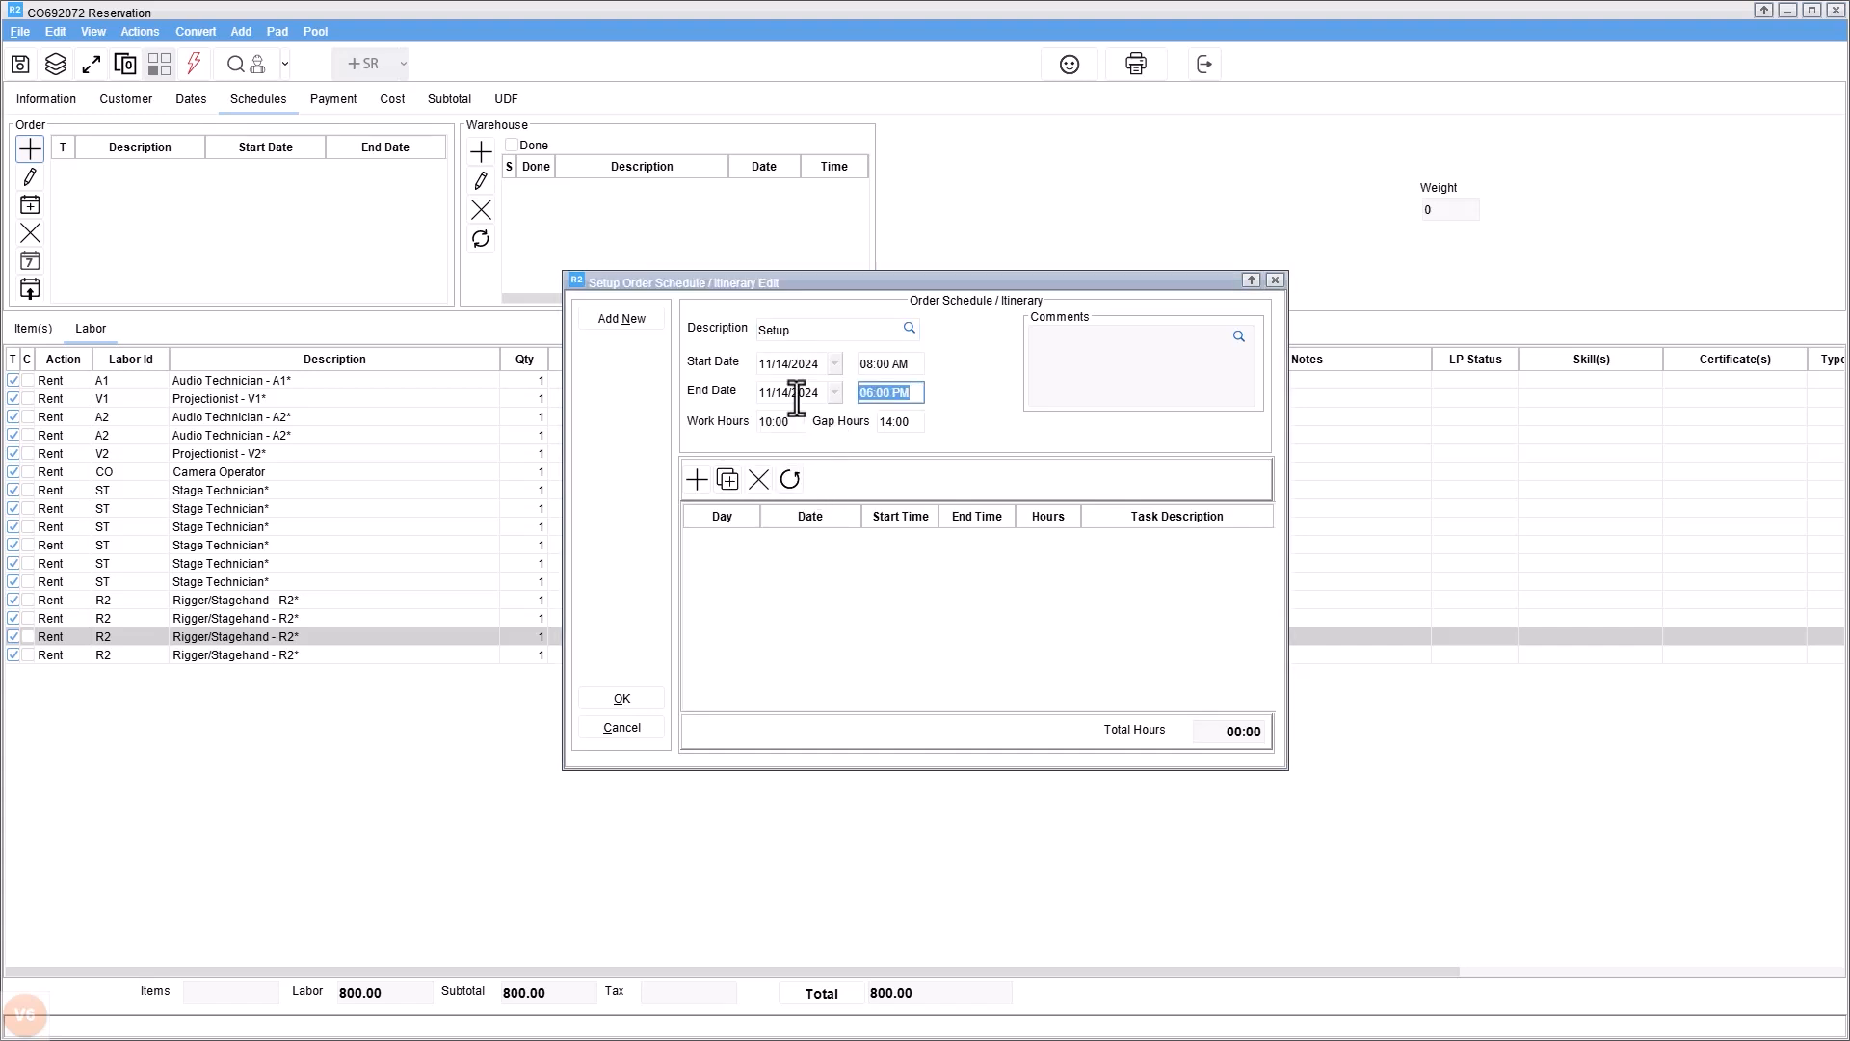
click(696, 480)
click(643, 701)
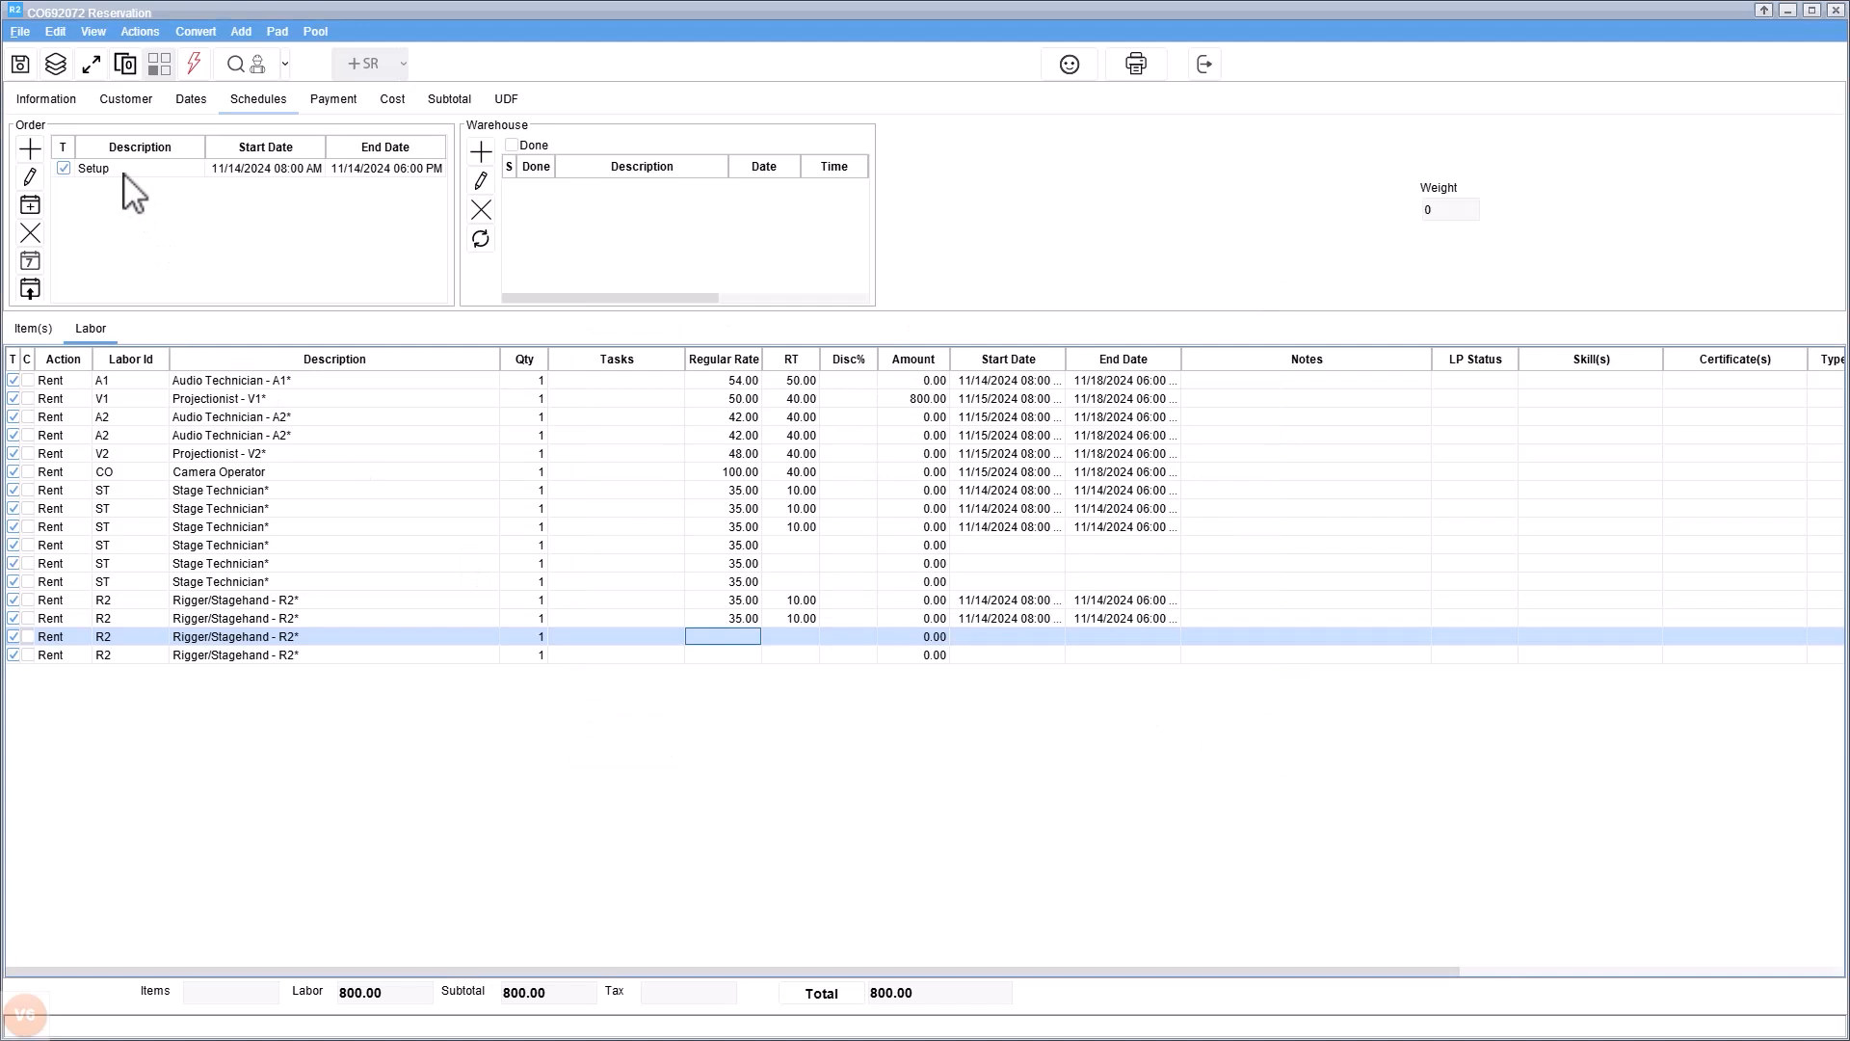
Add a Strike order schedule from 11/18/2024 06:00 PM to 11/19/2024 02:00 AM, with its work time generated
click(29, 150)
click(814, 329)
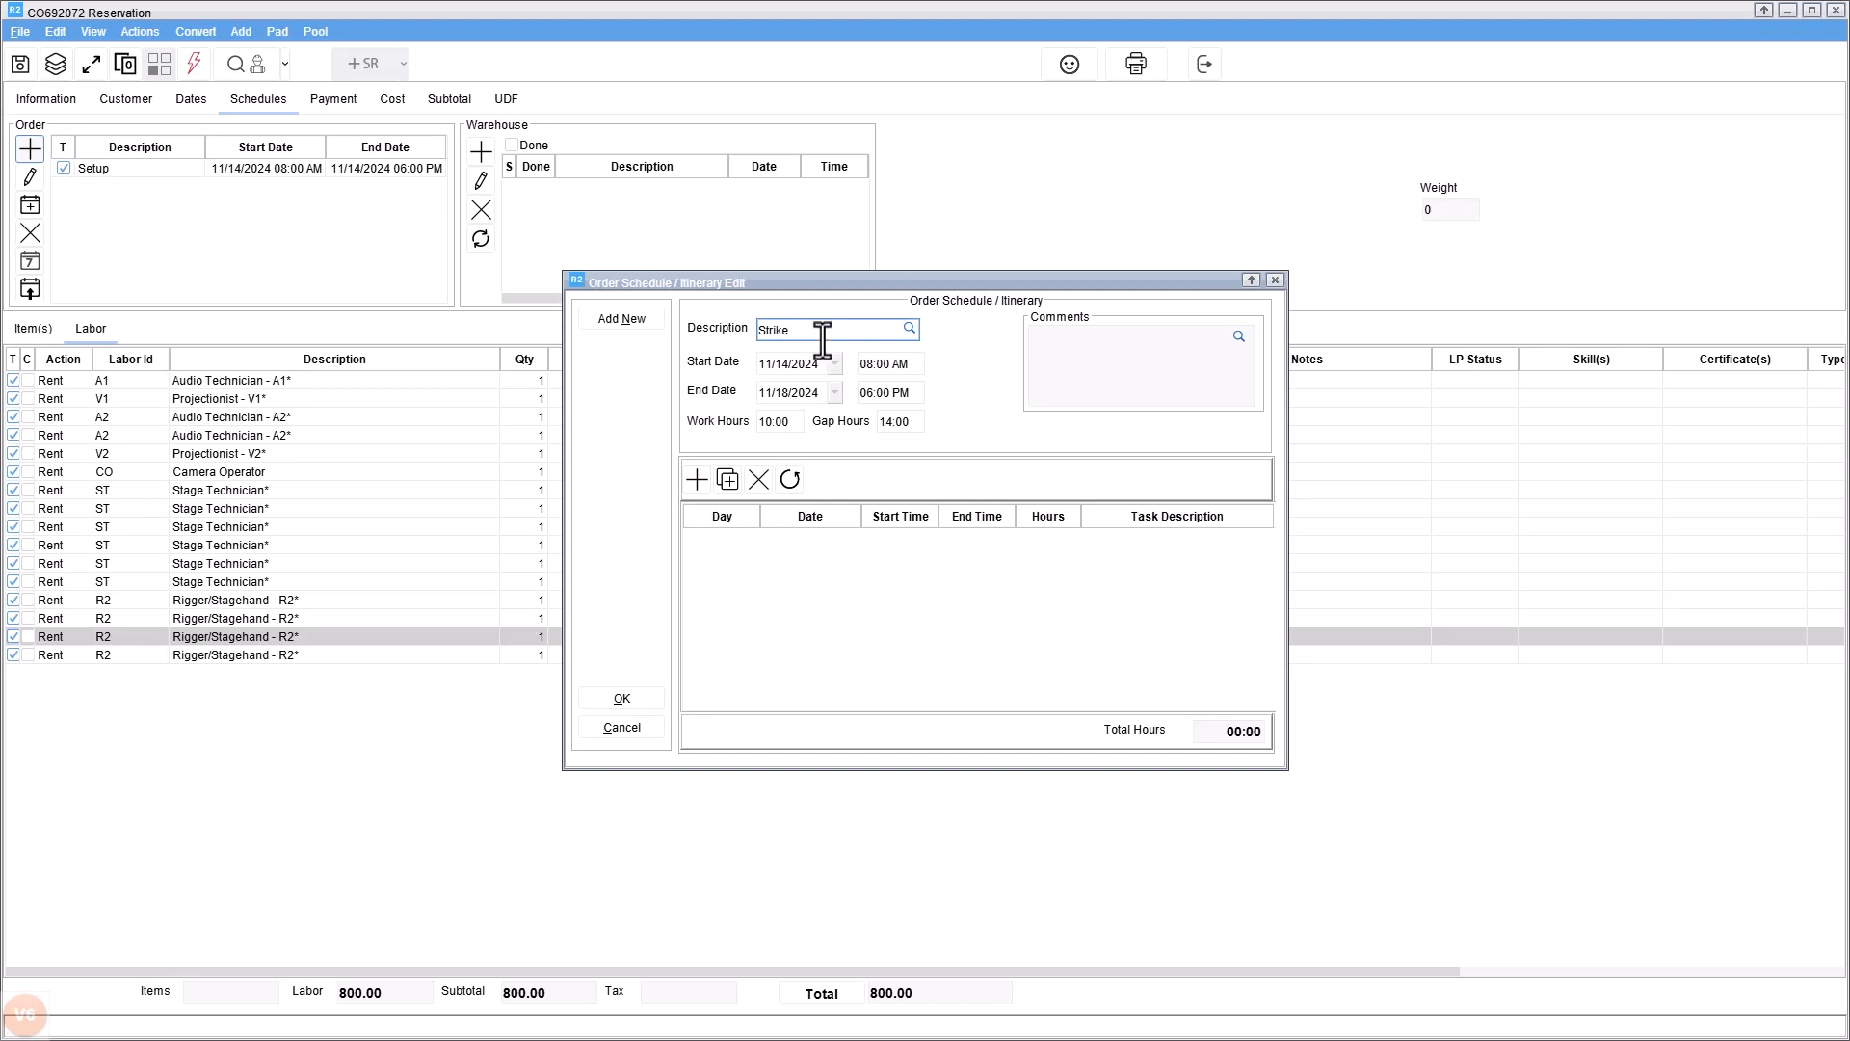
click(834, 363)
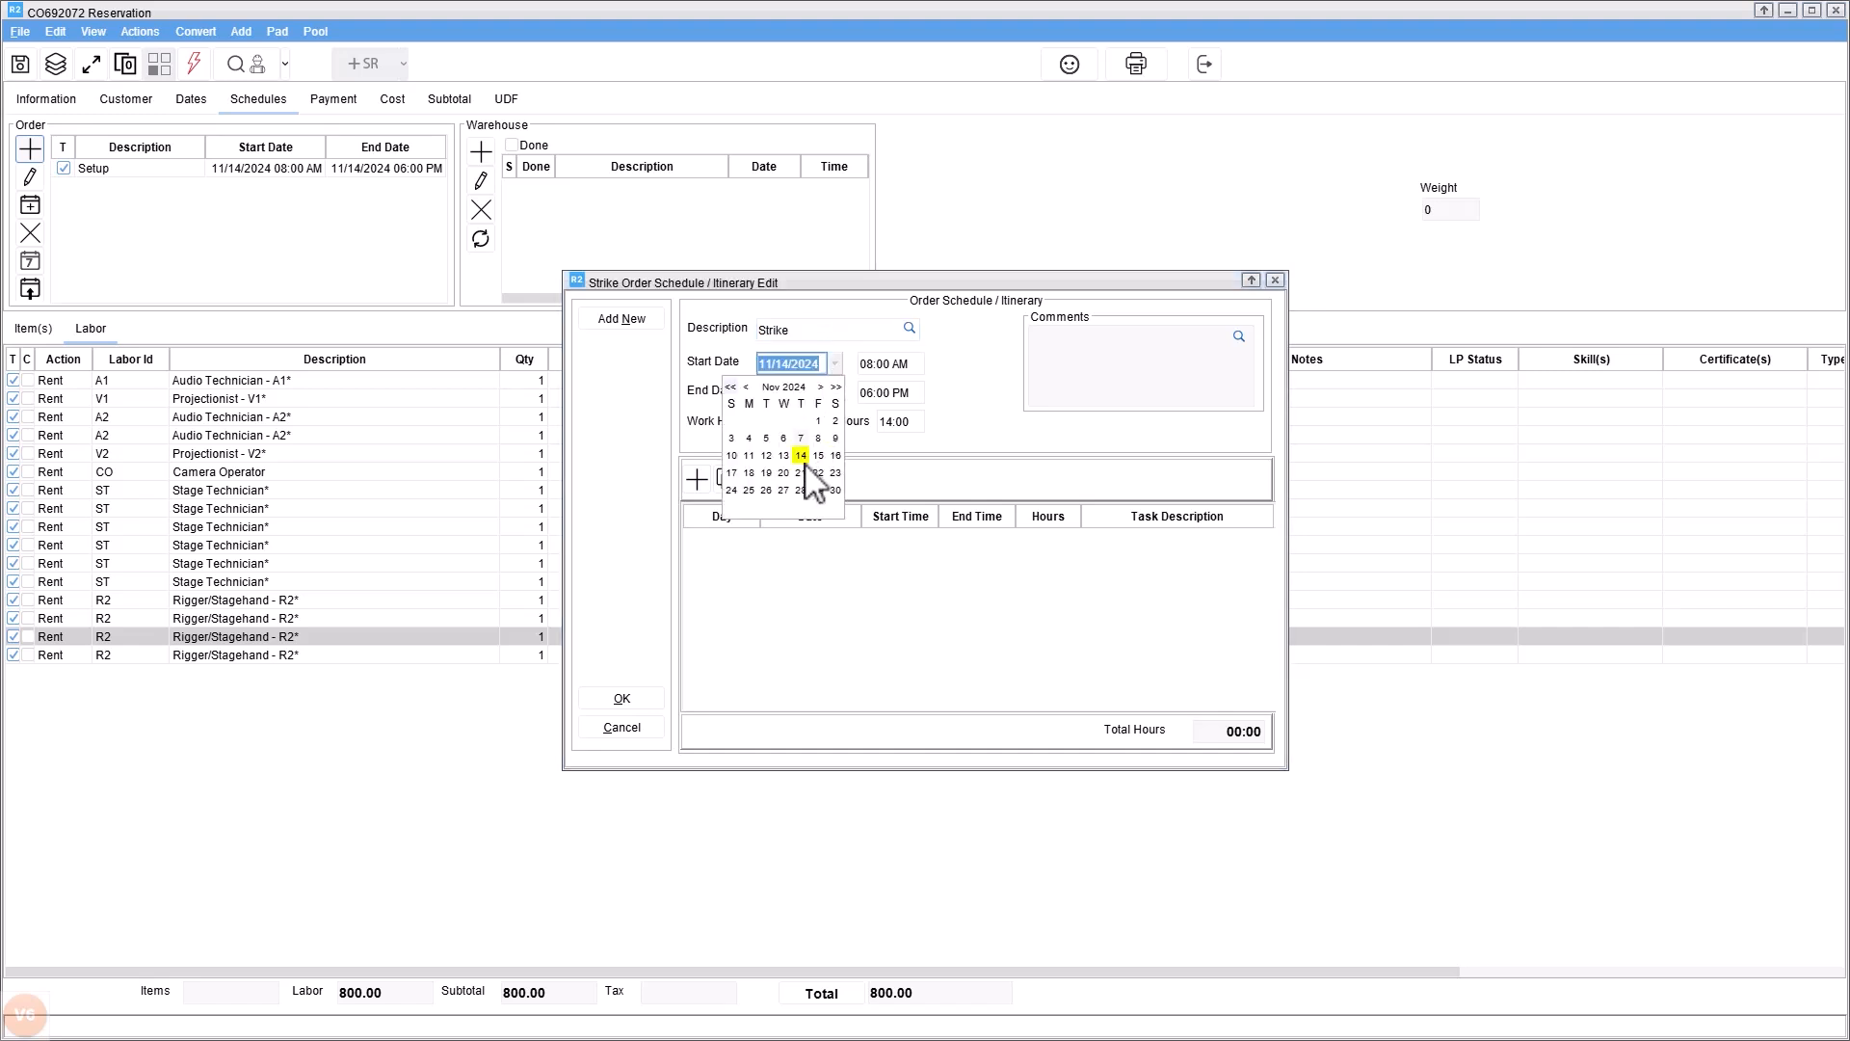
click(749, 472)
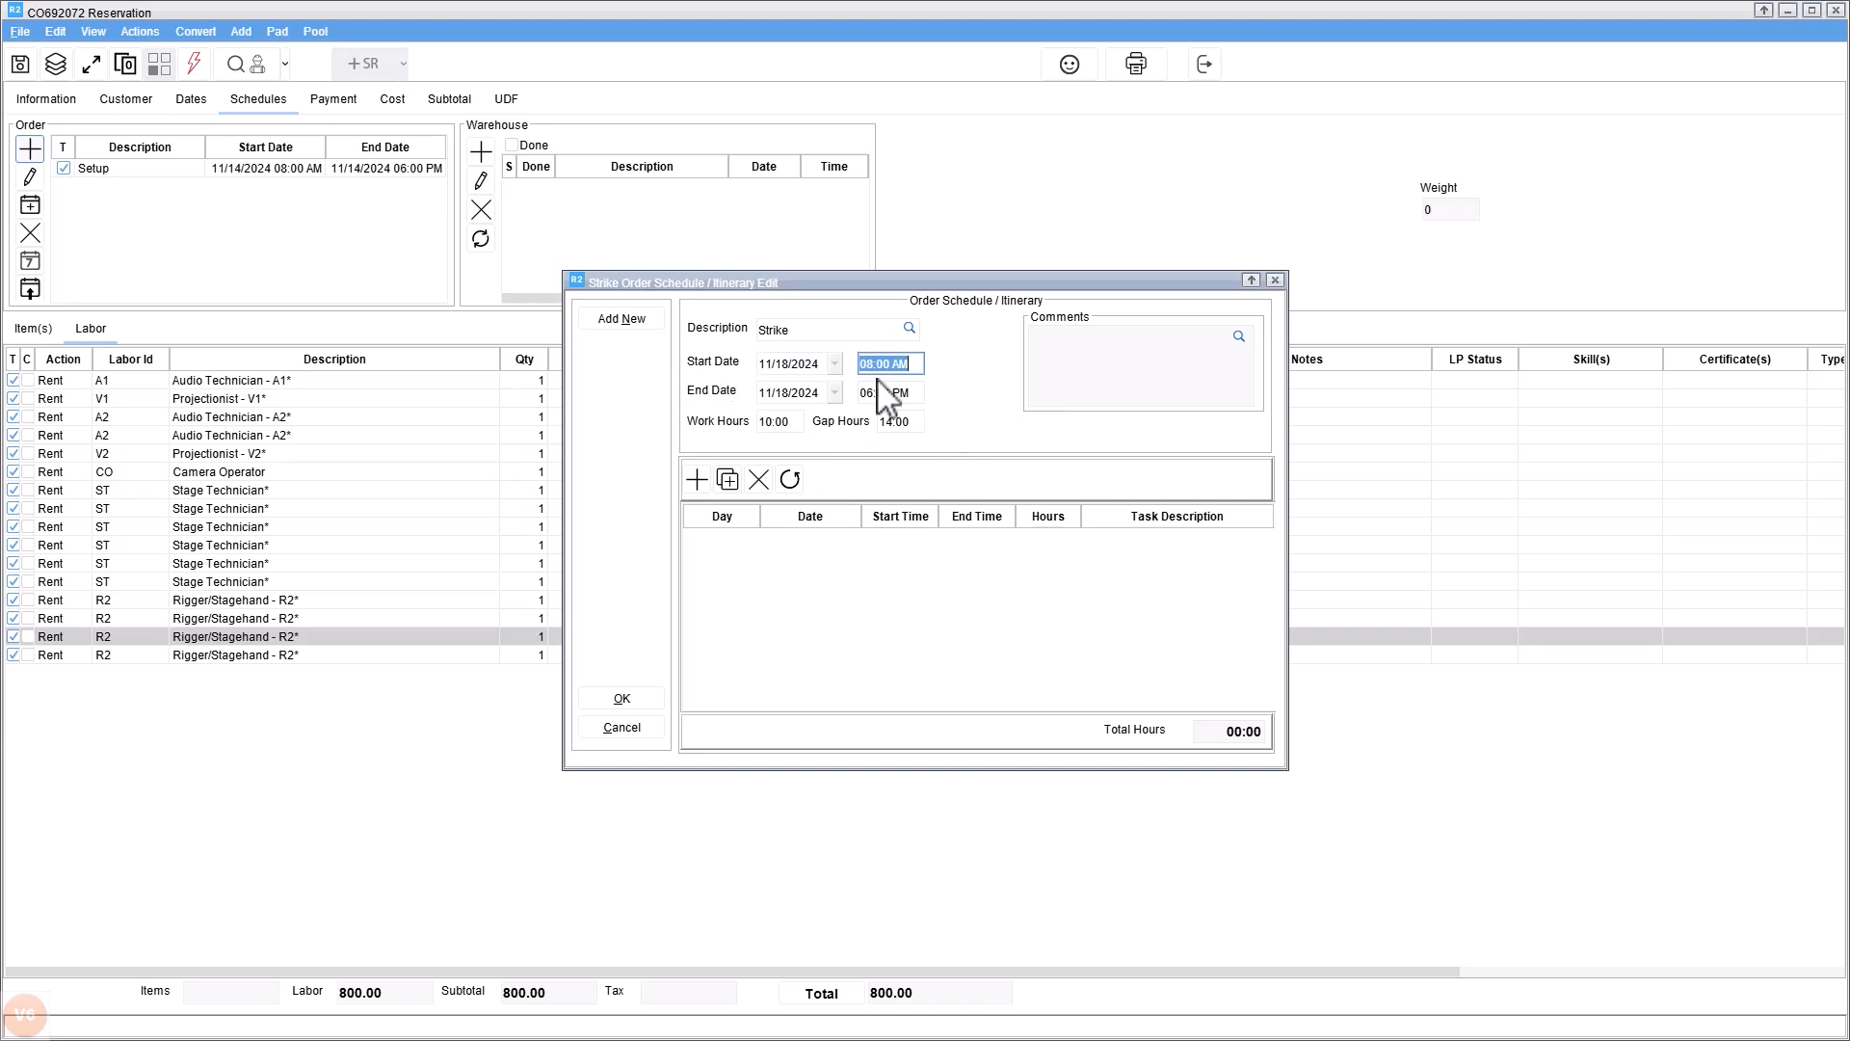
drag(917, 366, 840, 367)
key(Tab)
click(835, 392)
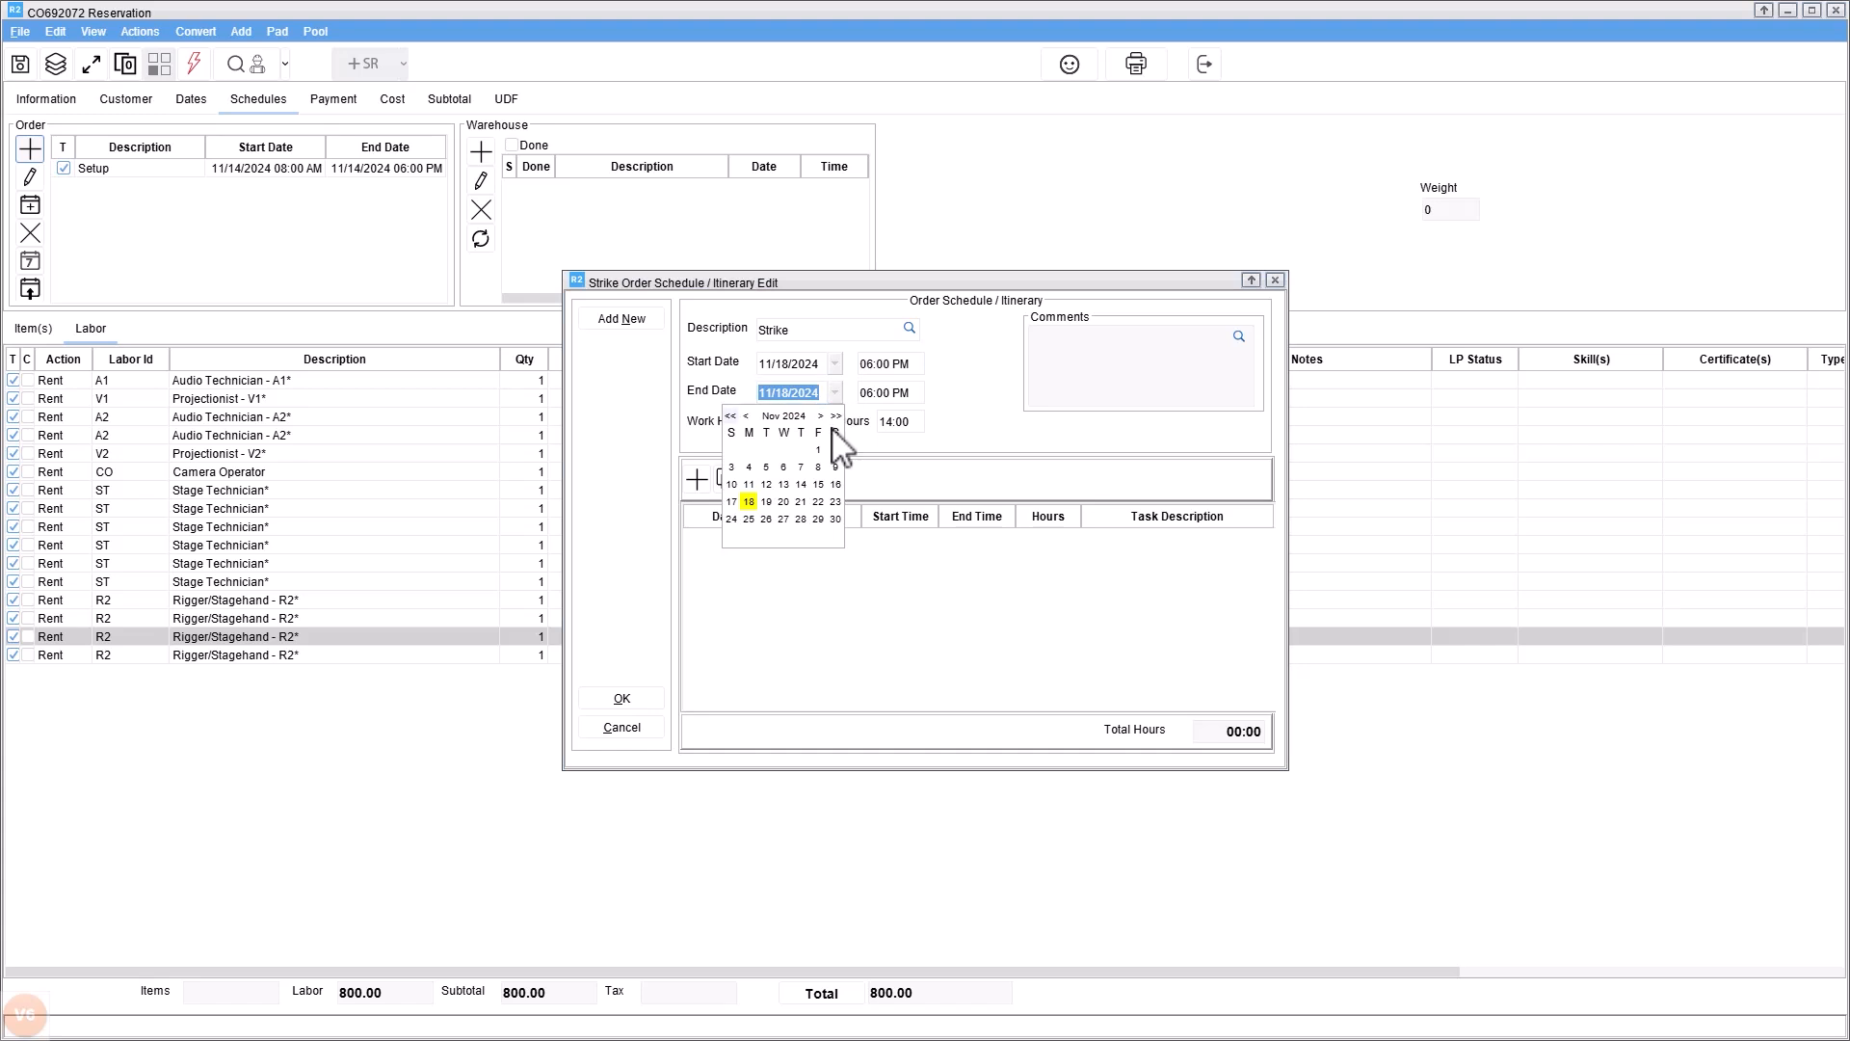
click(766, 502)
key(Tab)
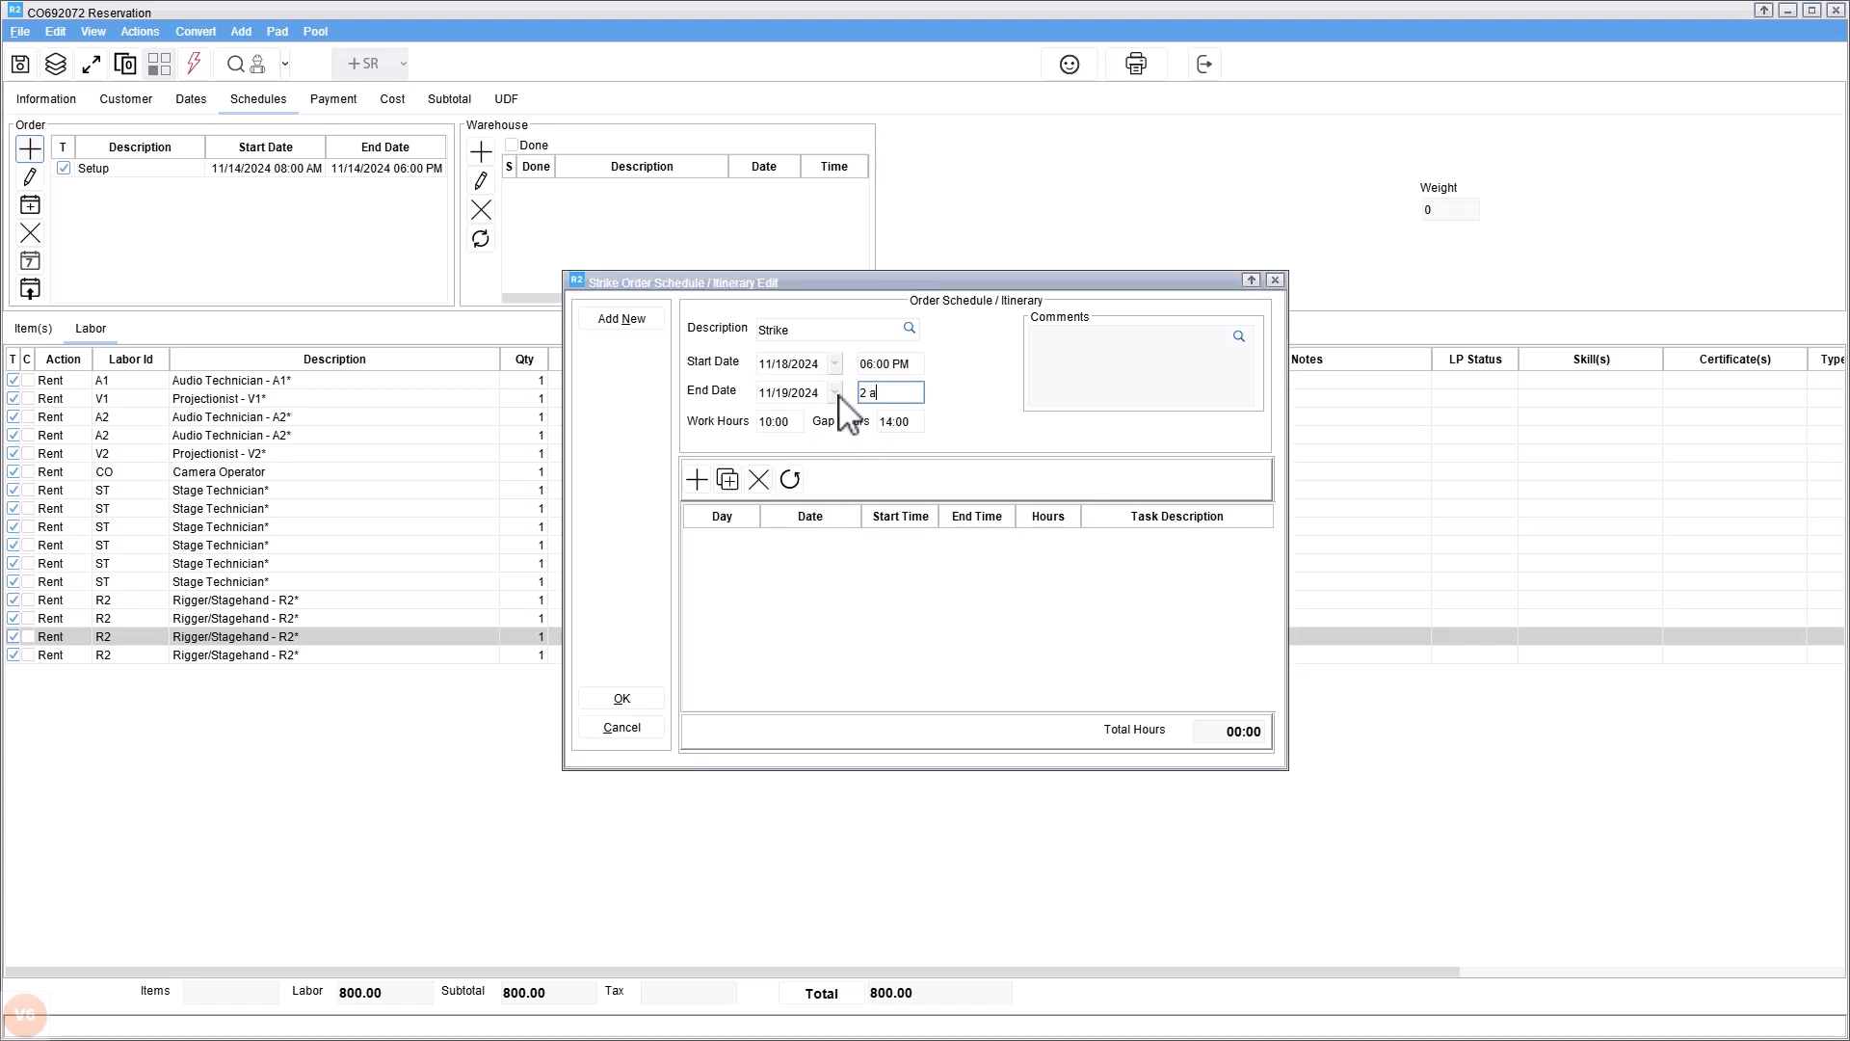
text(2 am)
key(Tab)
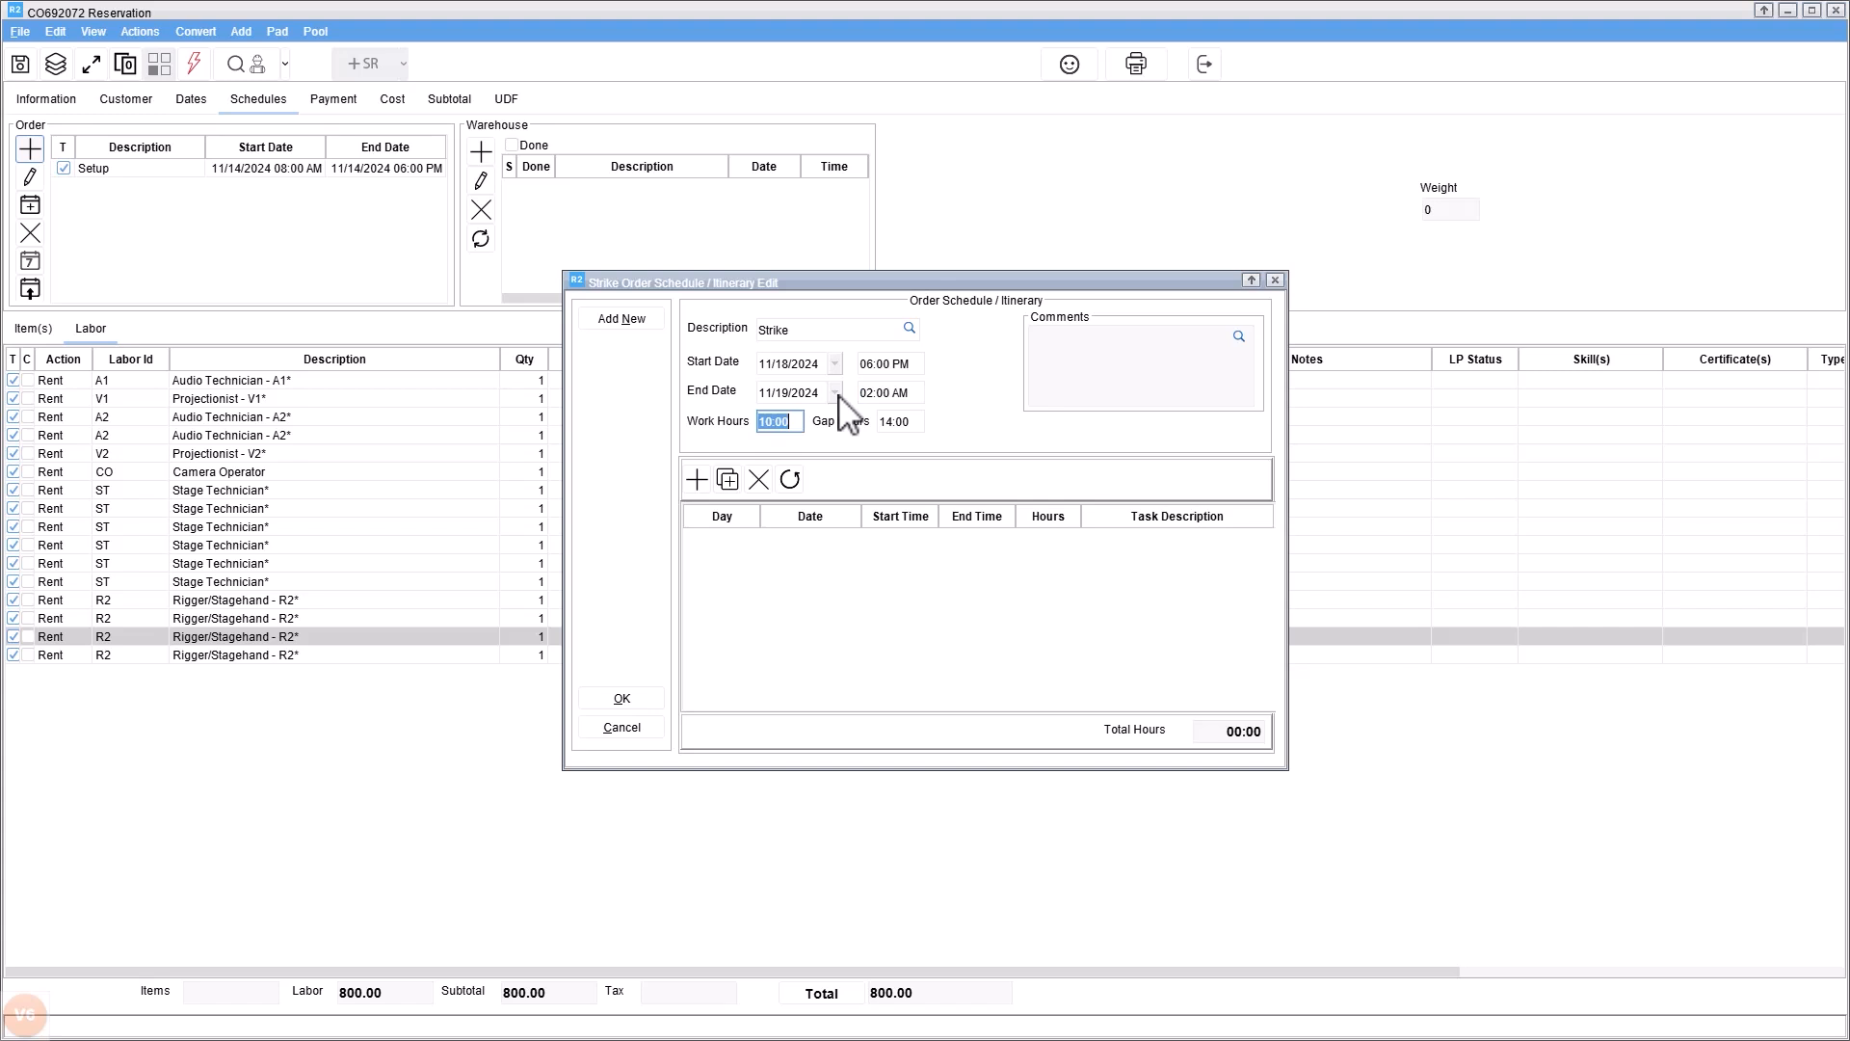
click(697, 480)
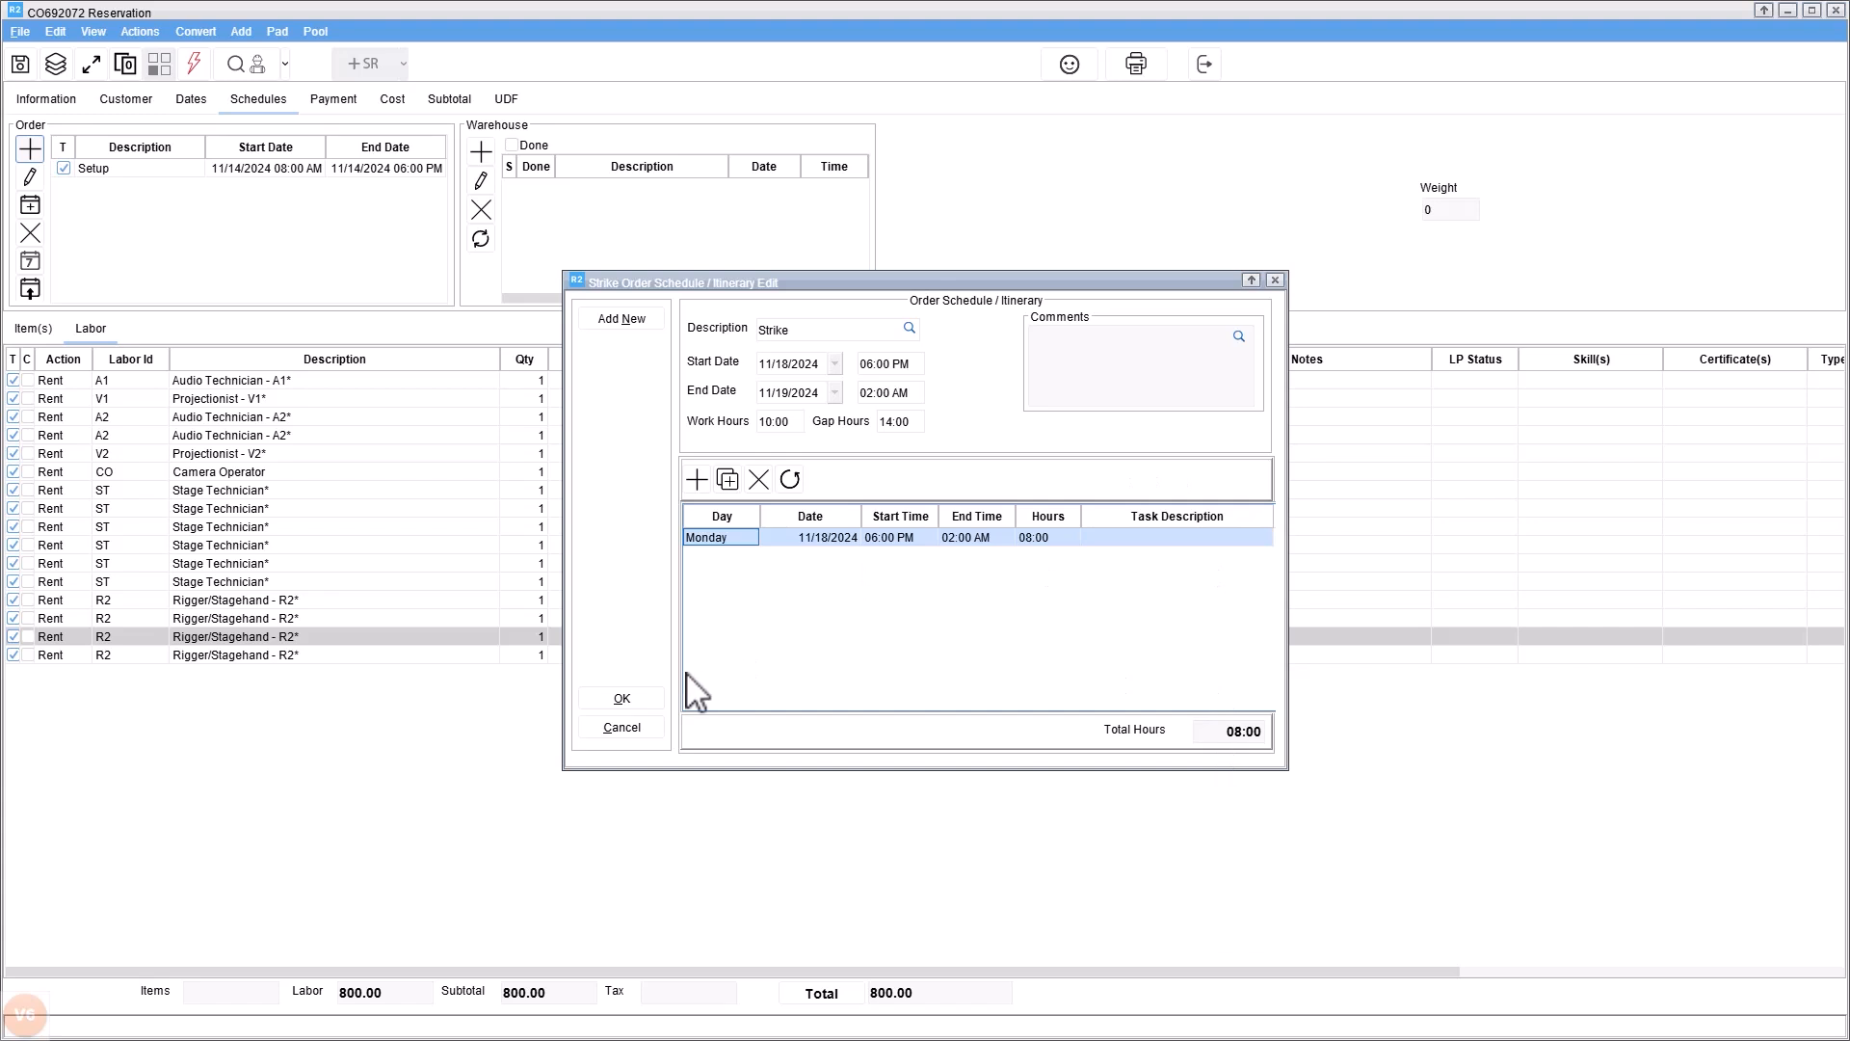
click(645, 699)
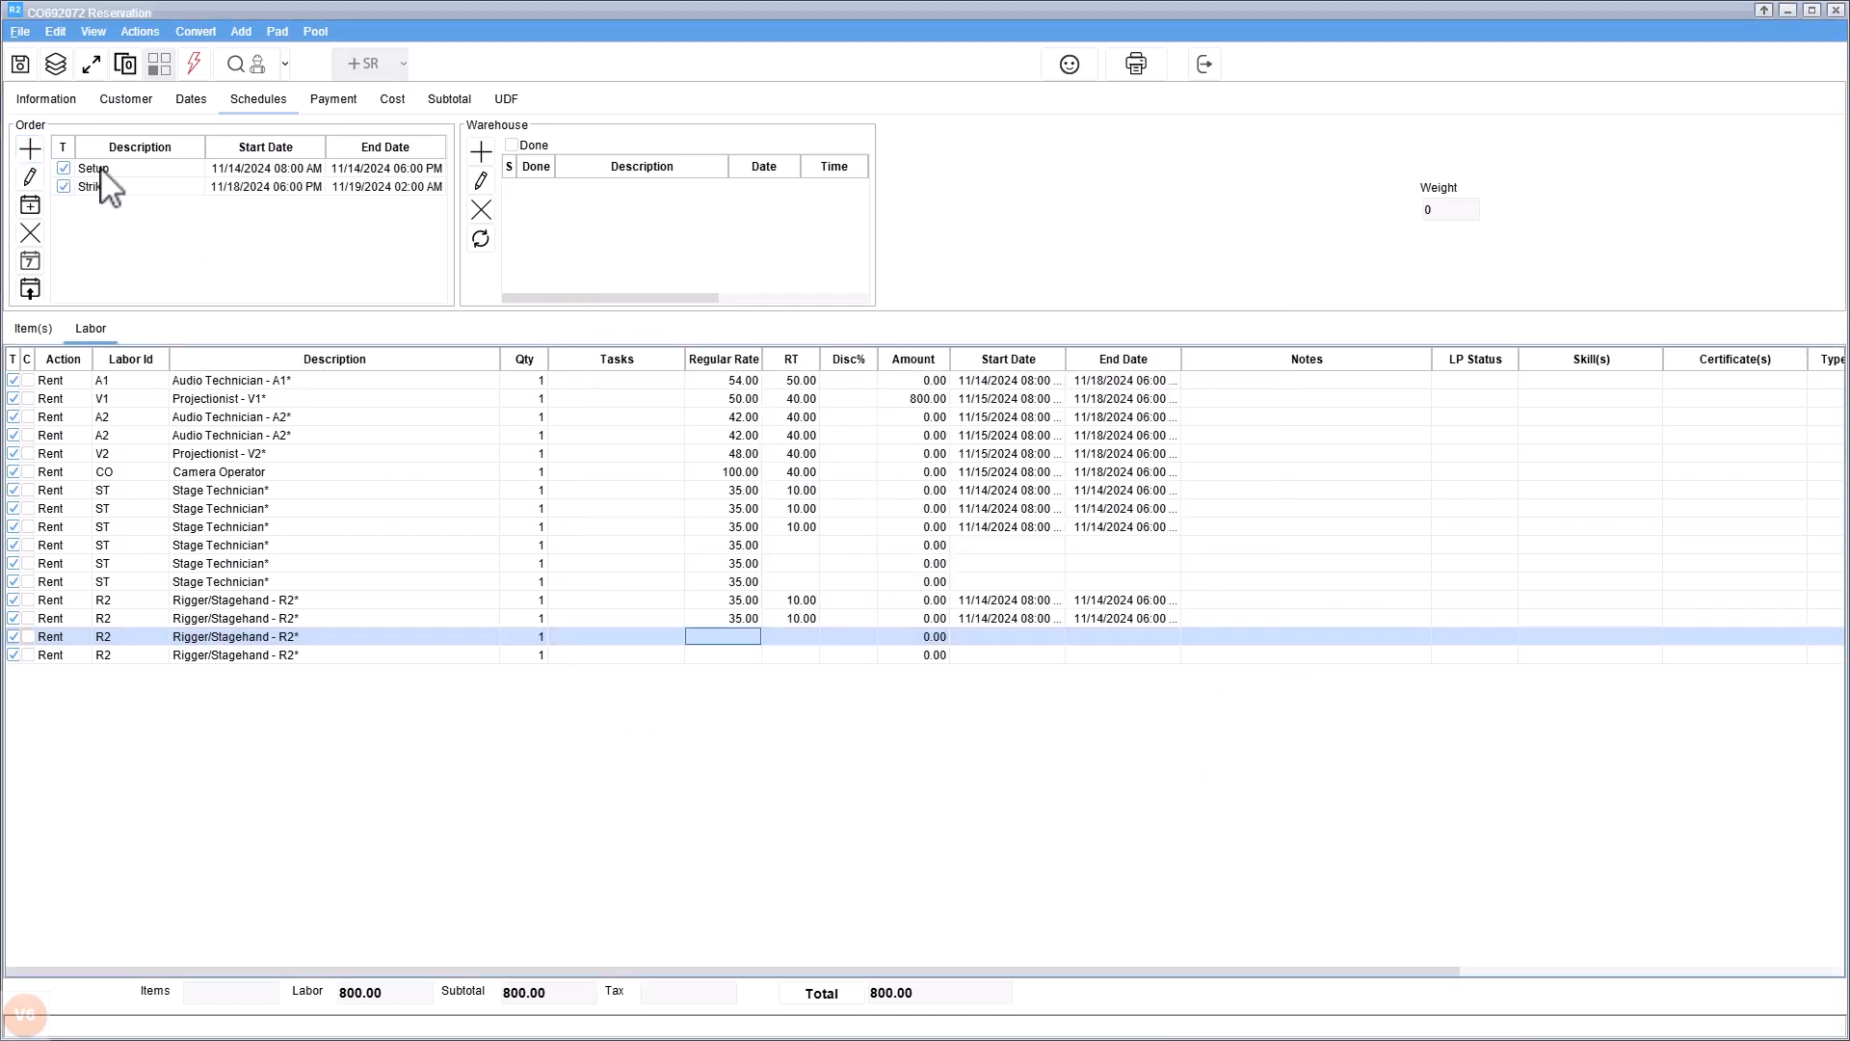
Add a Show order schedule with daily work times from 11/14/2024 to 11/18/2024, 08:00 AM to 06:00 PM
click(30, 148)
click(811, 328)
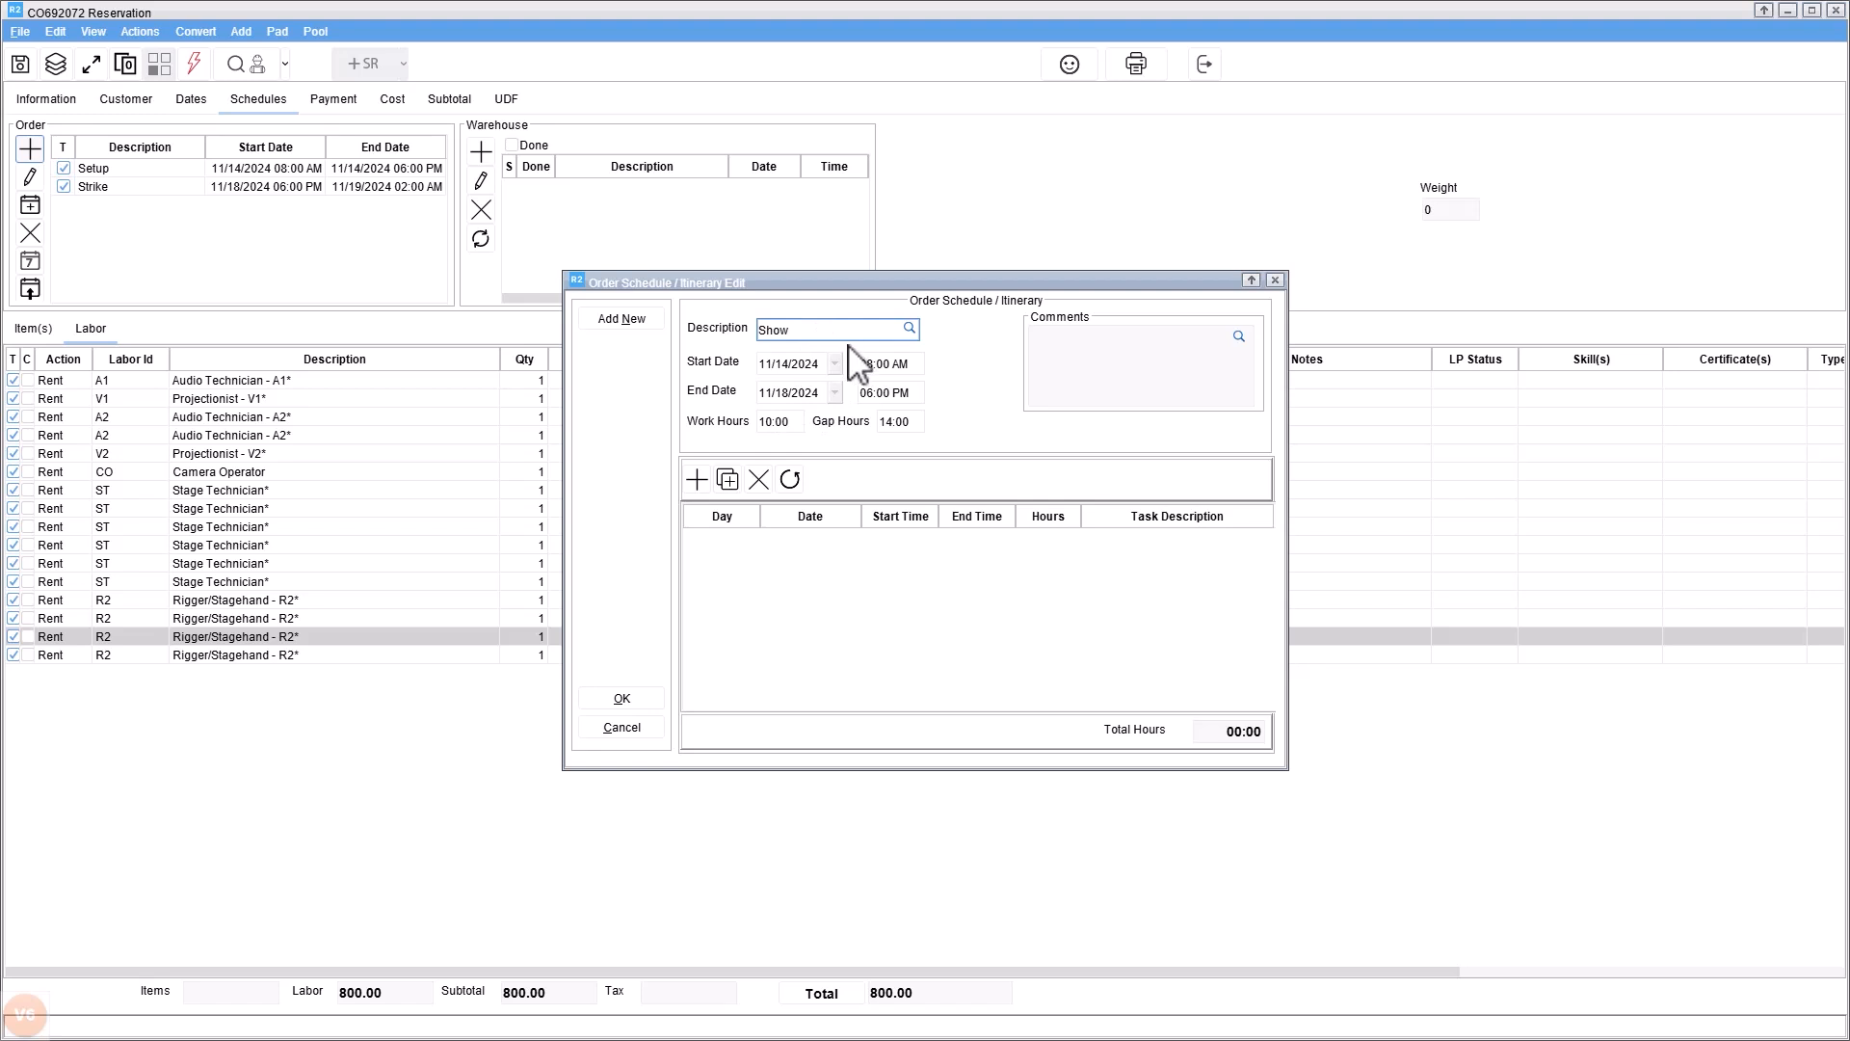
click(730, 485)
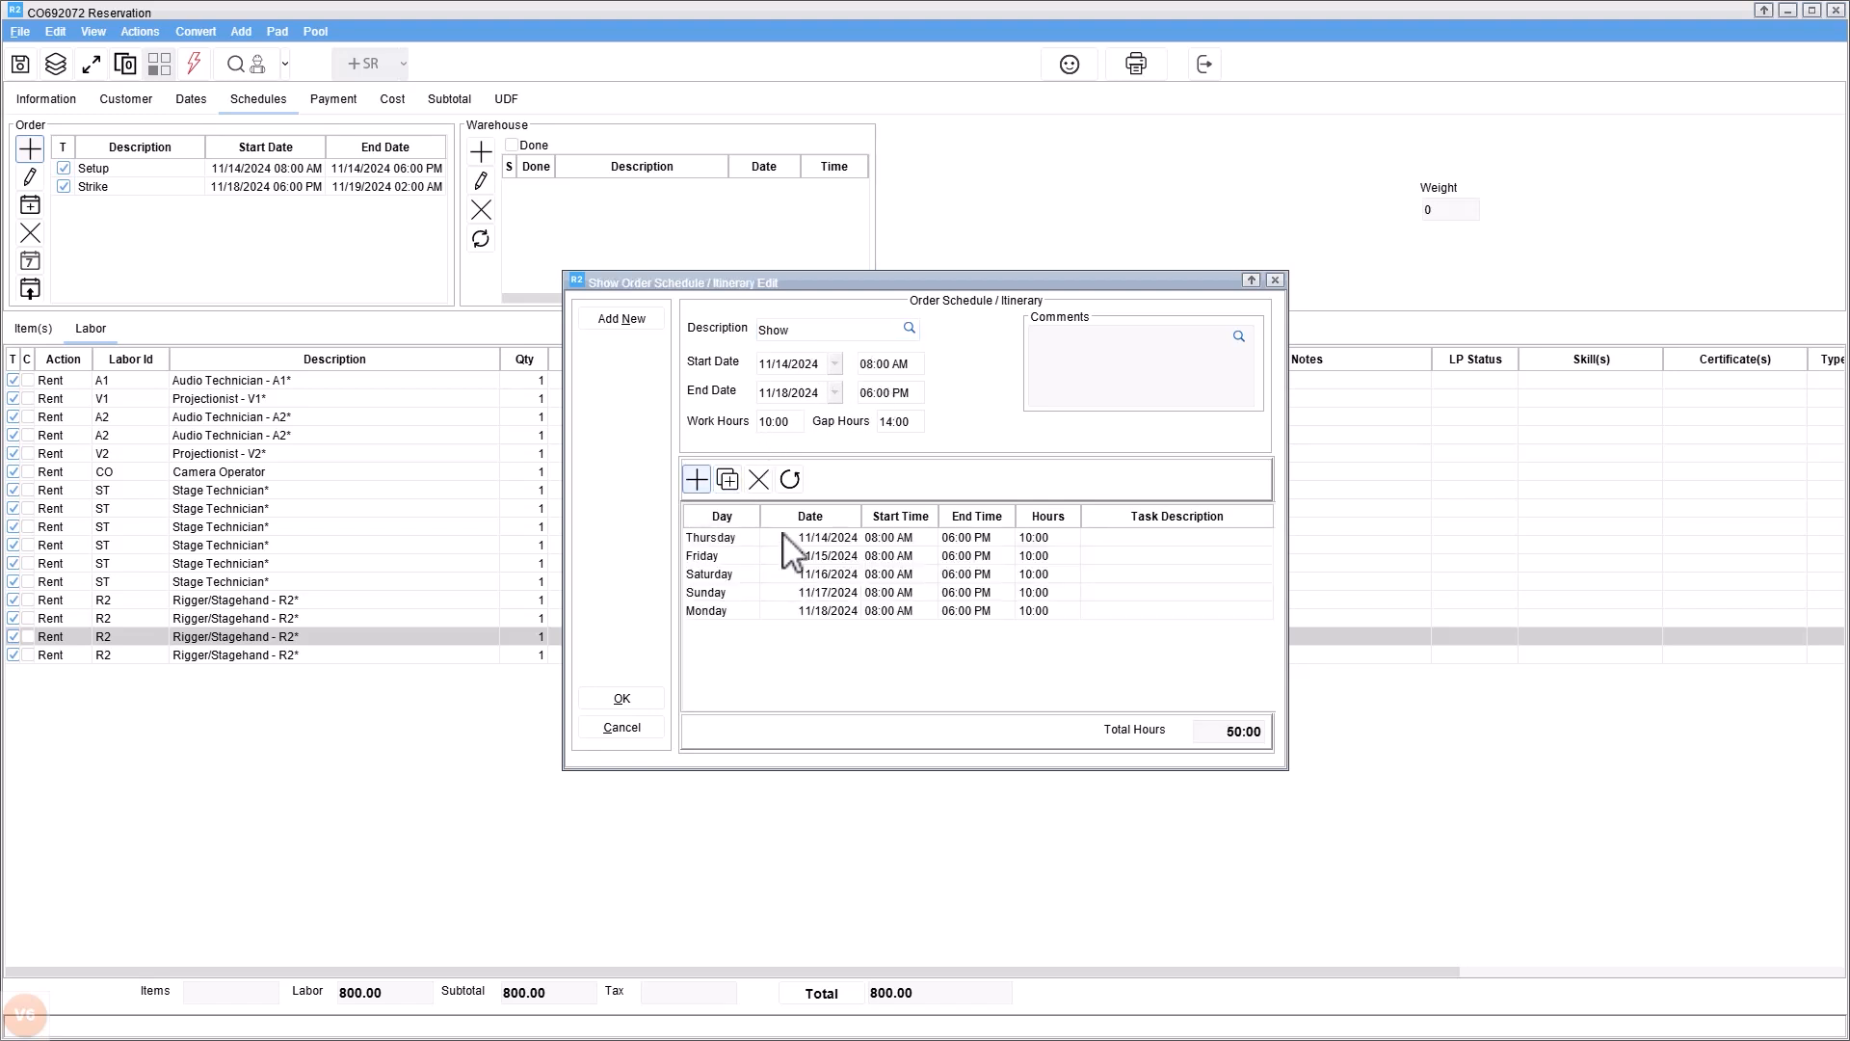
click(617, 699)
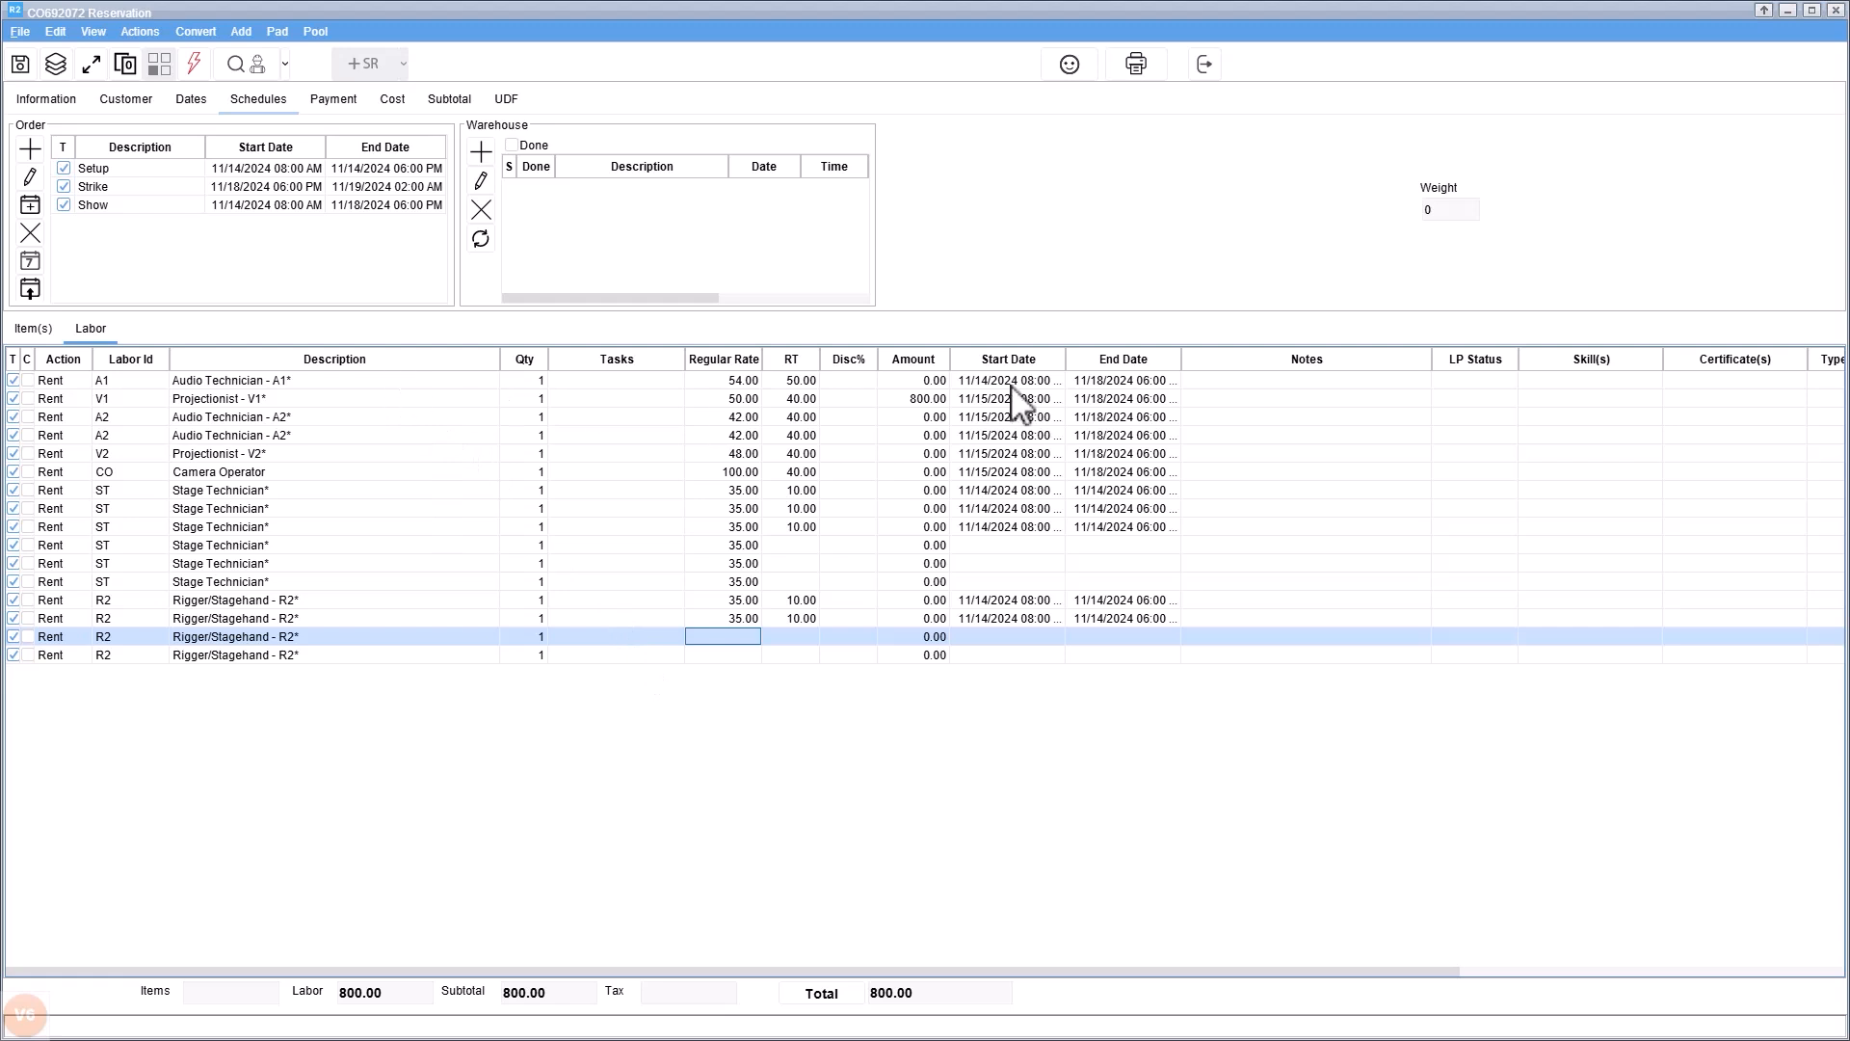
Assign the Show task to the Audio Technician - A1 labor line
click(671, 380)
click(677, 381)
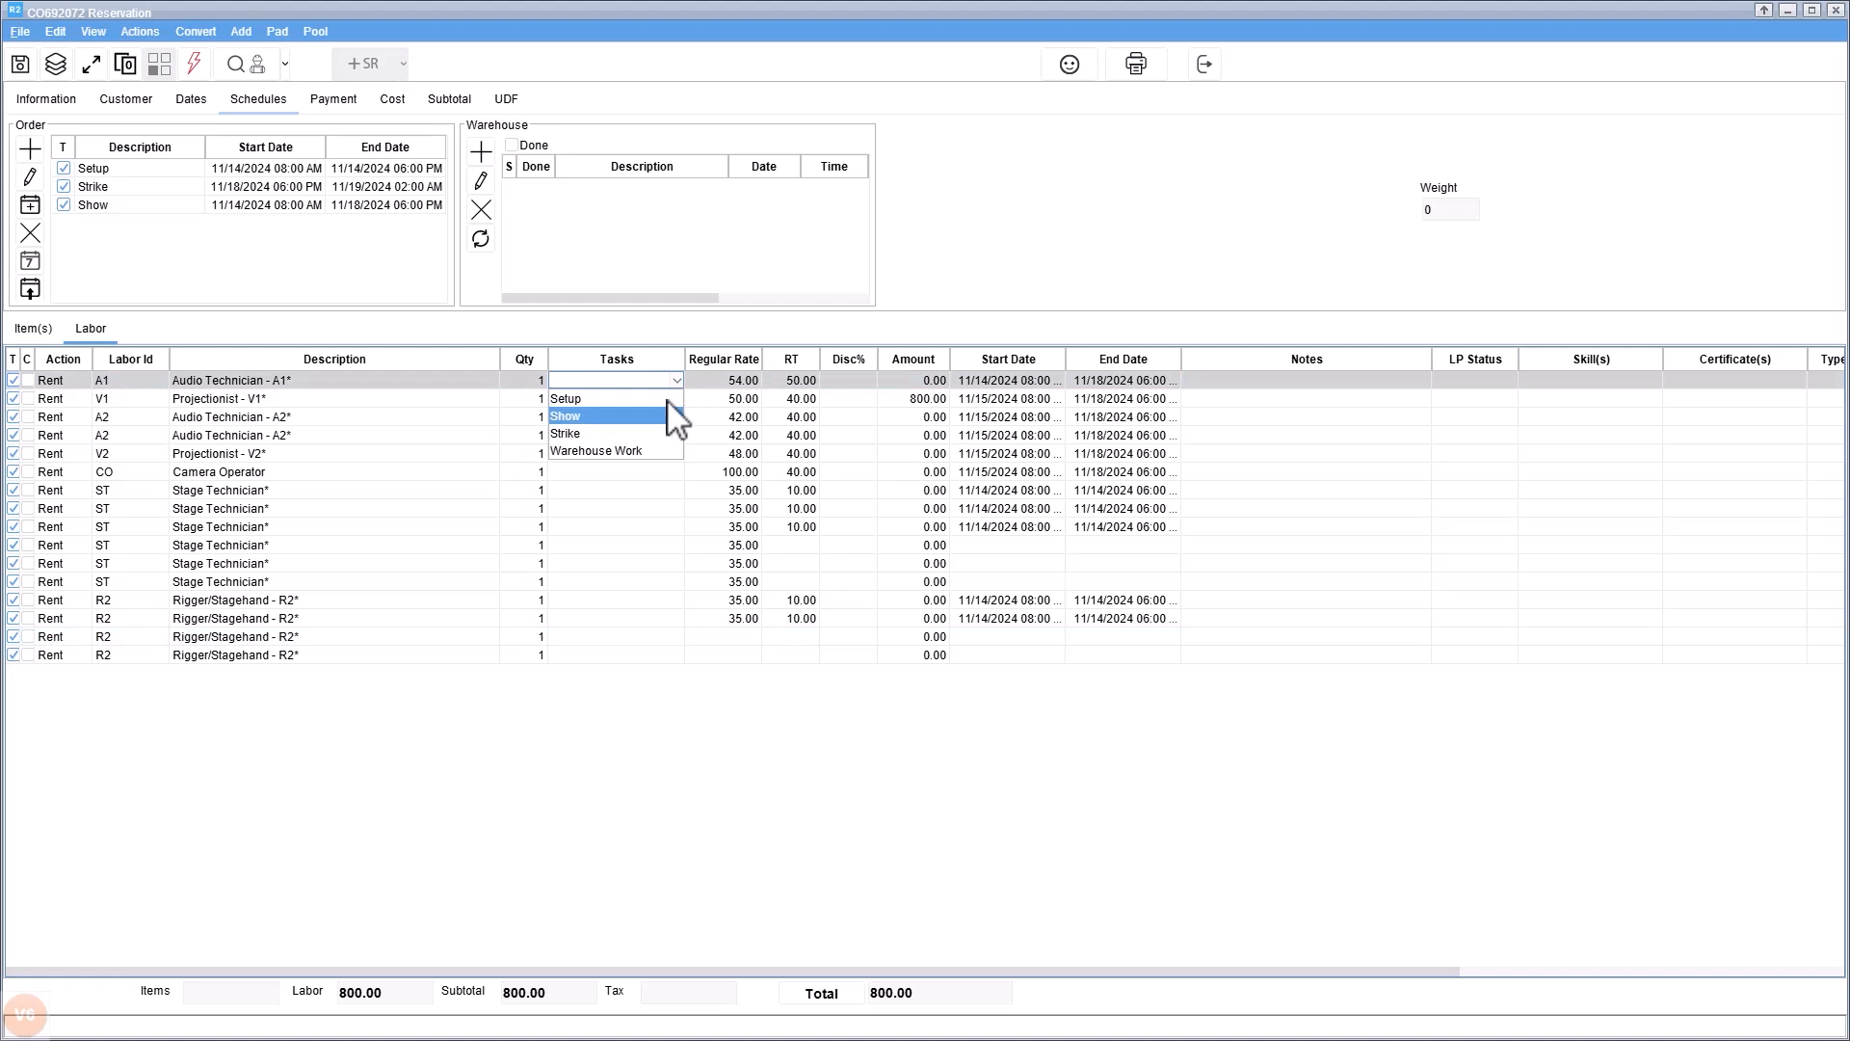
click(618, 433)
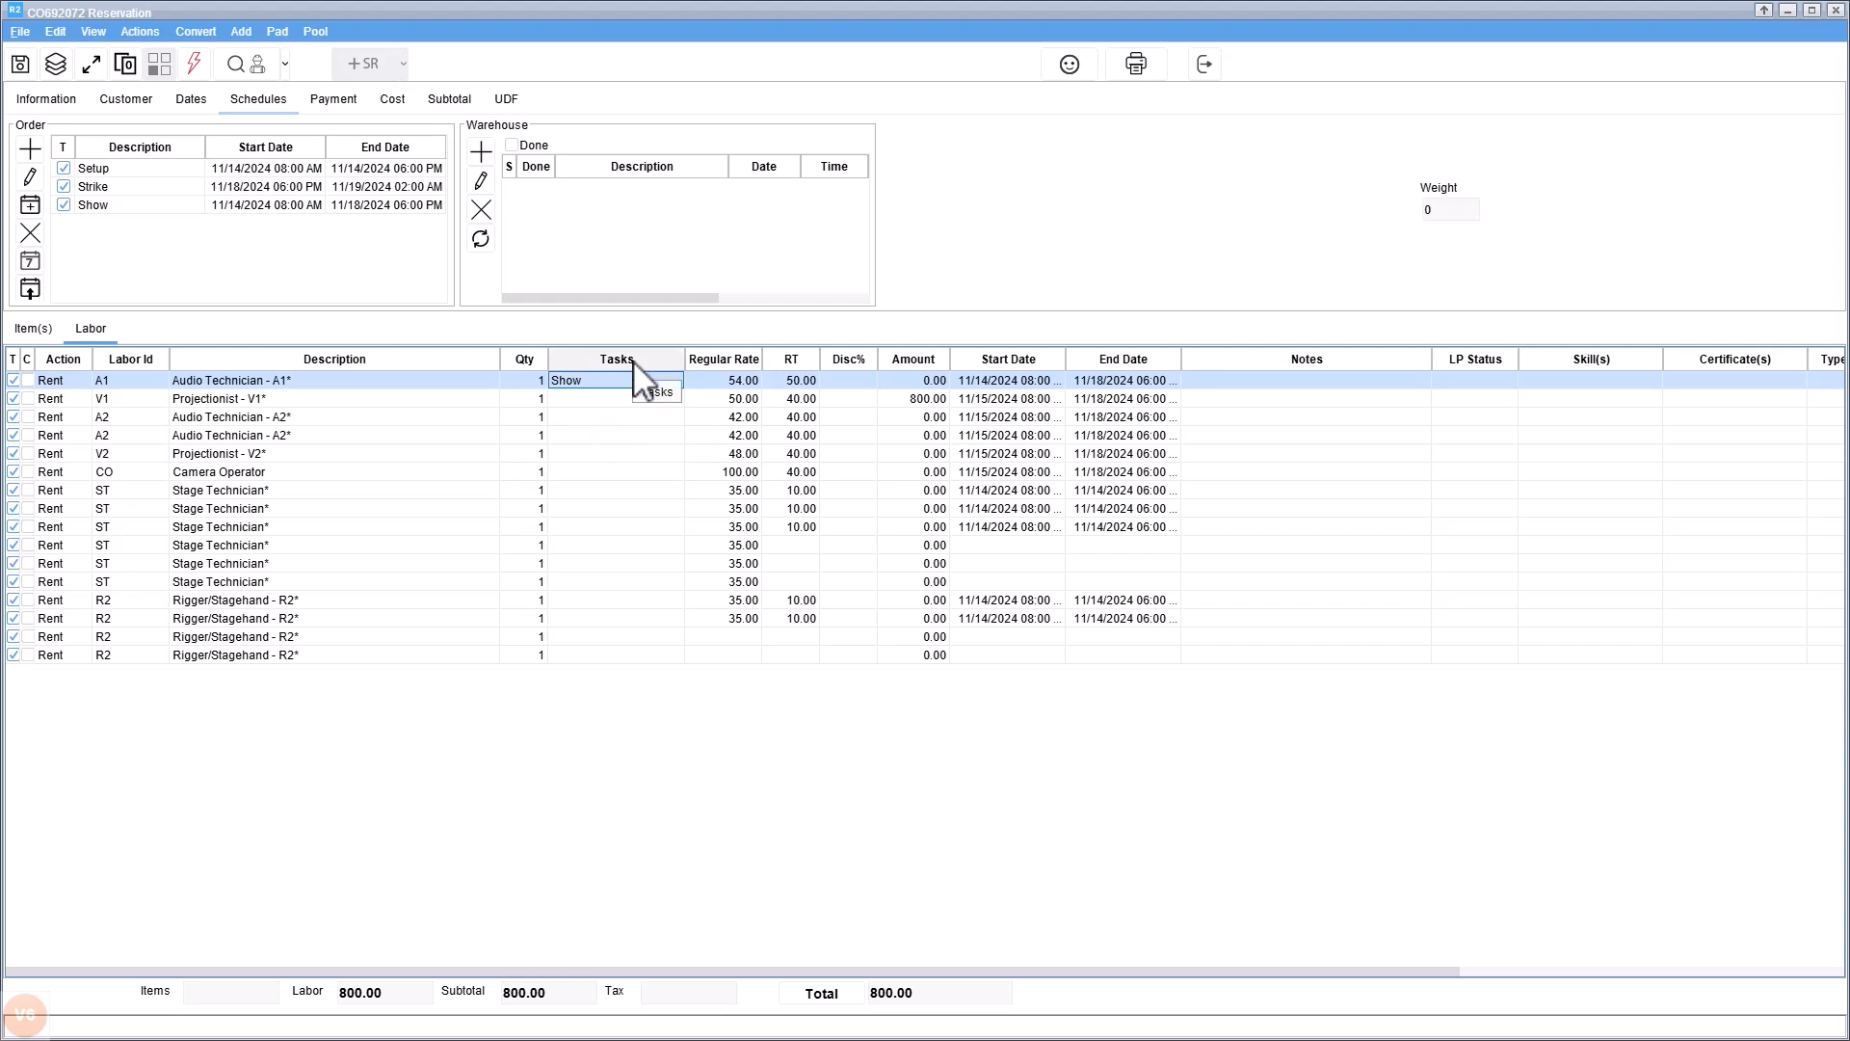
Bulk-update the labor lines from Projectionist - V1 through Camera Operator with the Show task and its schedule dates
click(597, 400)
shift+click(583, 468)
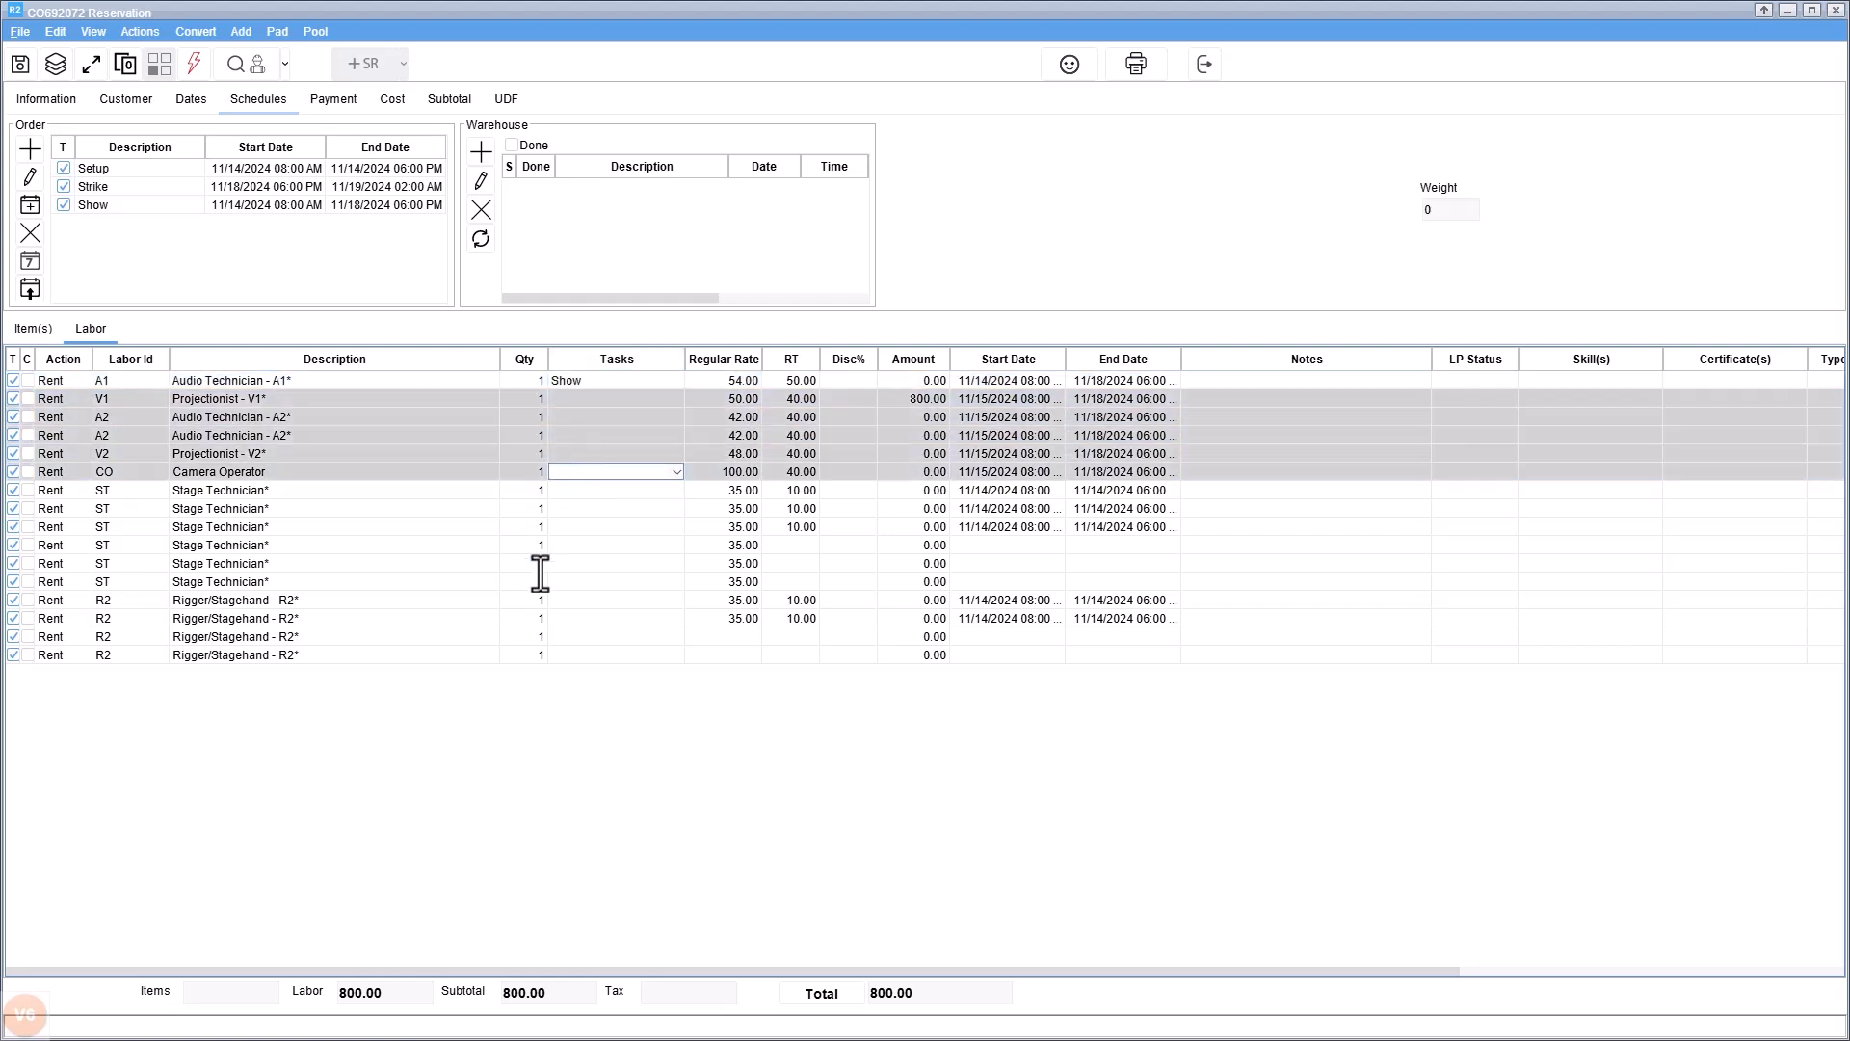
right_click(602, 445)
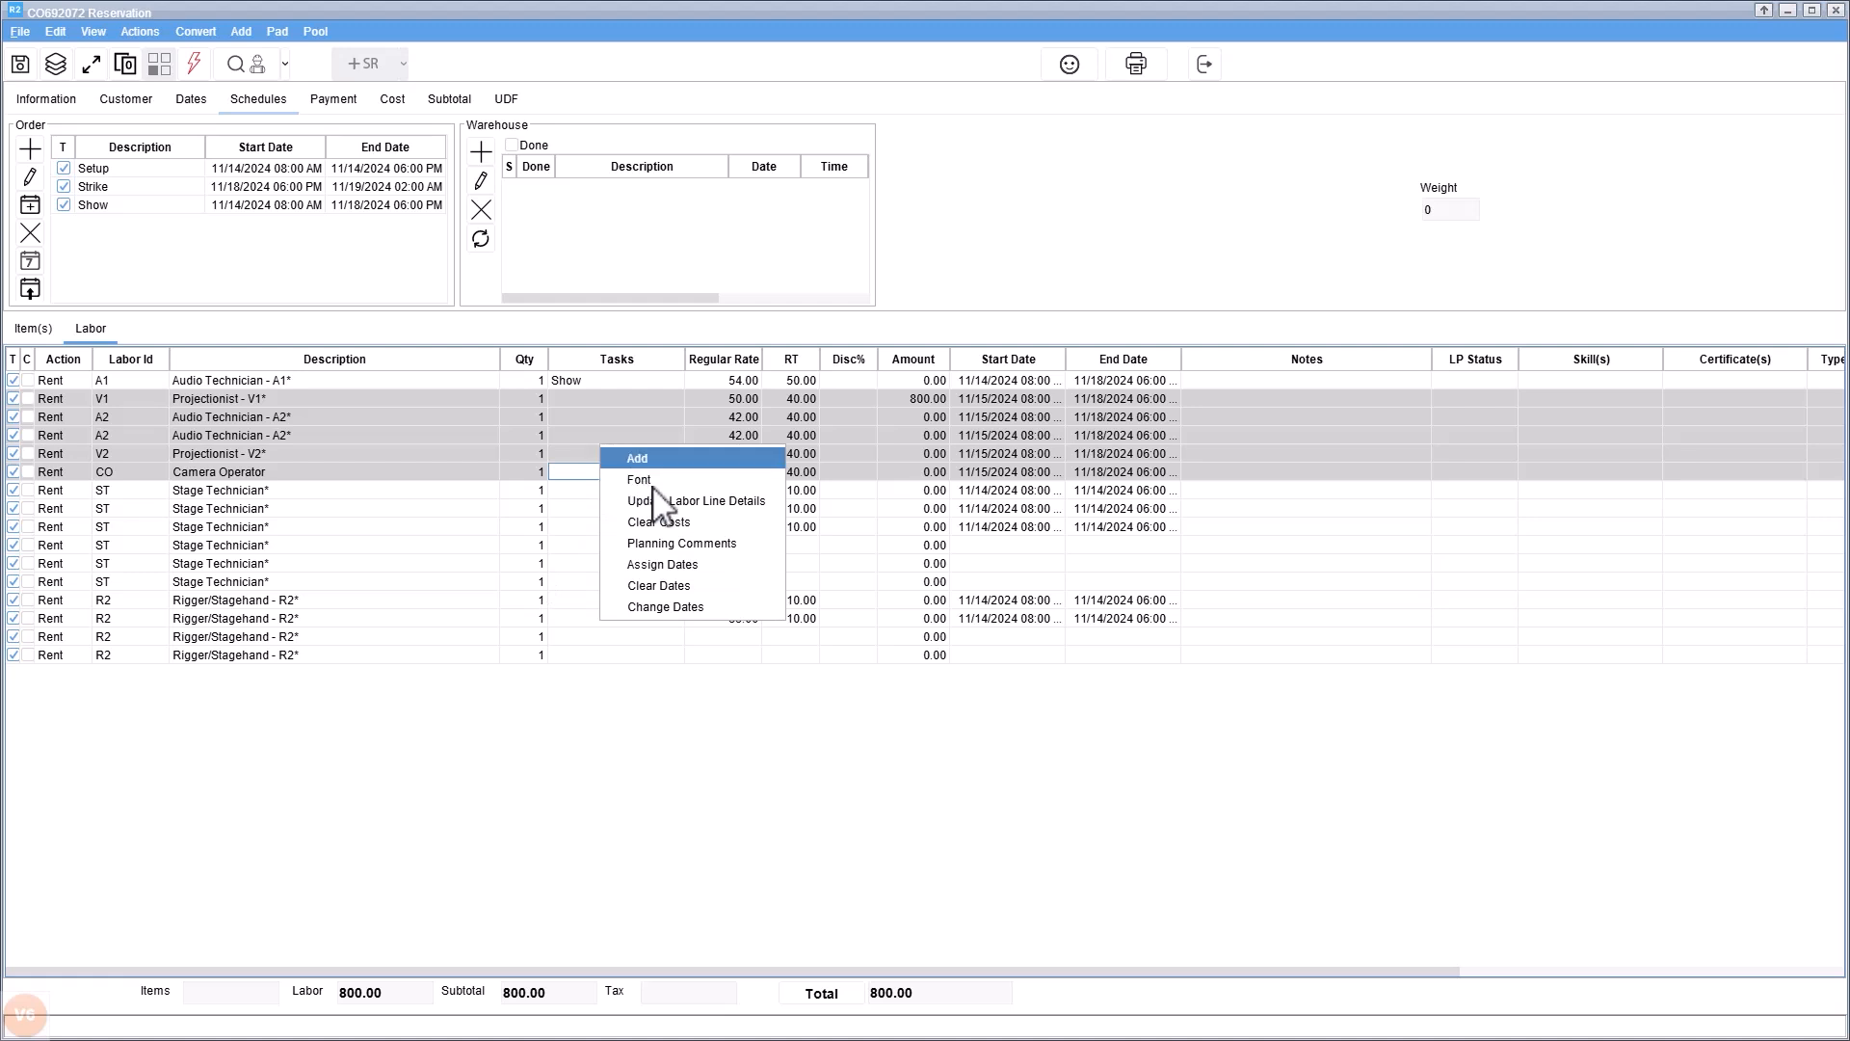
click(721, 503)
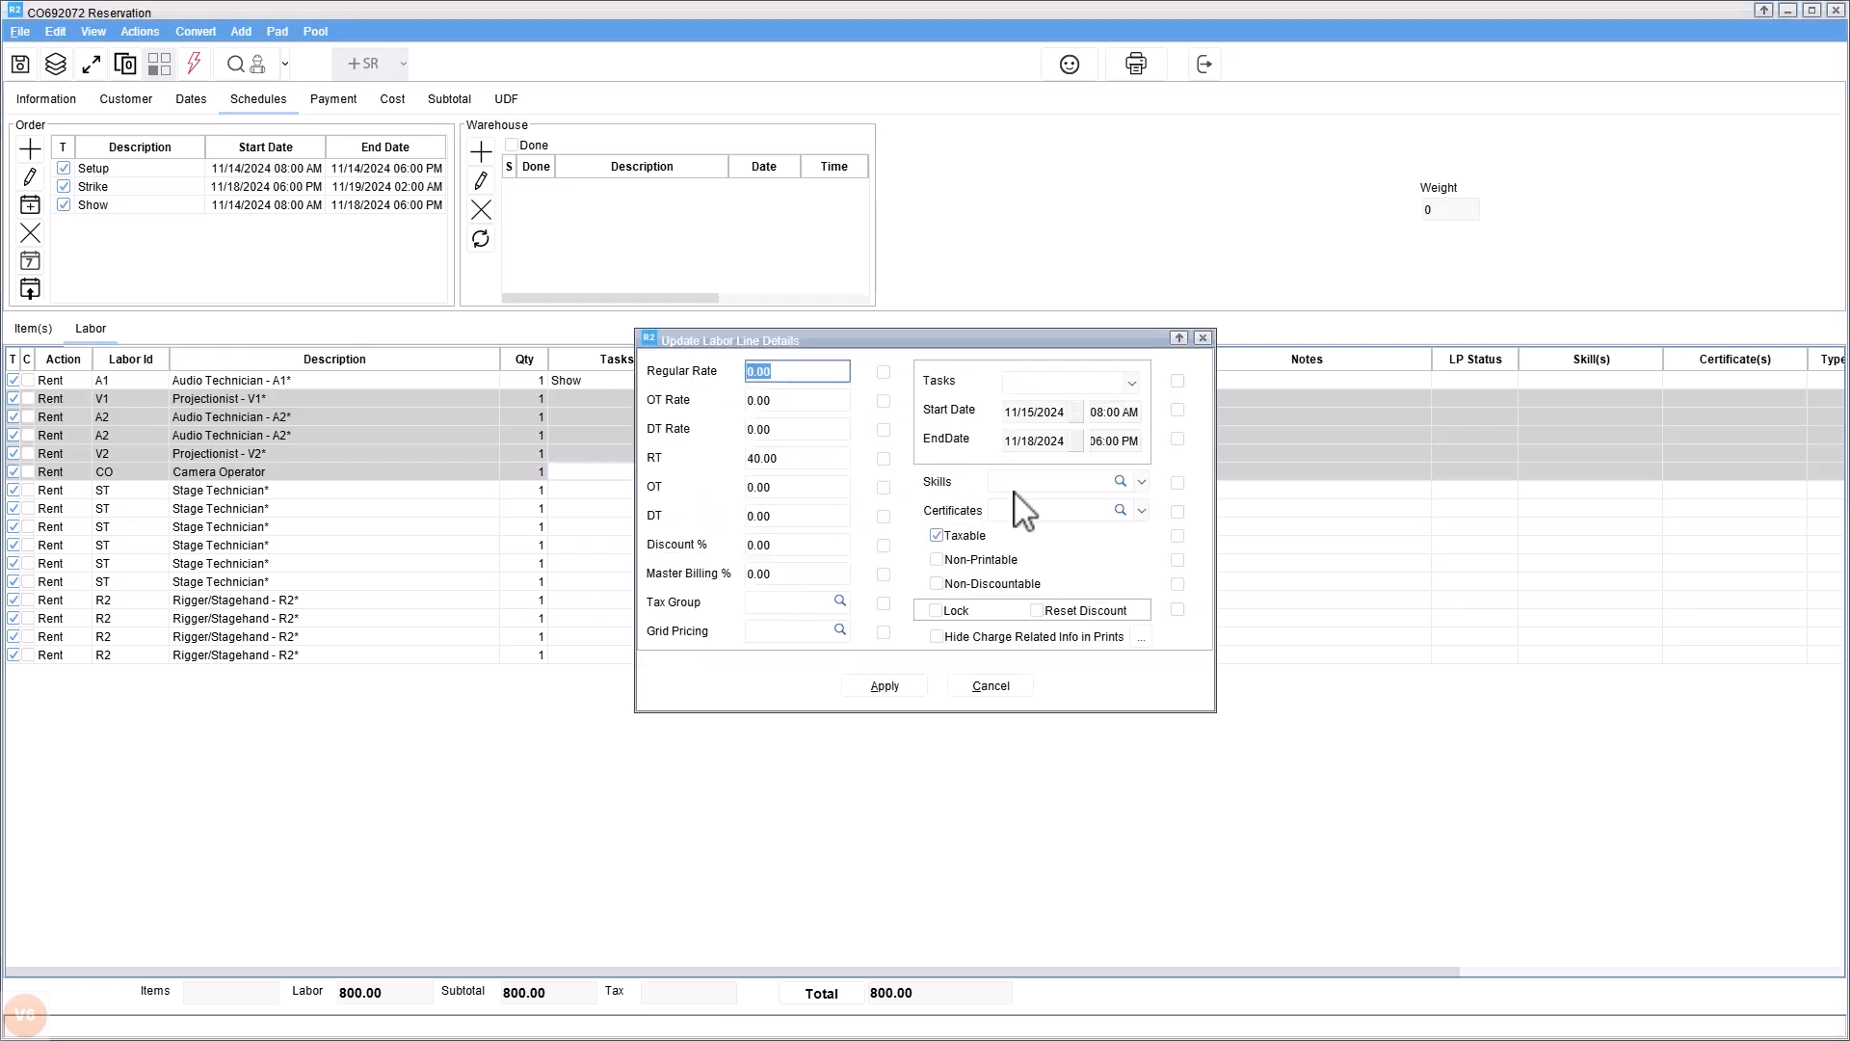
click(1132, 384)
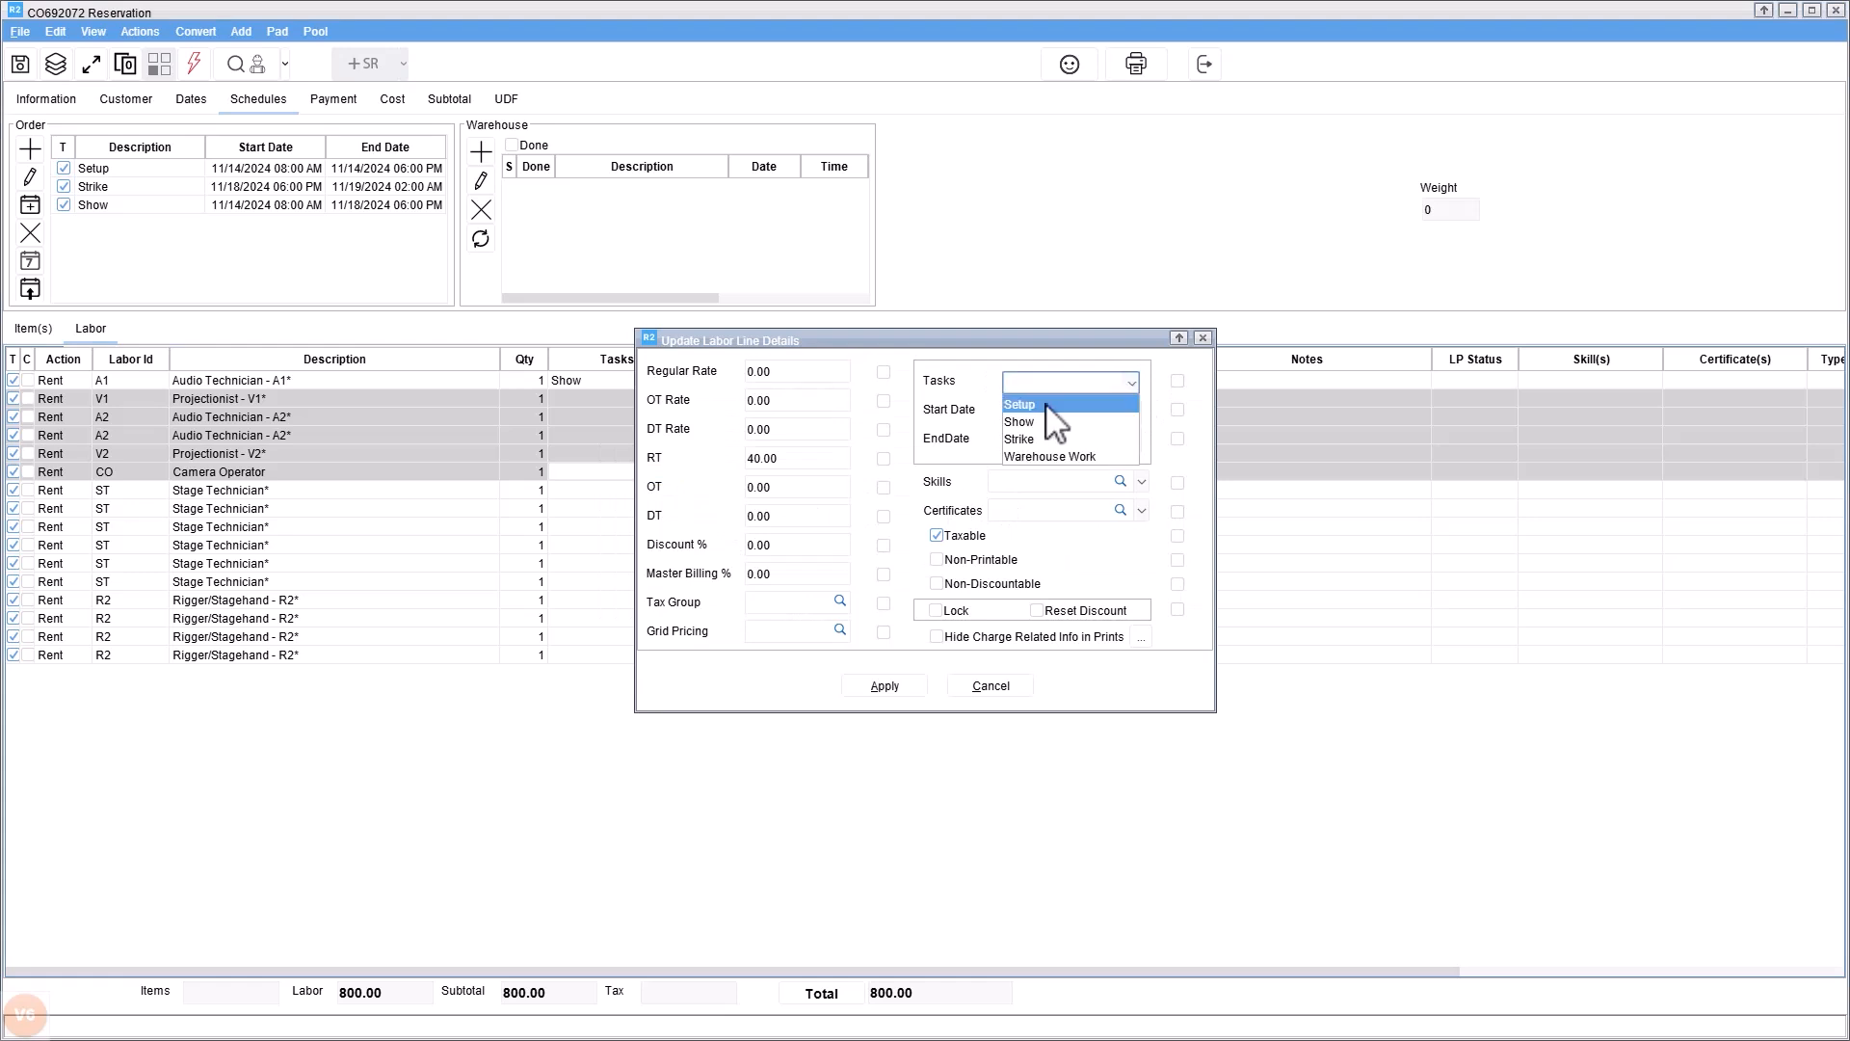
click(1021, 422)
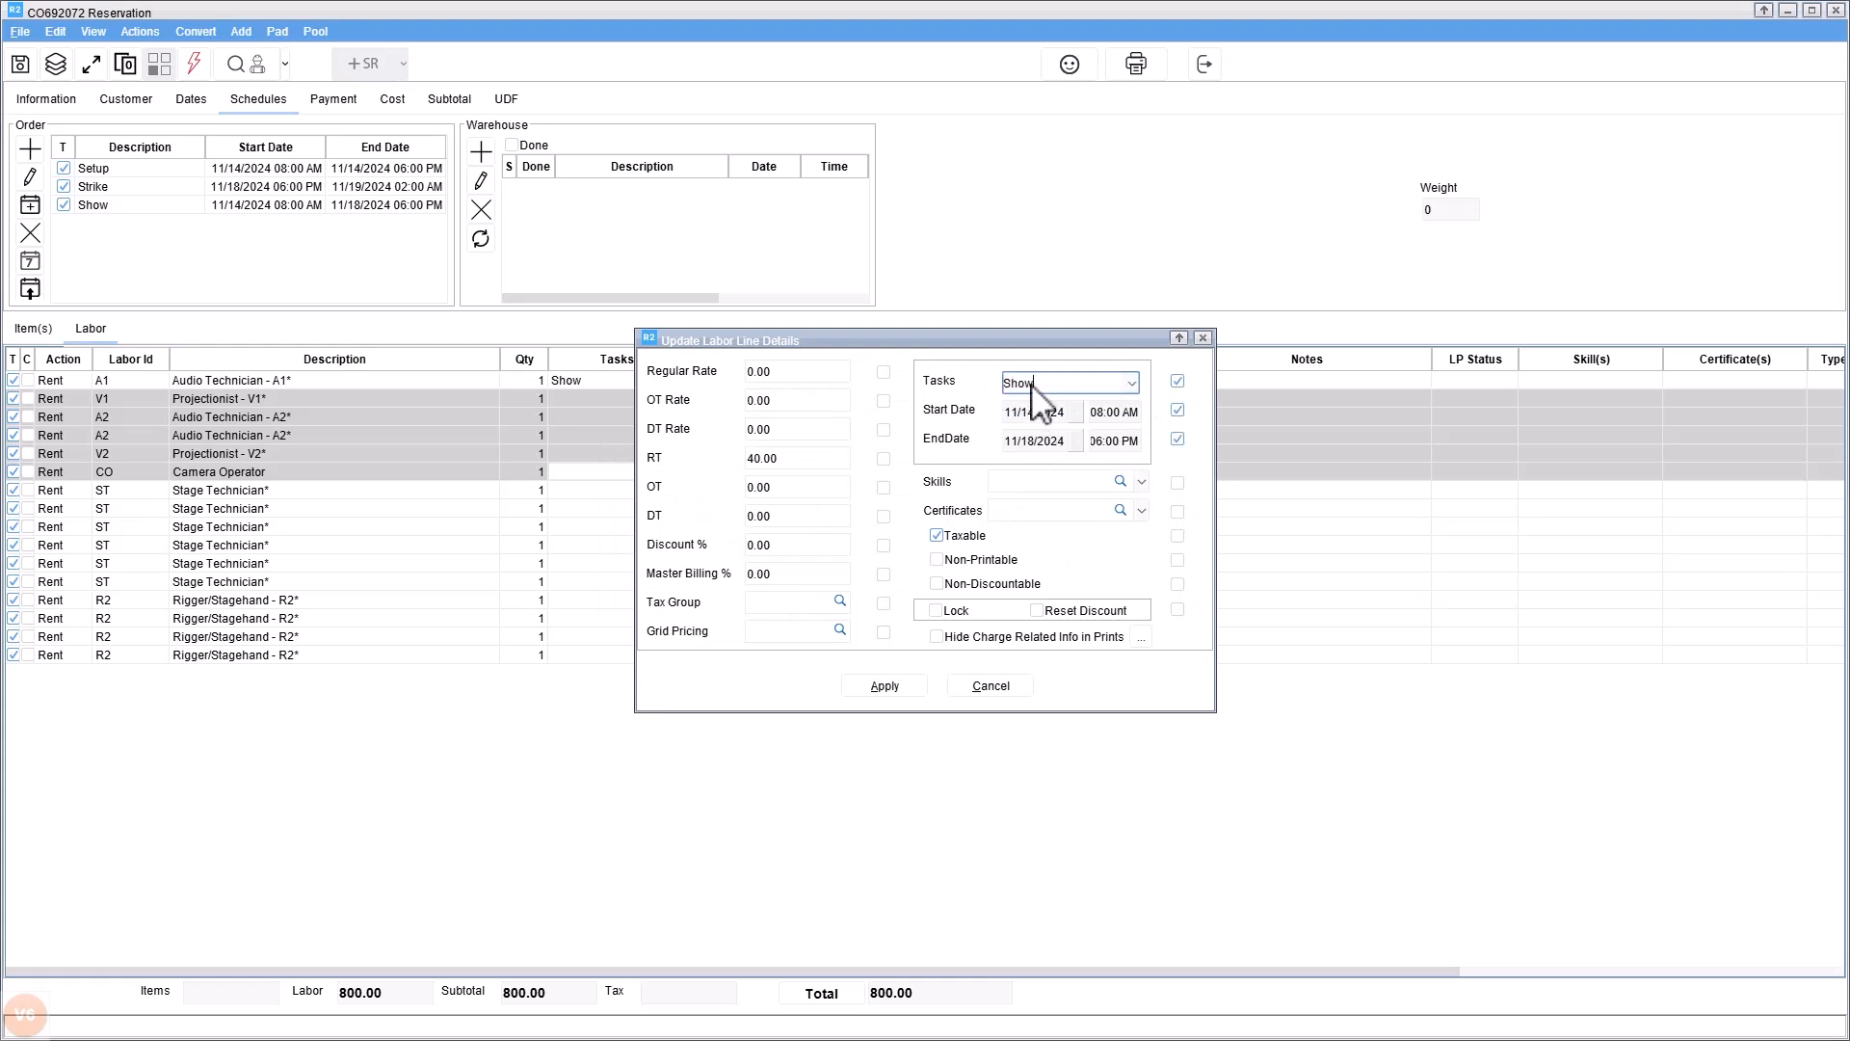
click(883, 687)
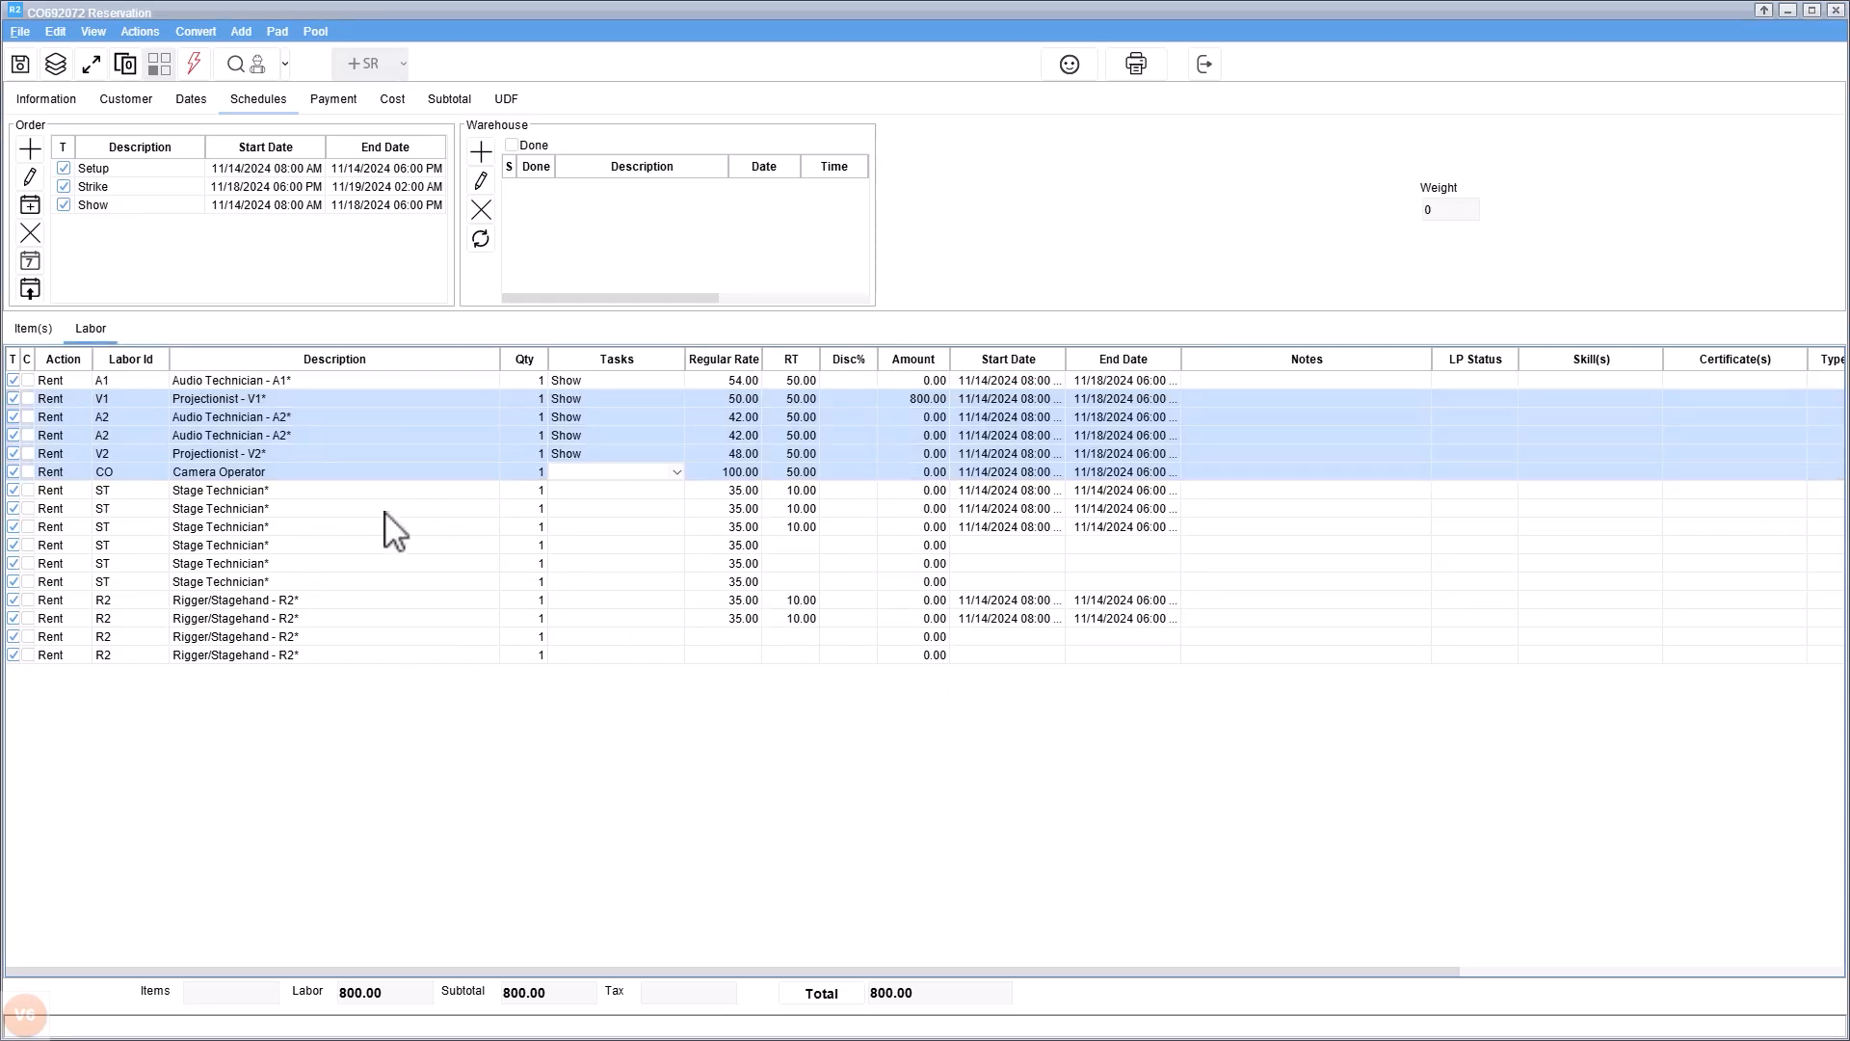
Bulk-assign the Setup task and its dates to the first three Stage Technician lines and the first two Rigger/Stagehand - R2 lines
click(302, 490)
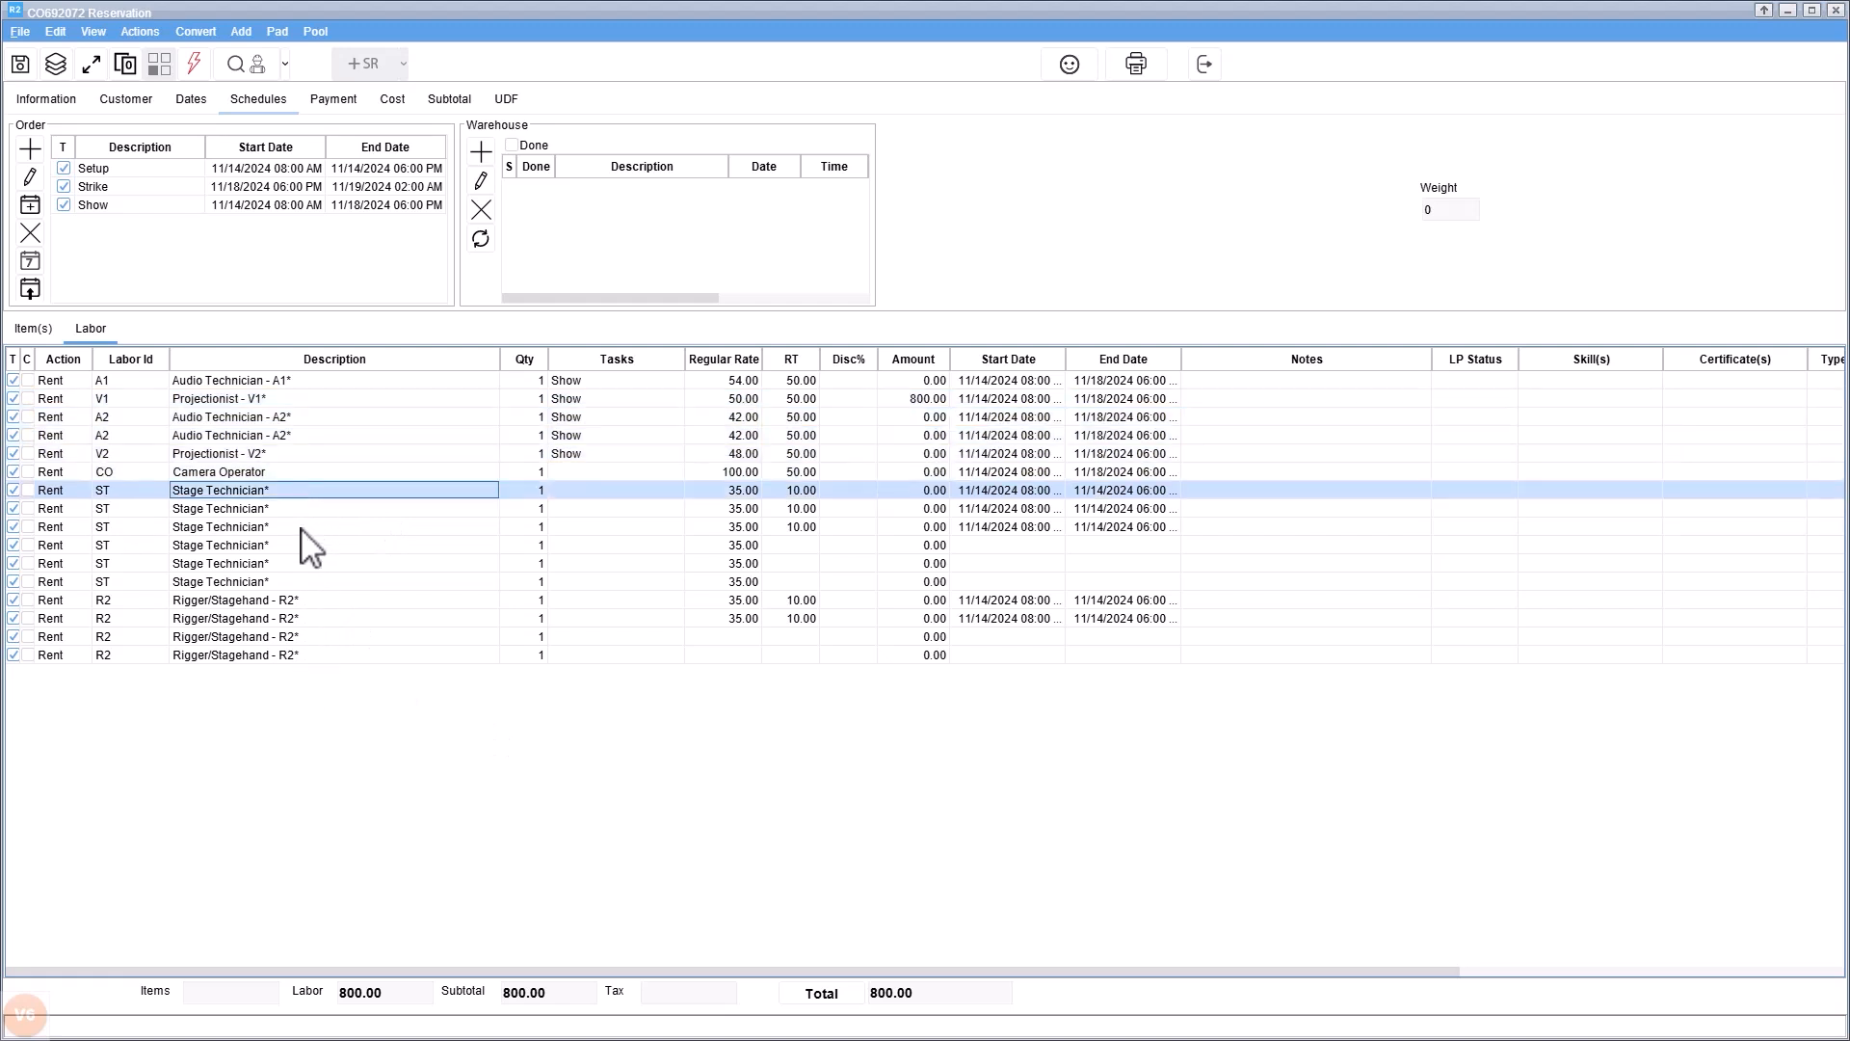
shift+click(300, 528)
ctrl+click(305, 600)
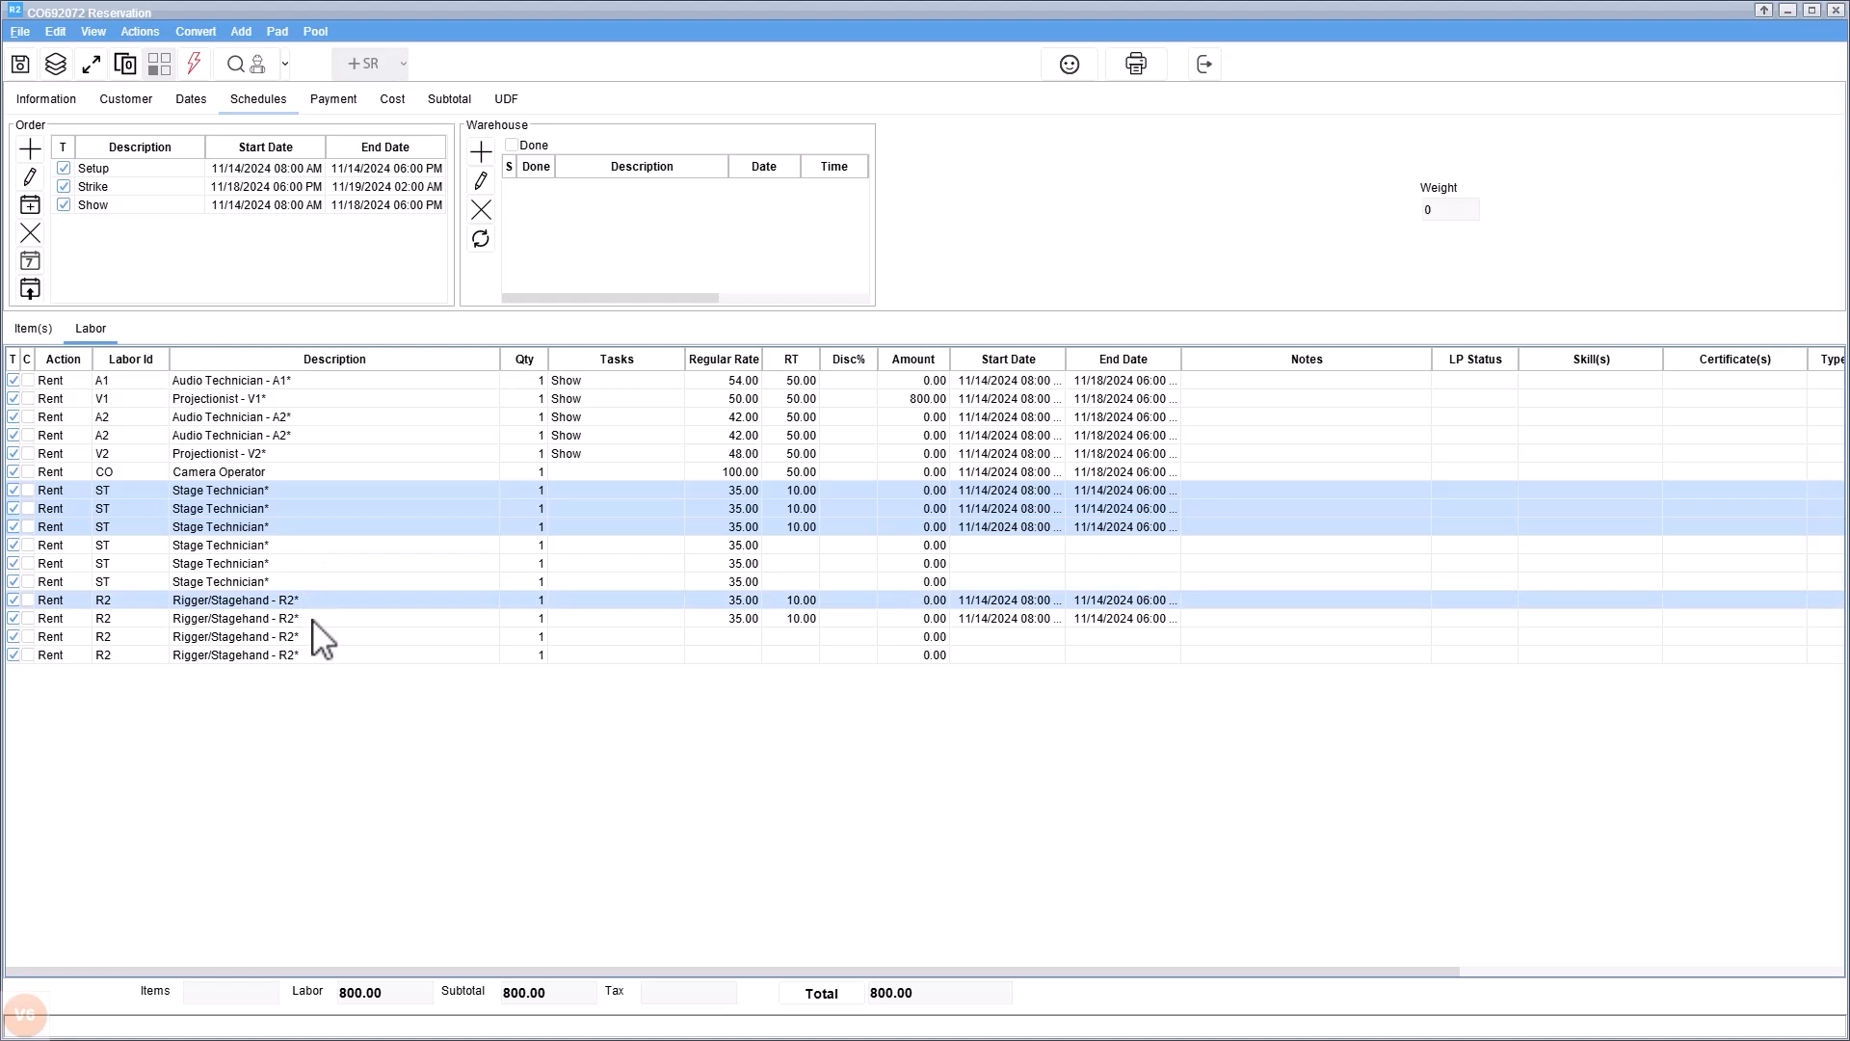
ctrl+click(318, 618)
right_click(315, 614)
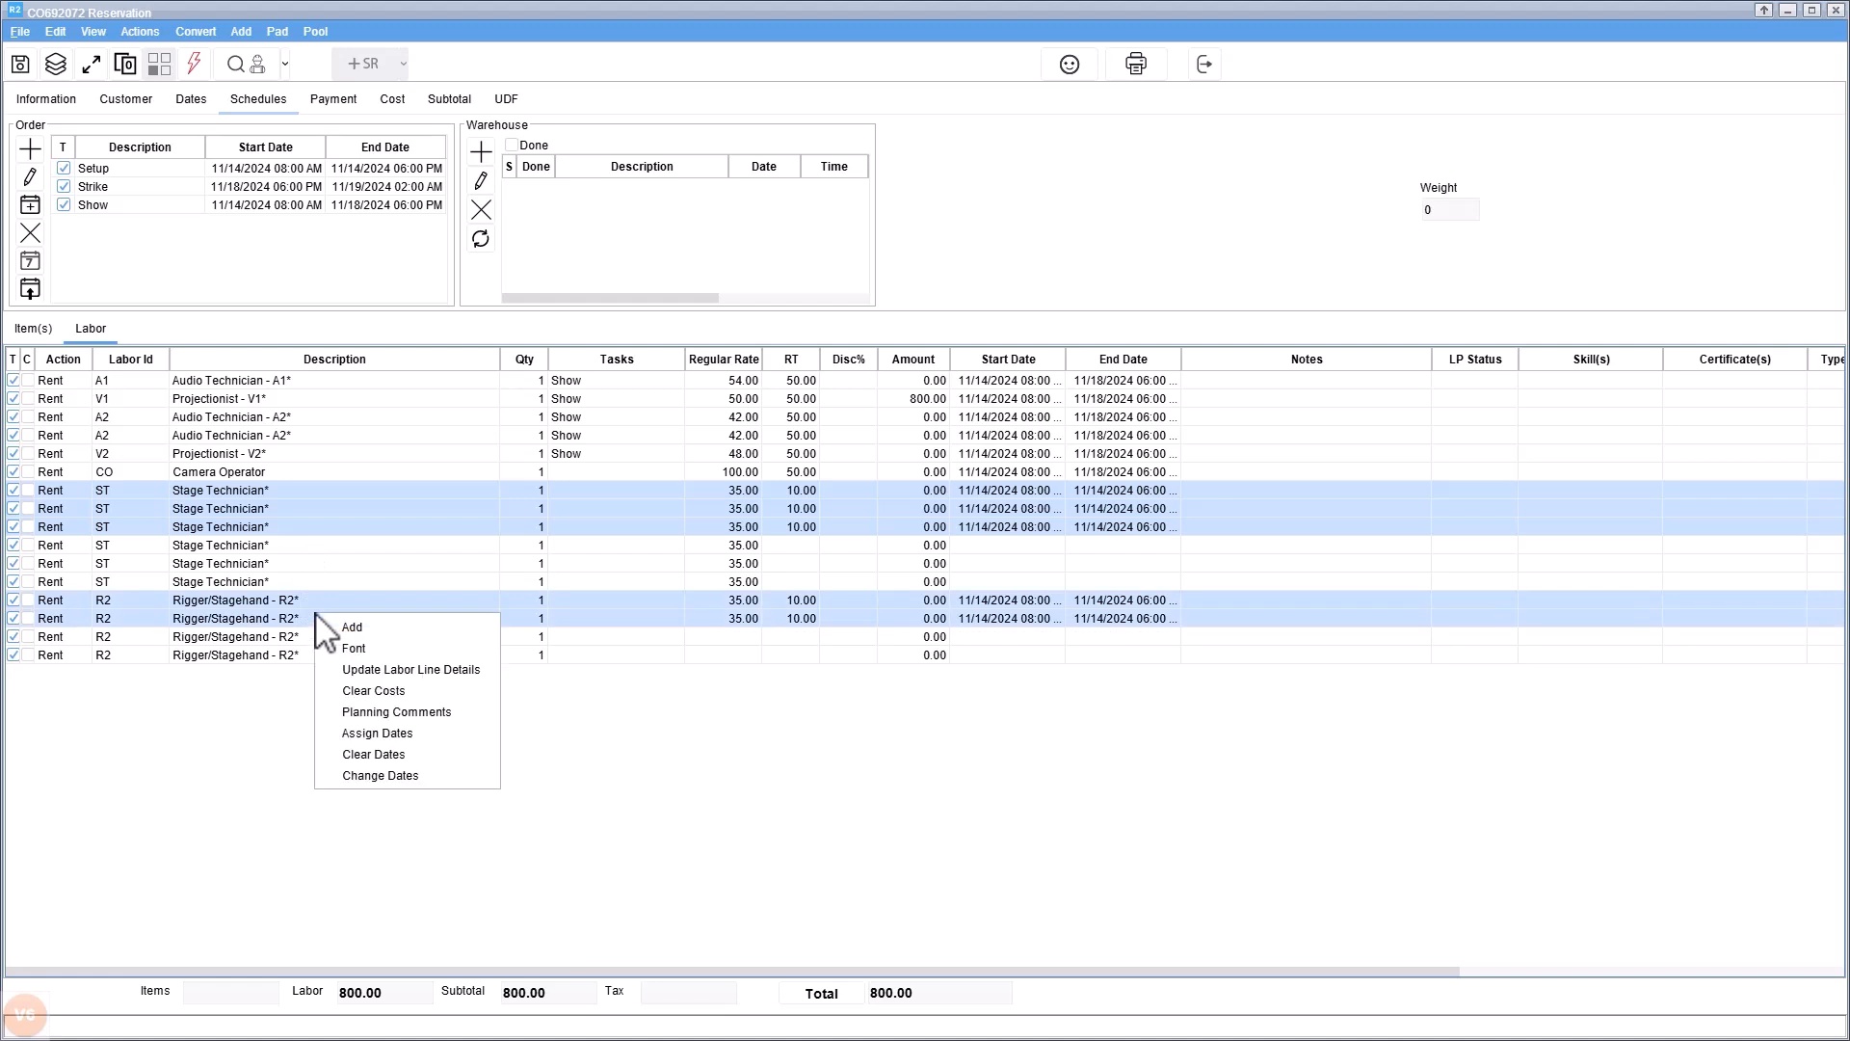
click(421, 670)
click(1131, 383)
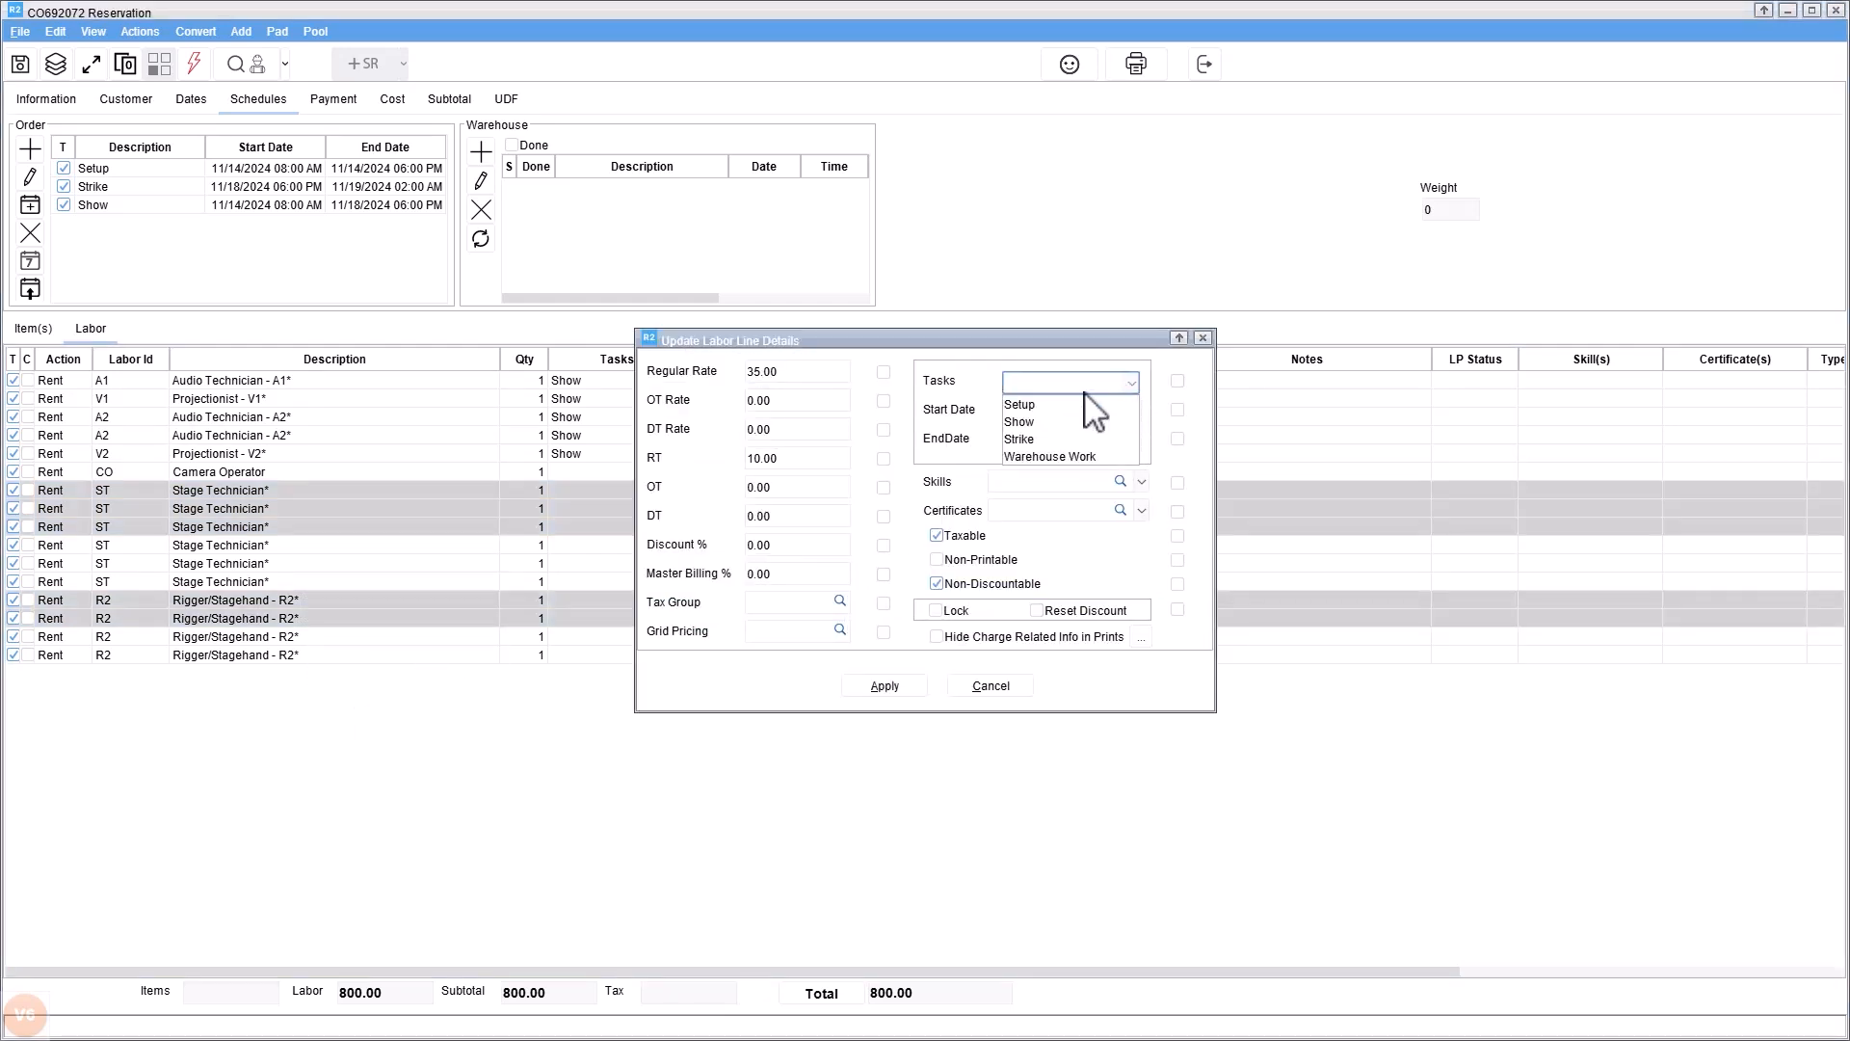
click(1058, 403)
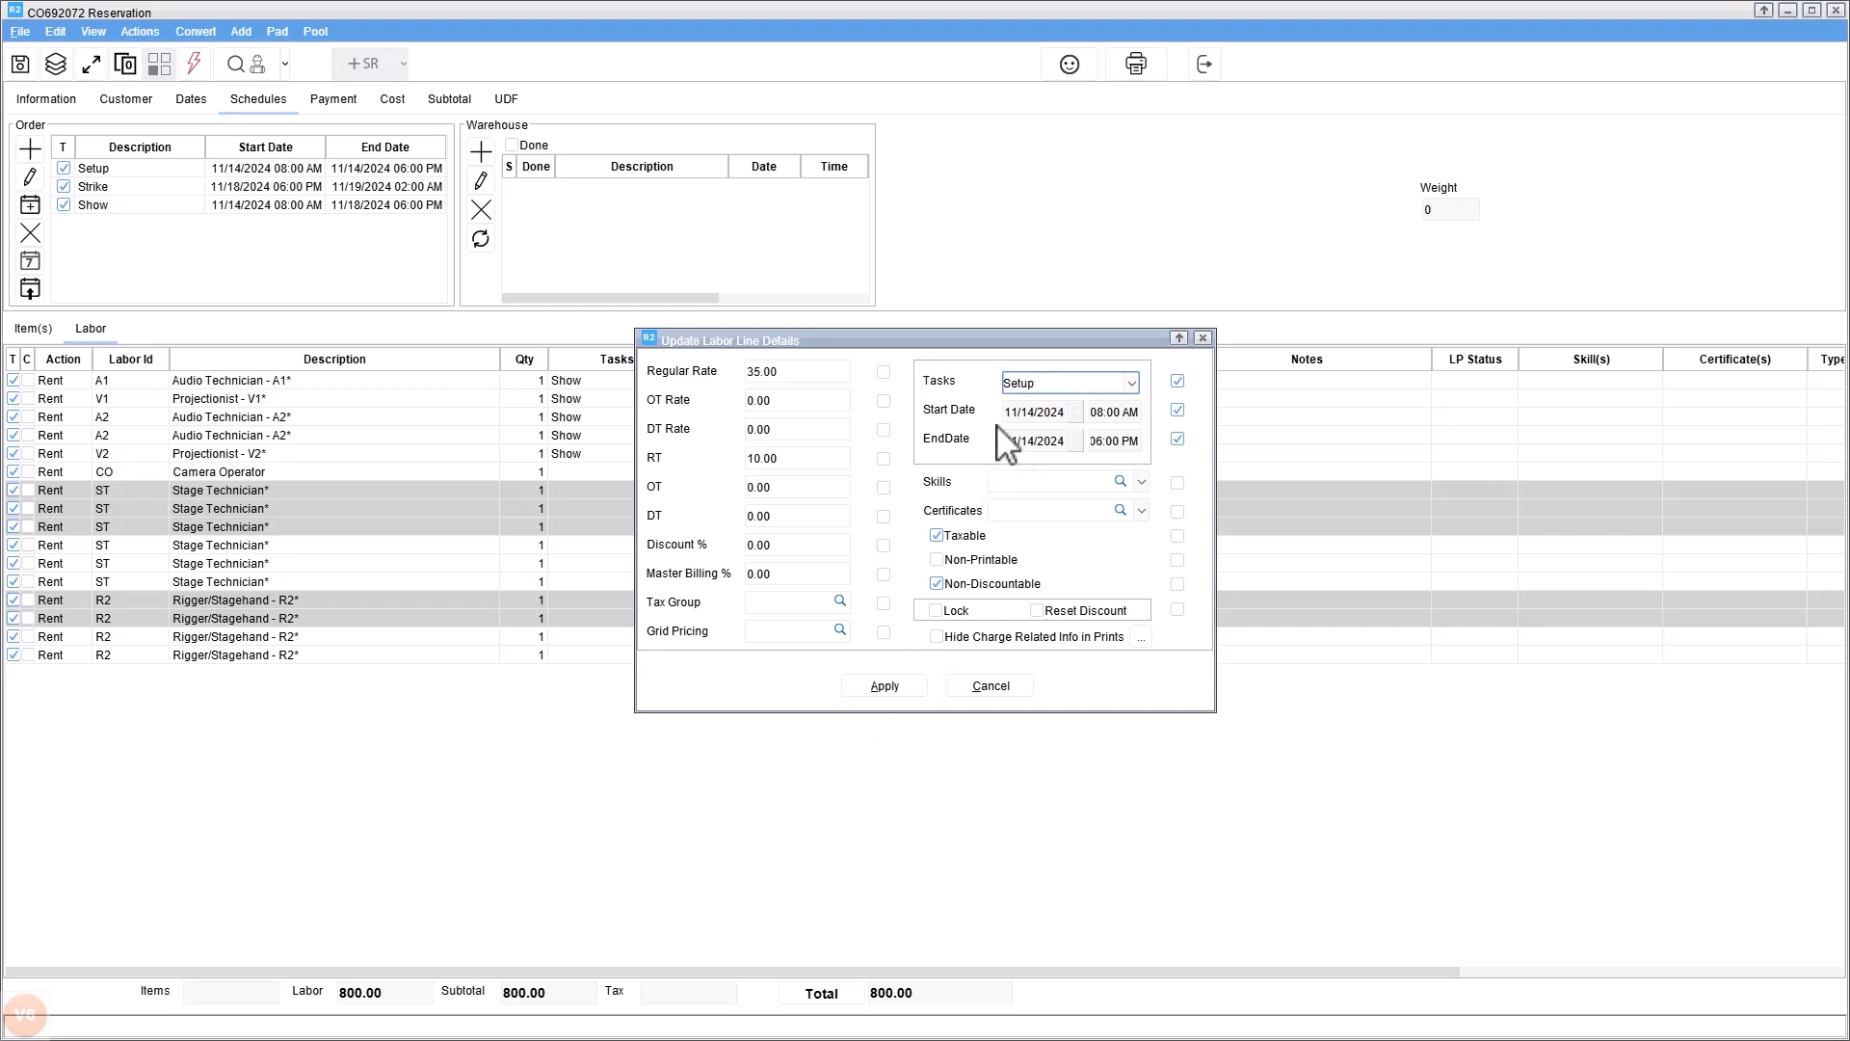
click(887, 686)
Bulk-assign the Strike task and its dates to the last three Stage Technician lines and the last two Rigger/Stagehand - R2 lines
click(310, 547)
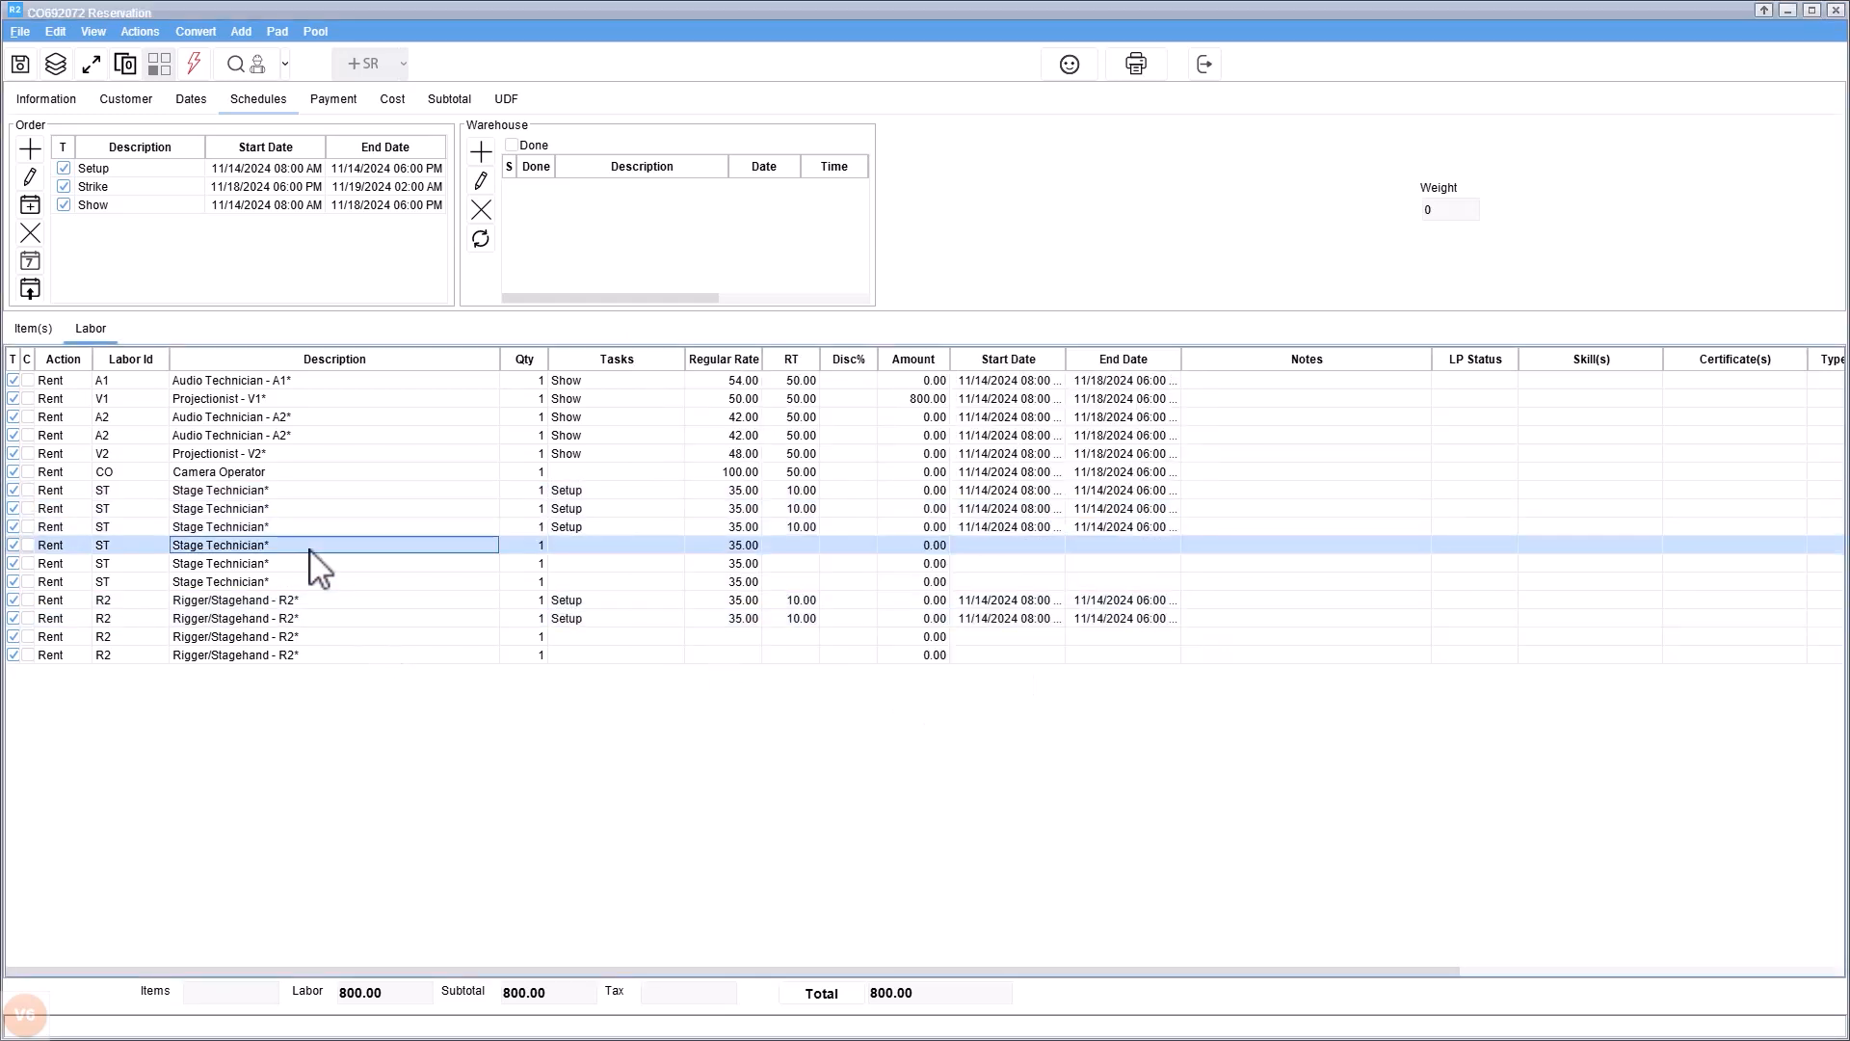
shift+click(314, 581)
ctrl+click(323, 638)
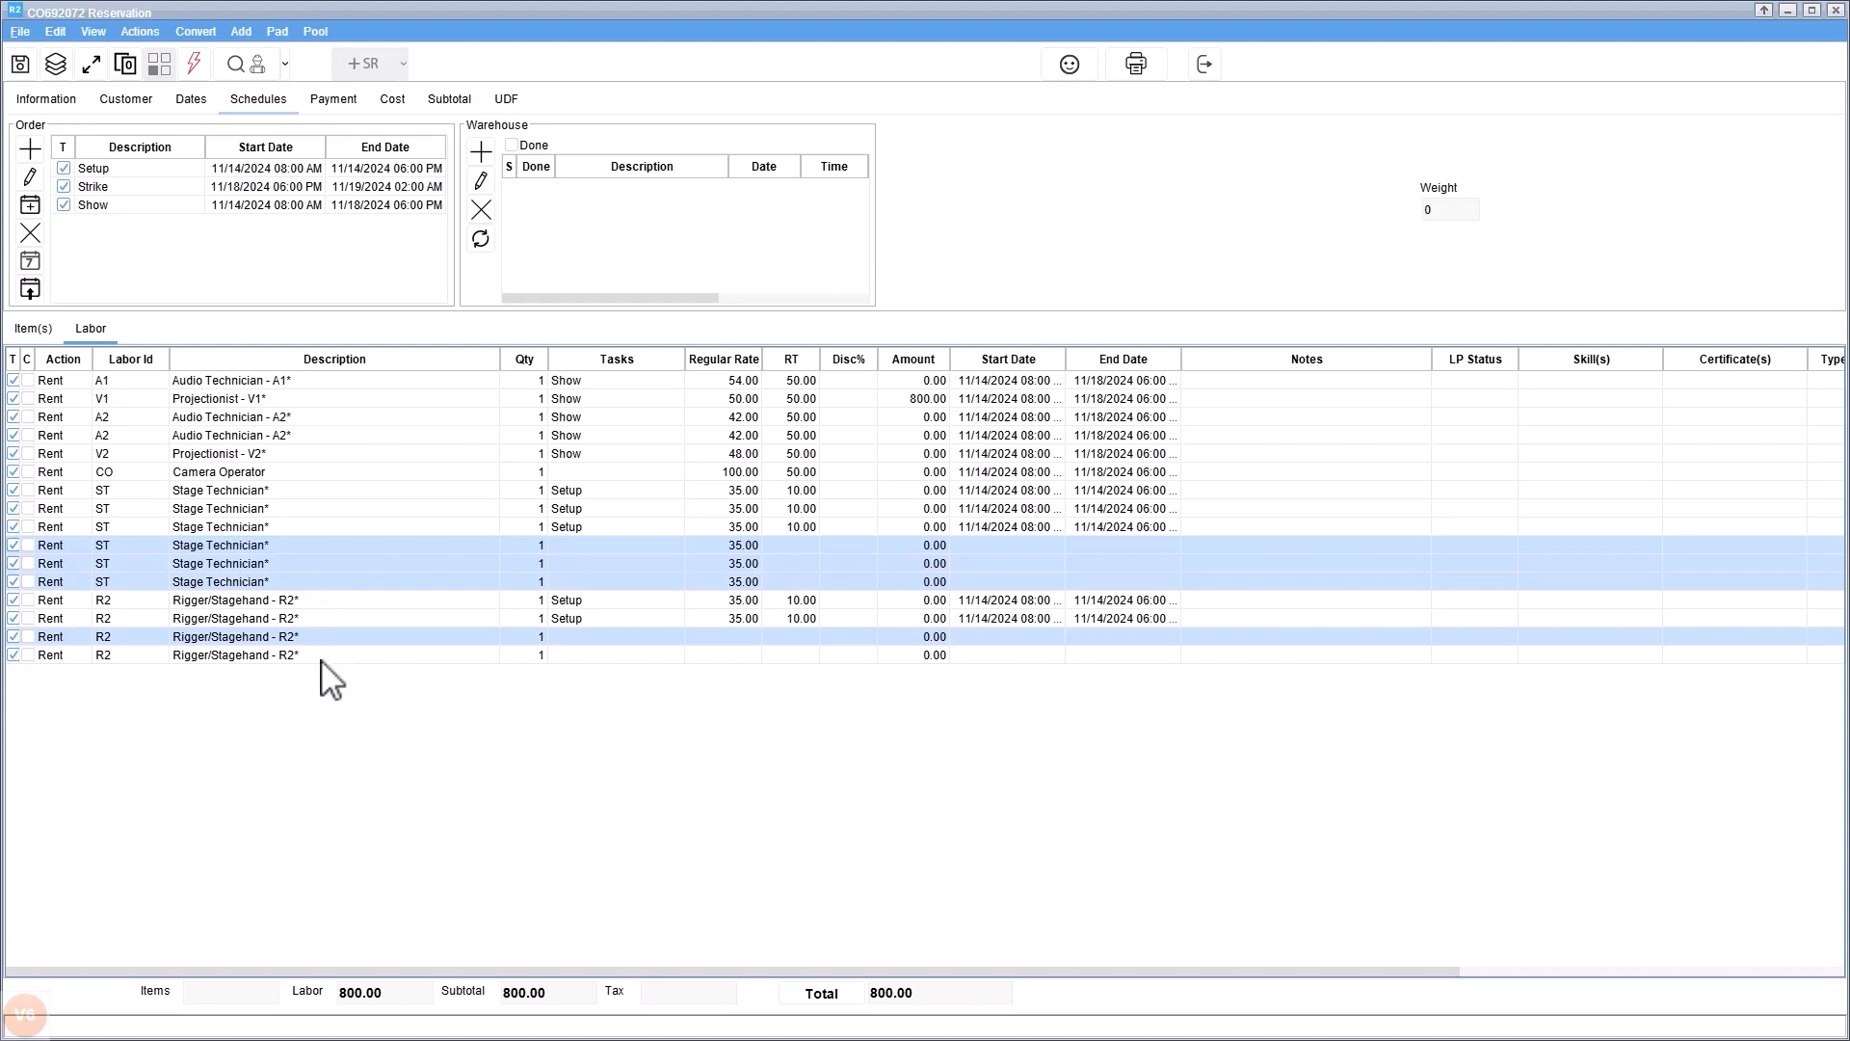
ctrl+click(322, 655)
right_click(321, 656)
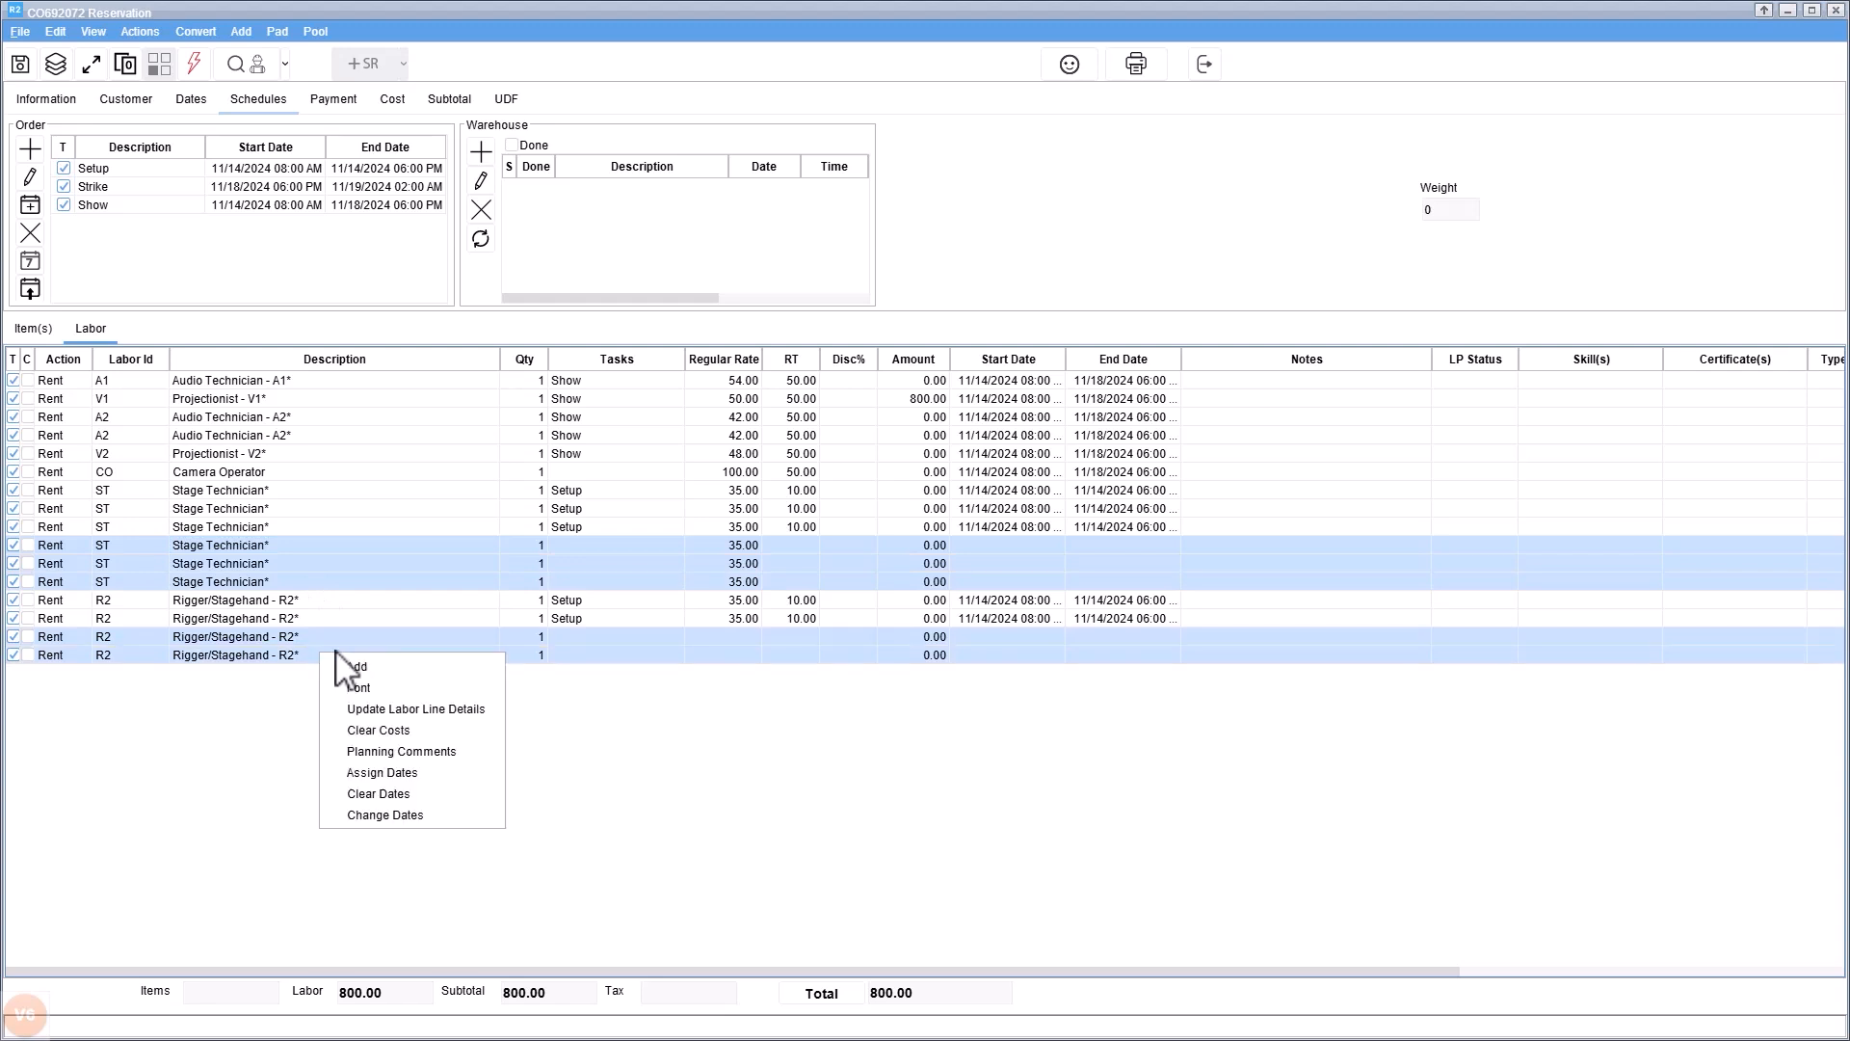
click(385, 709)
click(1130, 382)
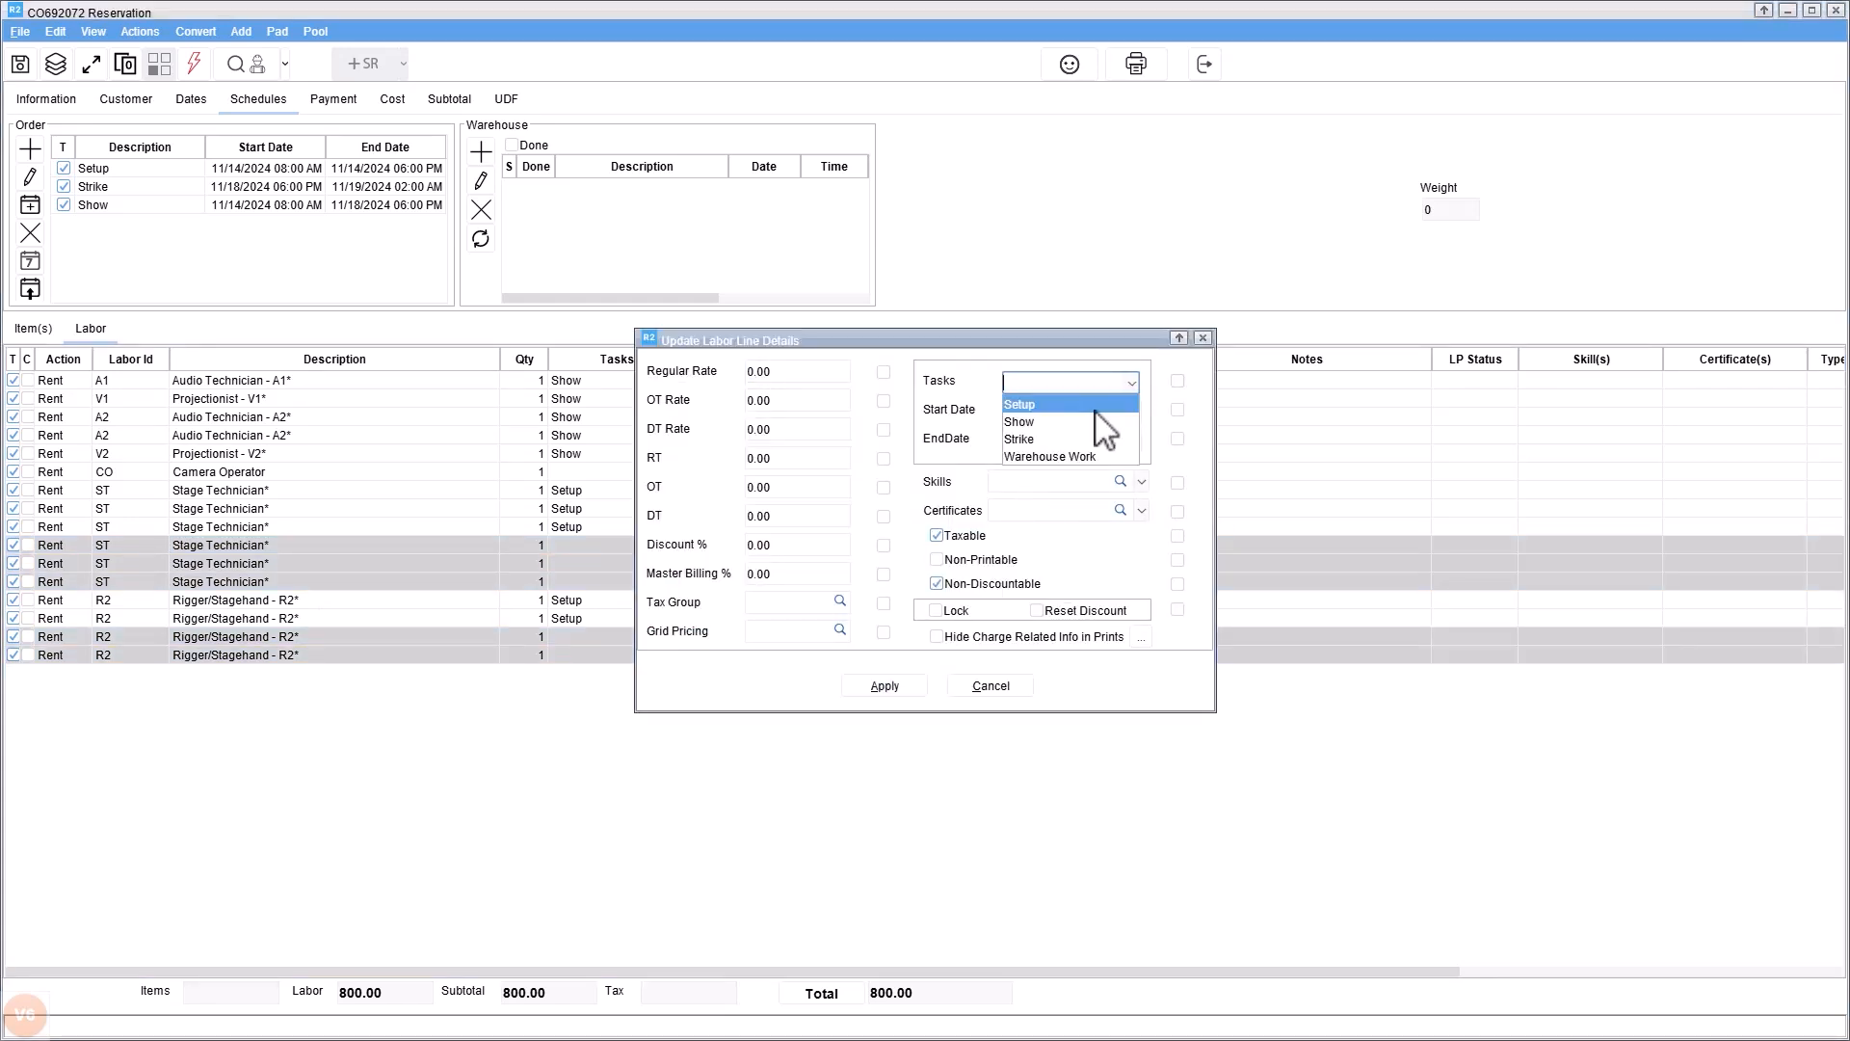
click(1086, 430)
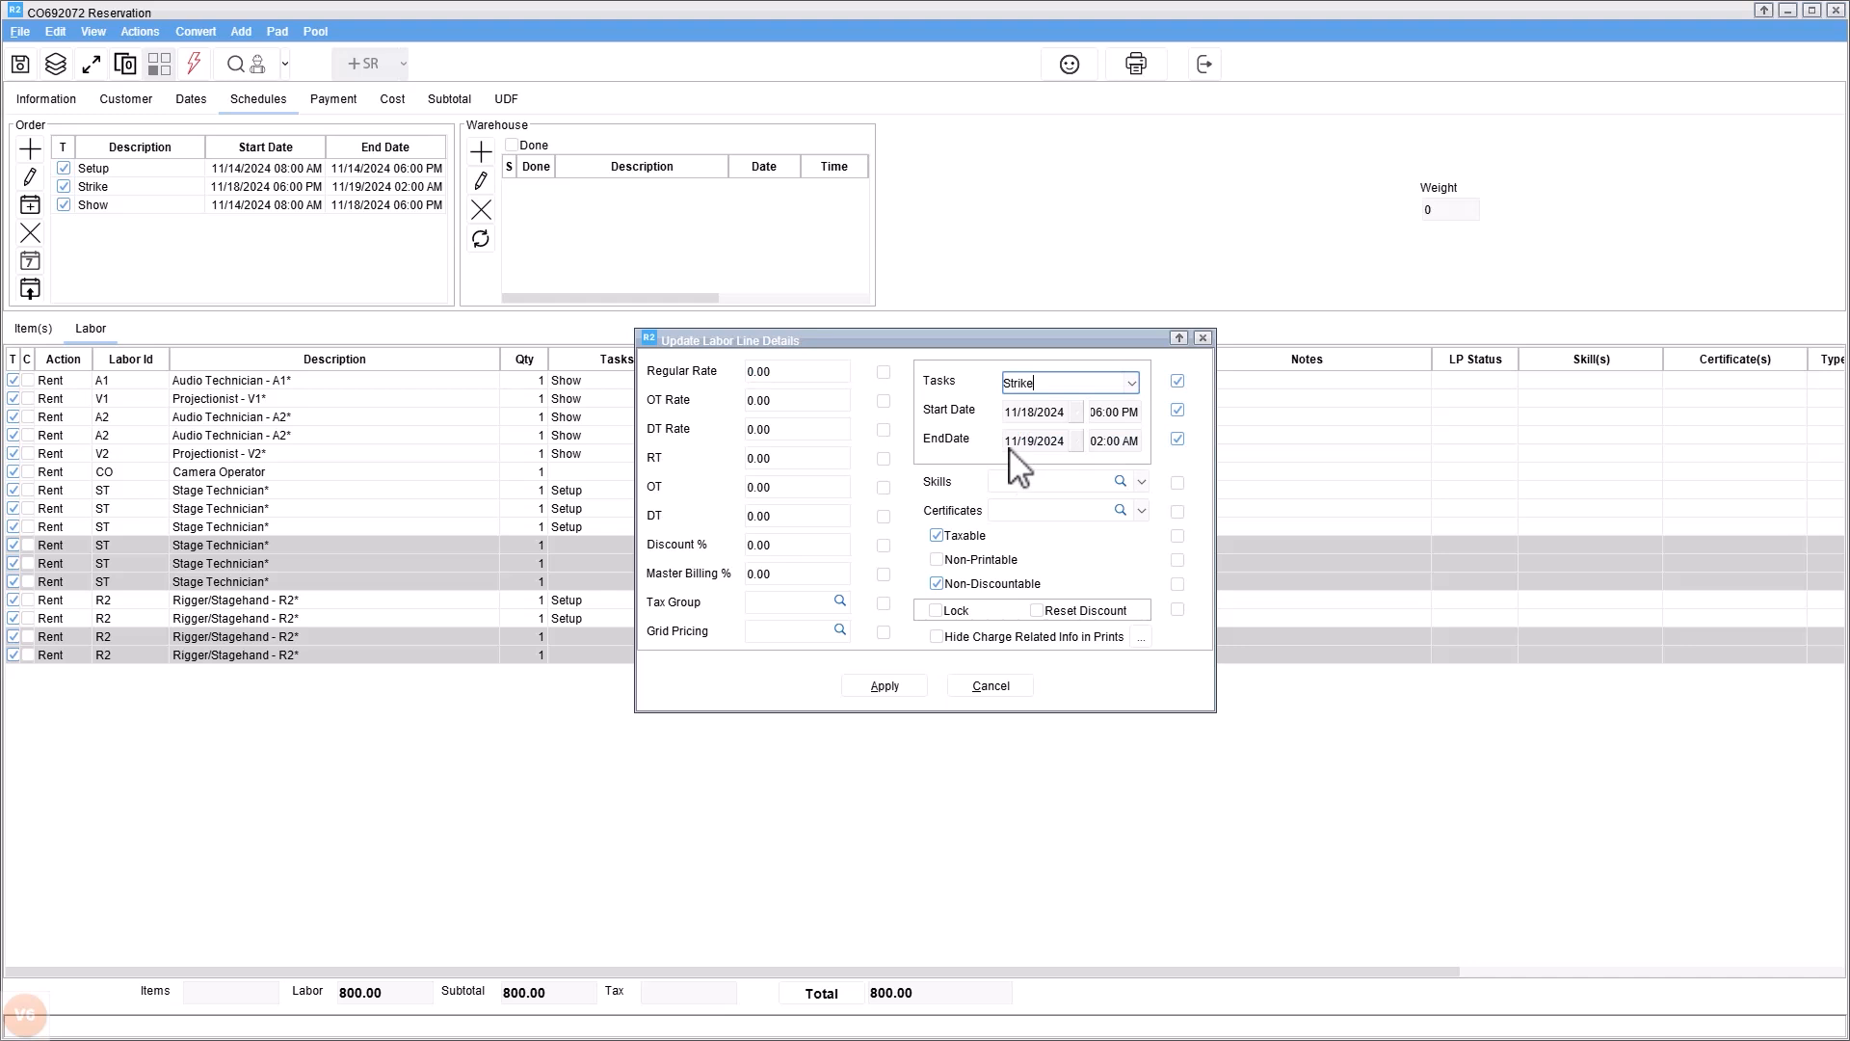
click(886, 687)
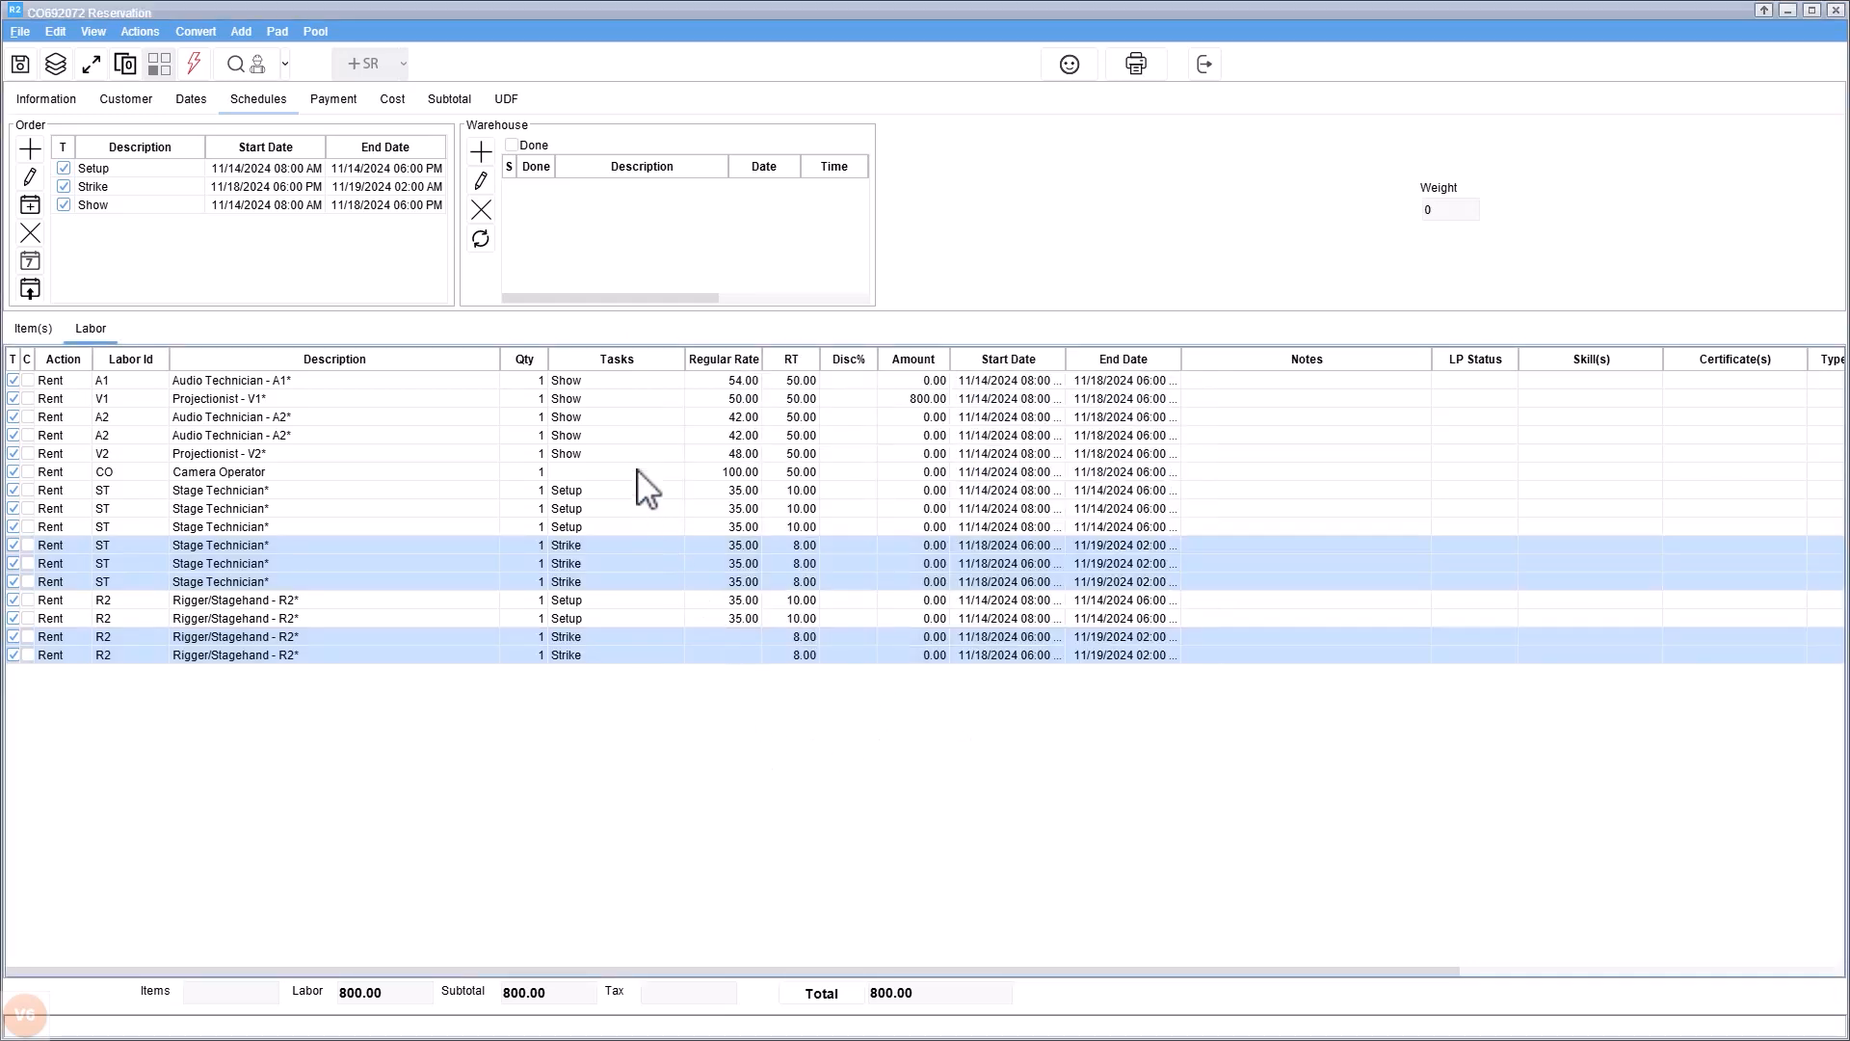
Set the Camera Operator line's task to Show and save the reservation
click(669, 471)
click(677, 472)
click(622, 508)
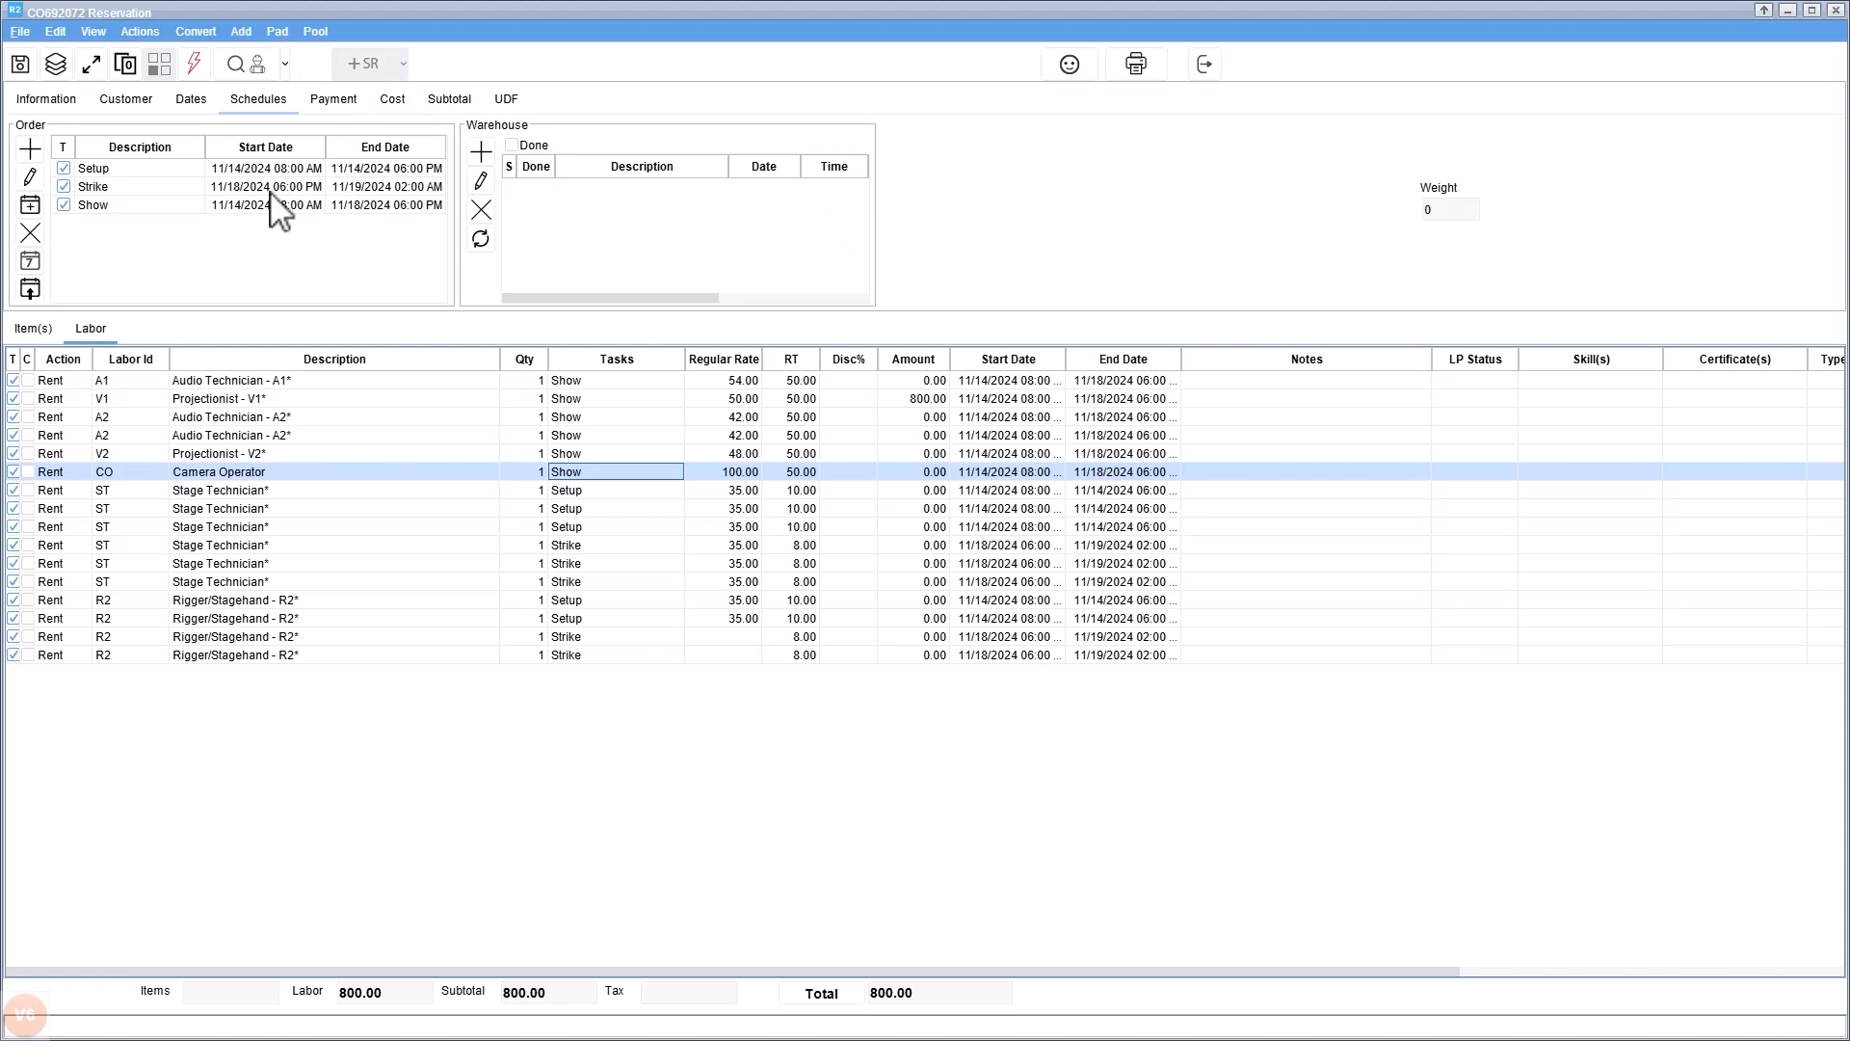
click(22, 66)
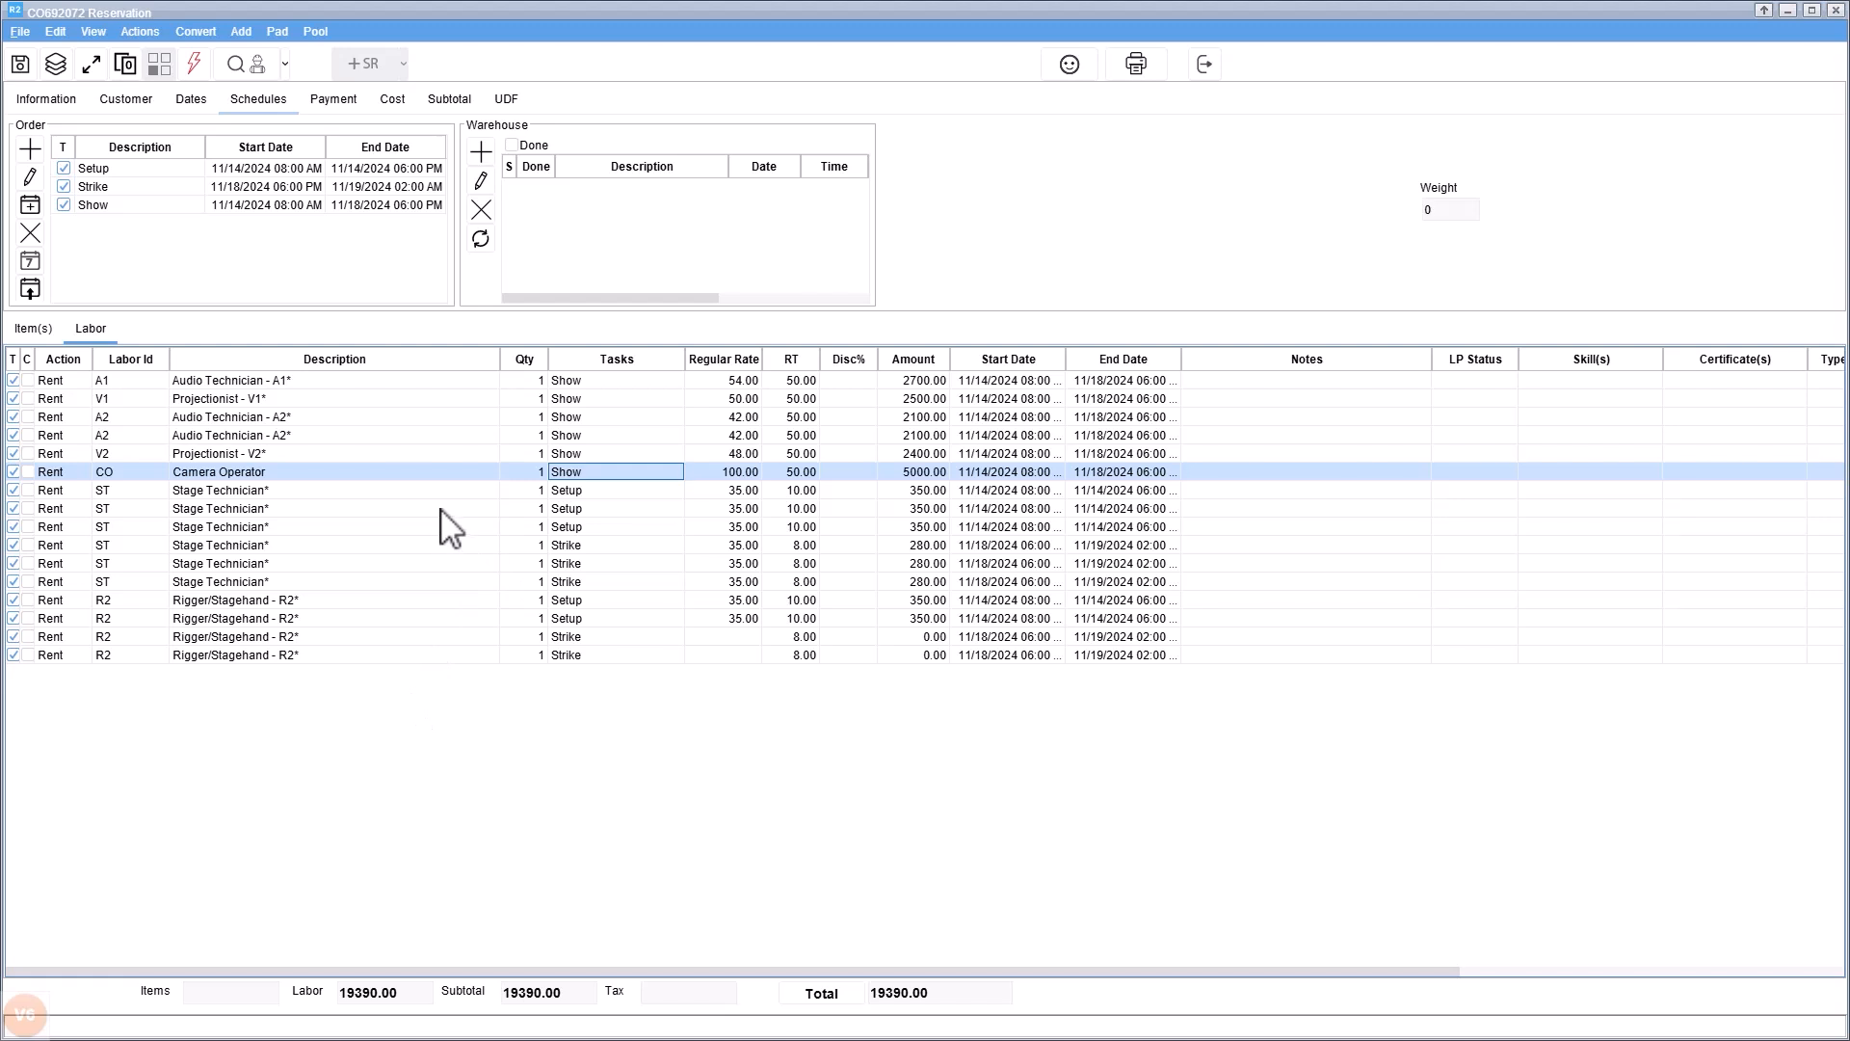
Change the Setup order schedule on 11/14/2024 to 06:00 AM through 04:00 PM and regenerate its work time
click(422, 487)
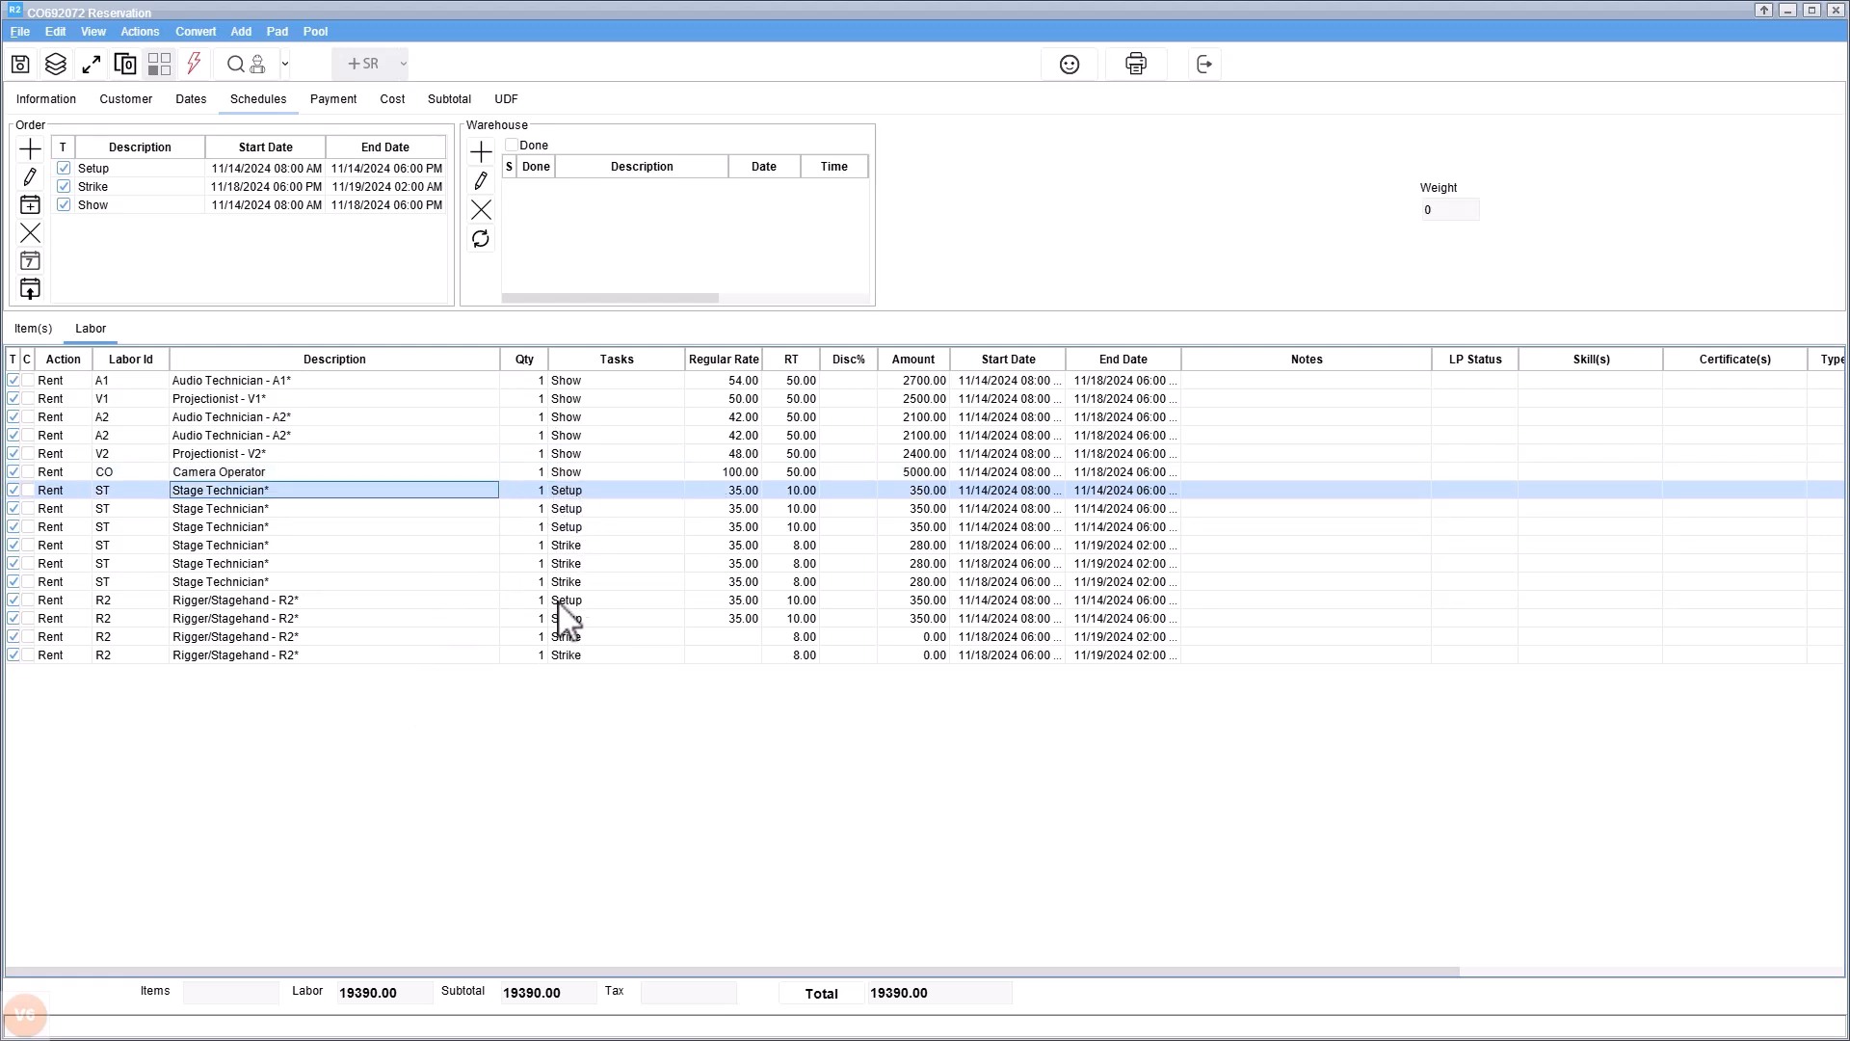
click(129, 168)
click(29, 176)
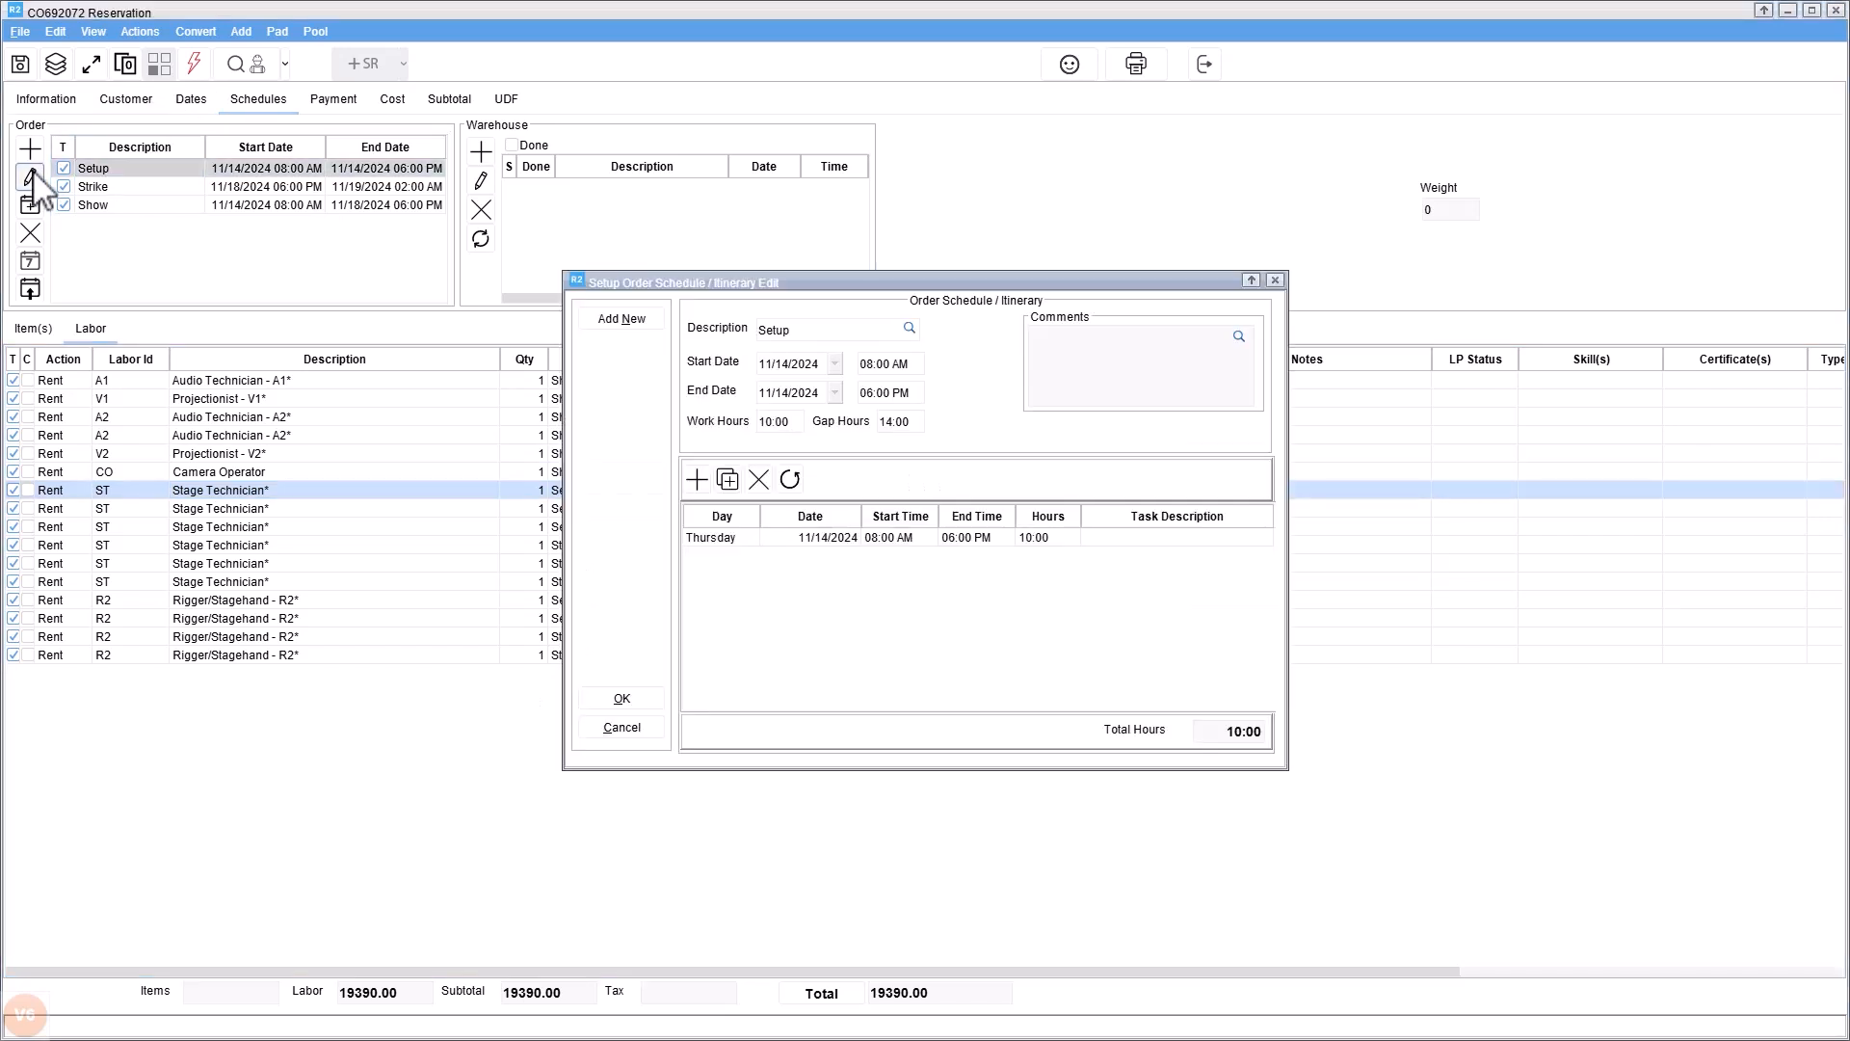
click(912, 364)
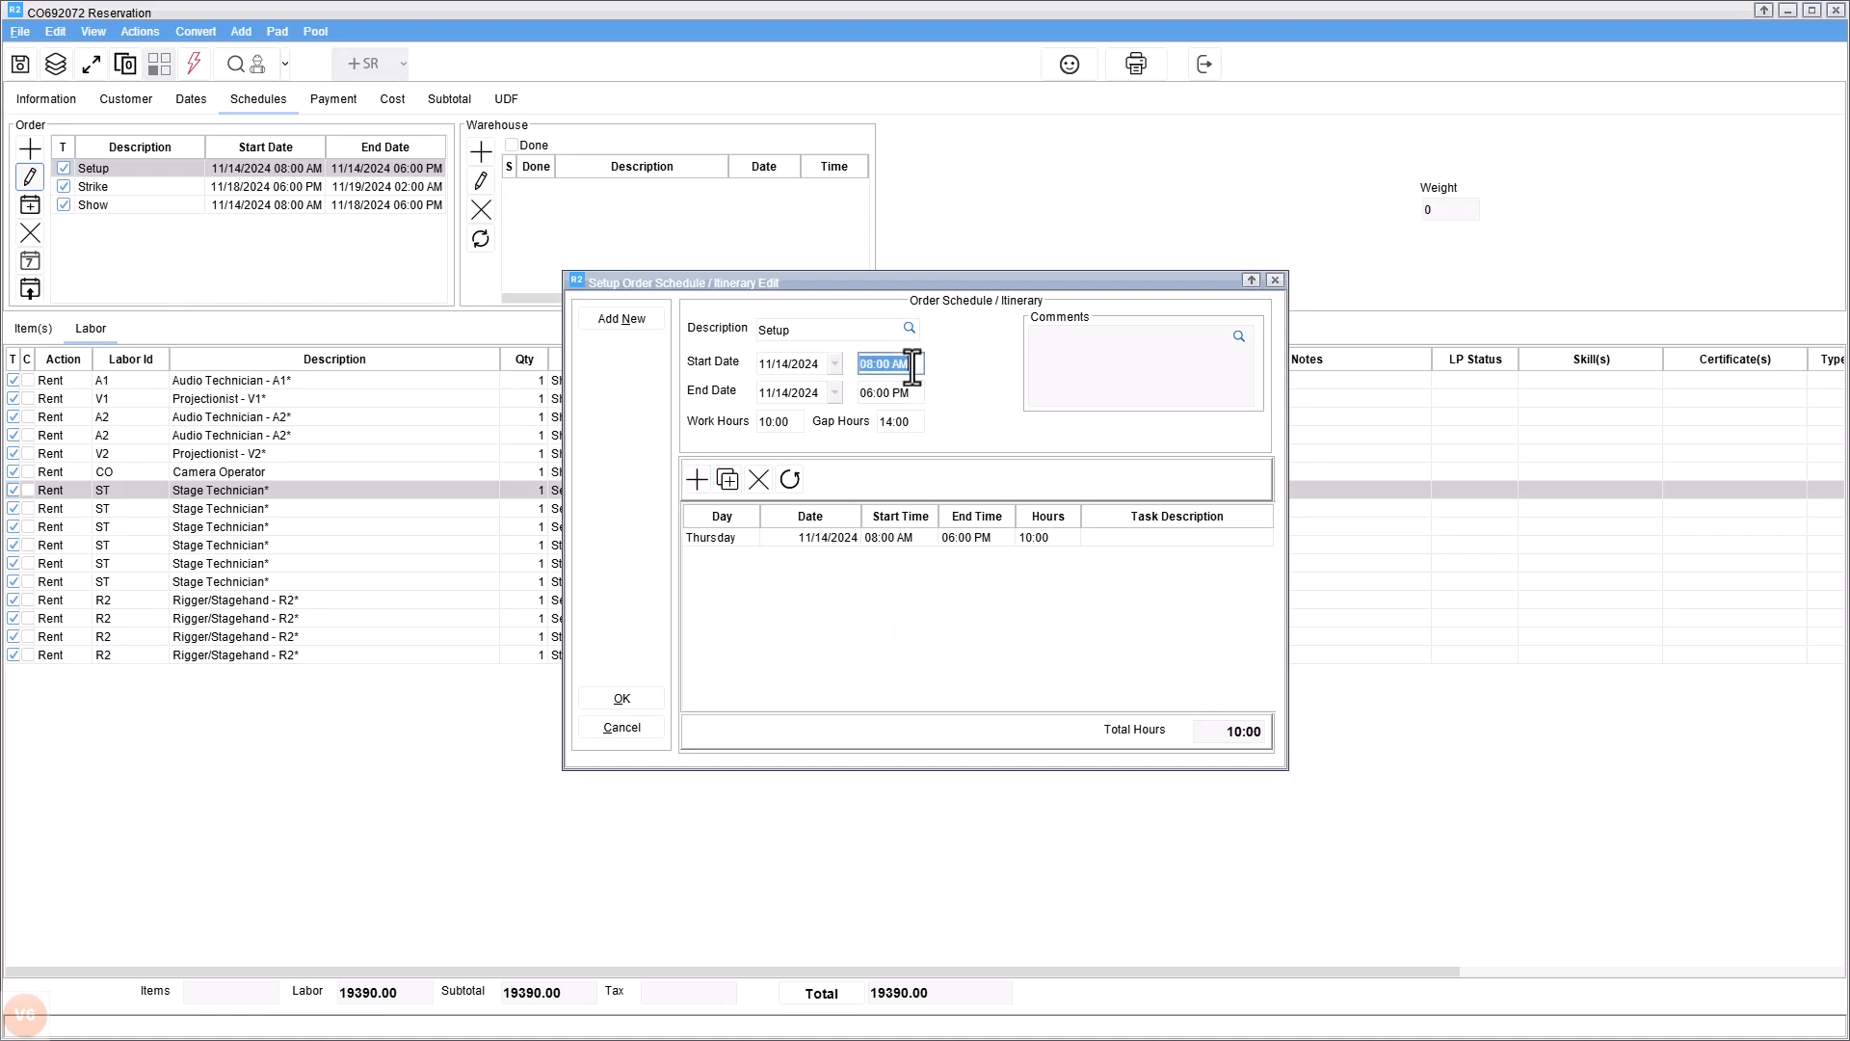
key(Tab)
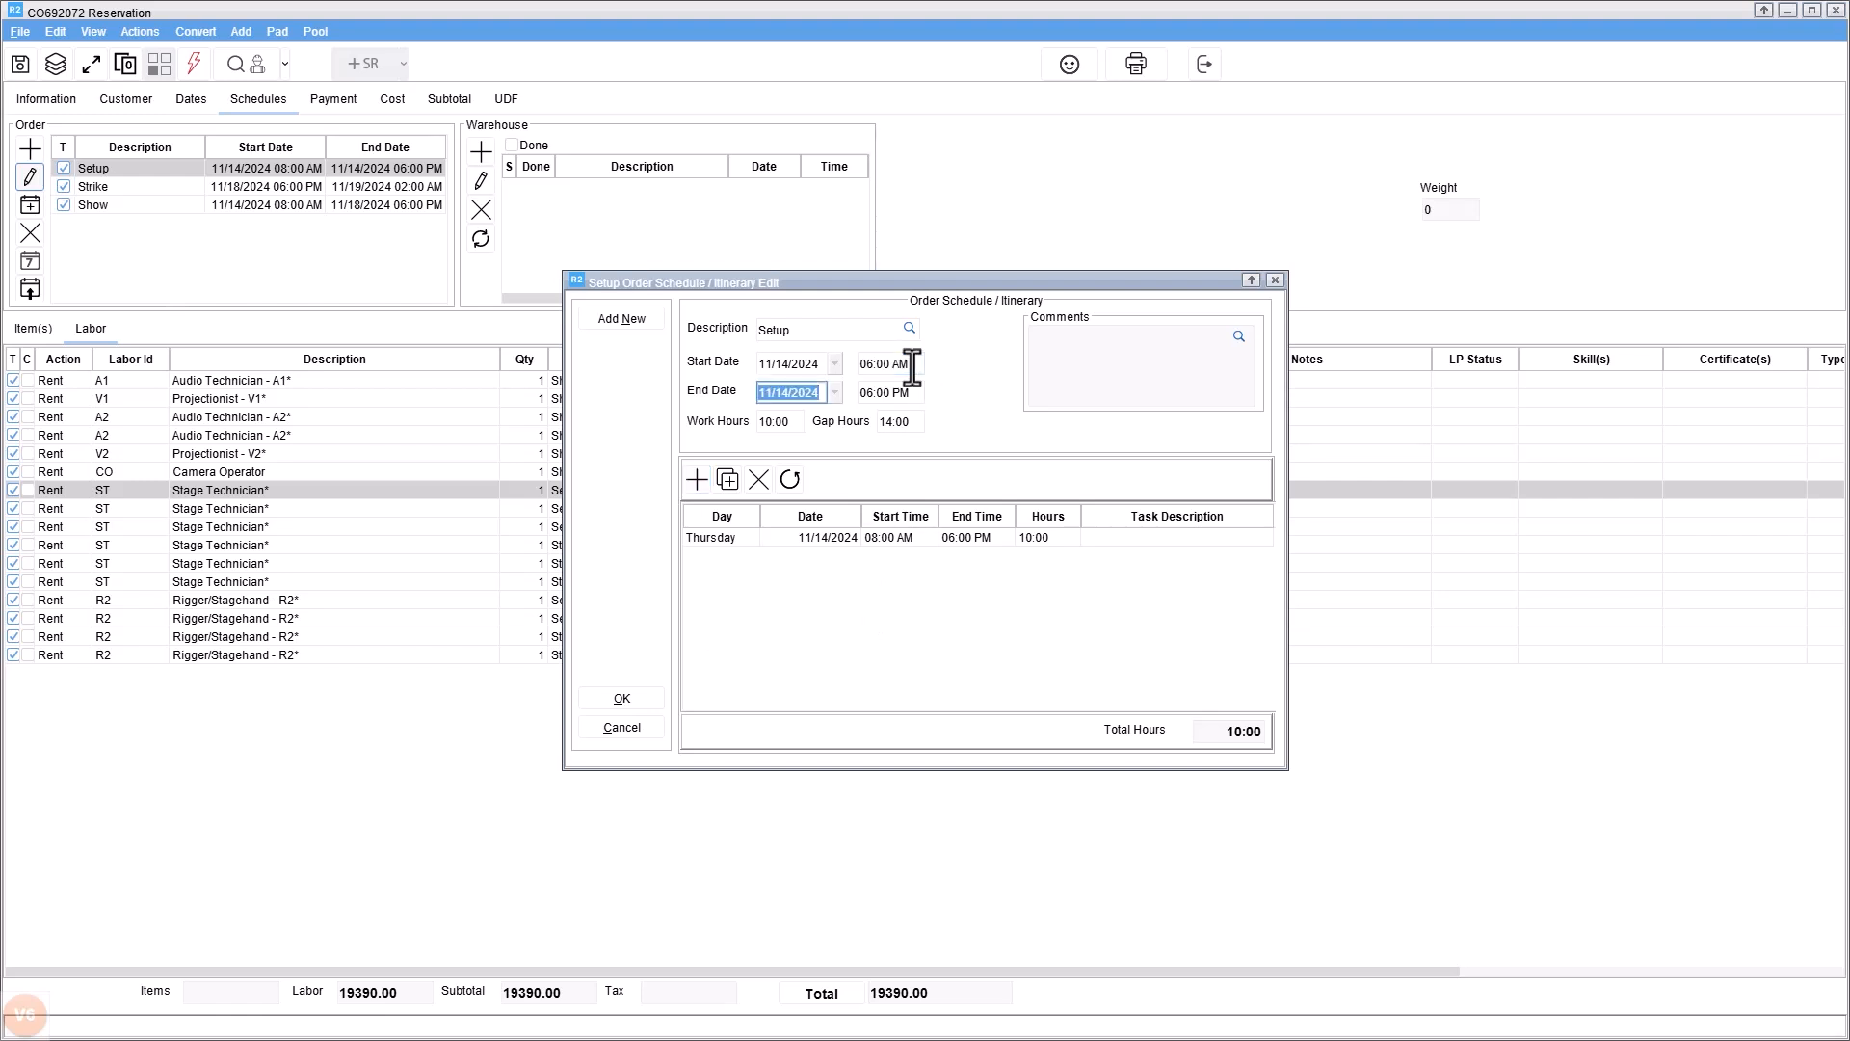
key(Tab)
key(Tab)
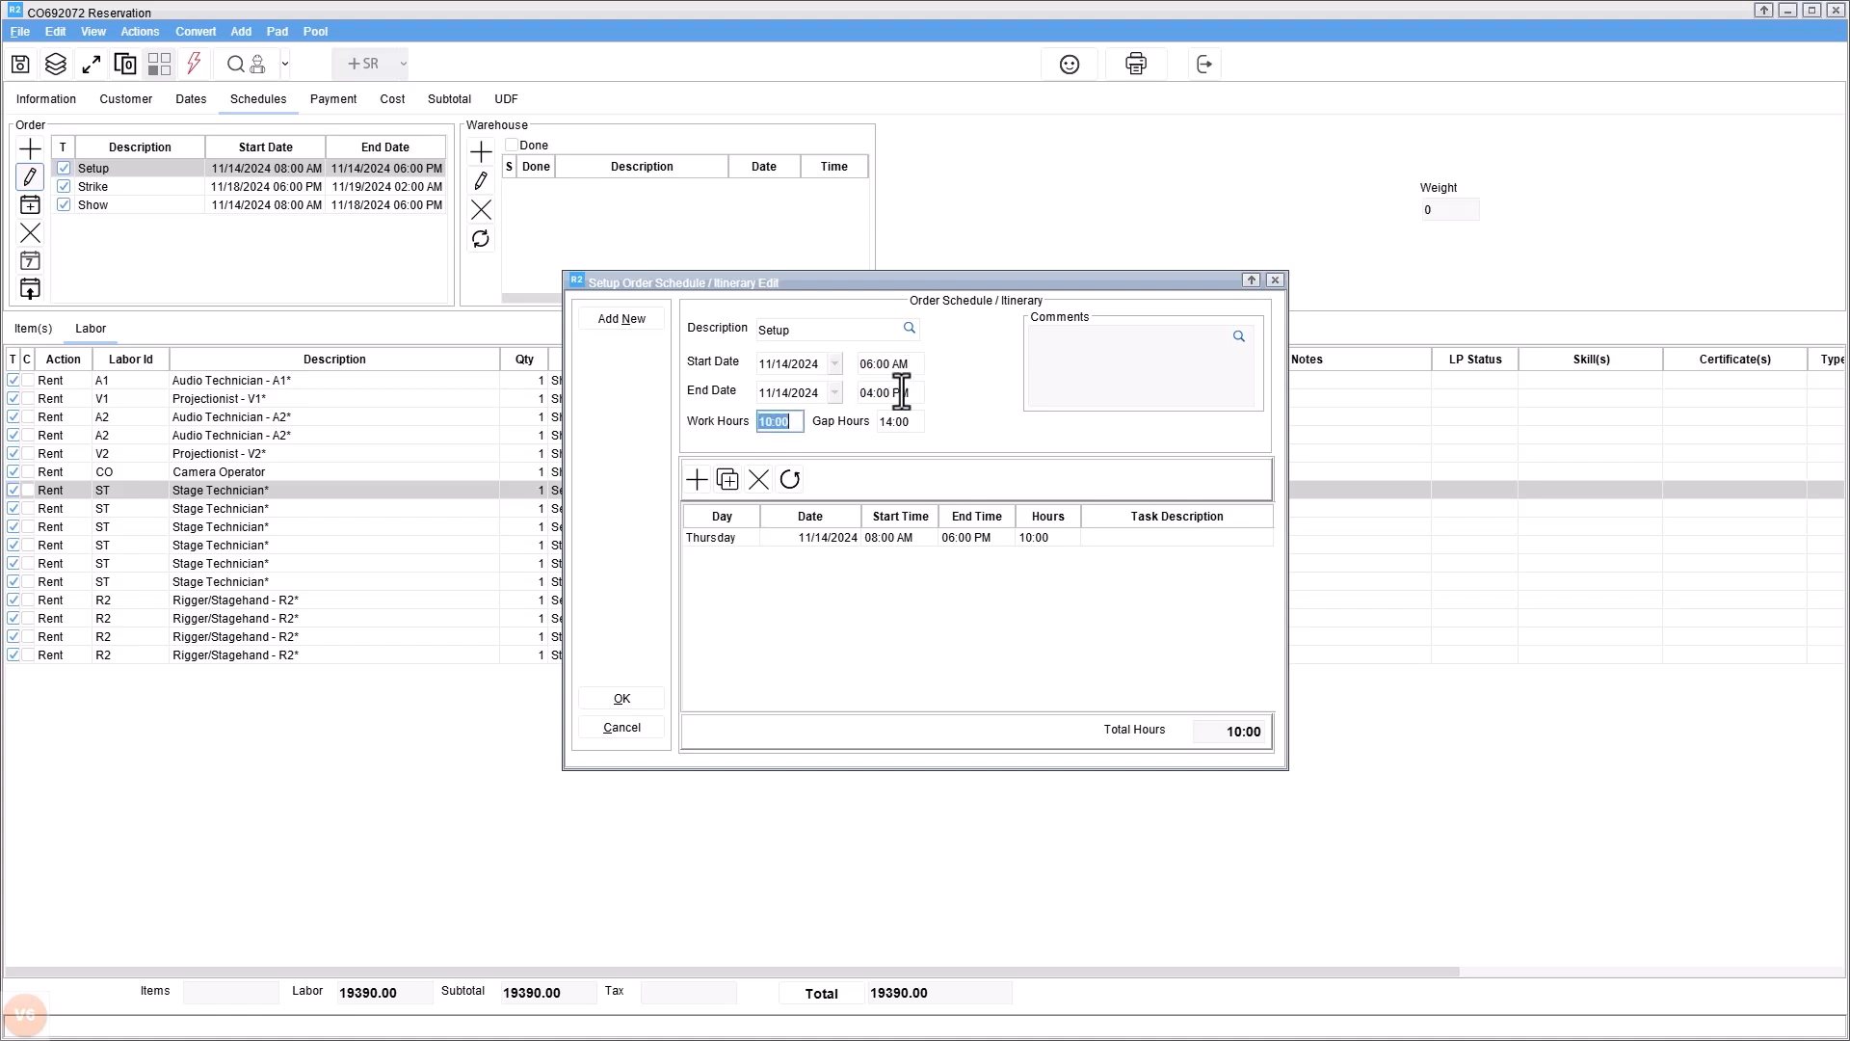
click(789, 478)
click(873, 557)
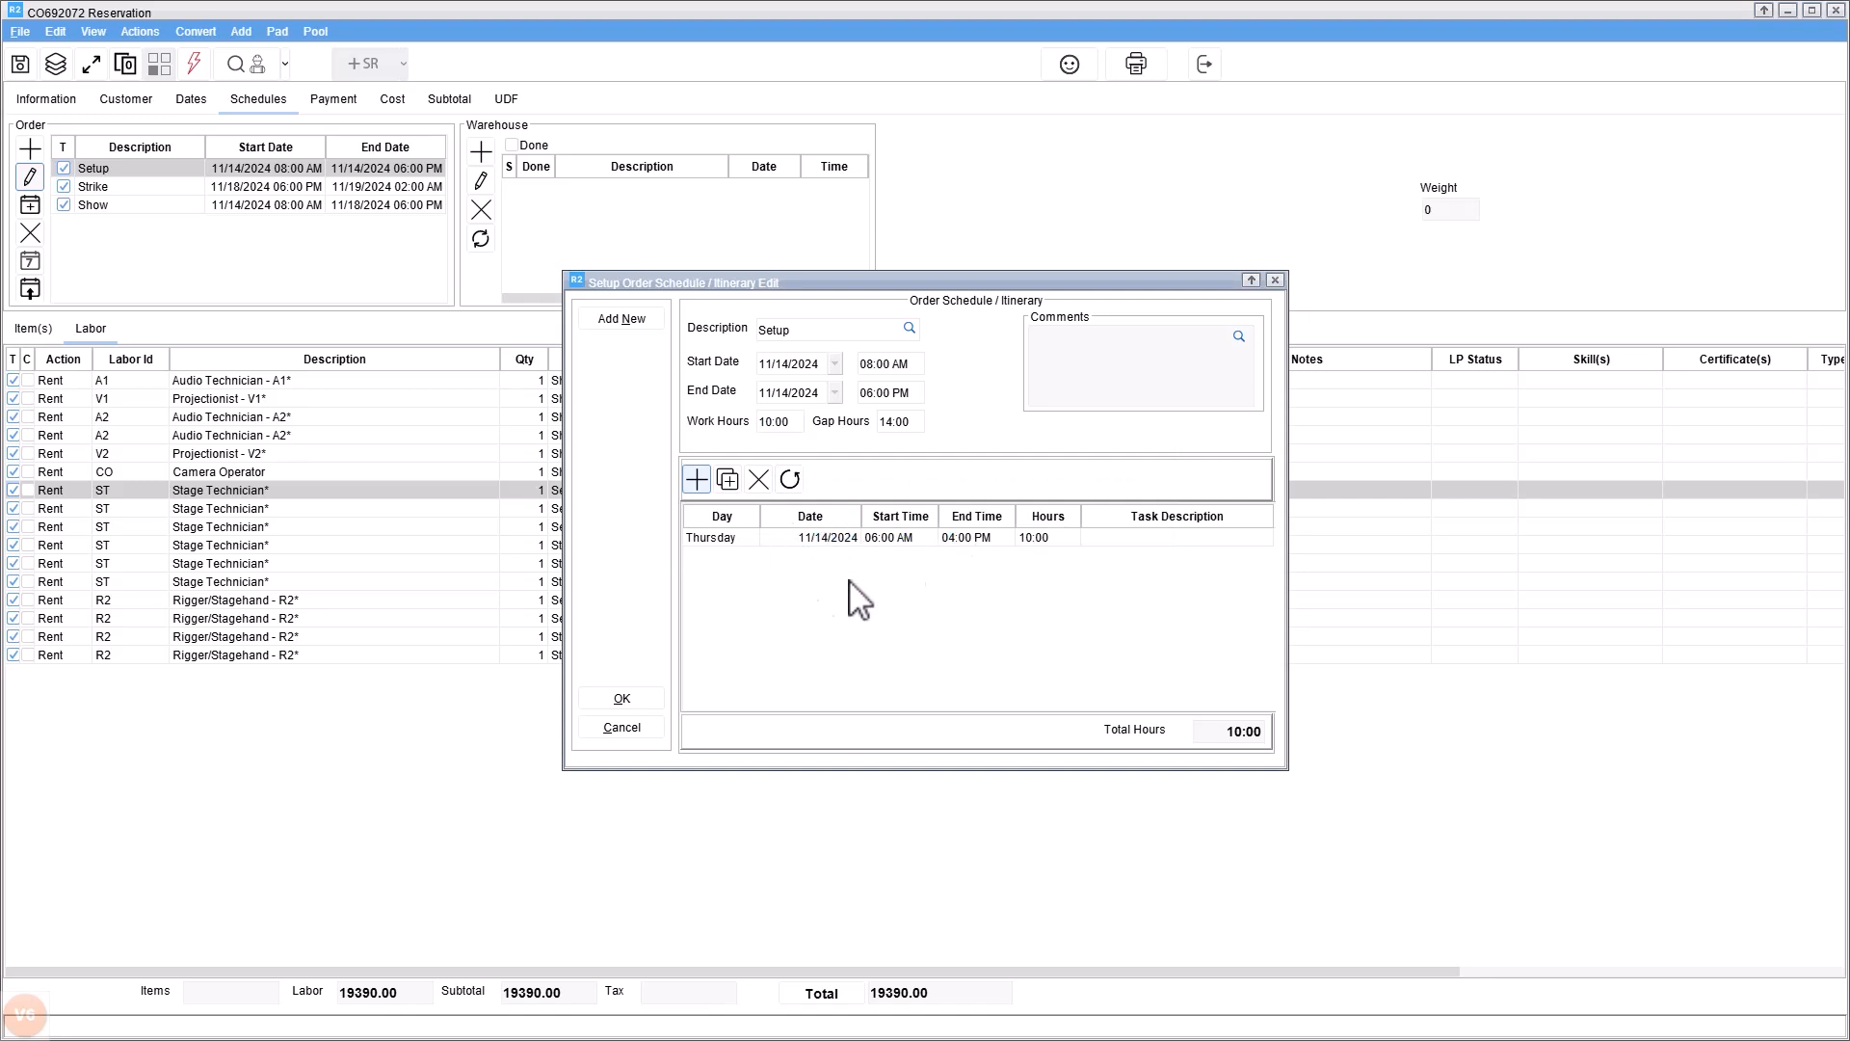
click(621, 698)
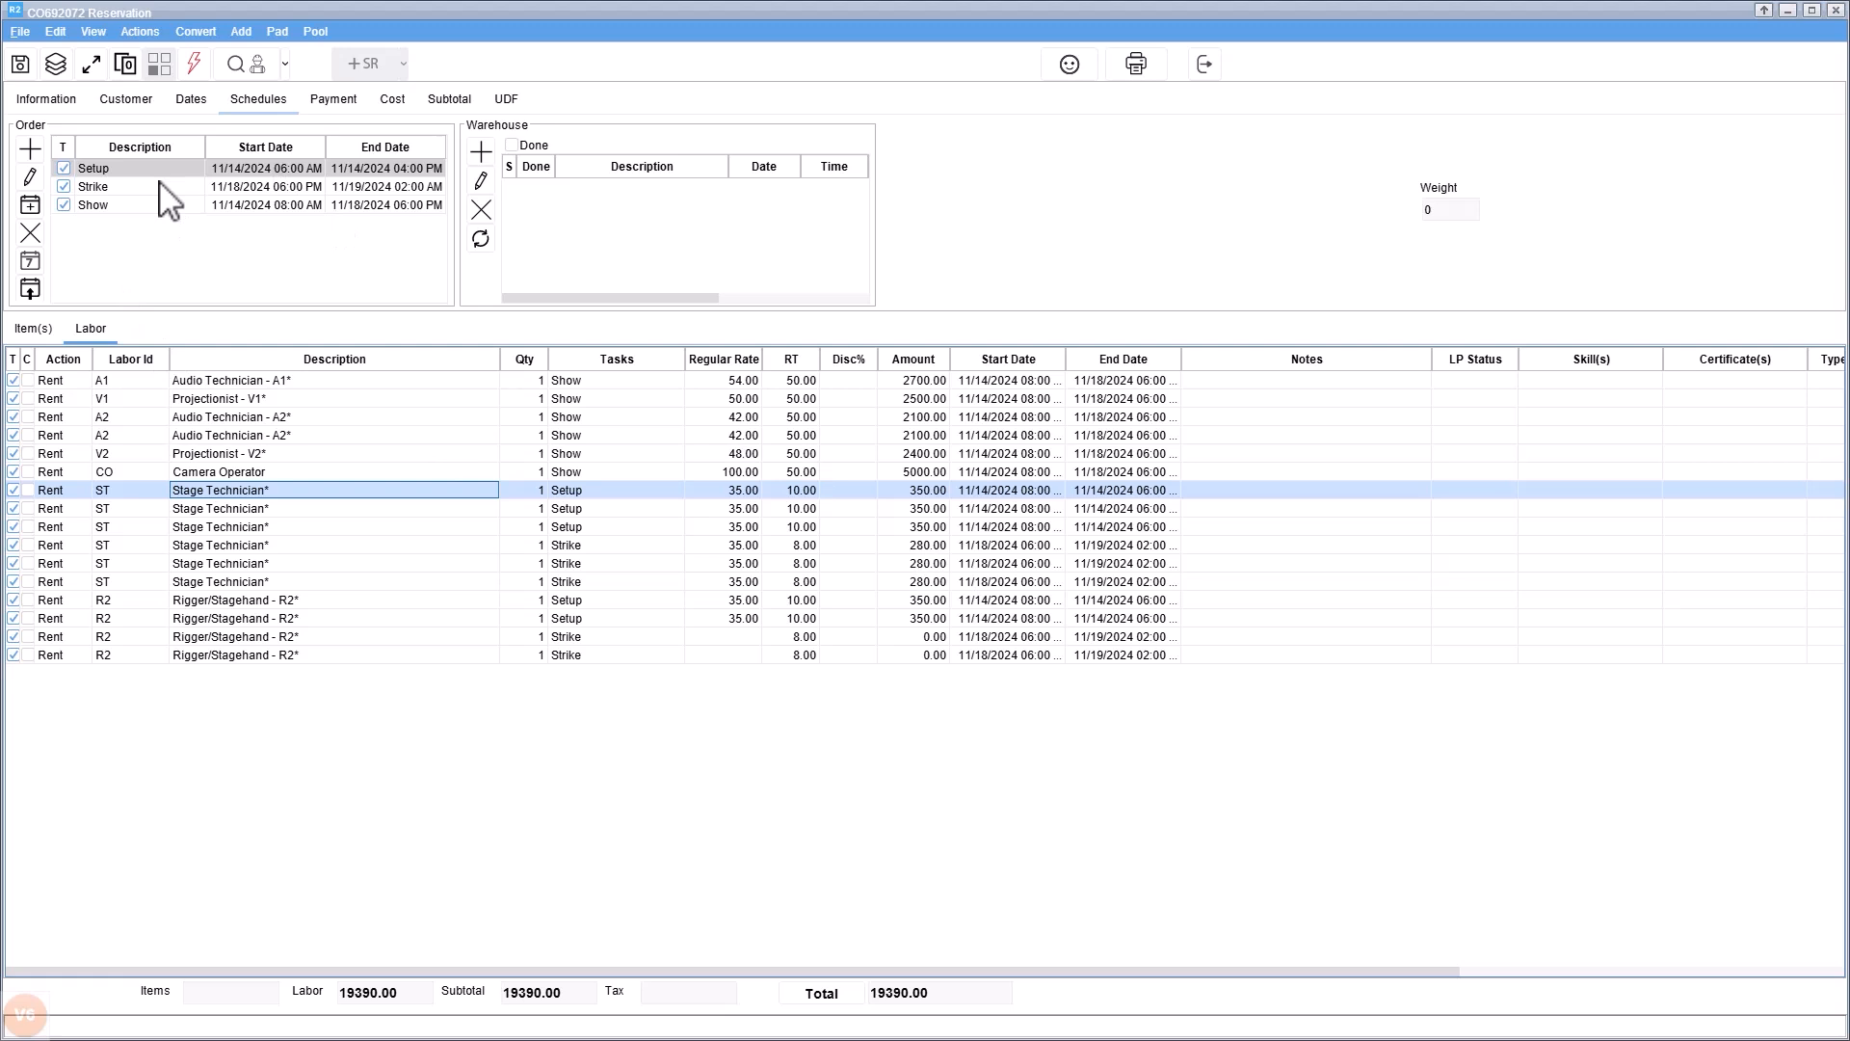
Update the labor lines' dates from the order schedules and widen the Start Date and End Date columns to show full times
click(30, 266)
drag(1065, 363, 1084, 362)
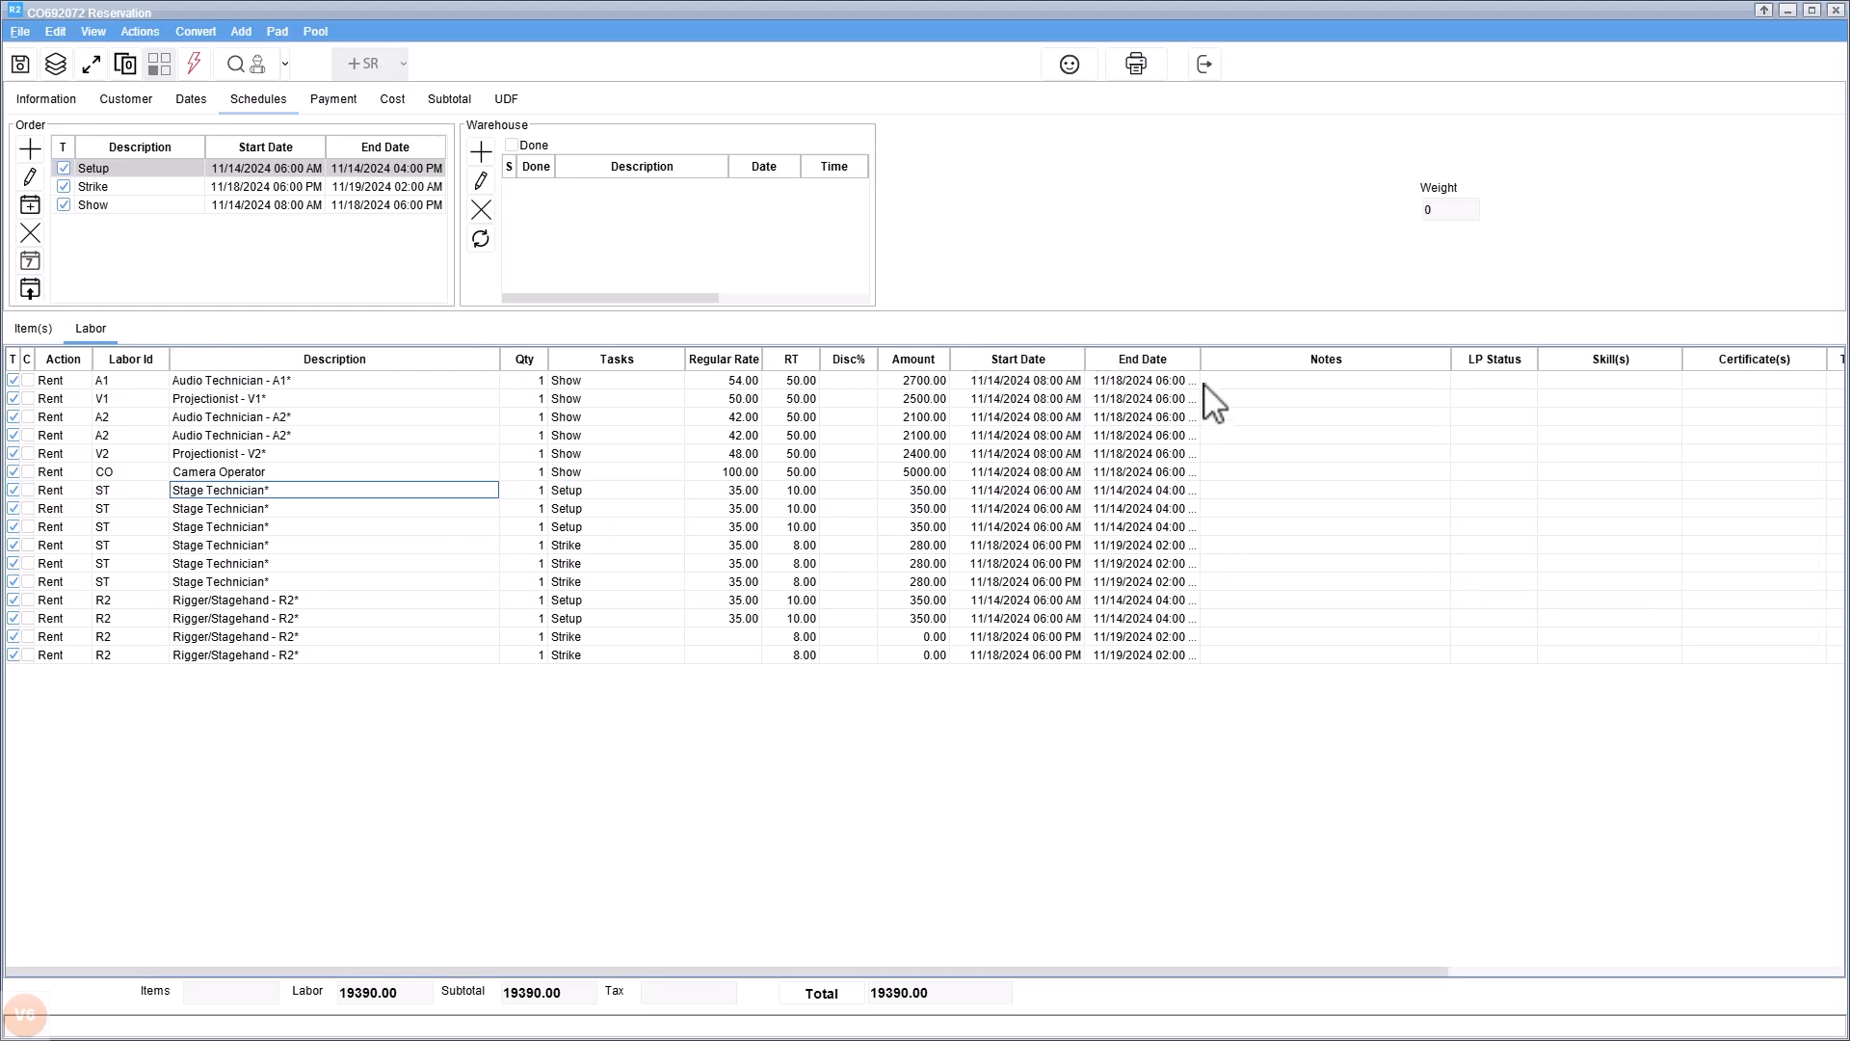
drag(1201, 363, 1217, 362)
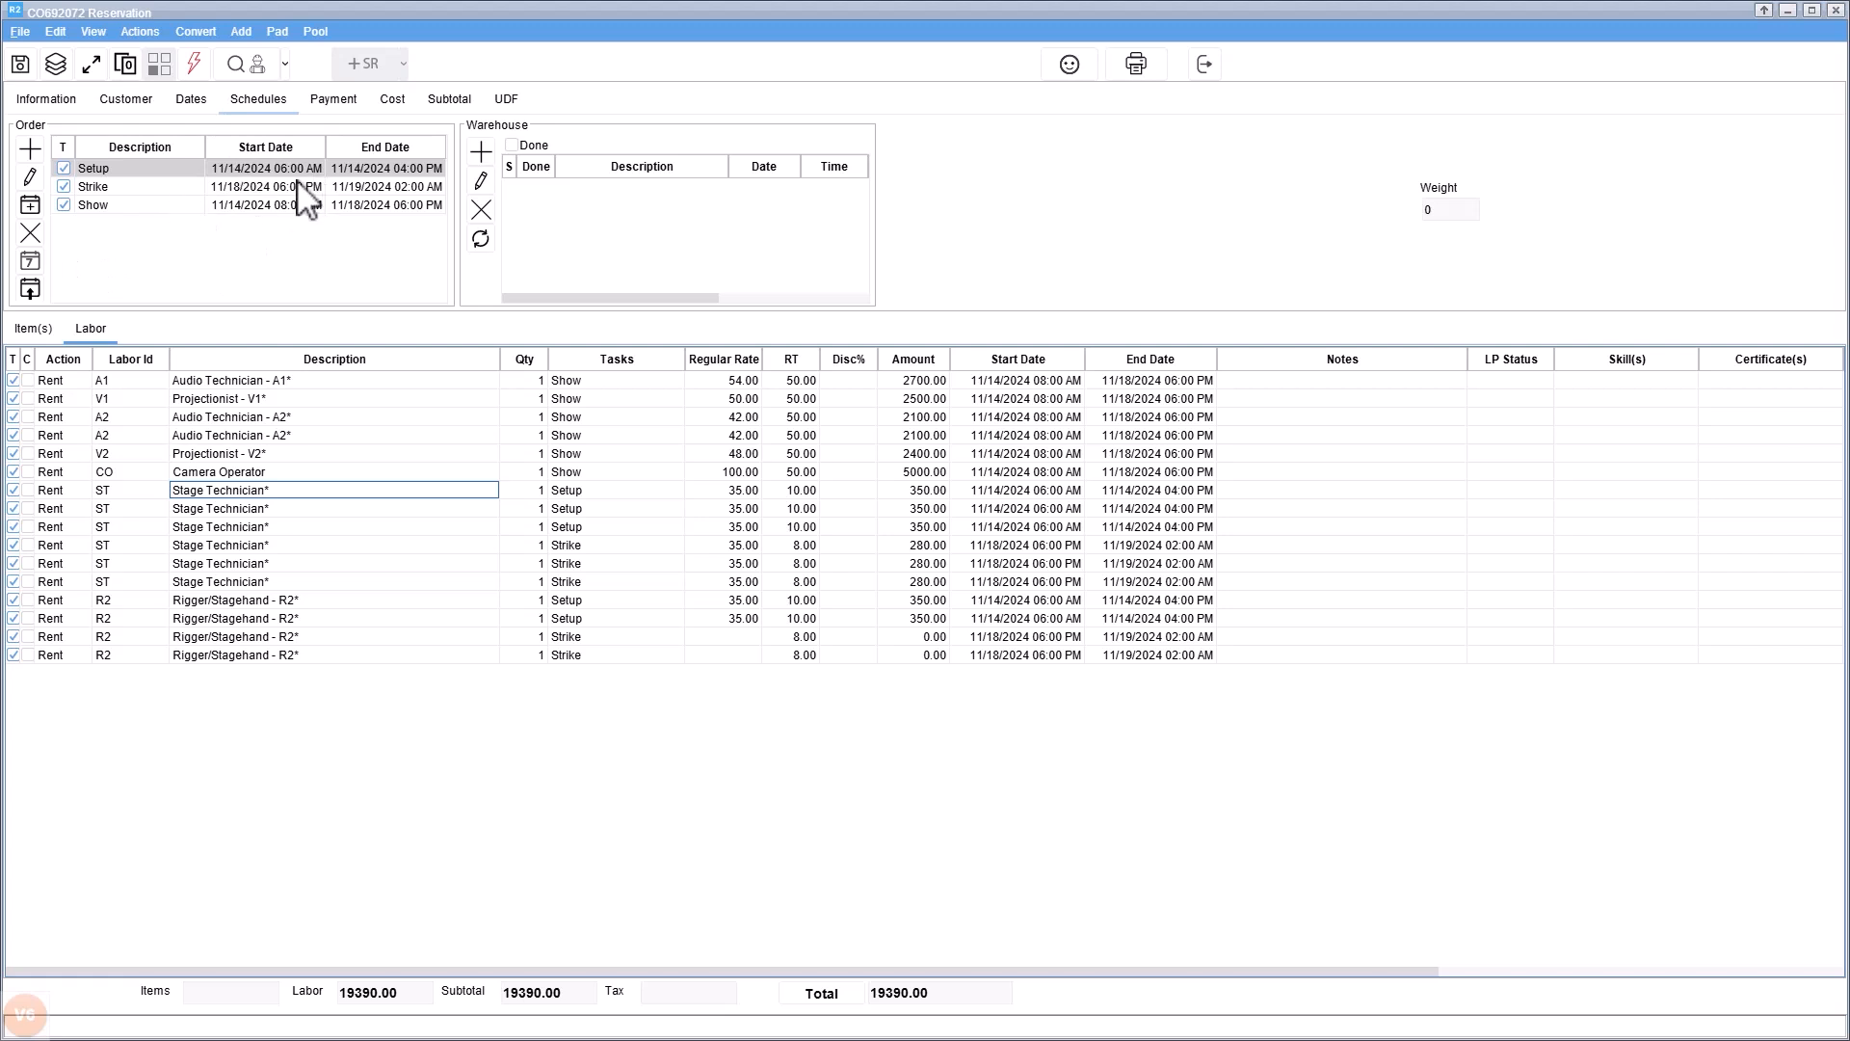
click(30, 260)
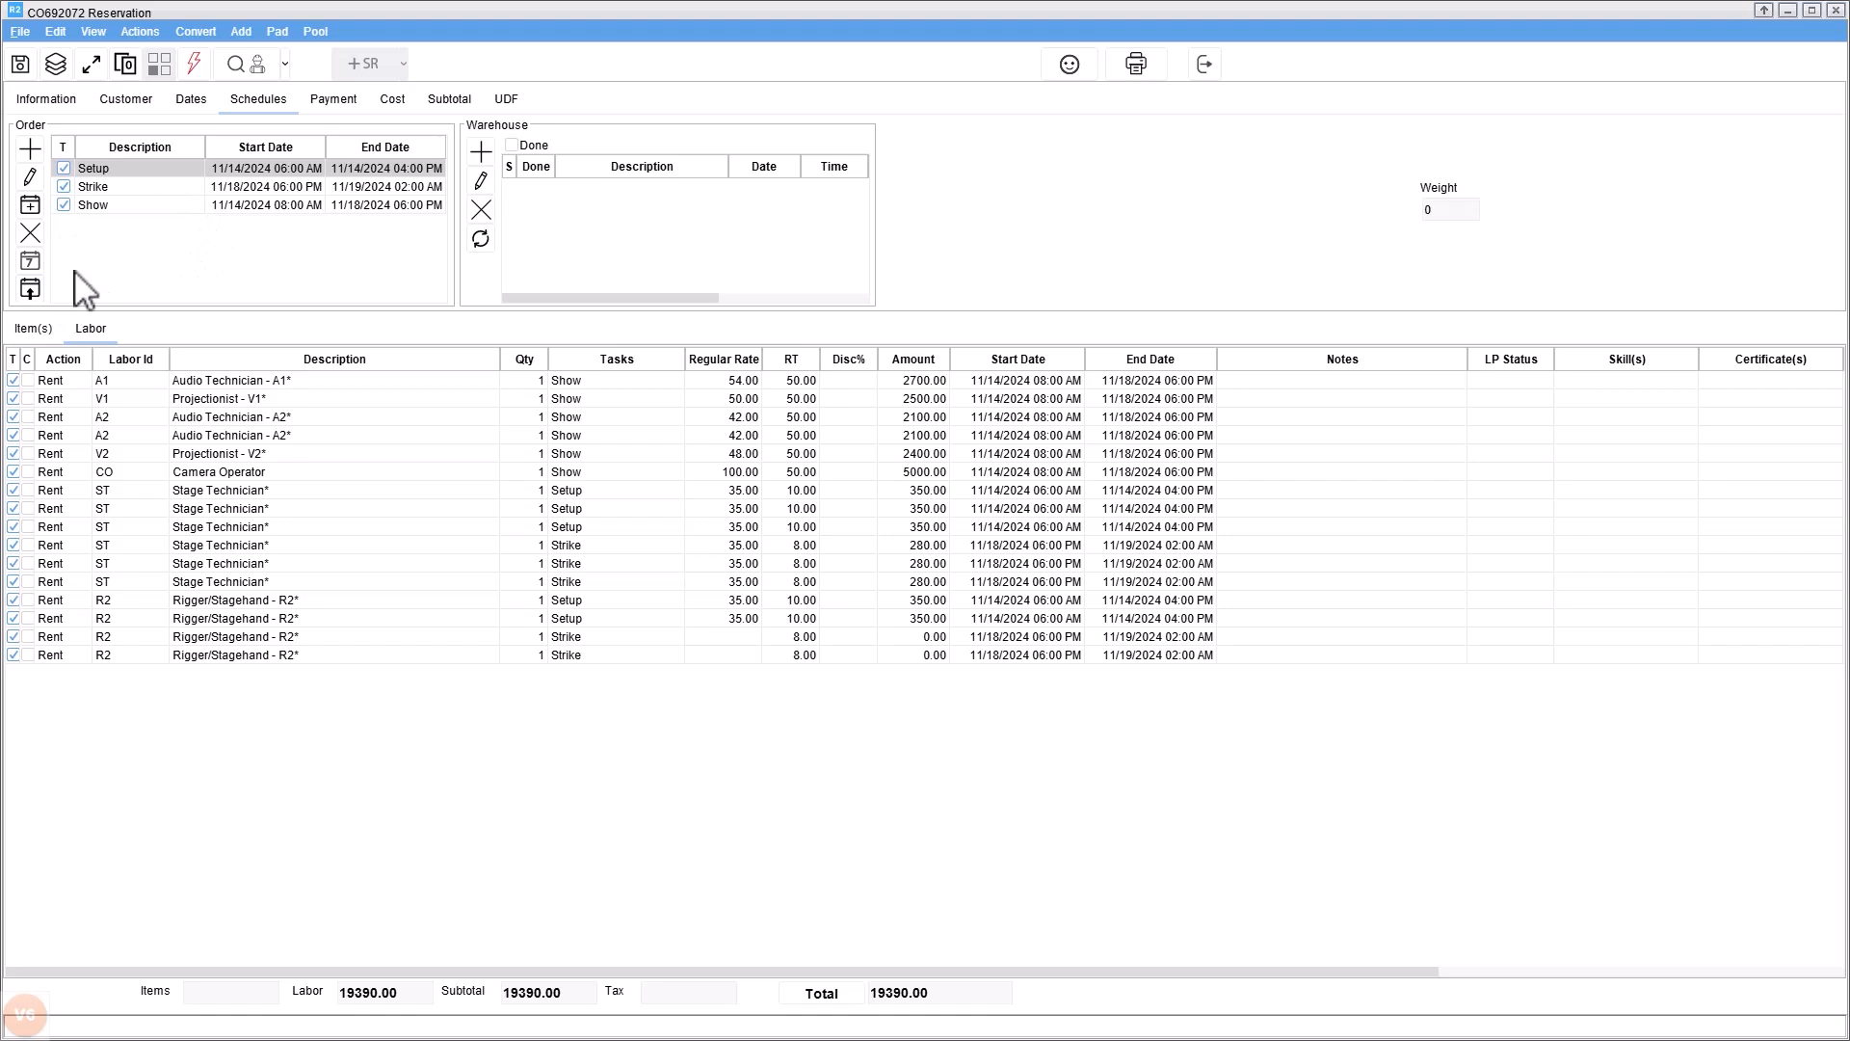
Search orders for "nikon" and import the schedules of the Image is Everything reservation starting 10/08/2024
click(30, 289)
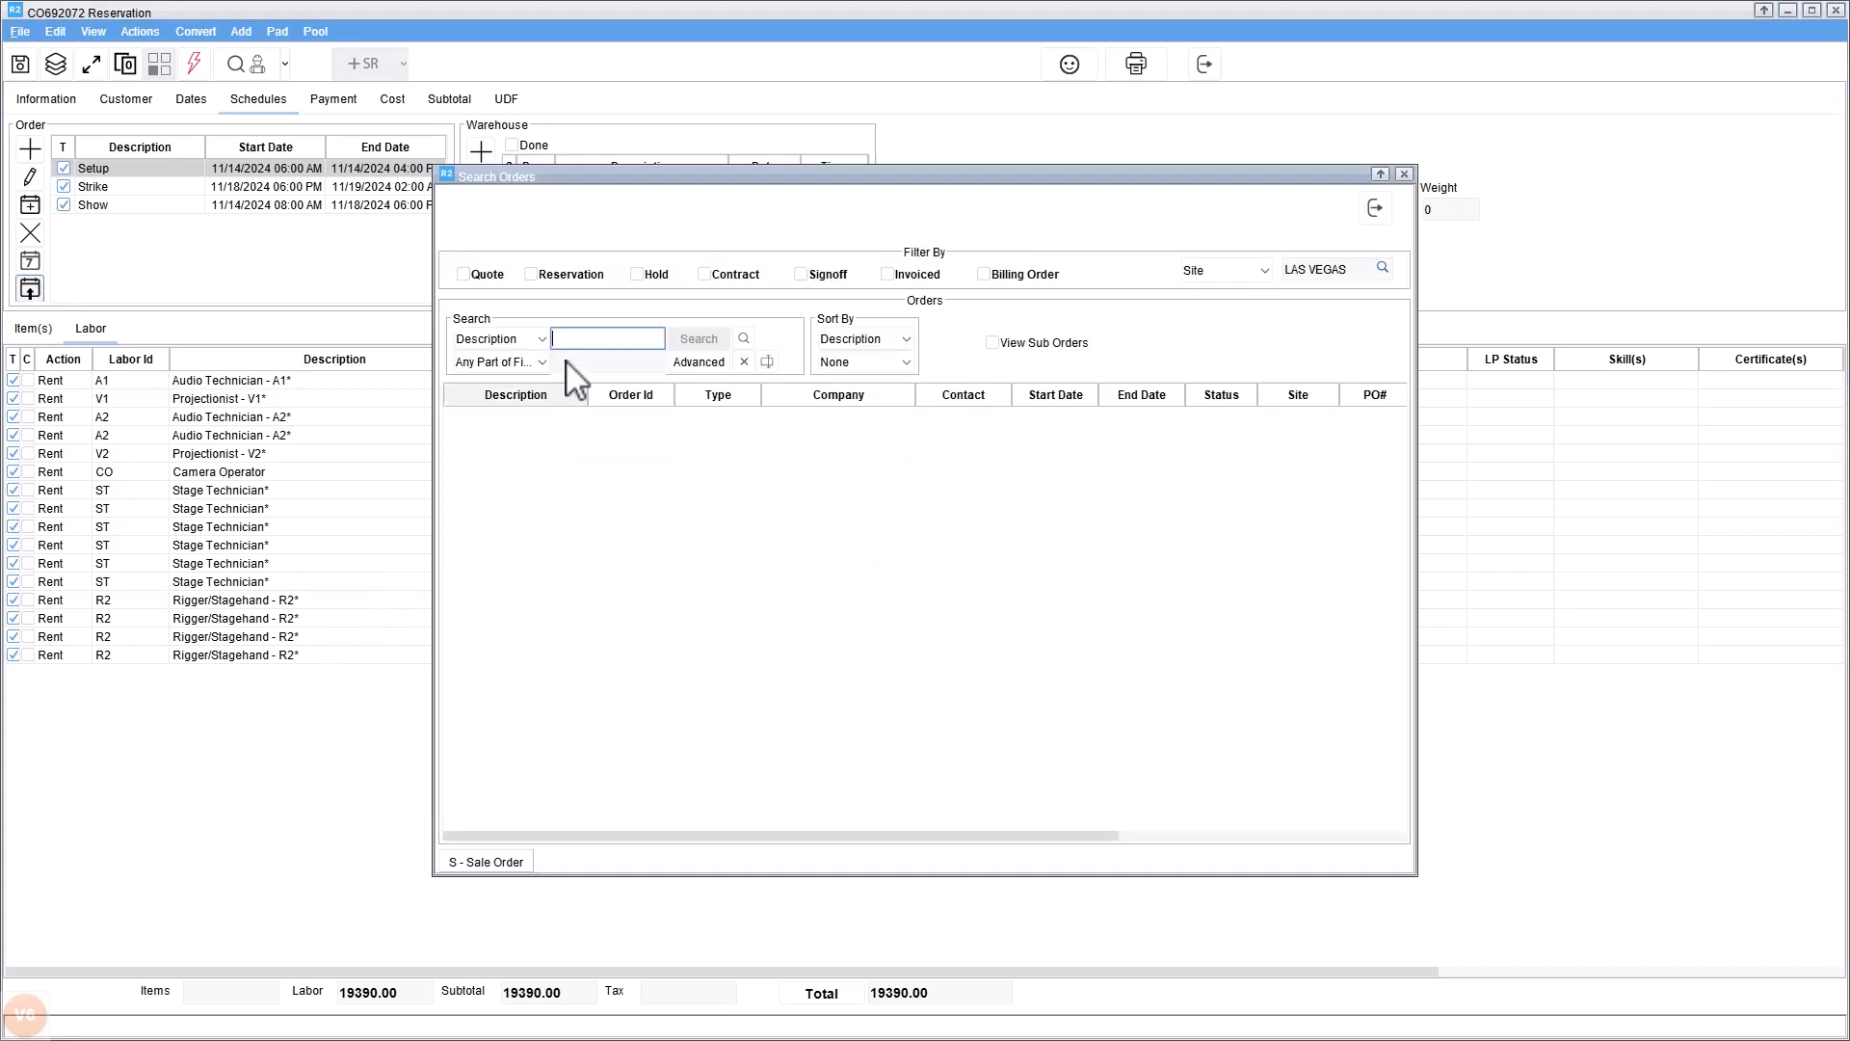
text(rk)
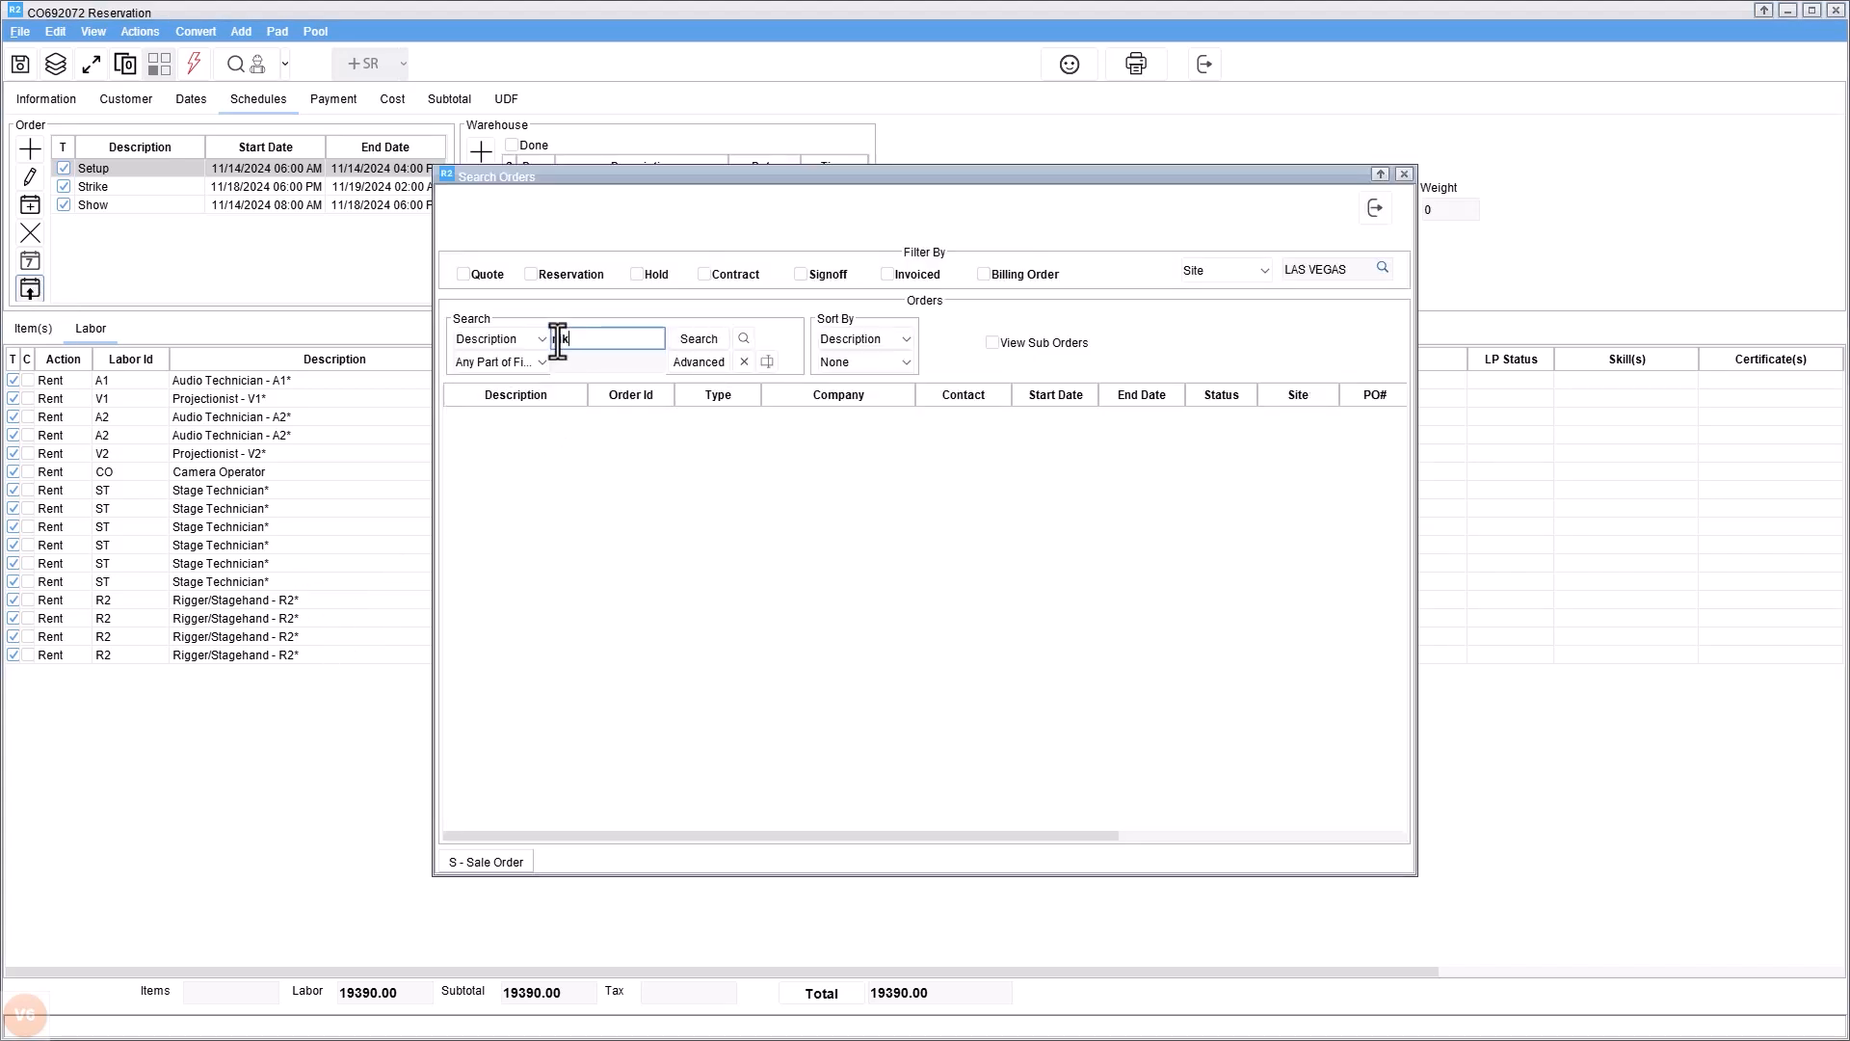
click(696, 345)
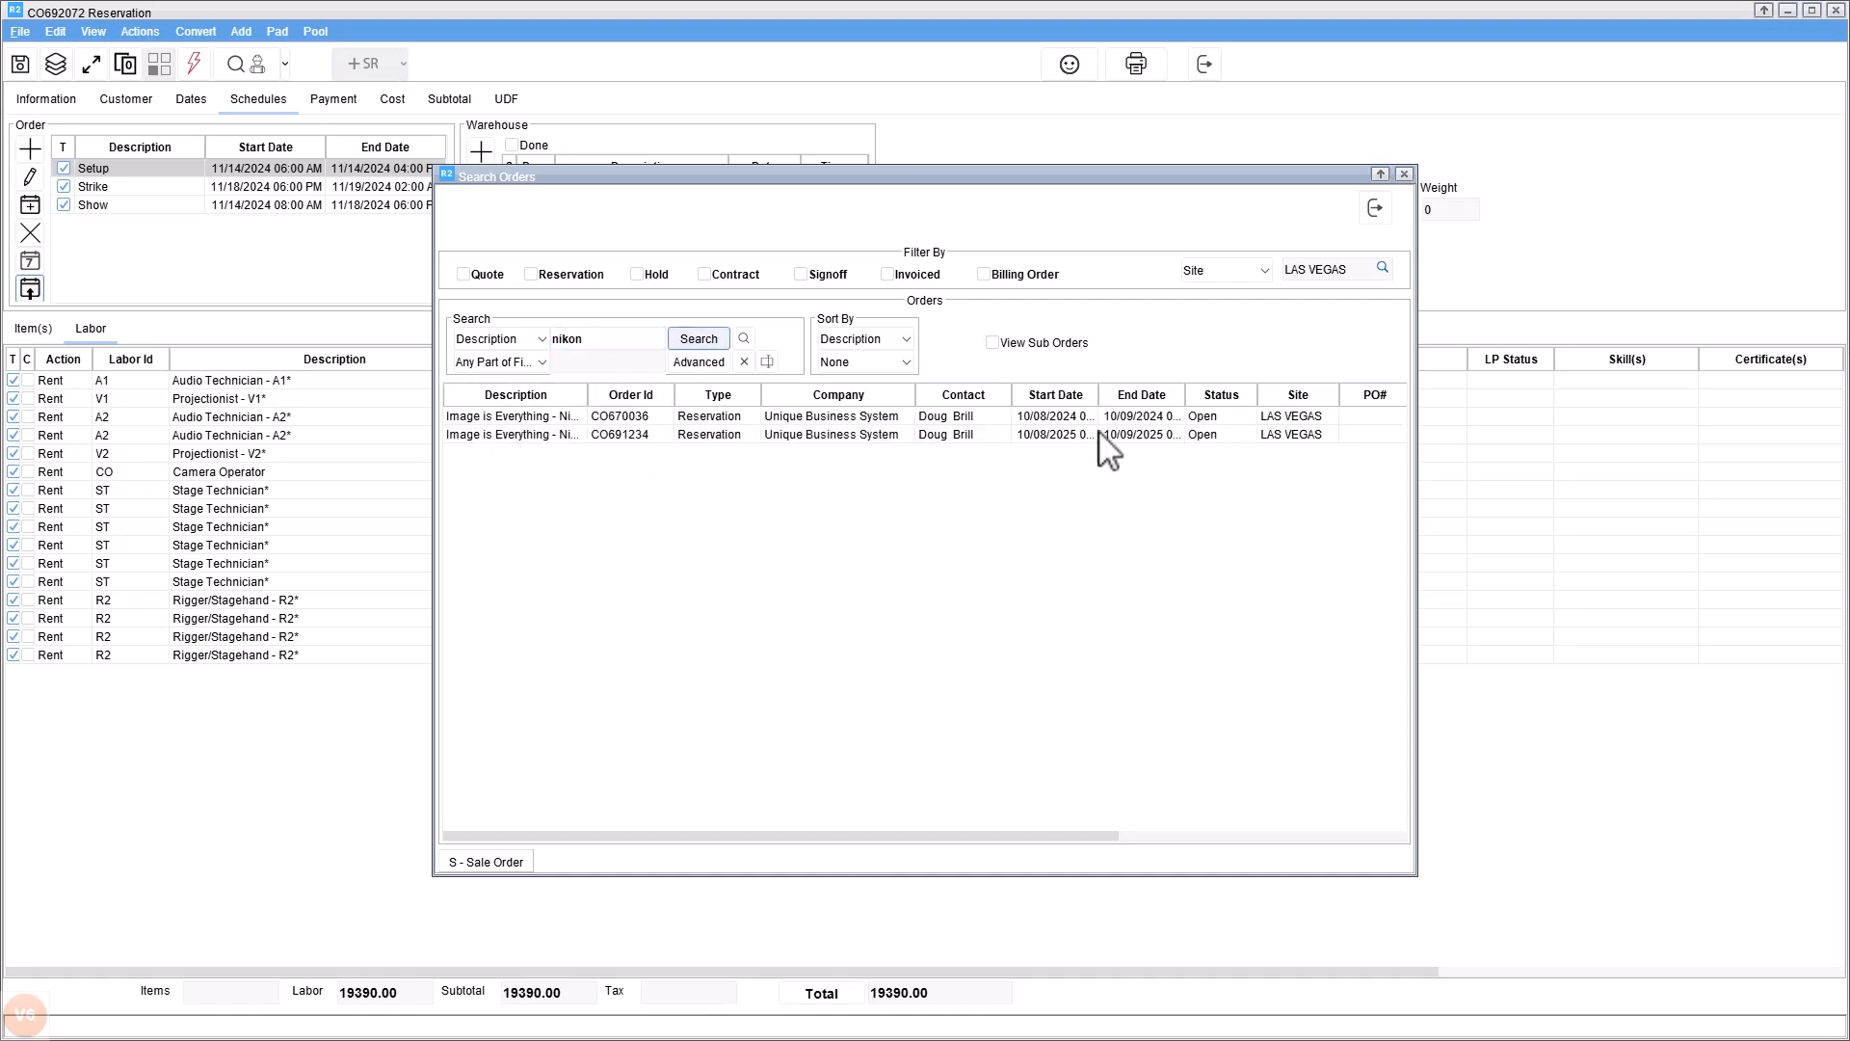
double_click(529, 415)
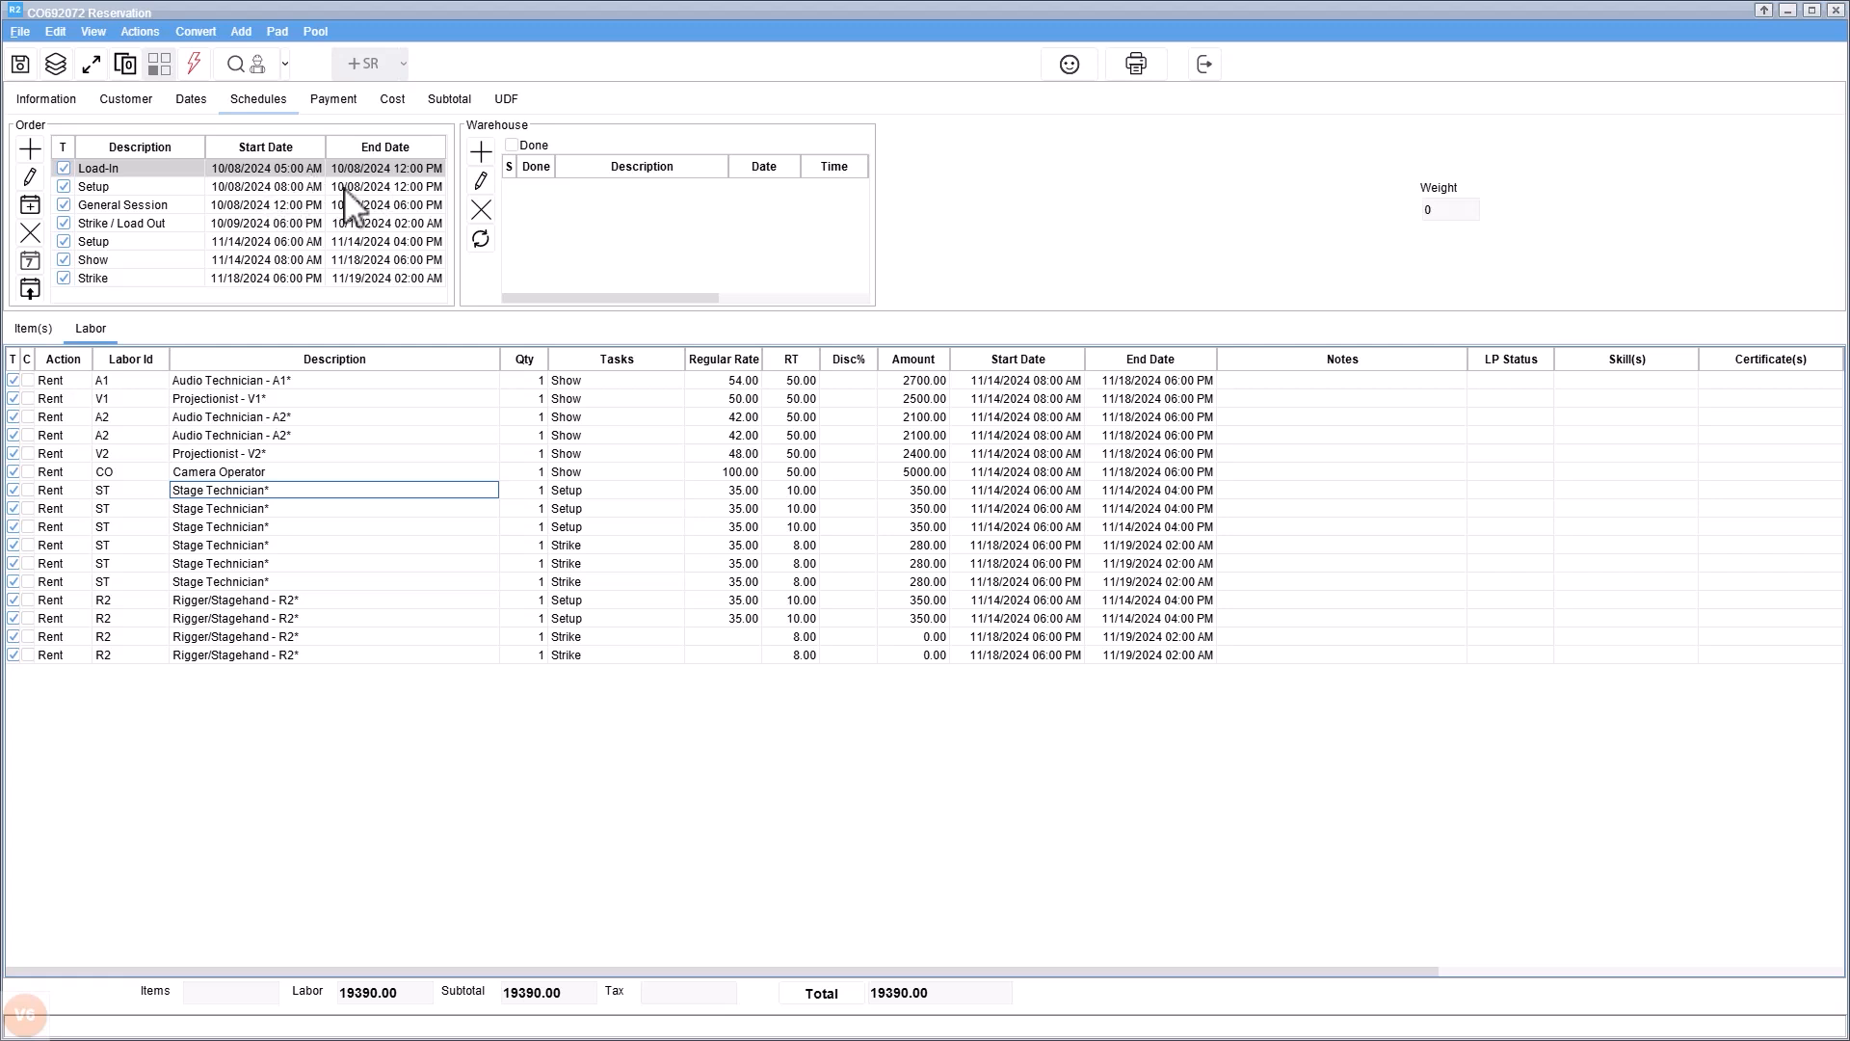
Delete the imported order schedules from Load-In through Strike / Load Out
shift+click(126, 223)
click(29, 234)
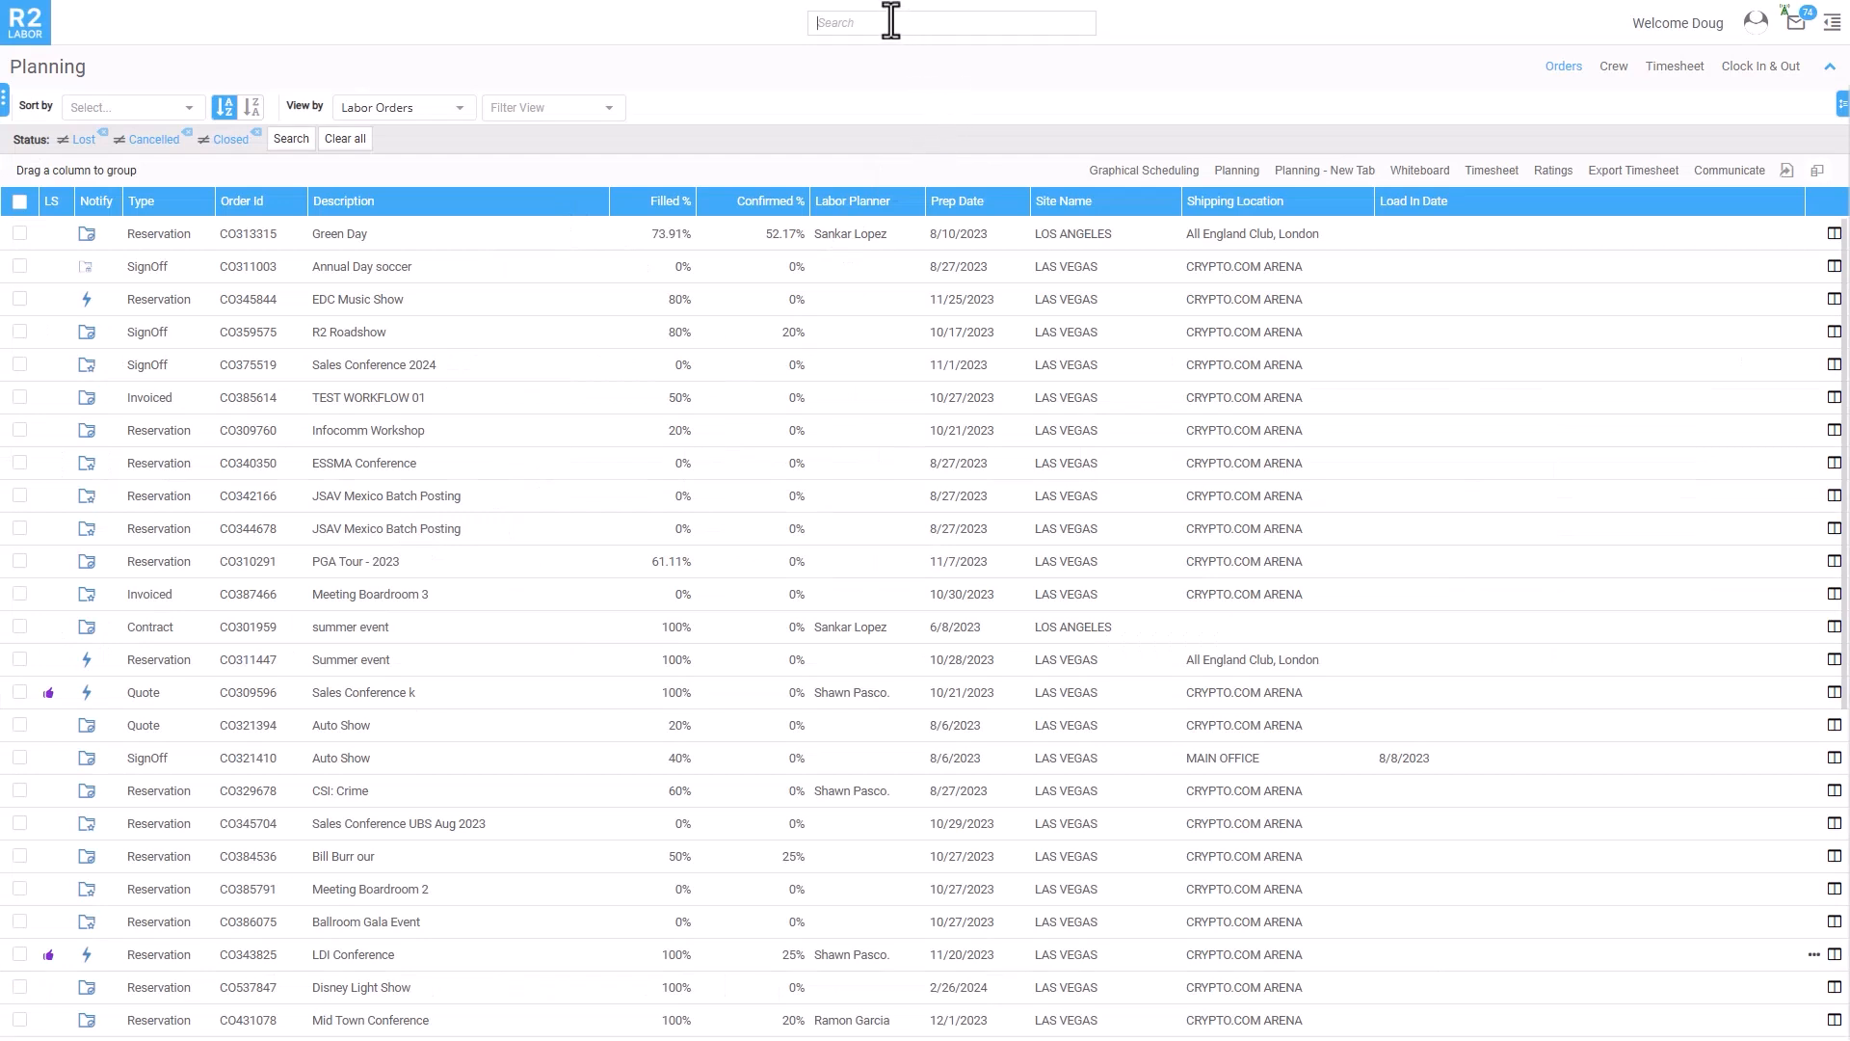
Search the planning orders for "fall" and open the tasks of the Fall Classic Rock Festival 2024 order
text(fall)
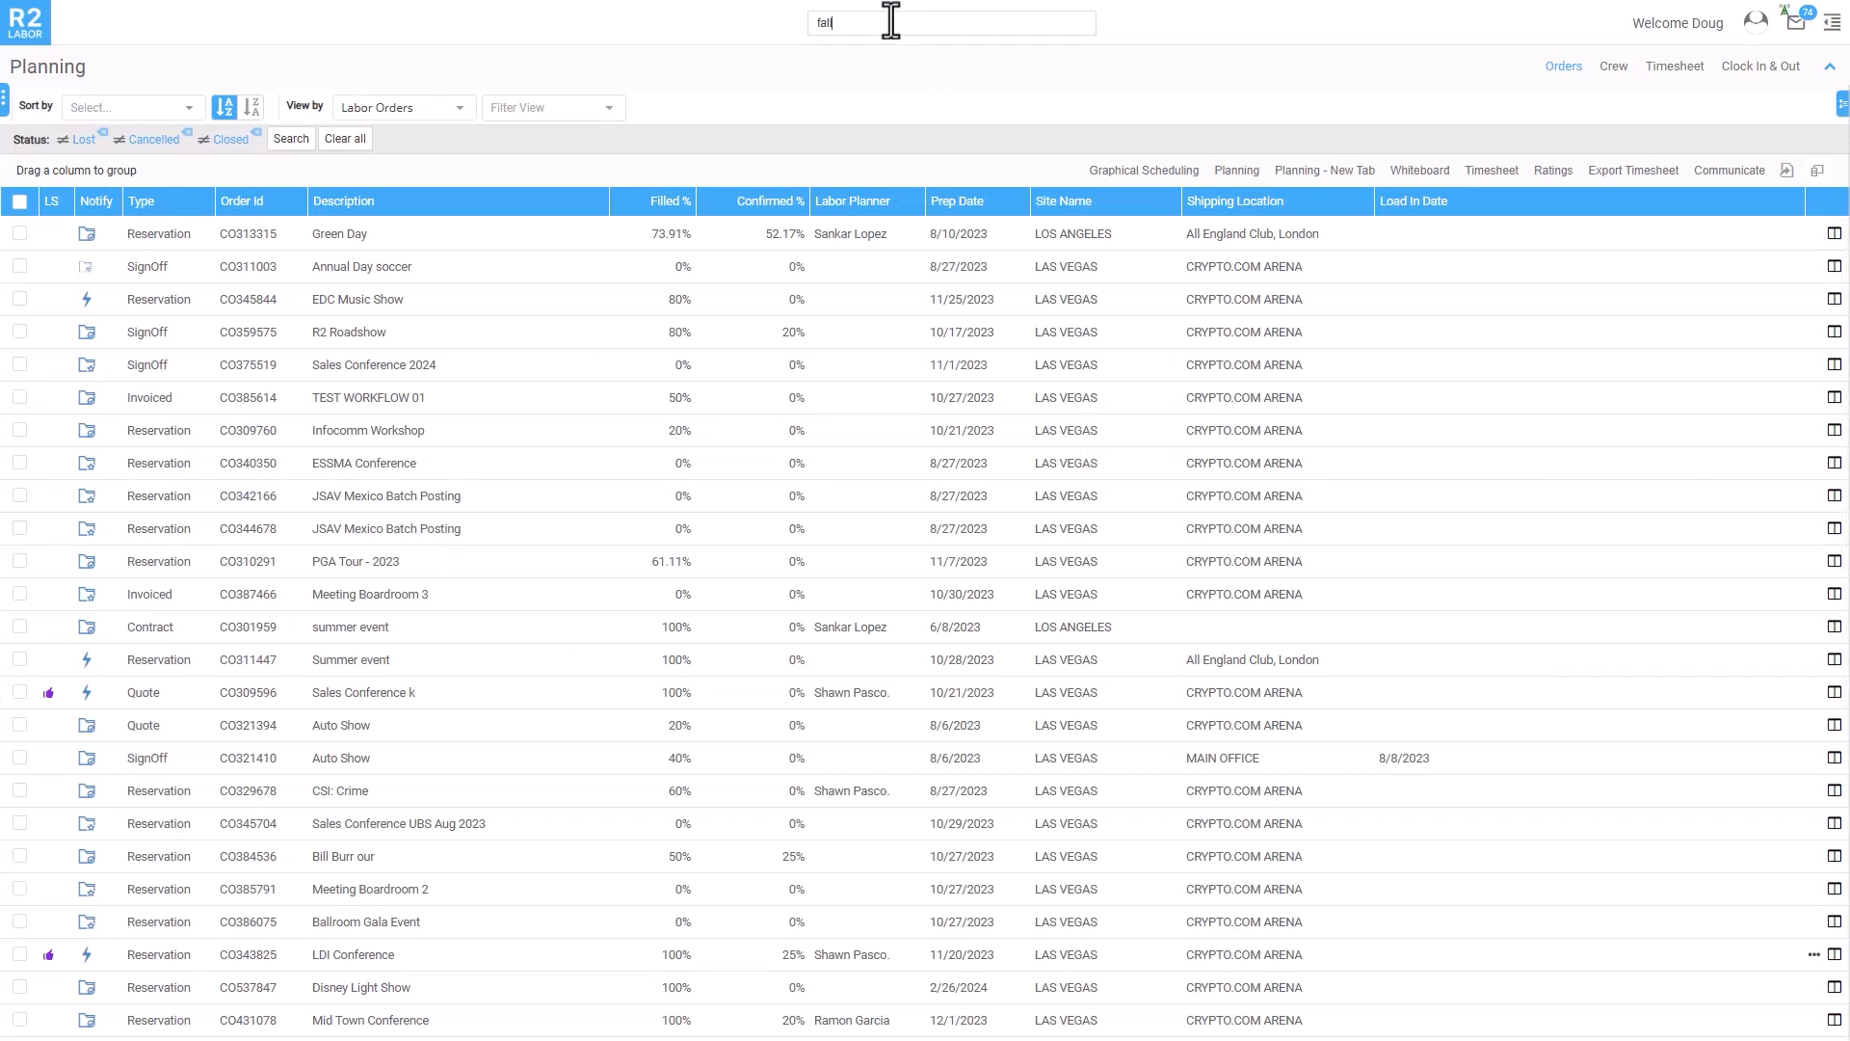
click(929, 60)
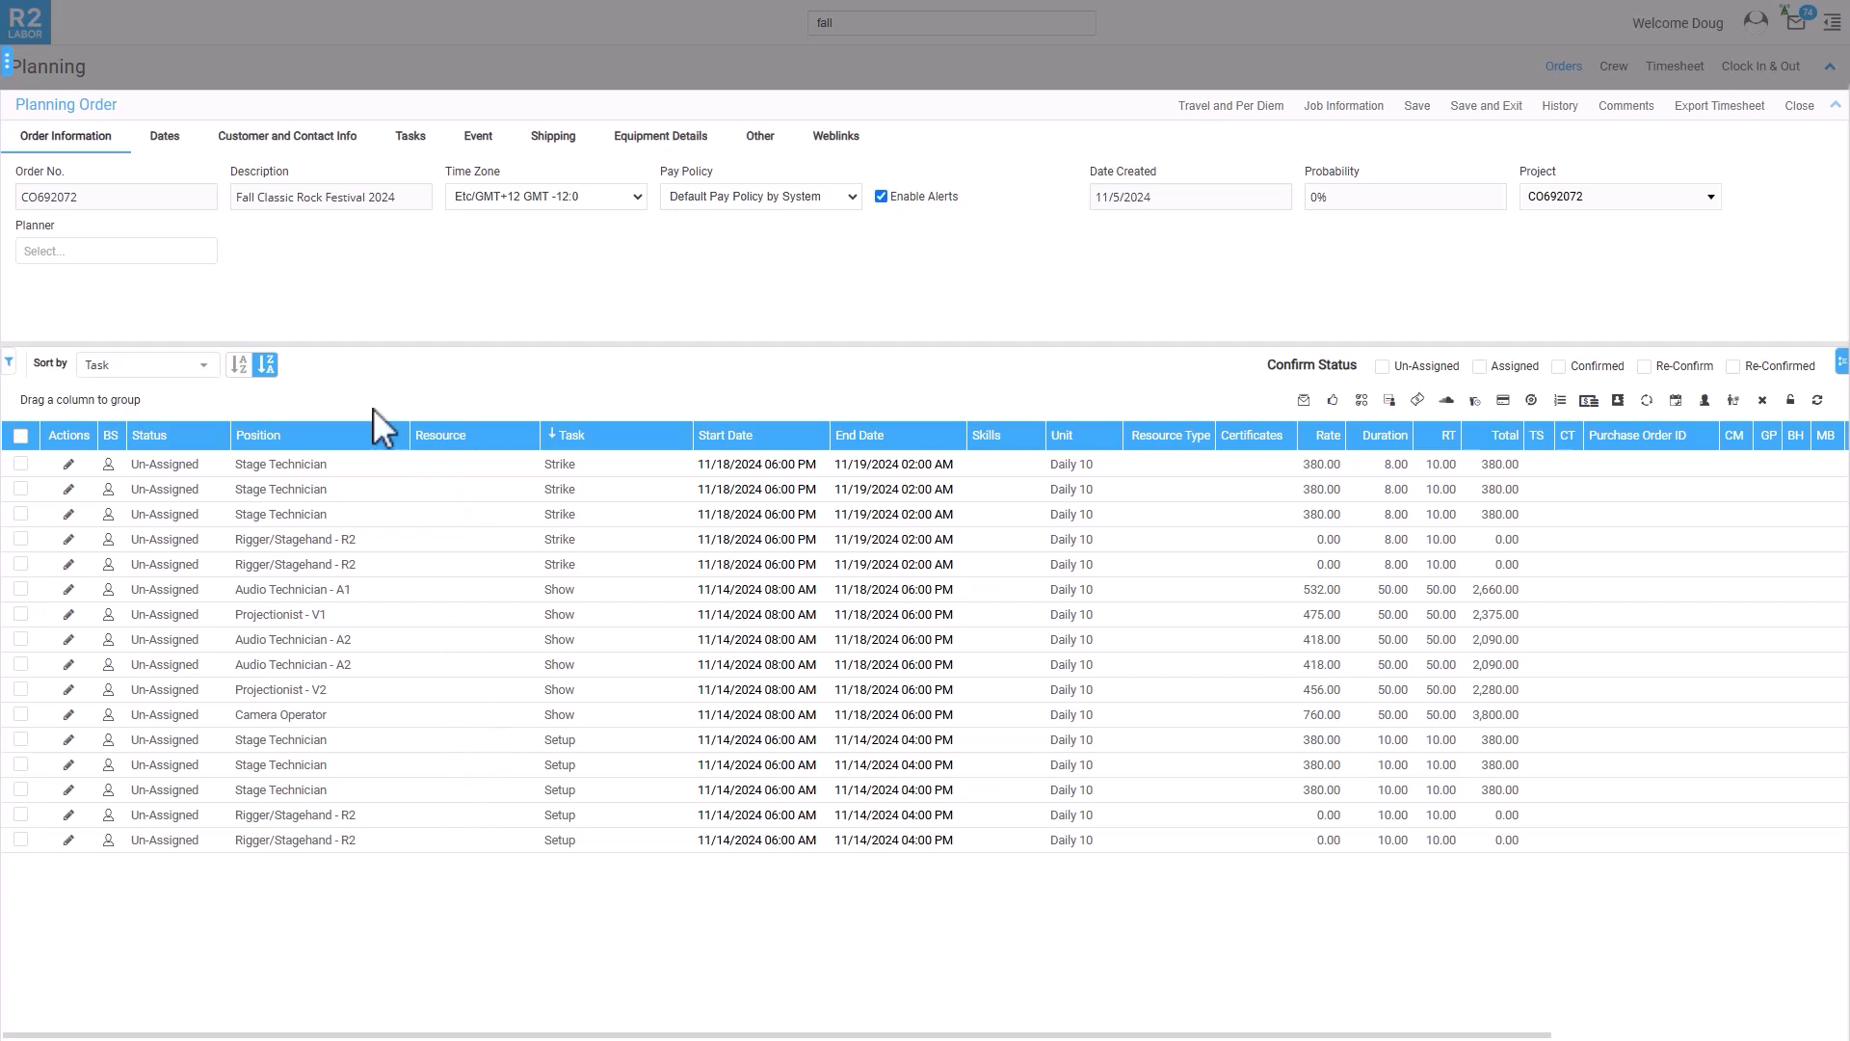
click(409, 143)
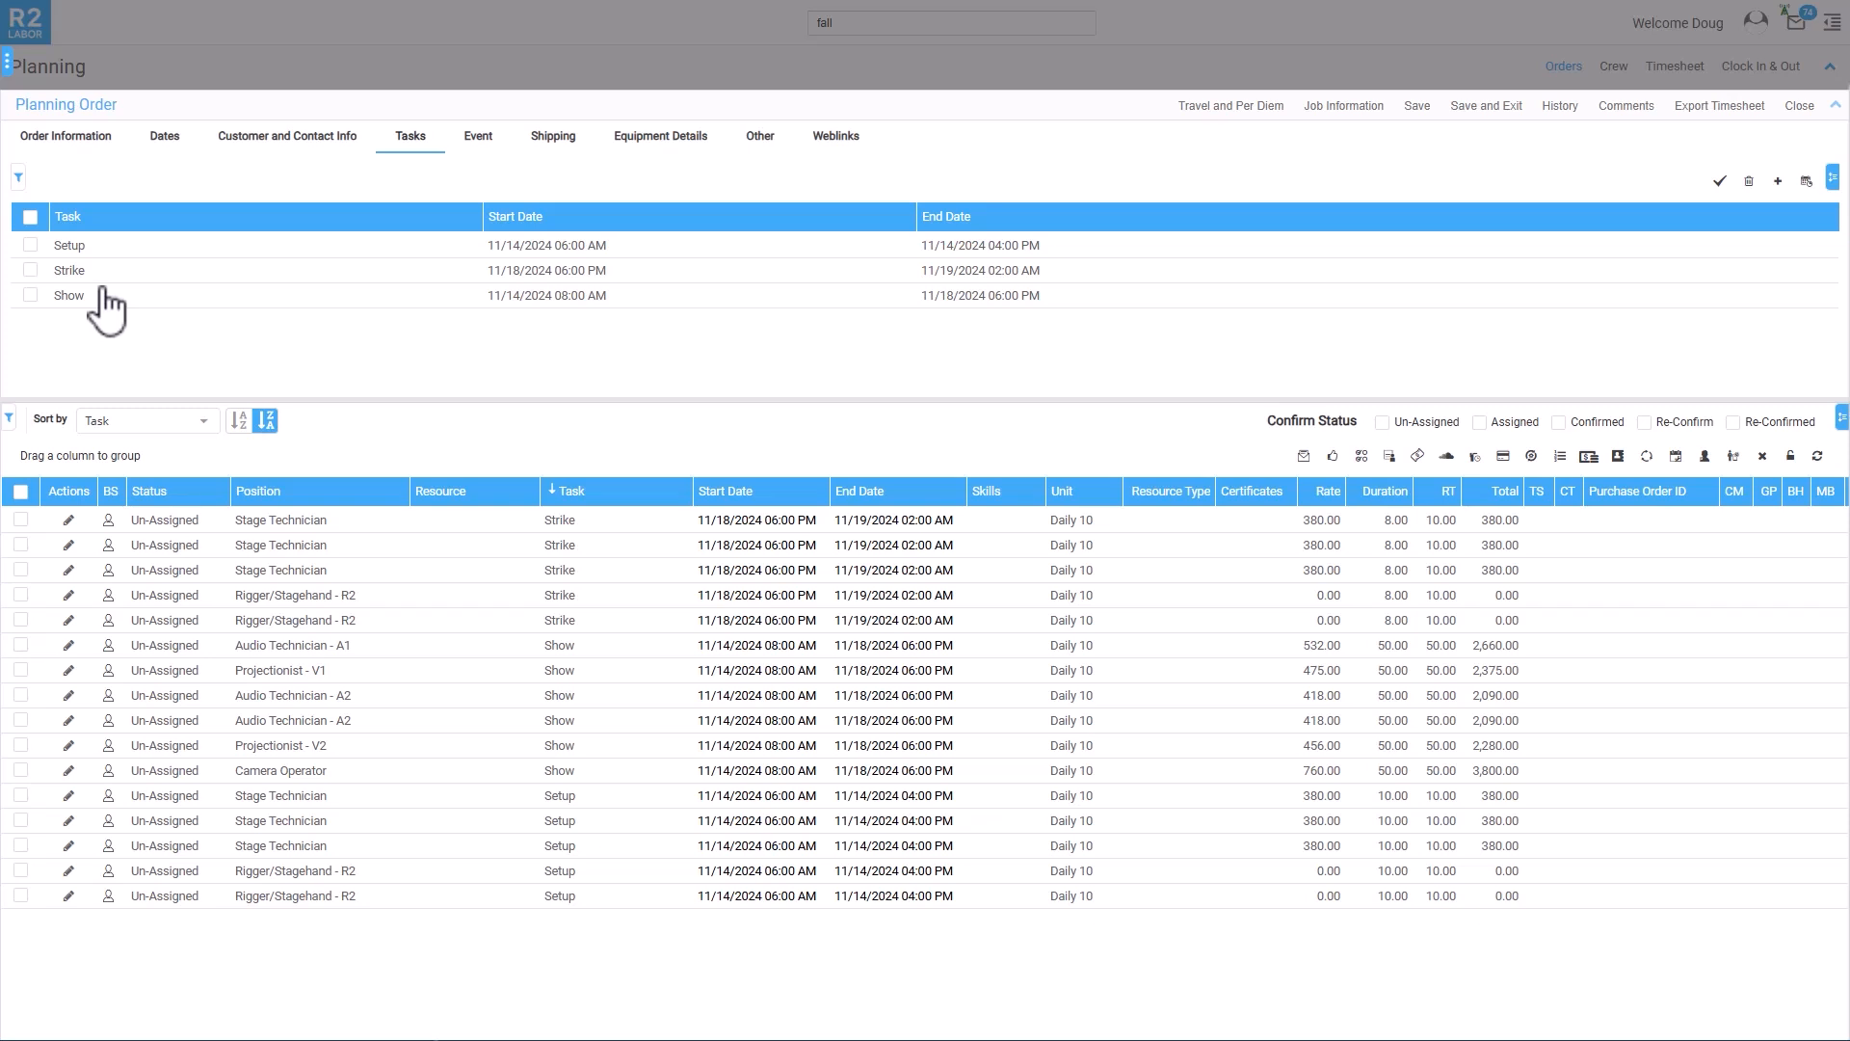
Review the Setup task's estimated work time and the schedule actions available for that task
click(30, 245)
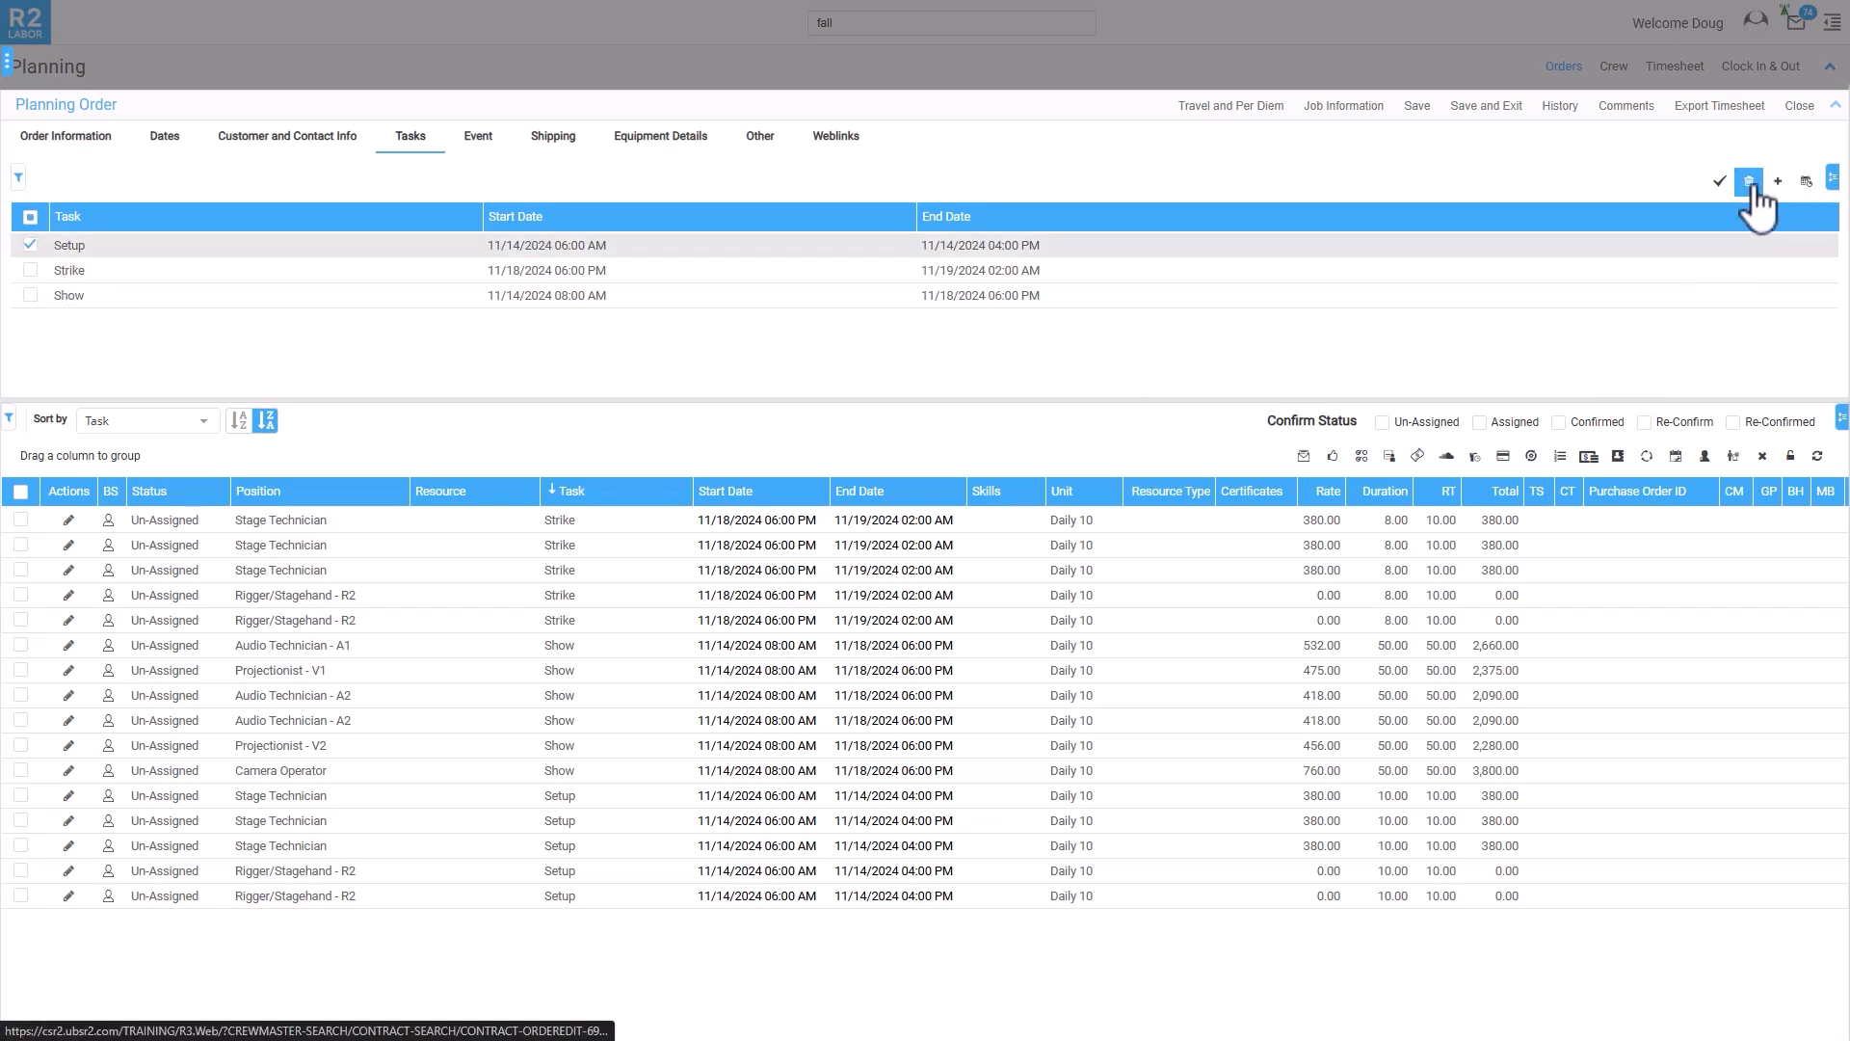
click(1805, 183)
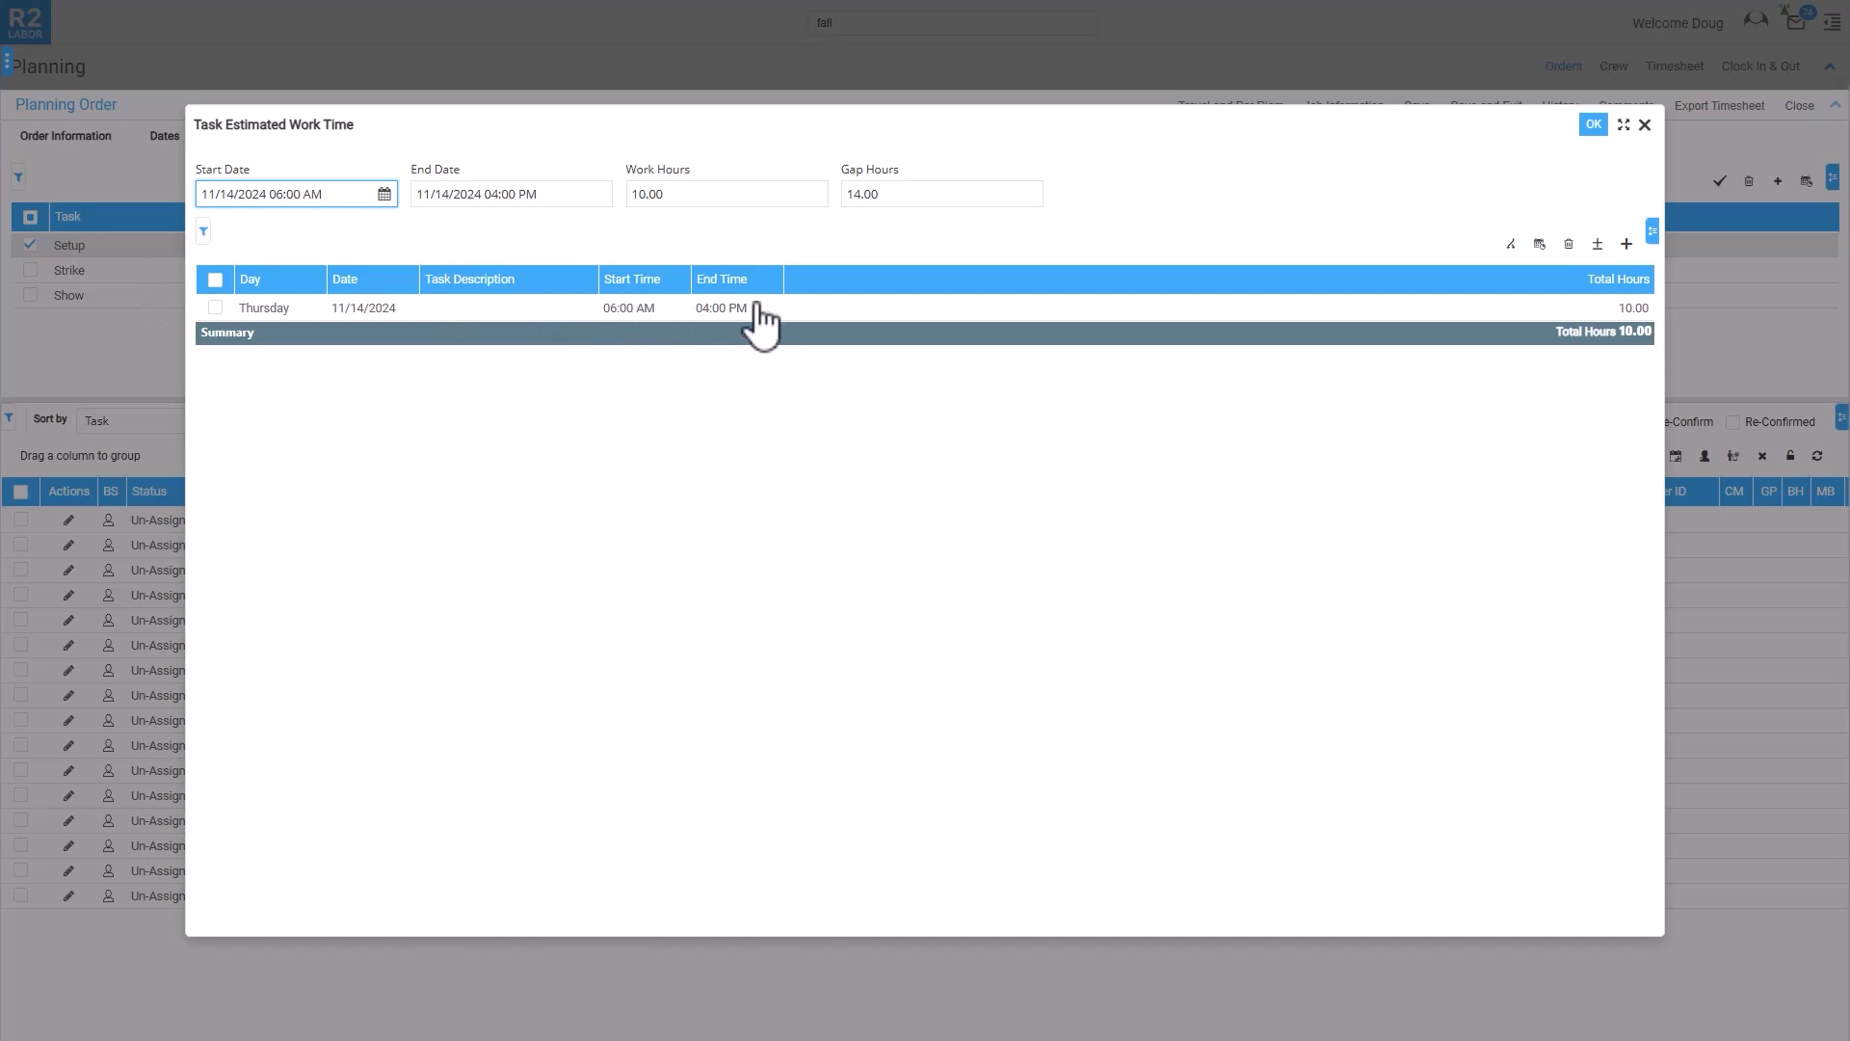
click(1592, 127)
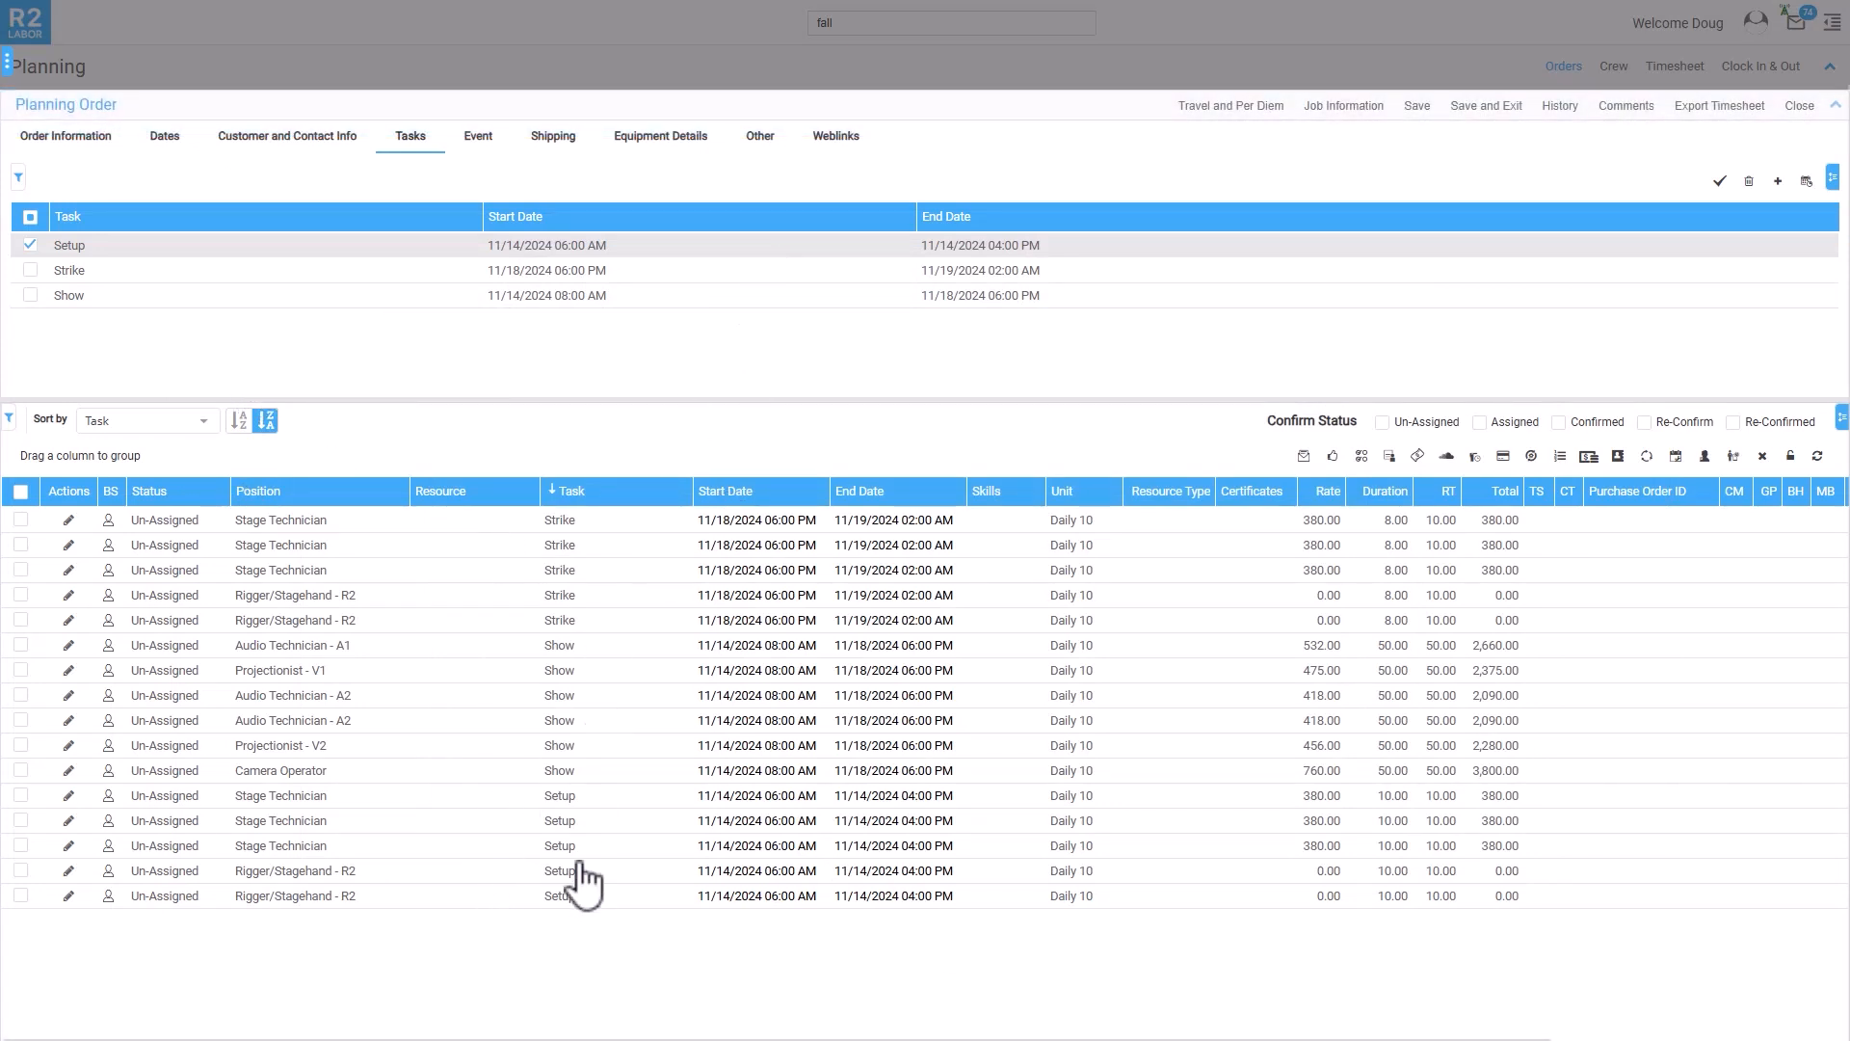
right_click(704, 249)
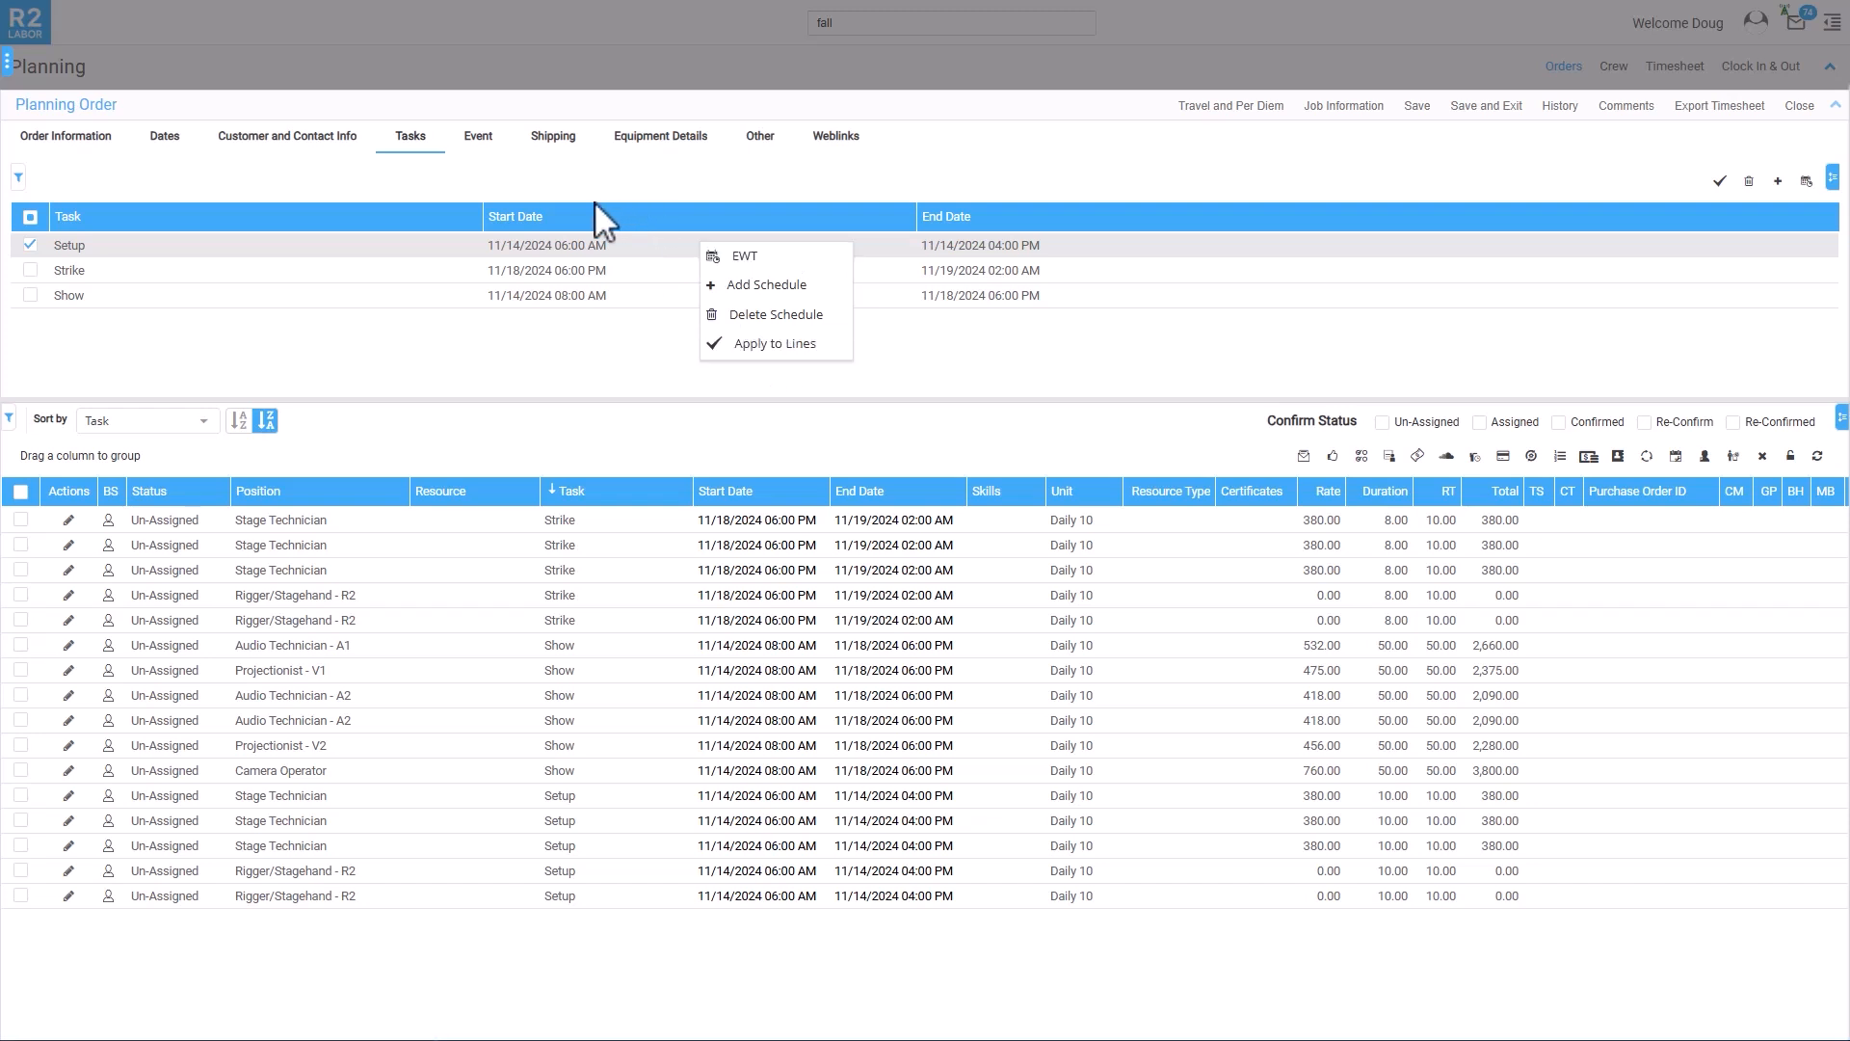
click(597, 368)
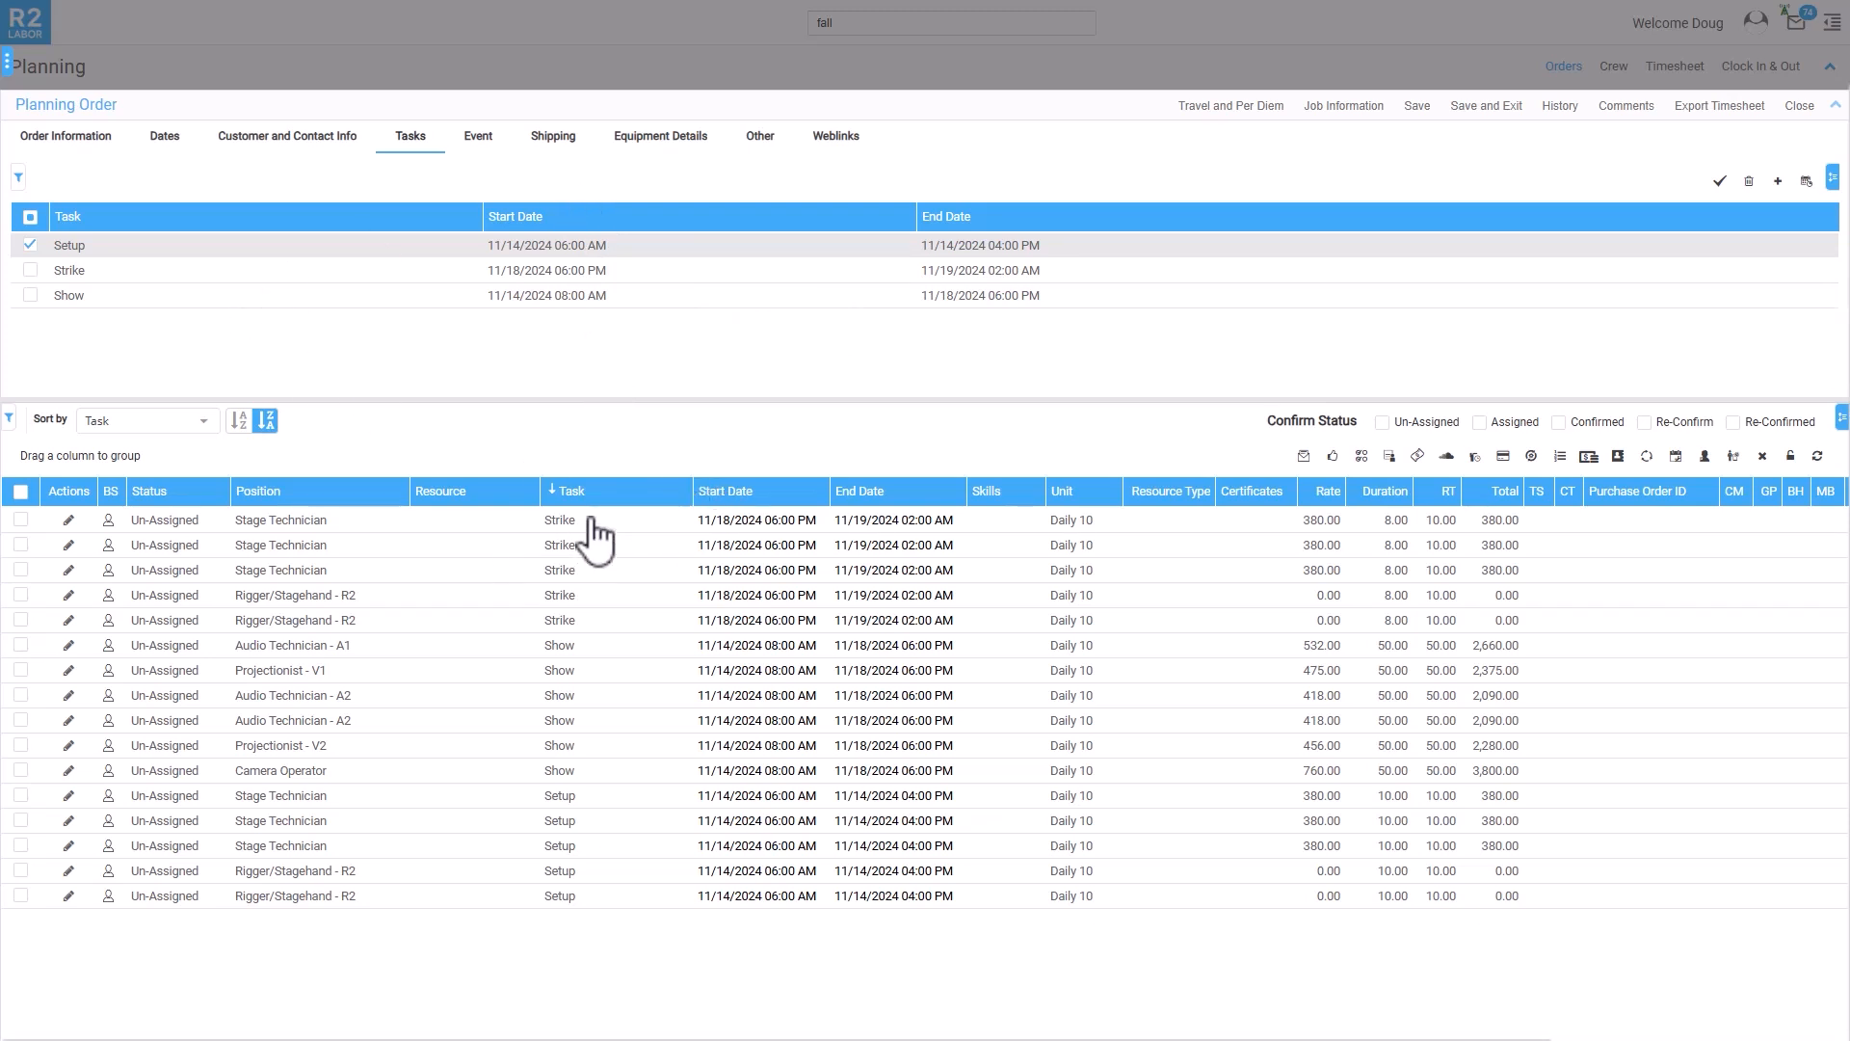
Check which tasks can be assigned to the first Strike Stage Technician line
double_click(674, 527)
click(678, 522)
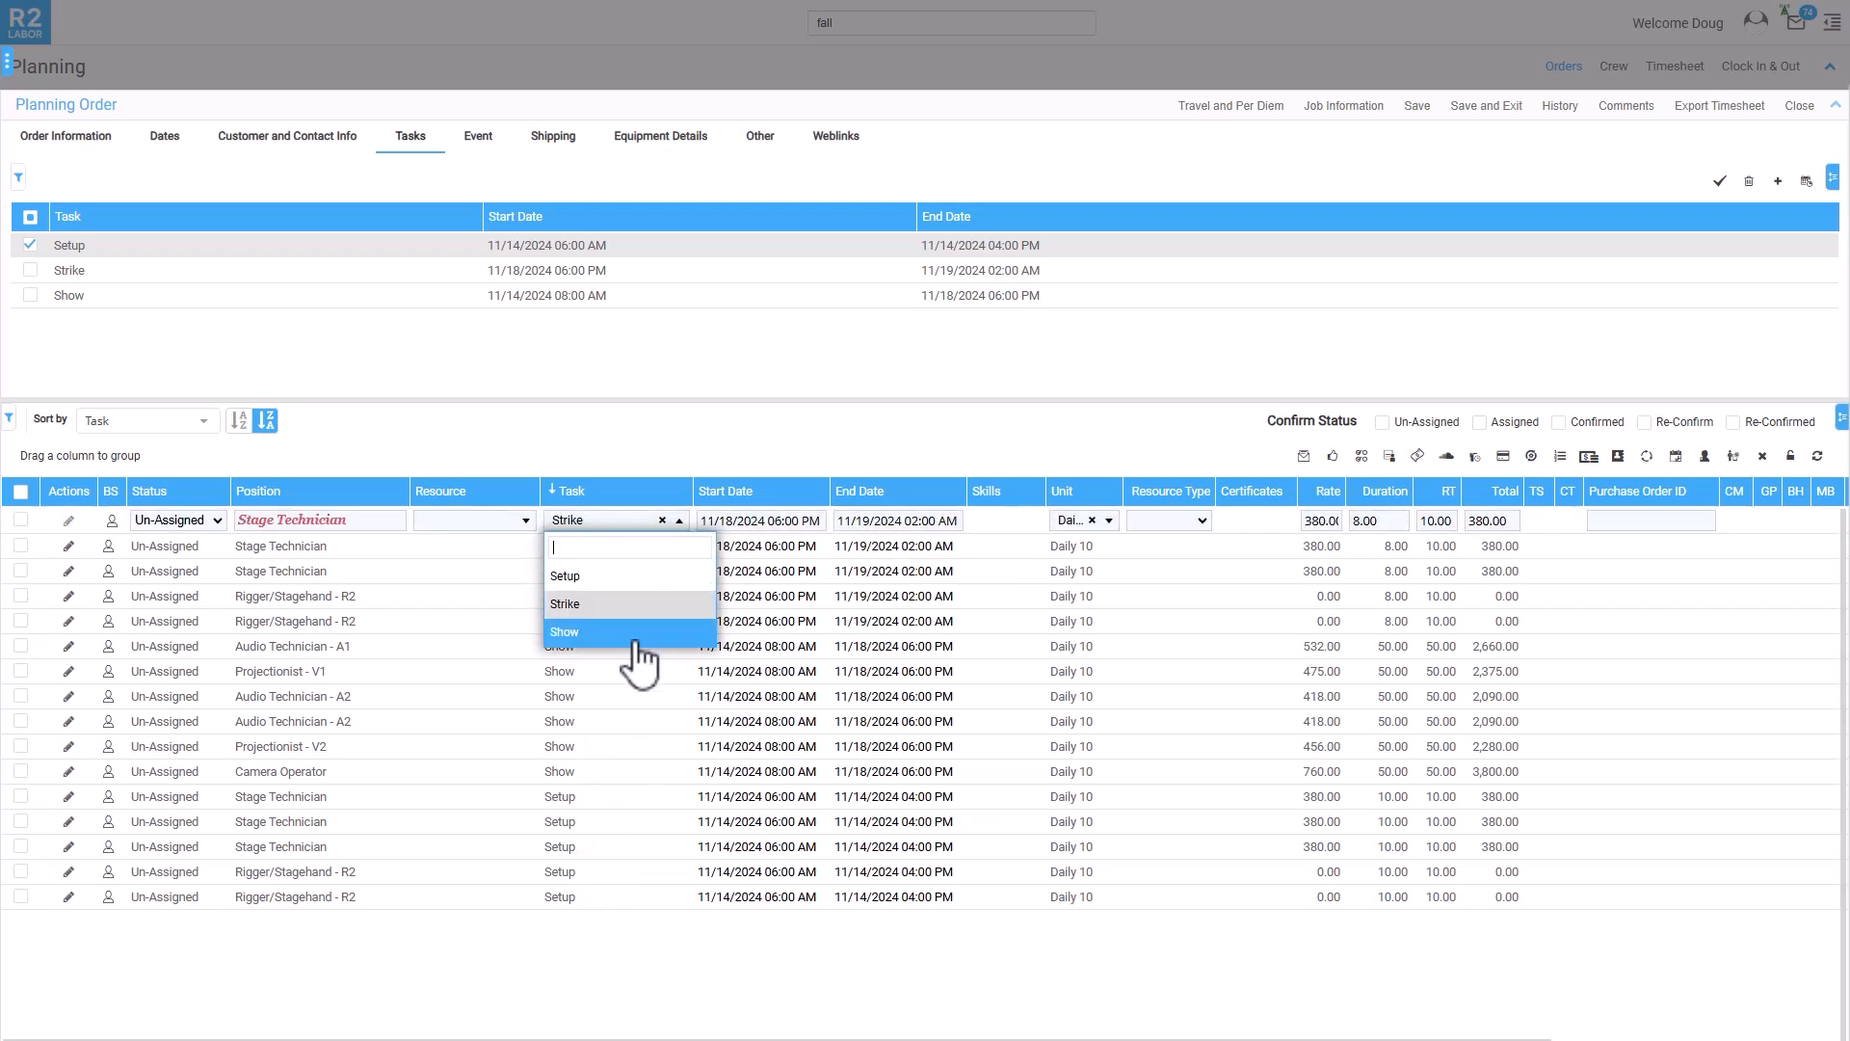
click(645, 439)
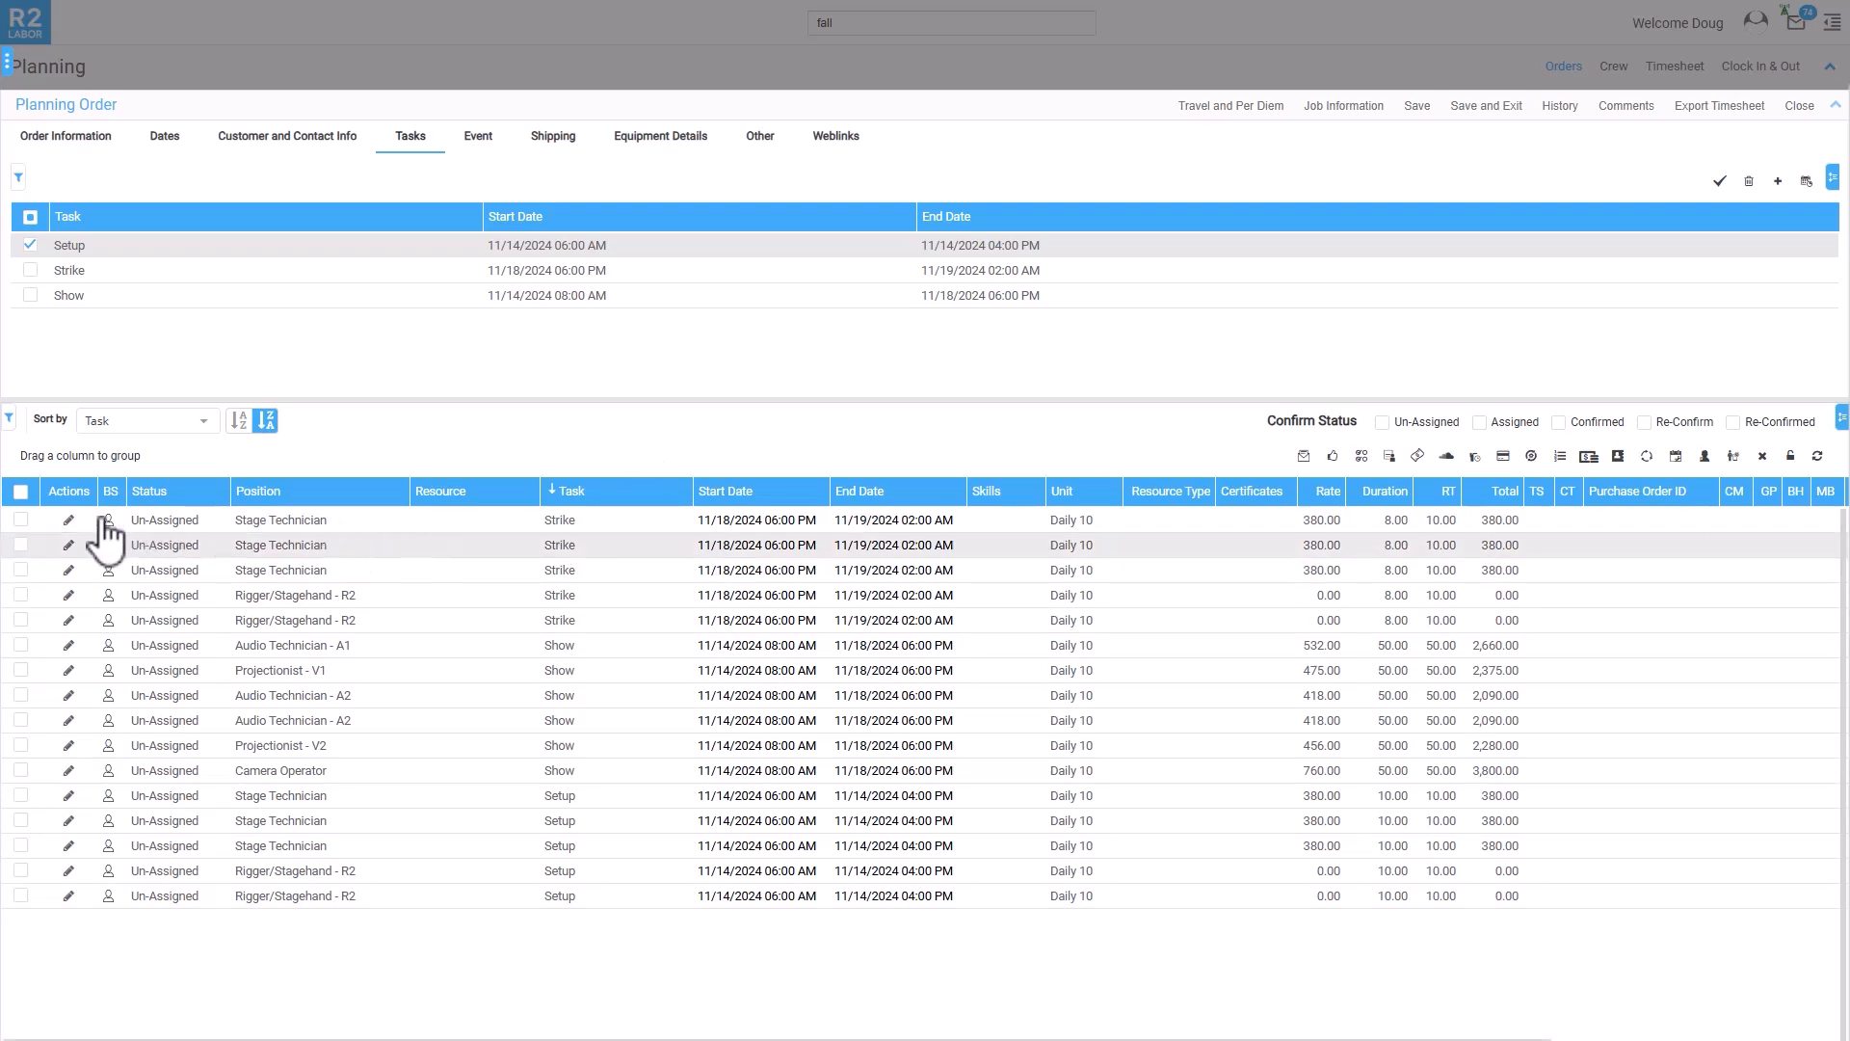
Update the three Strike Stage Technician booking lines together, setting their task to Setup
click(20, 520)
click(20, 546)
click(21, 569)
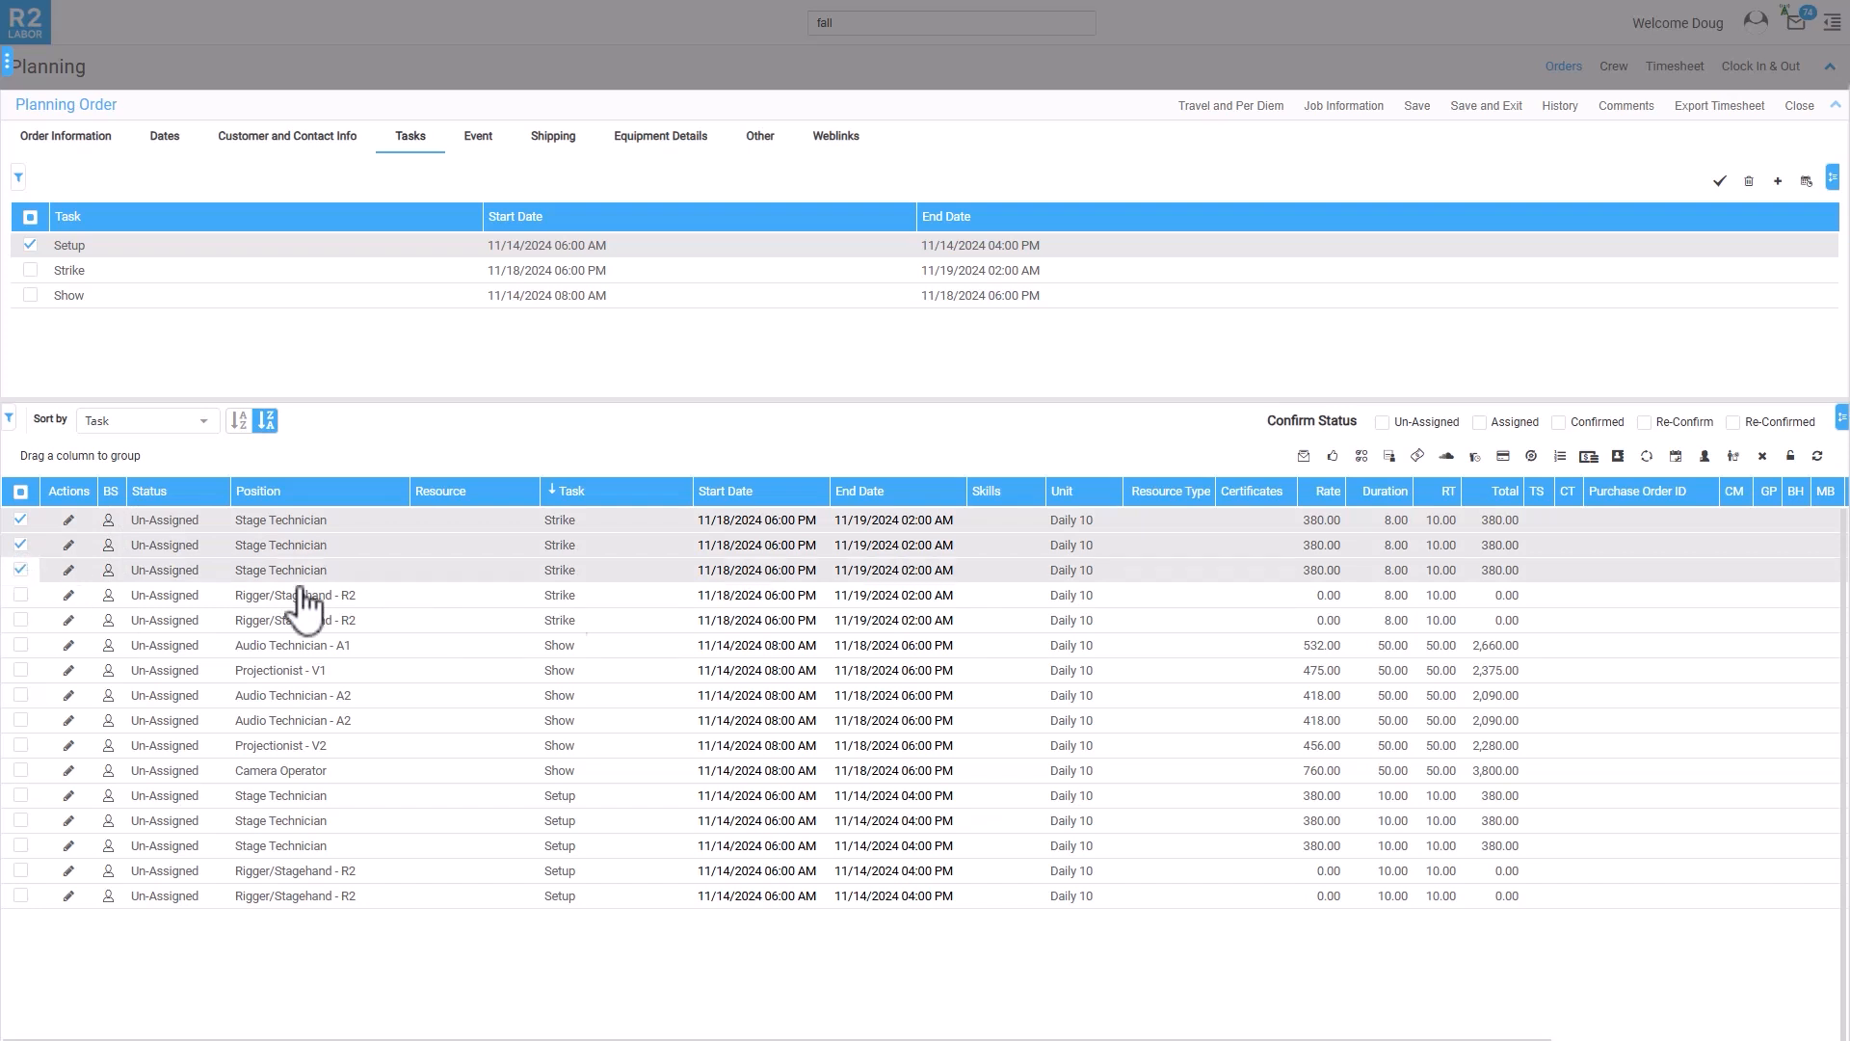
click(1734, 479)
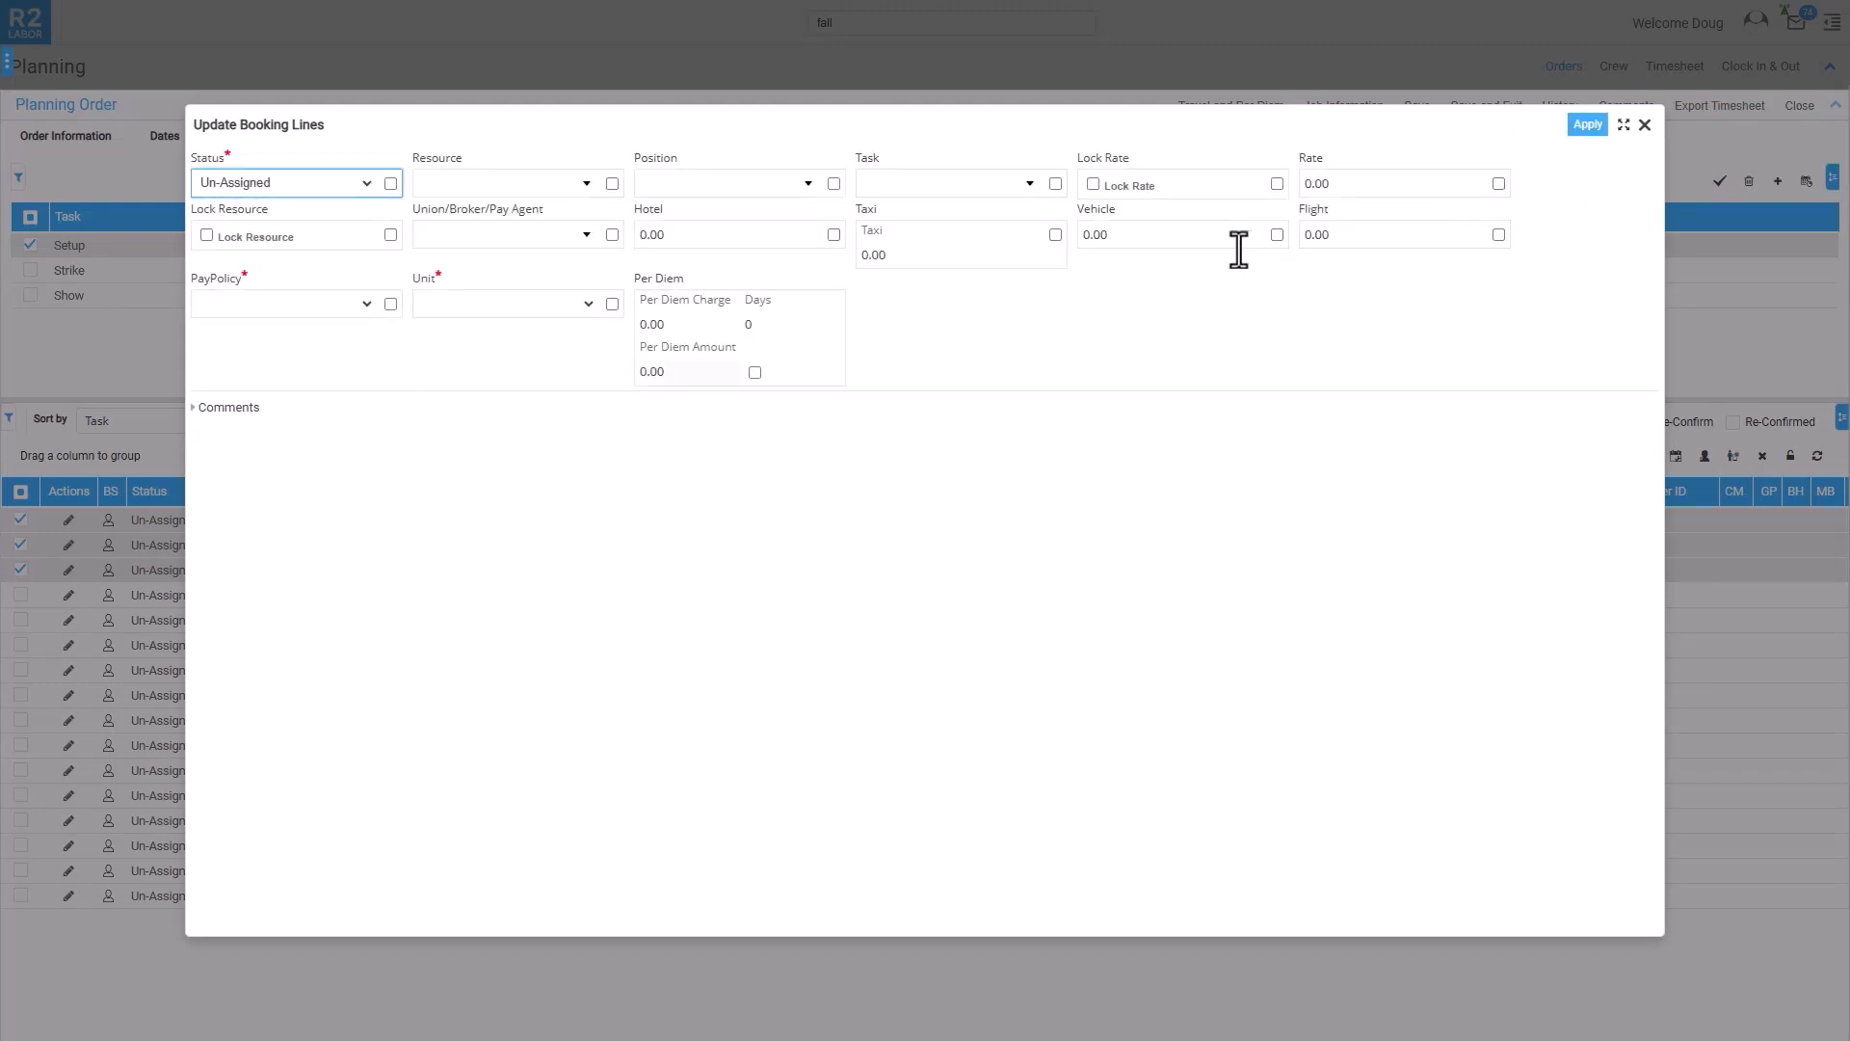
click(1027, 183)
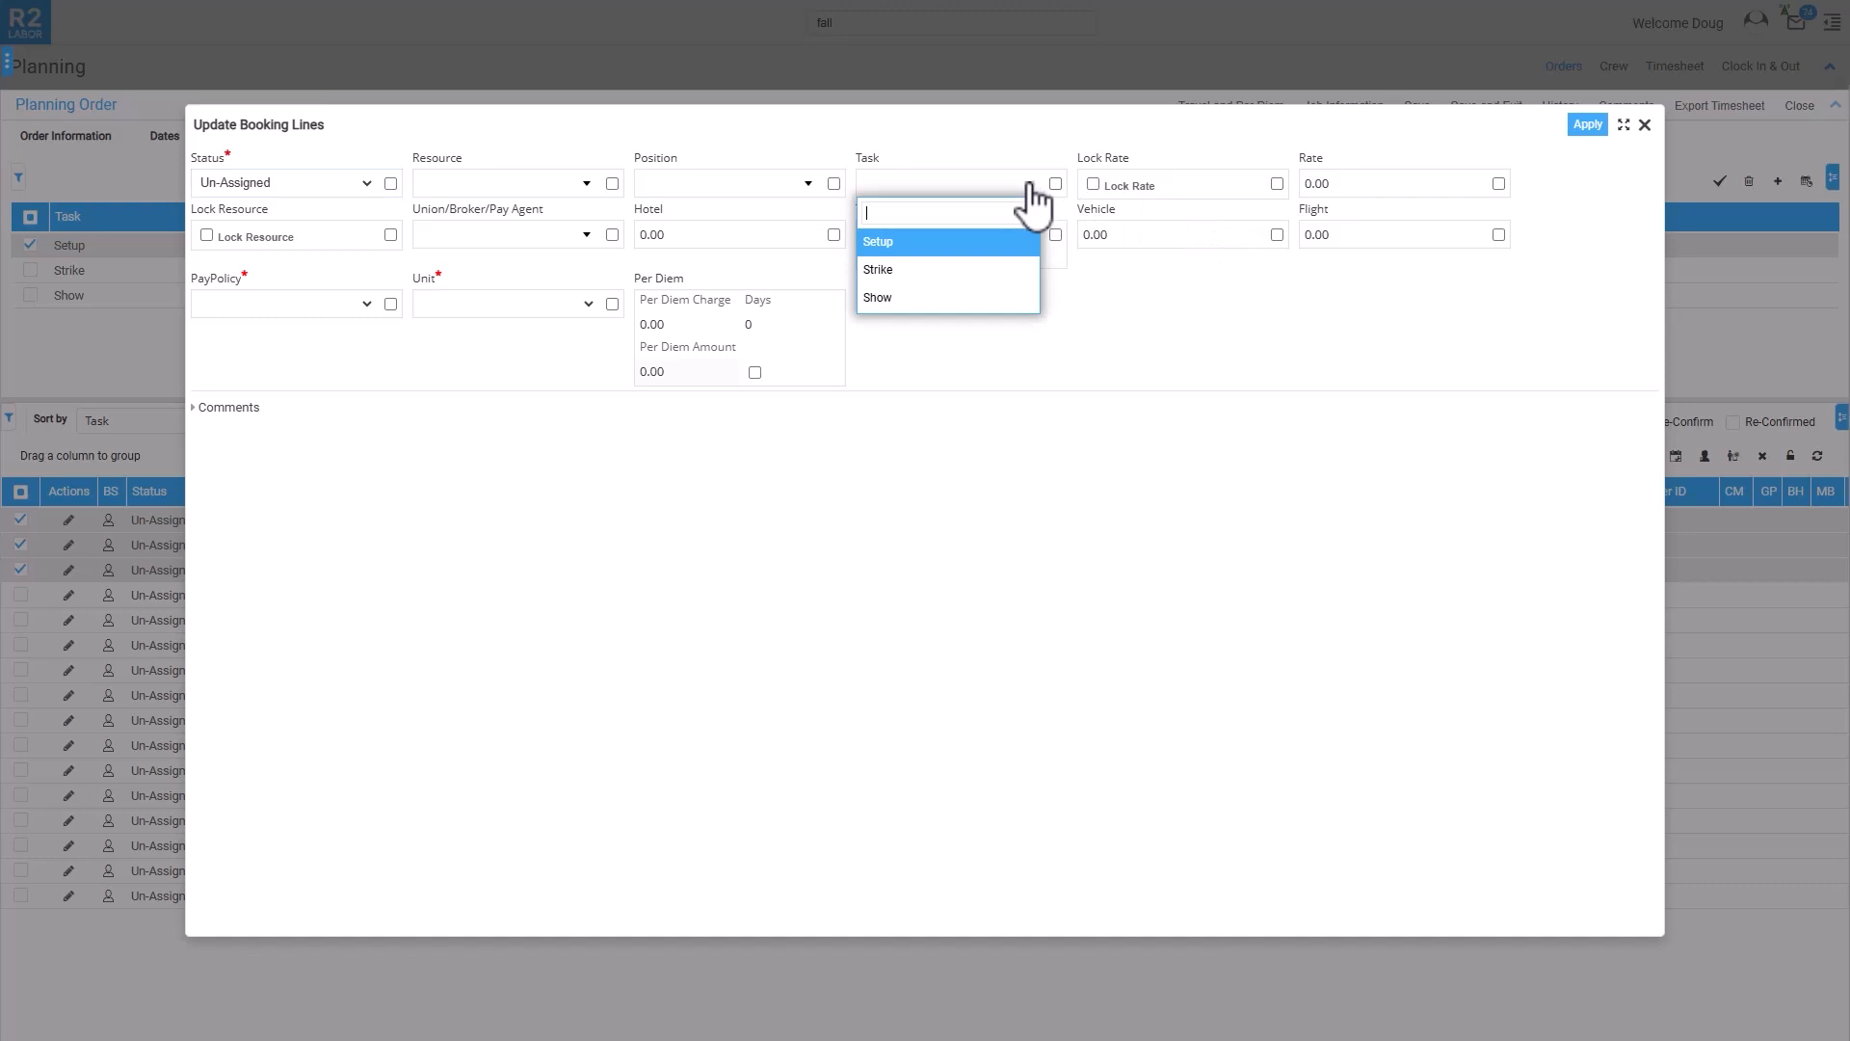
click(957, 243)
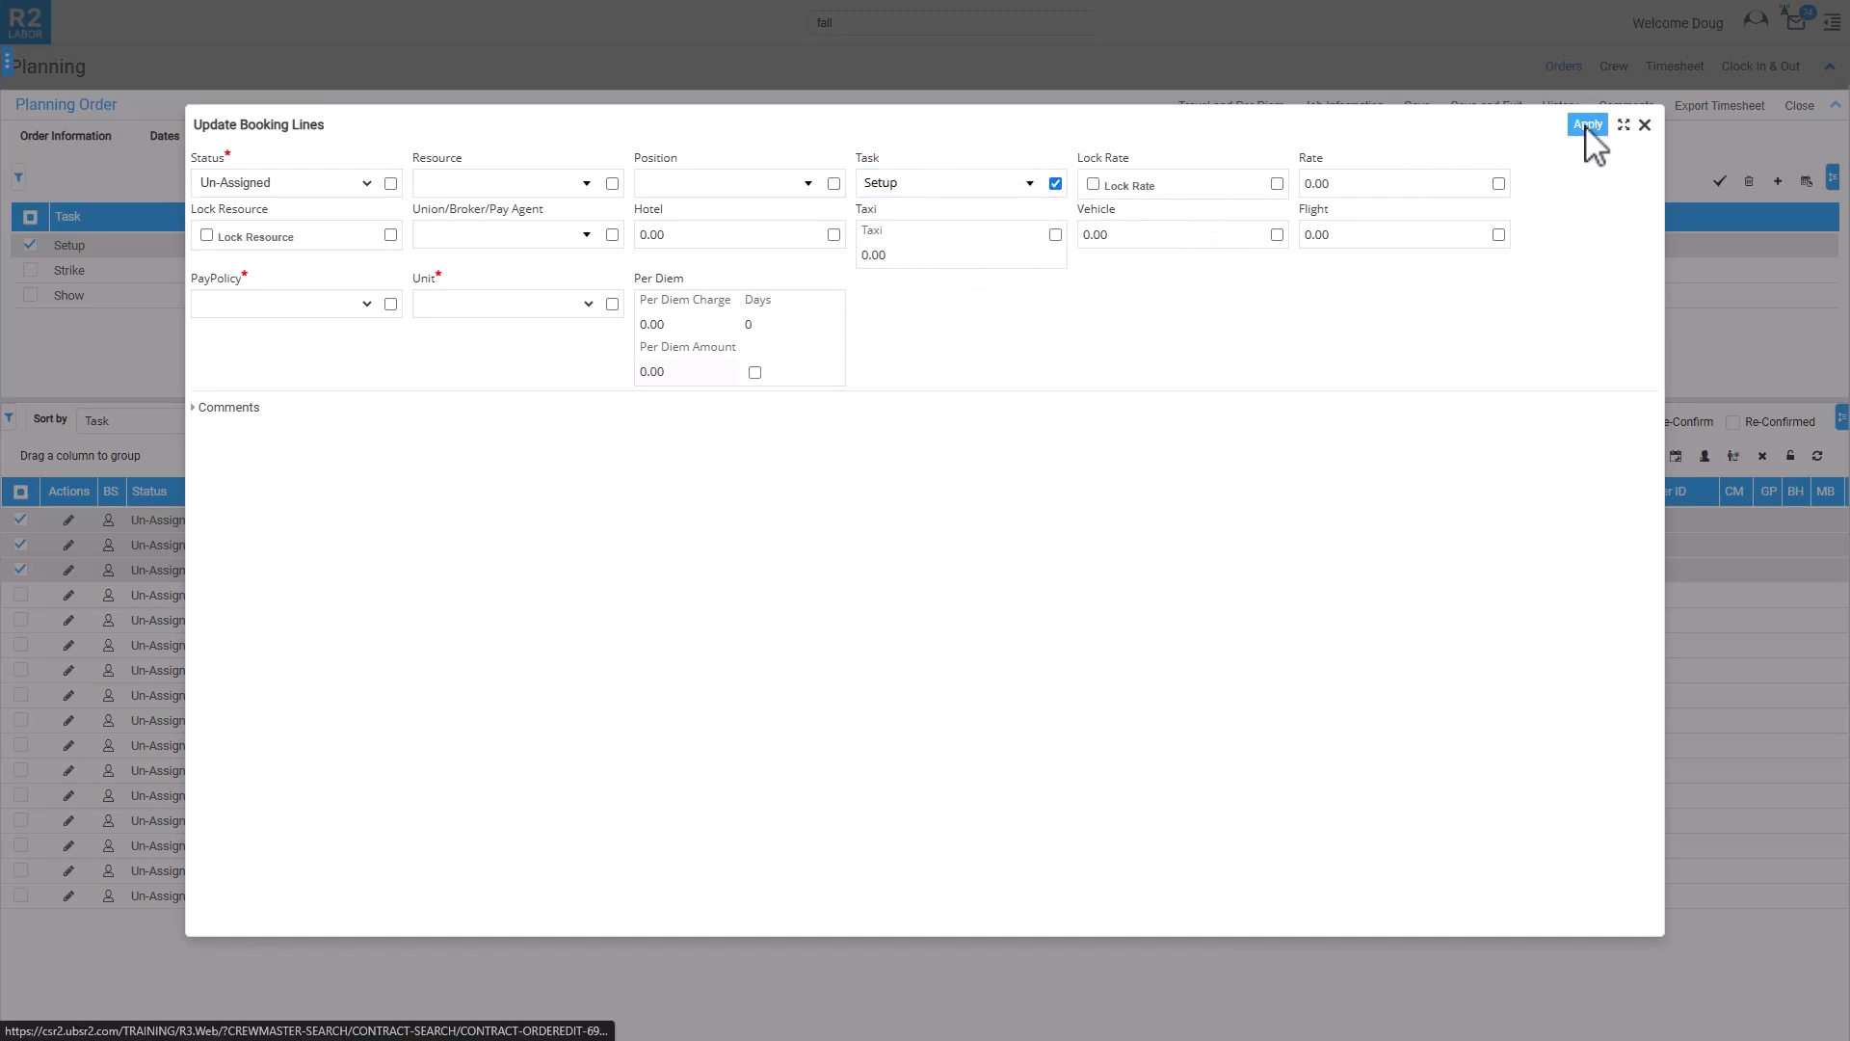
click(1587, 125)
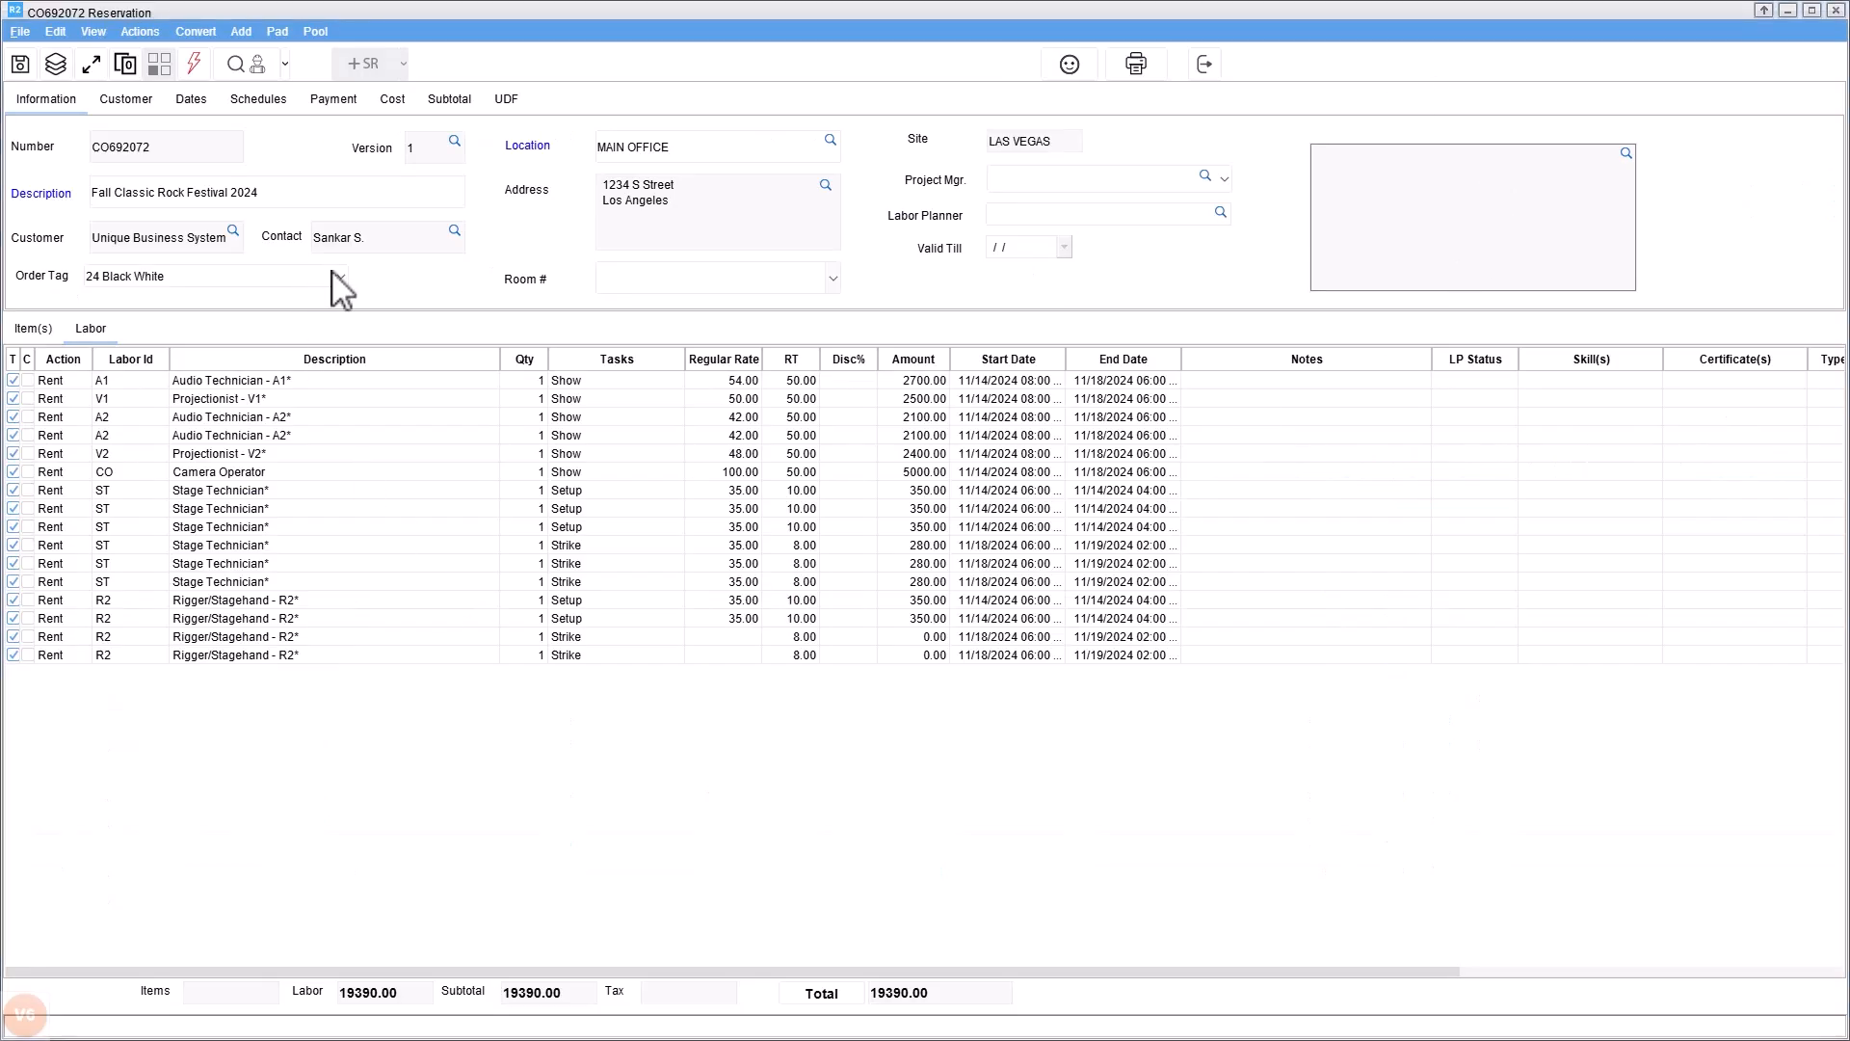
Back in the R2 order application, duplicate the Fall Classic Rock Festival 2024 reservation and open the copy's labor lines
click(1204, 65)
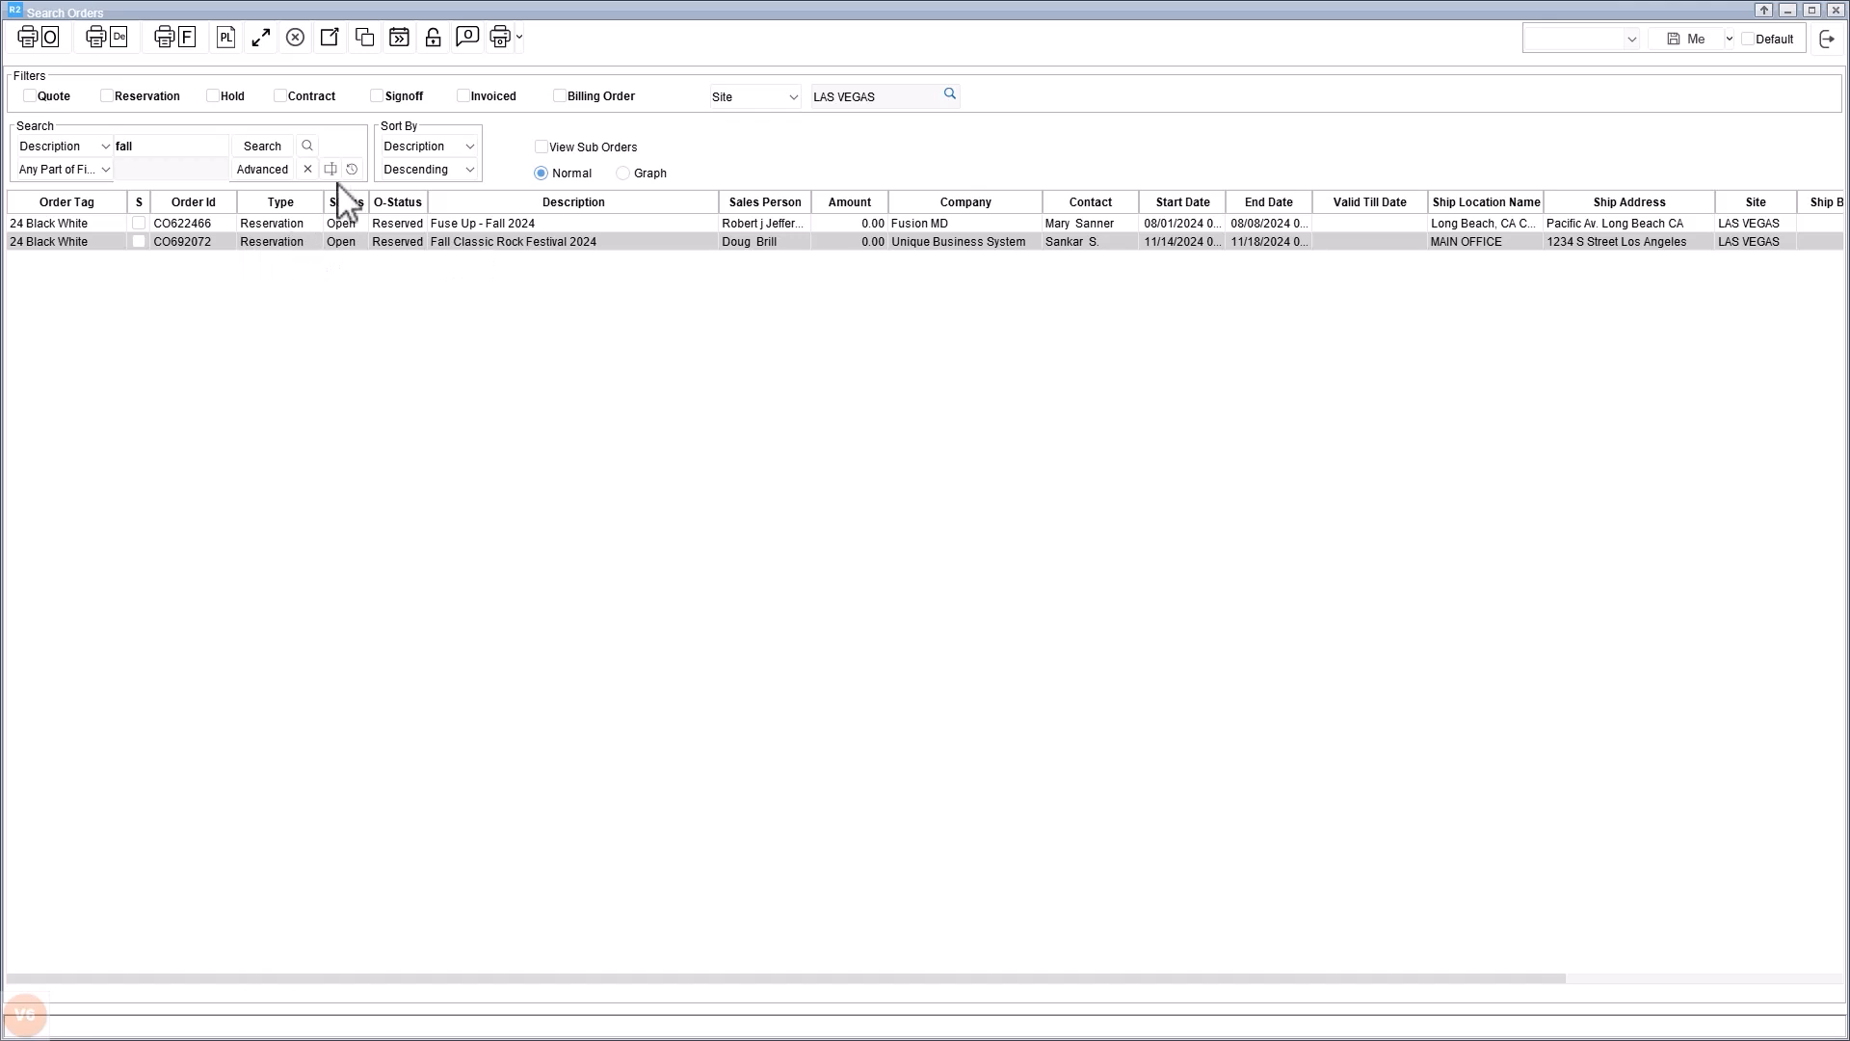
click(364, 39)
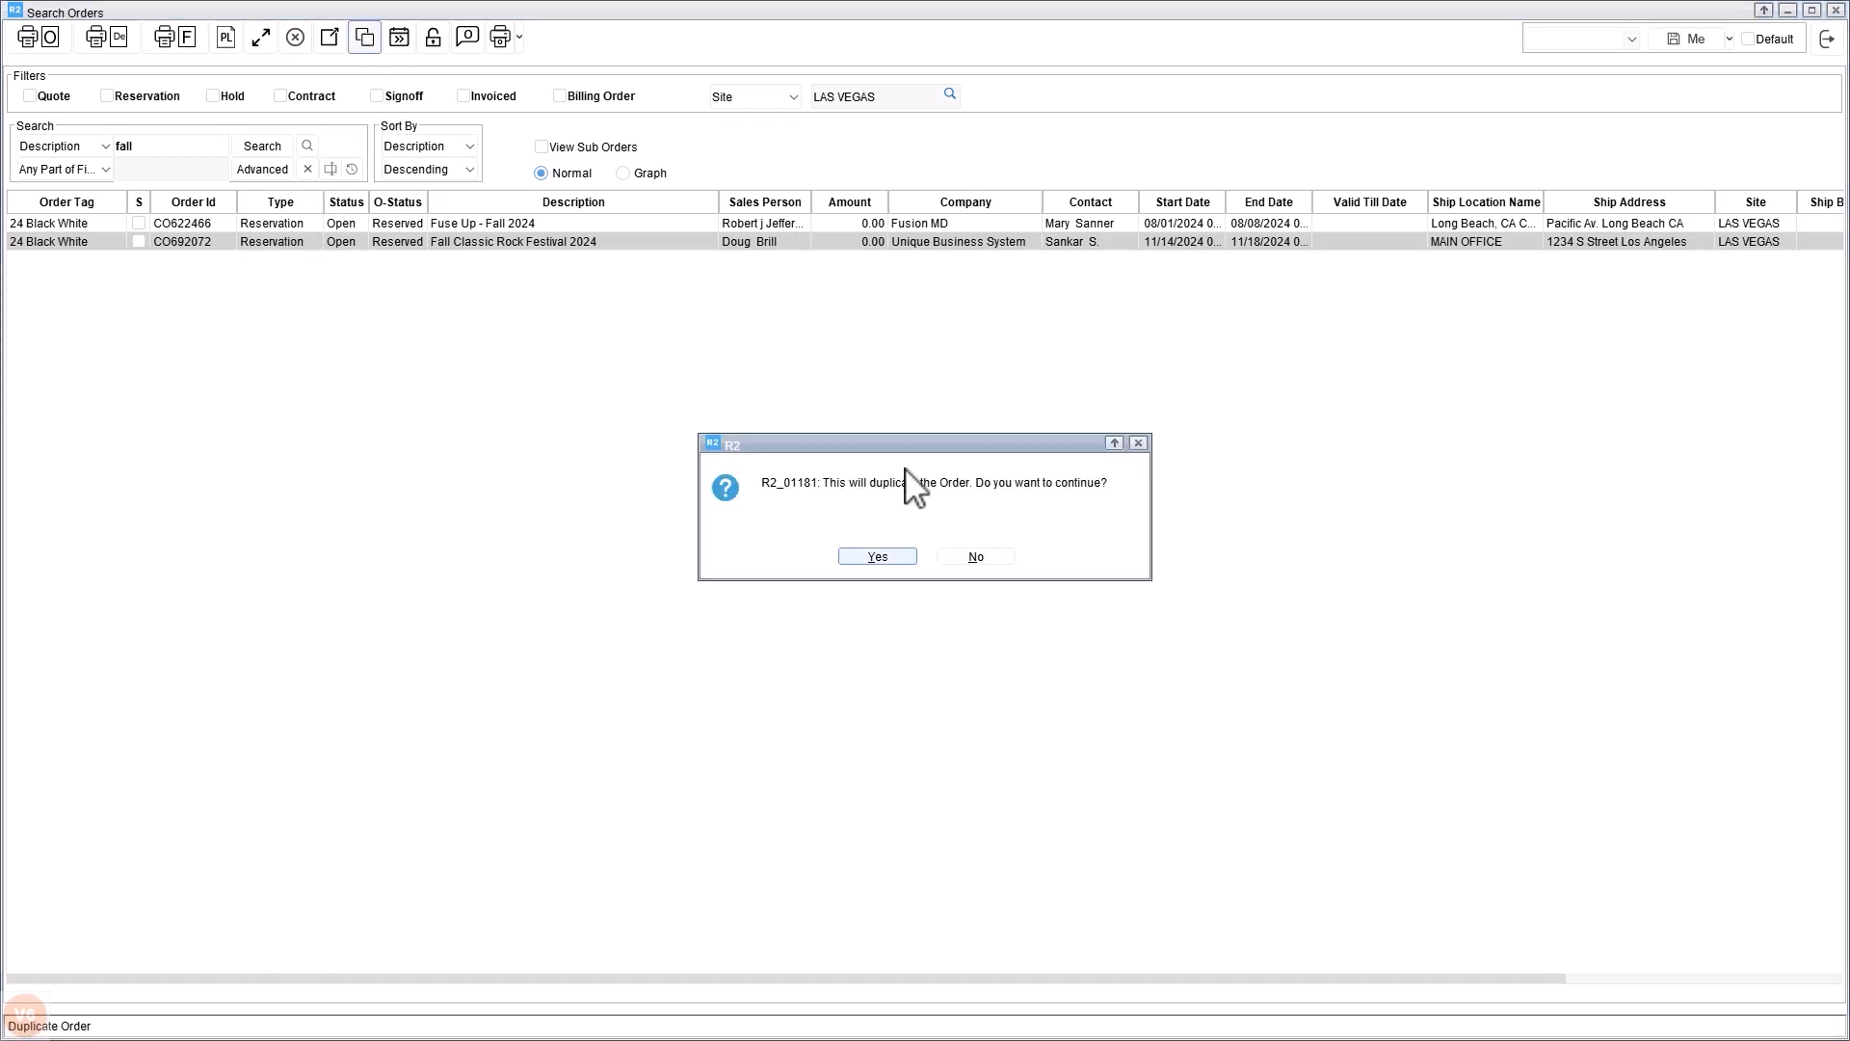
click(880, 561)
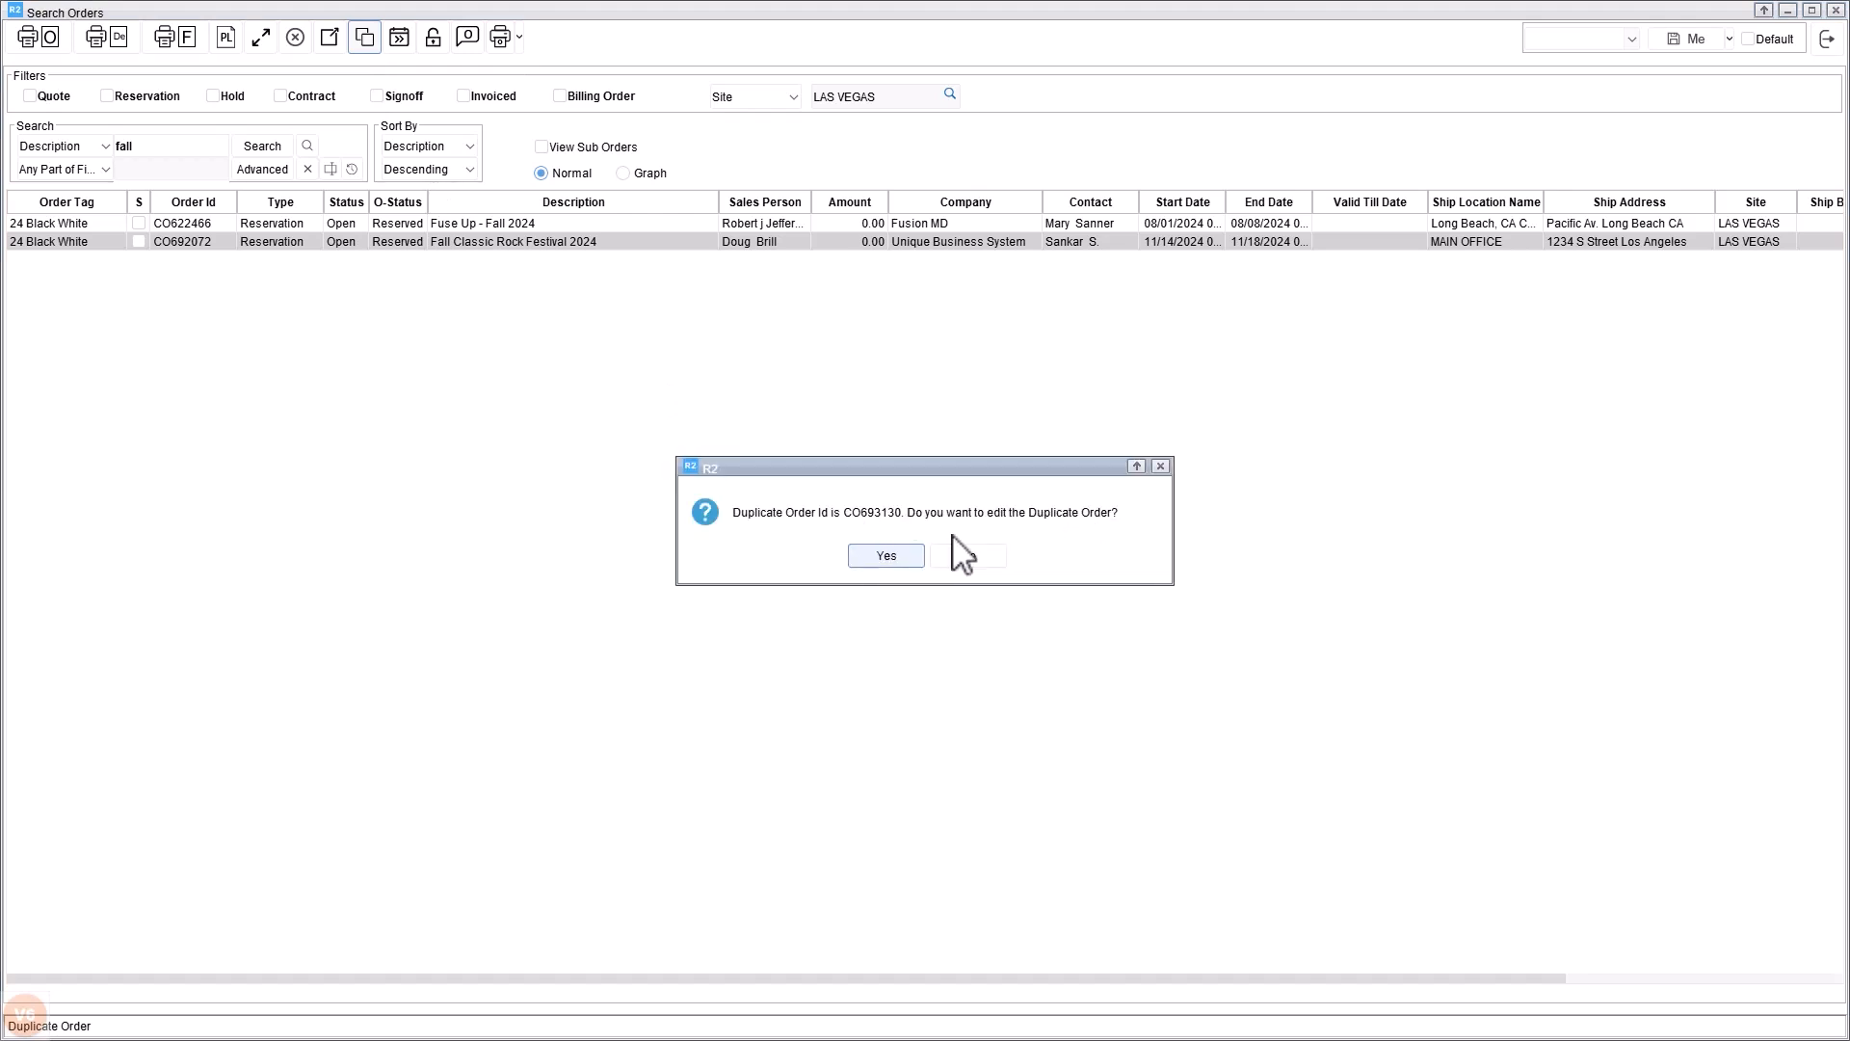
click(886, 559)
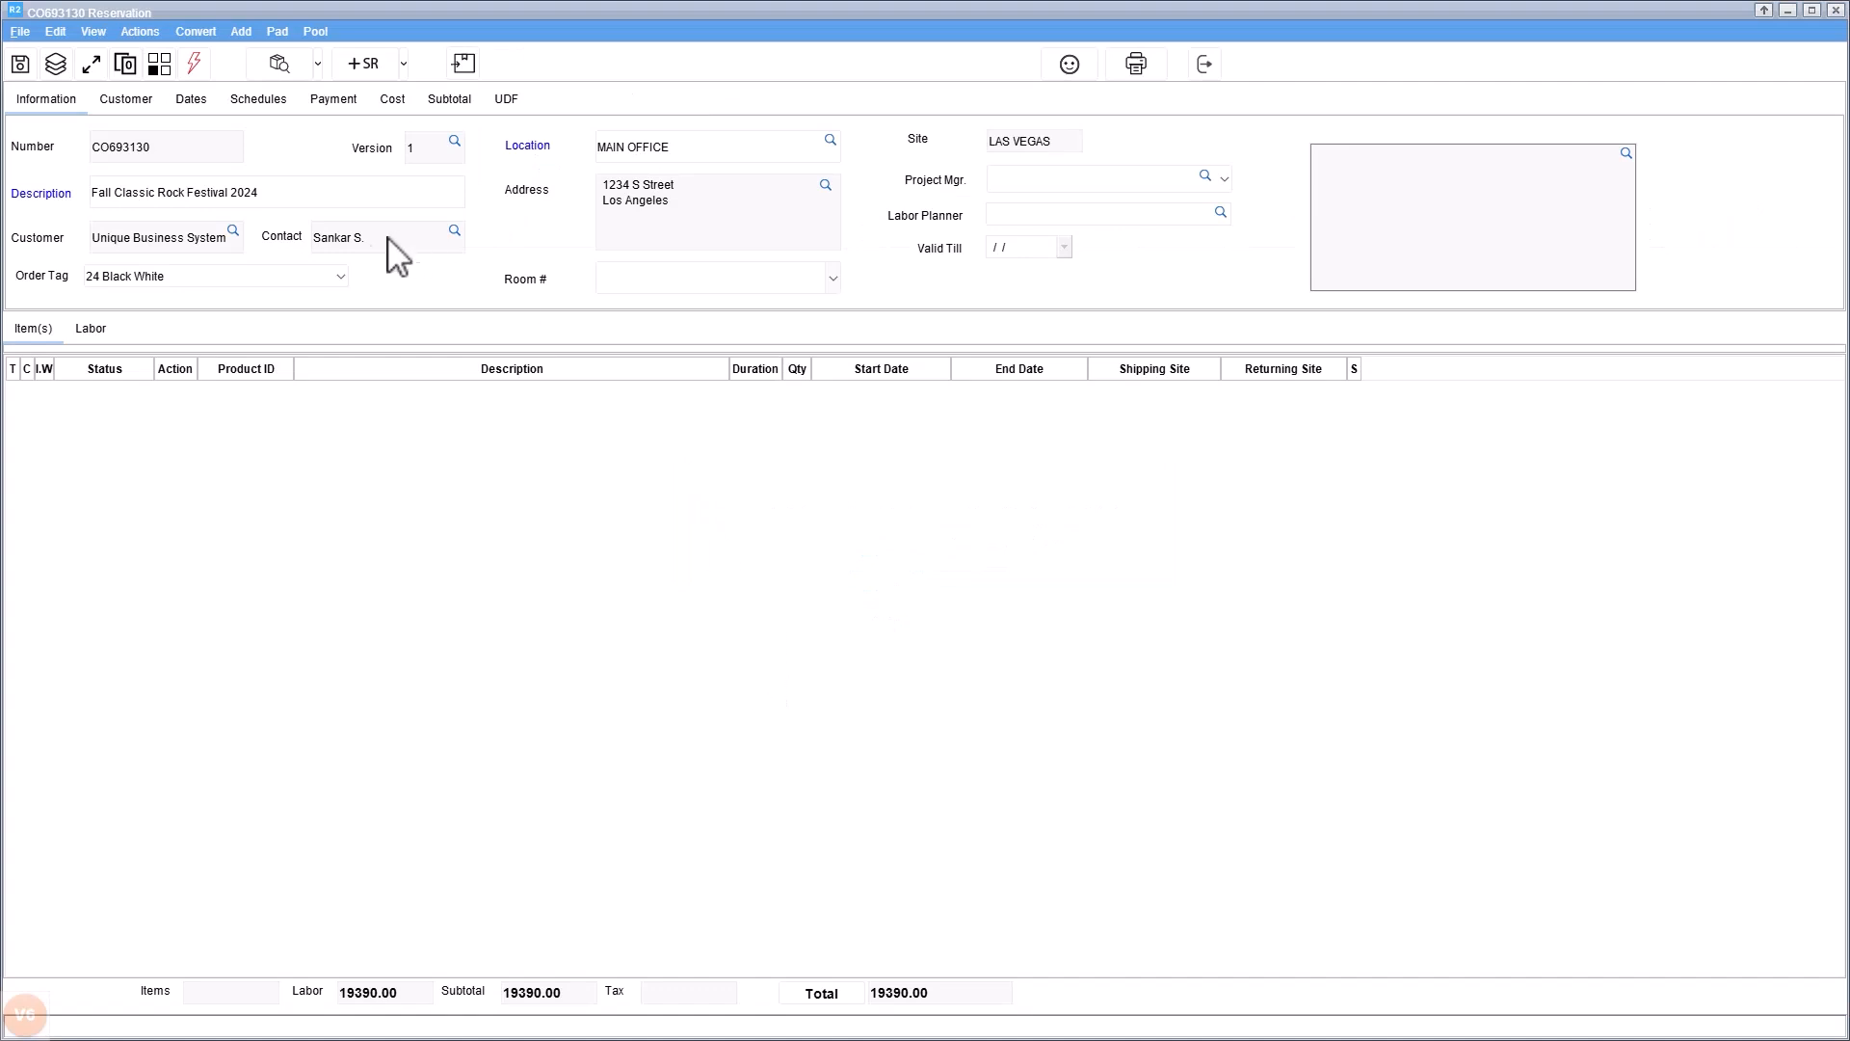
click(91, 329)
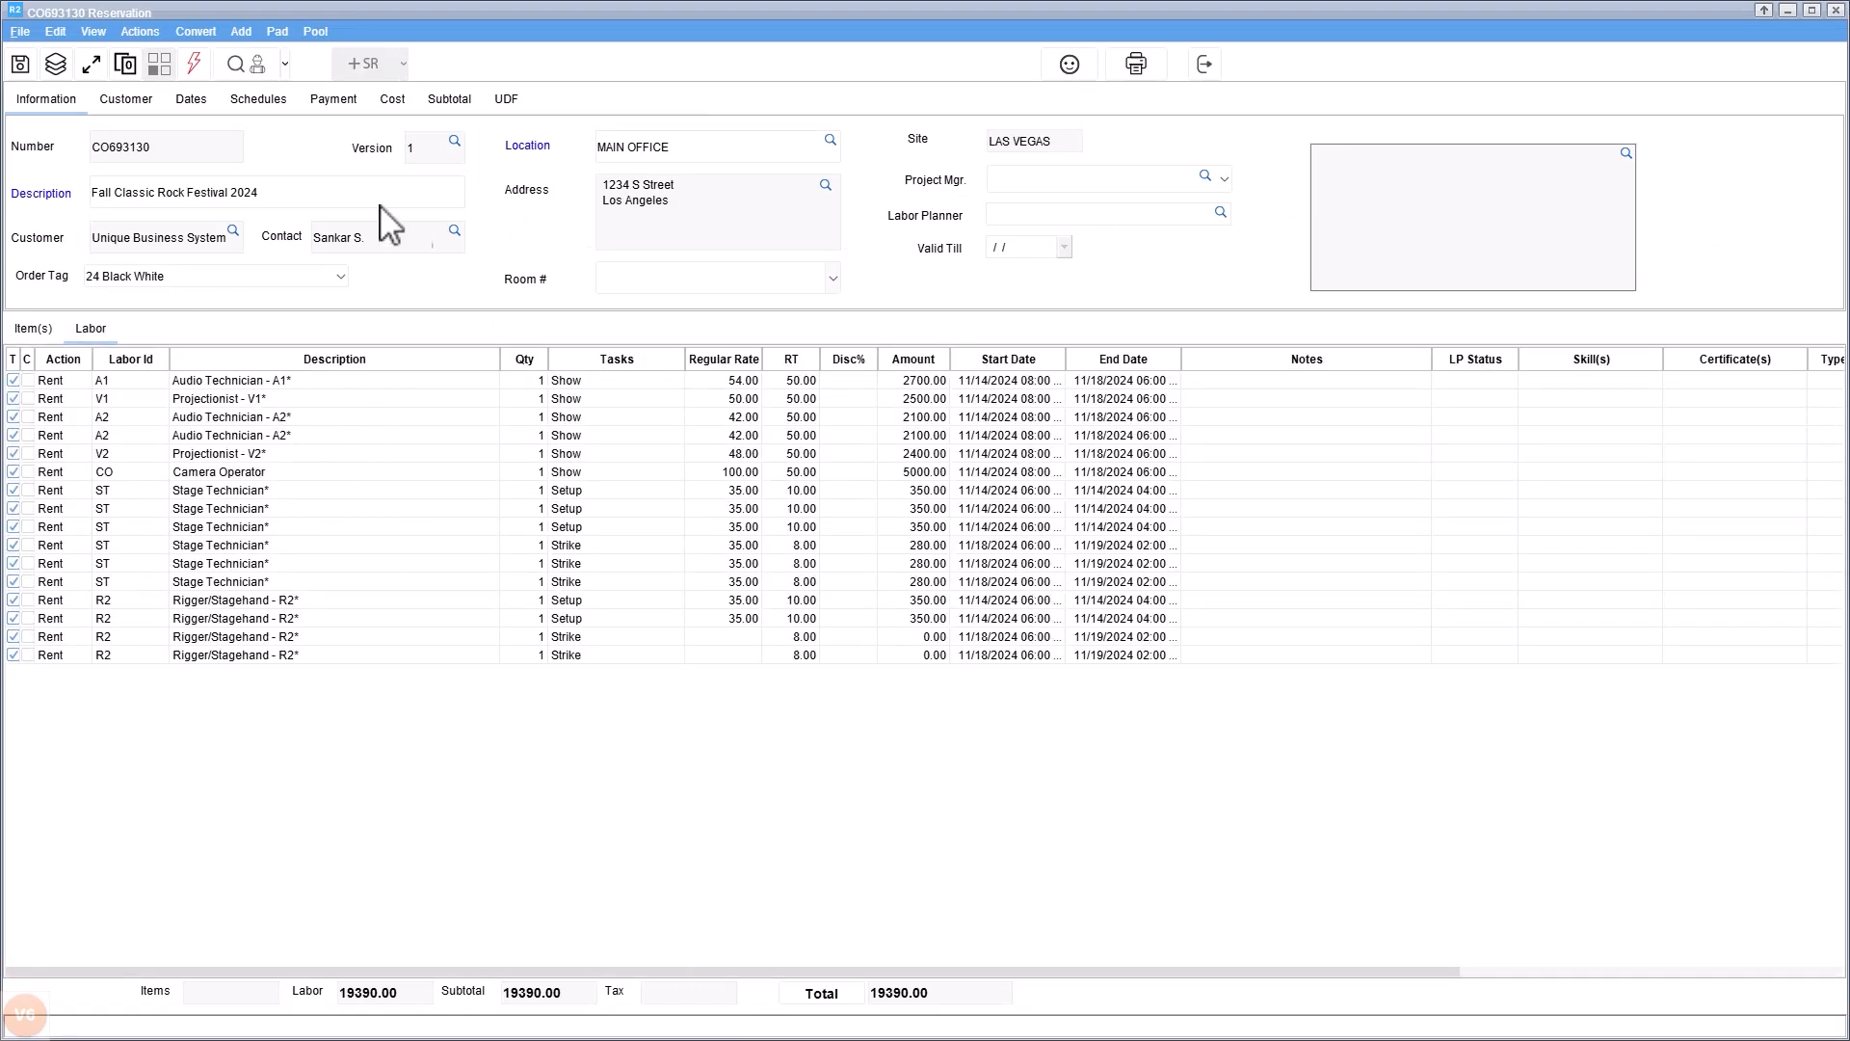
Change the duplicate reservation's description to Fall Classic Rock Festival 2025
click(277, 193)
click(278, 192)
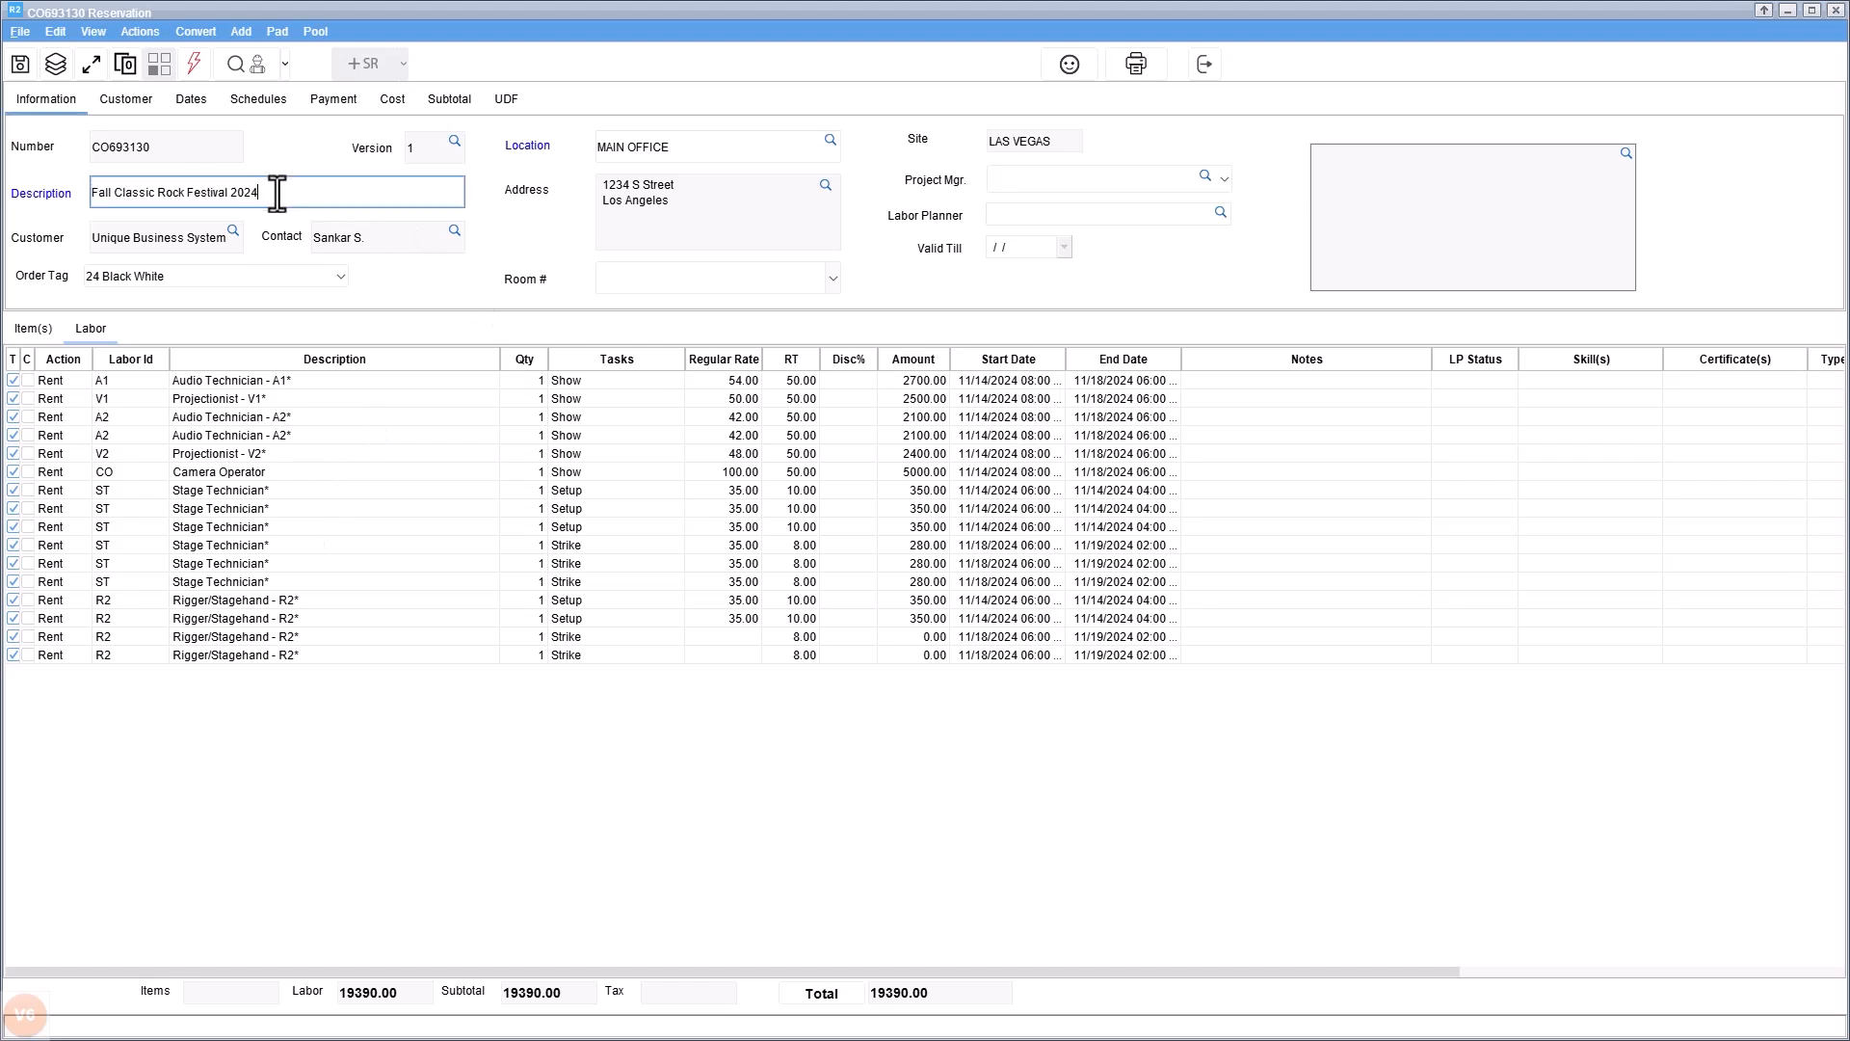
key(BackSpace)
text(2)
key(BackSpace)
text(5)
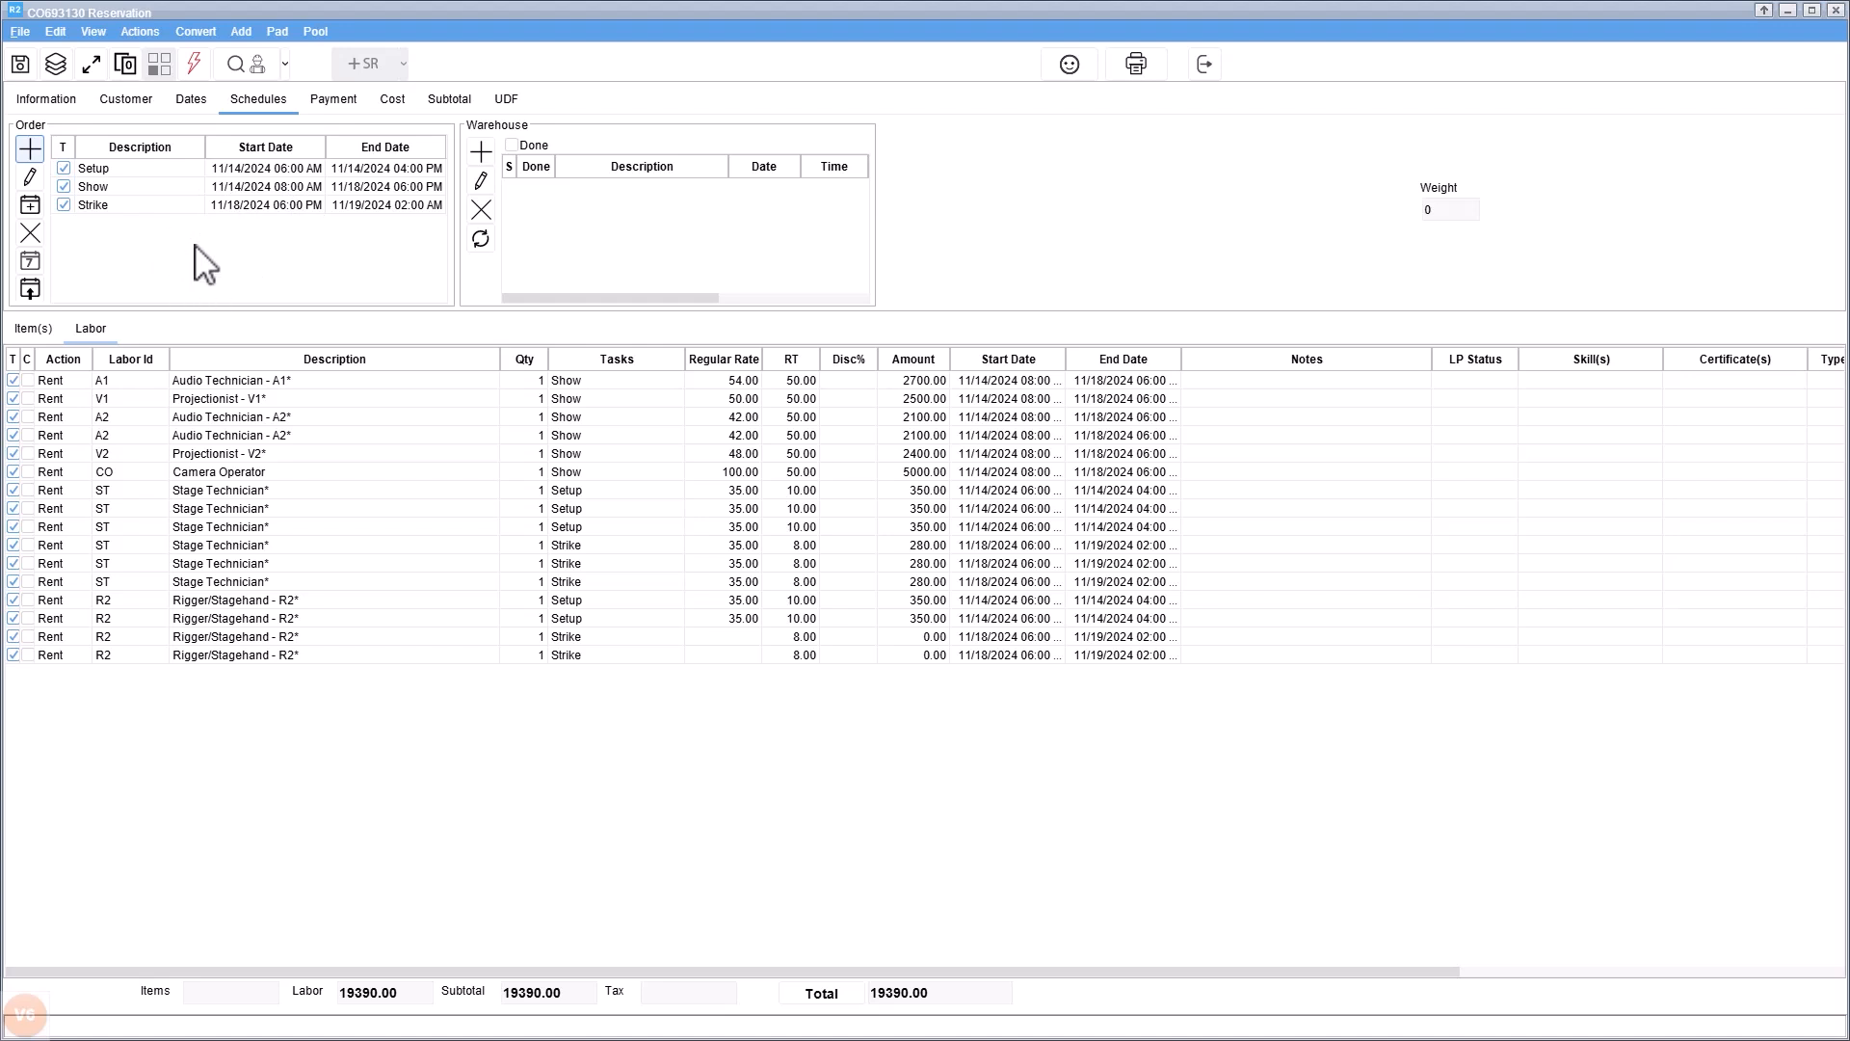
Change the Setup order schedule's start date to 11/13/2025
right_click(223, 168)
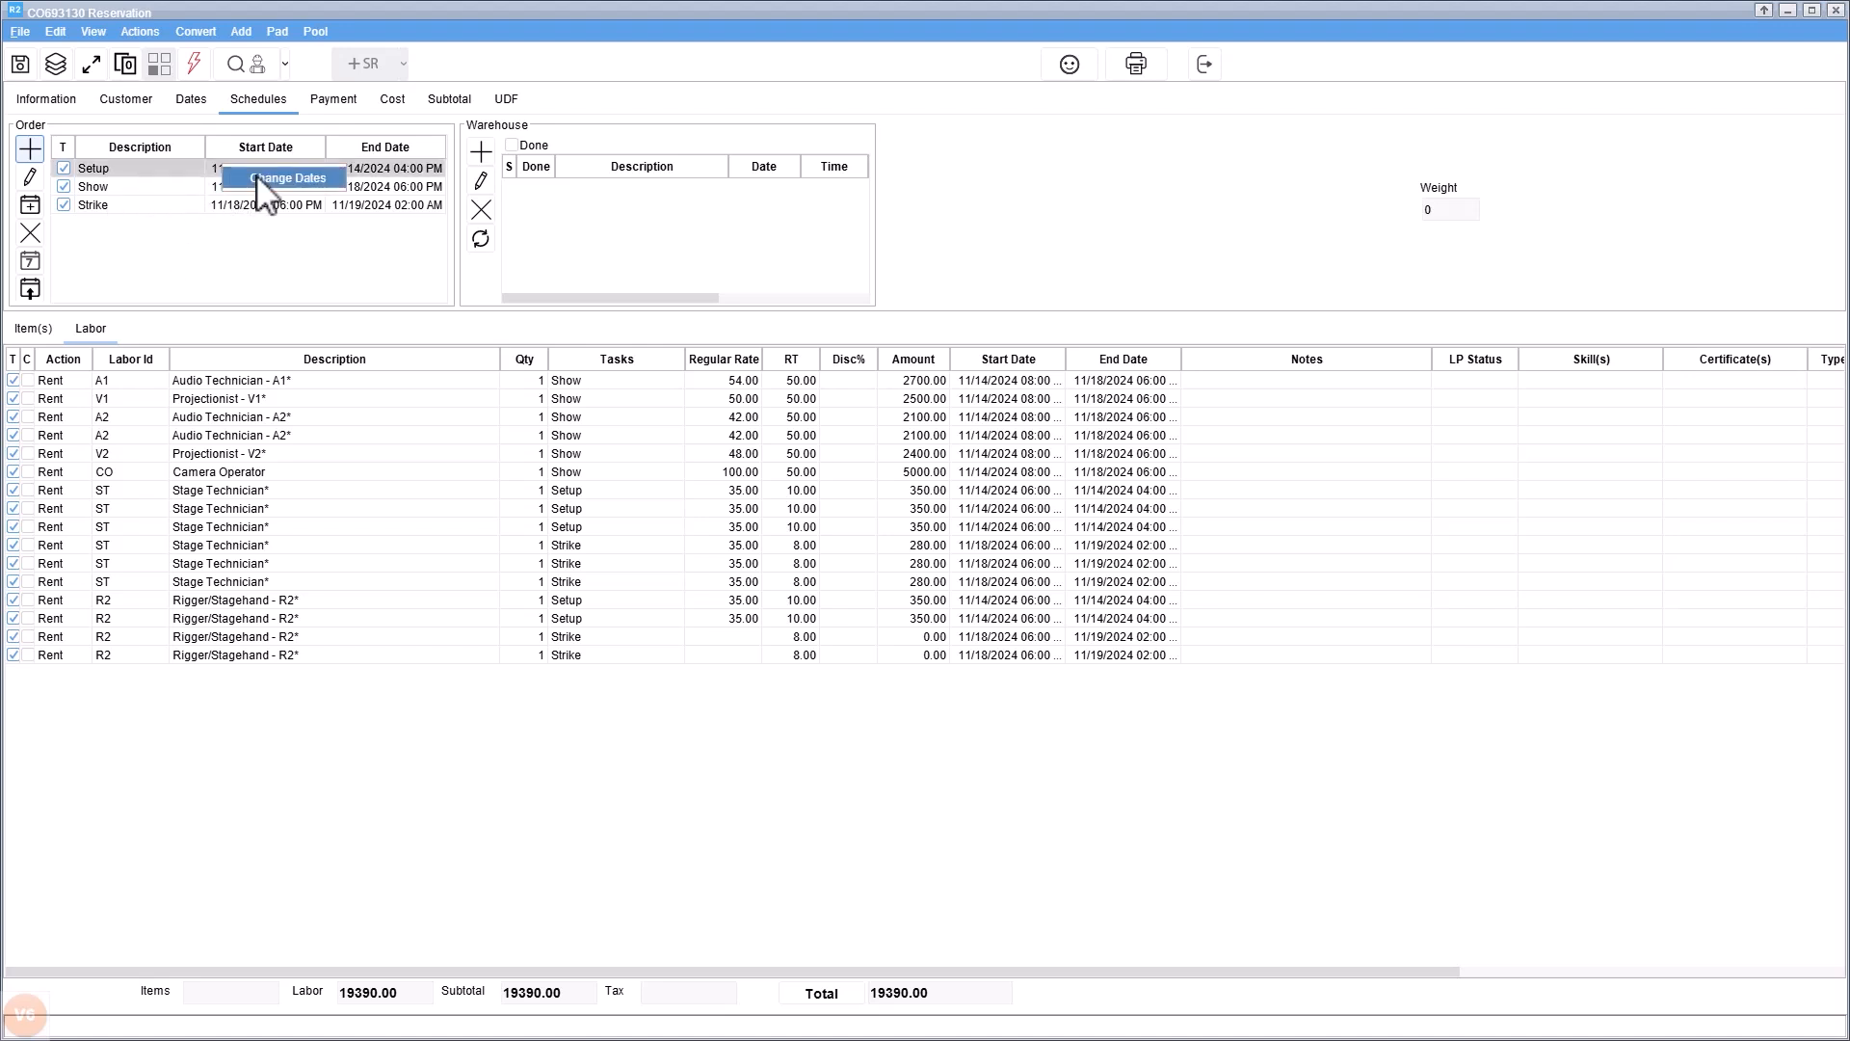
click(258, 179)
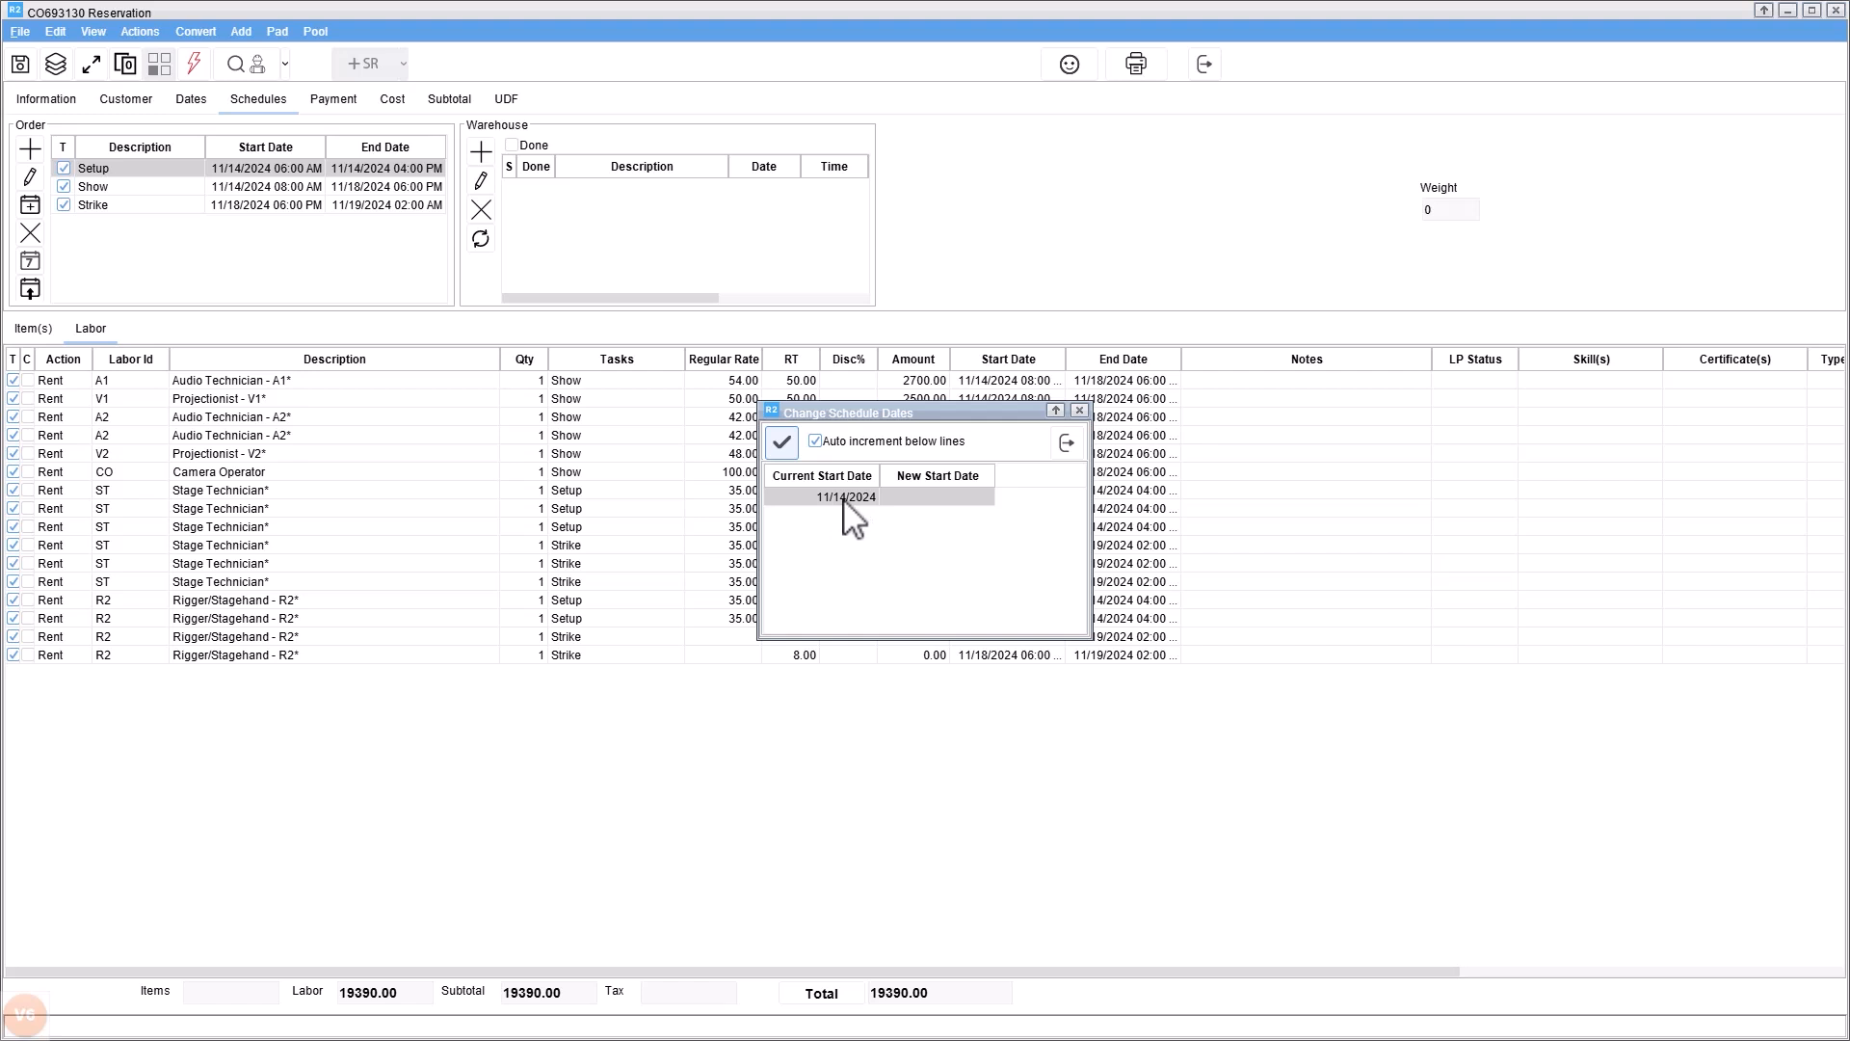
click(952, 497)
click(985, 496)
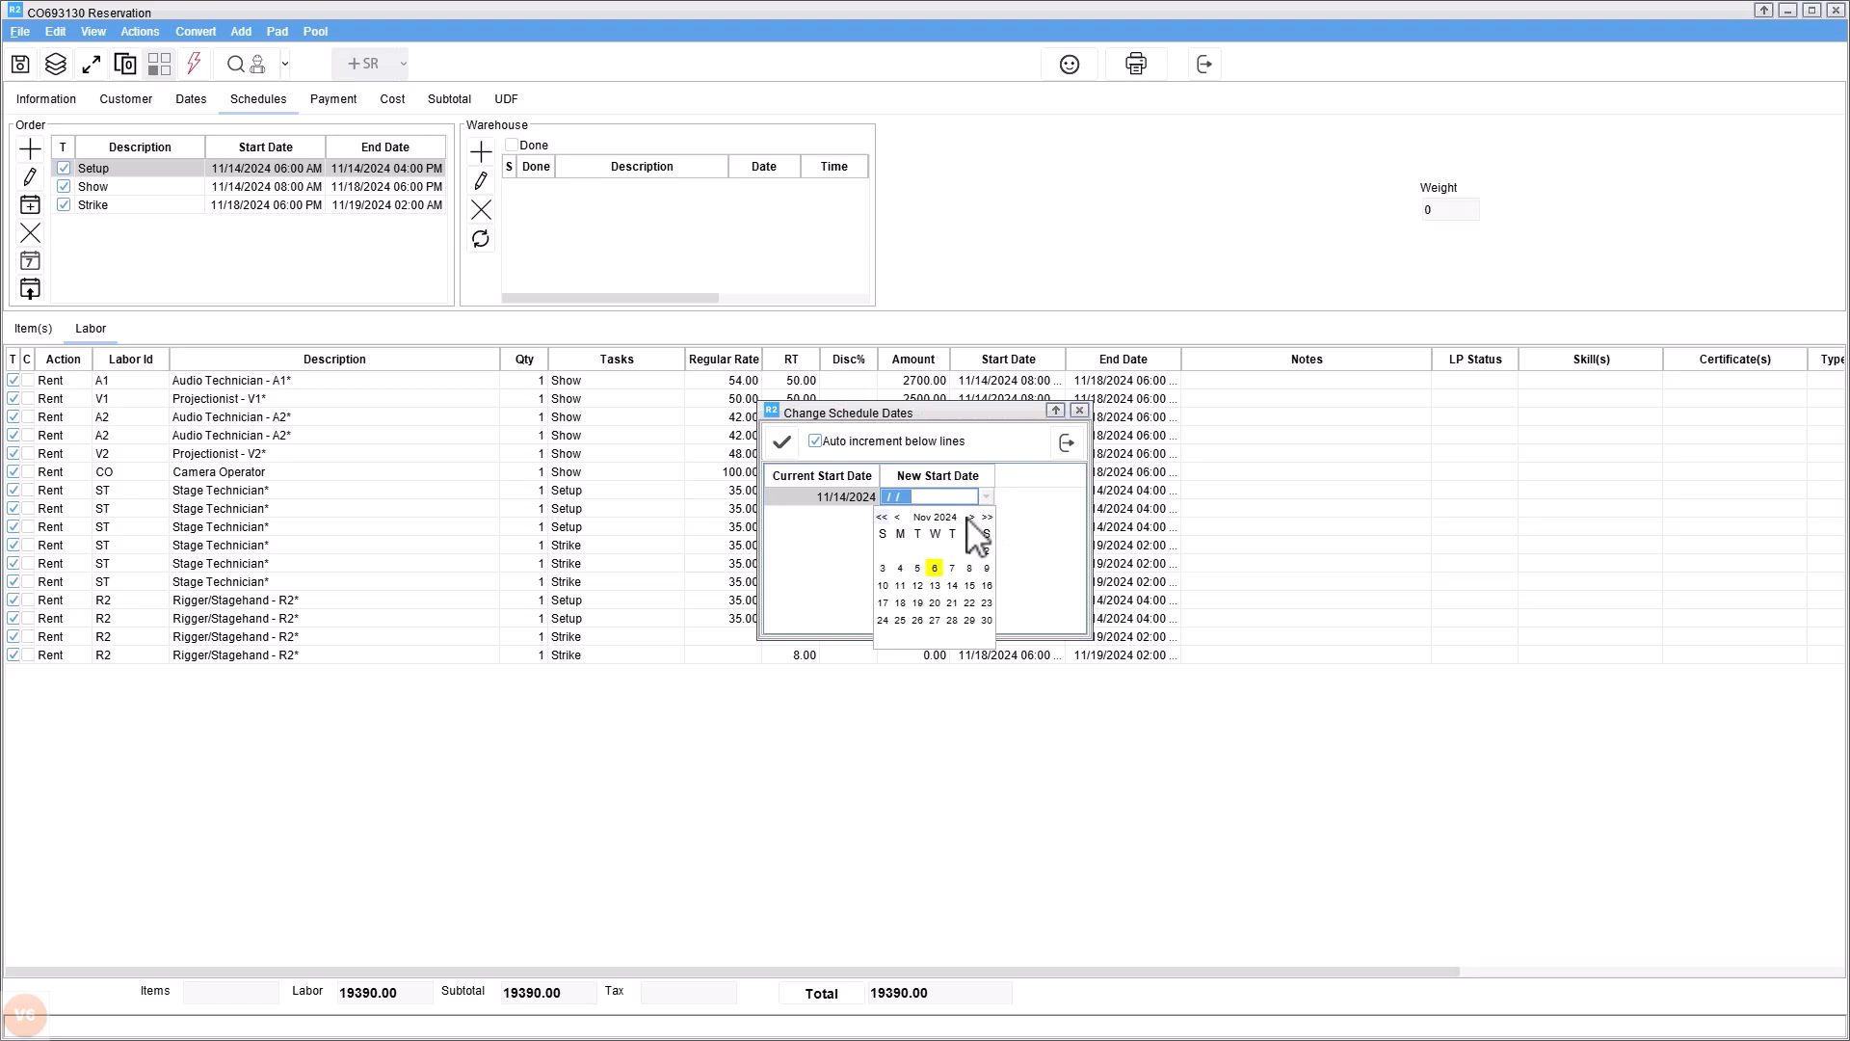
click(987, 518)
click(953, 586)
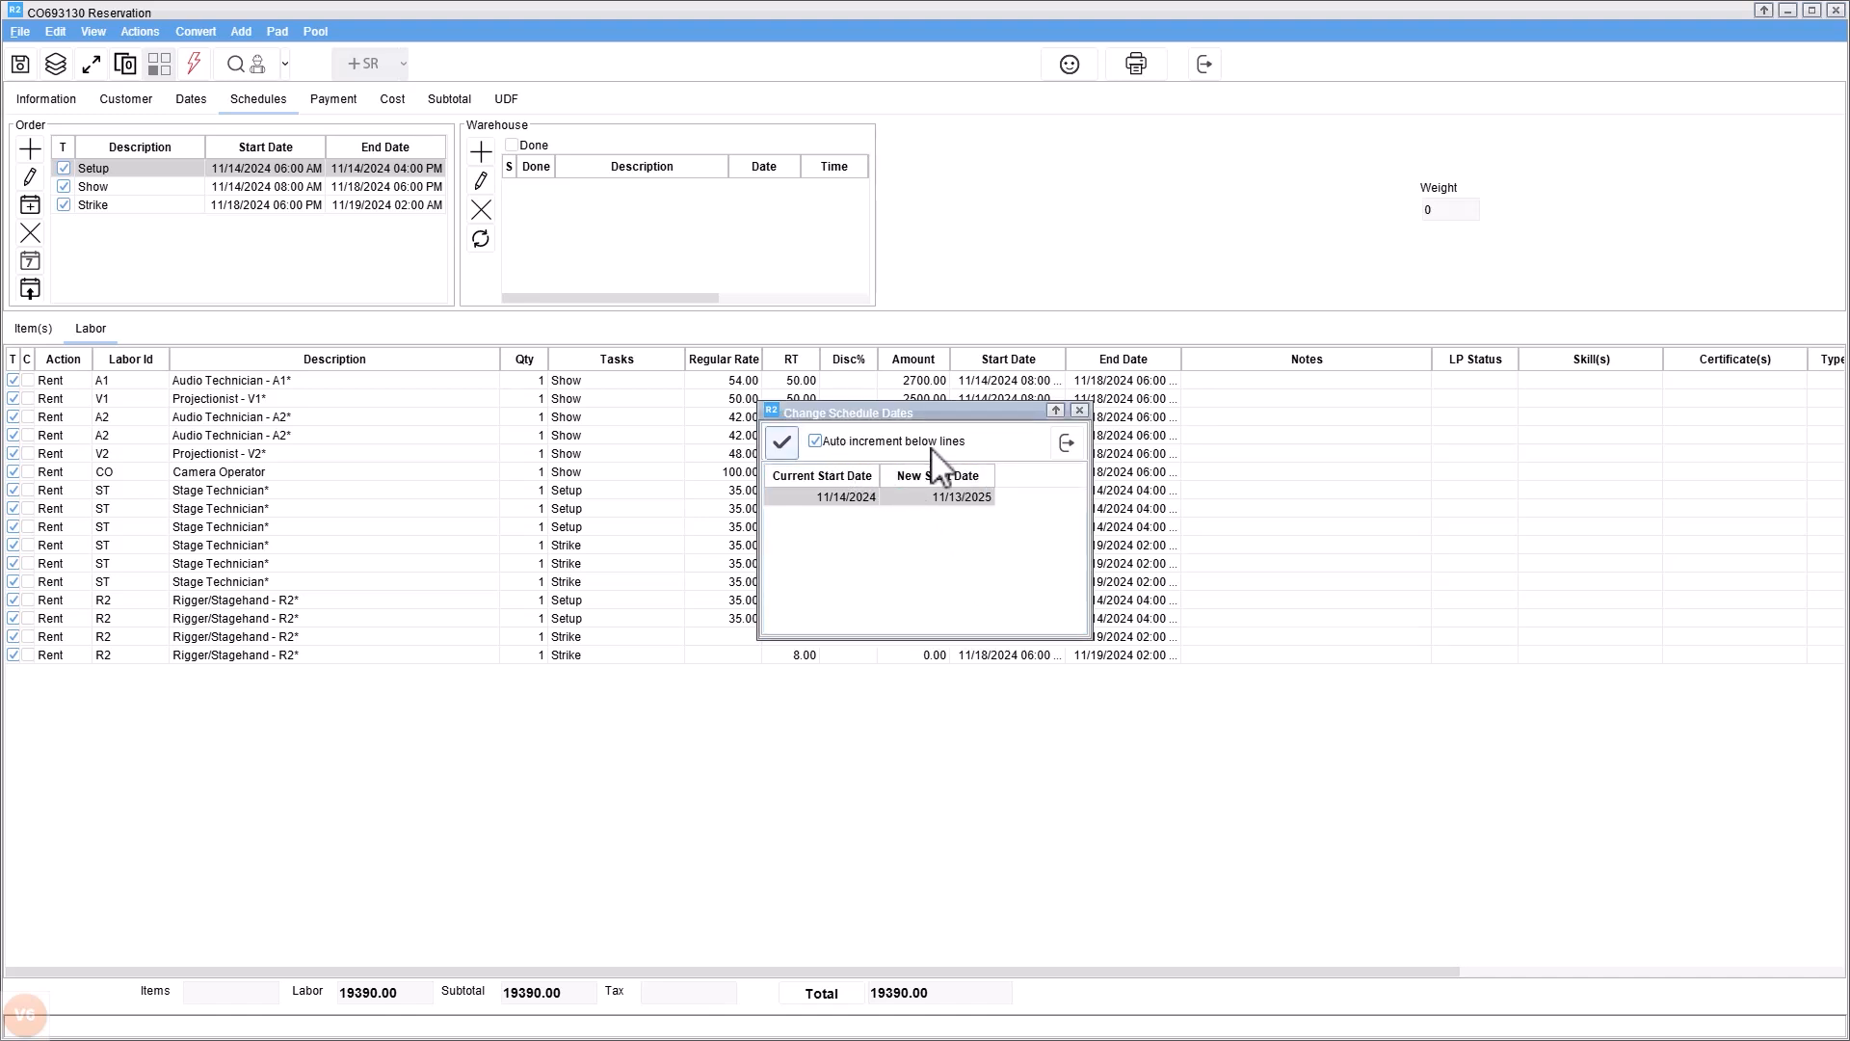
click(782, 445)
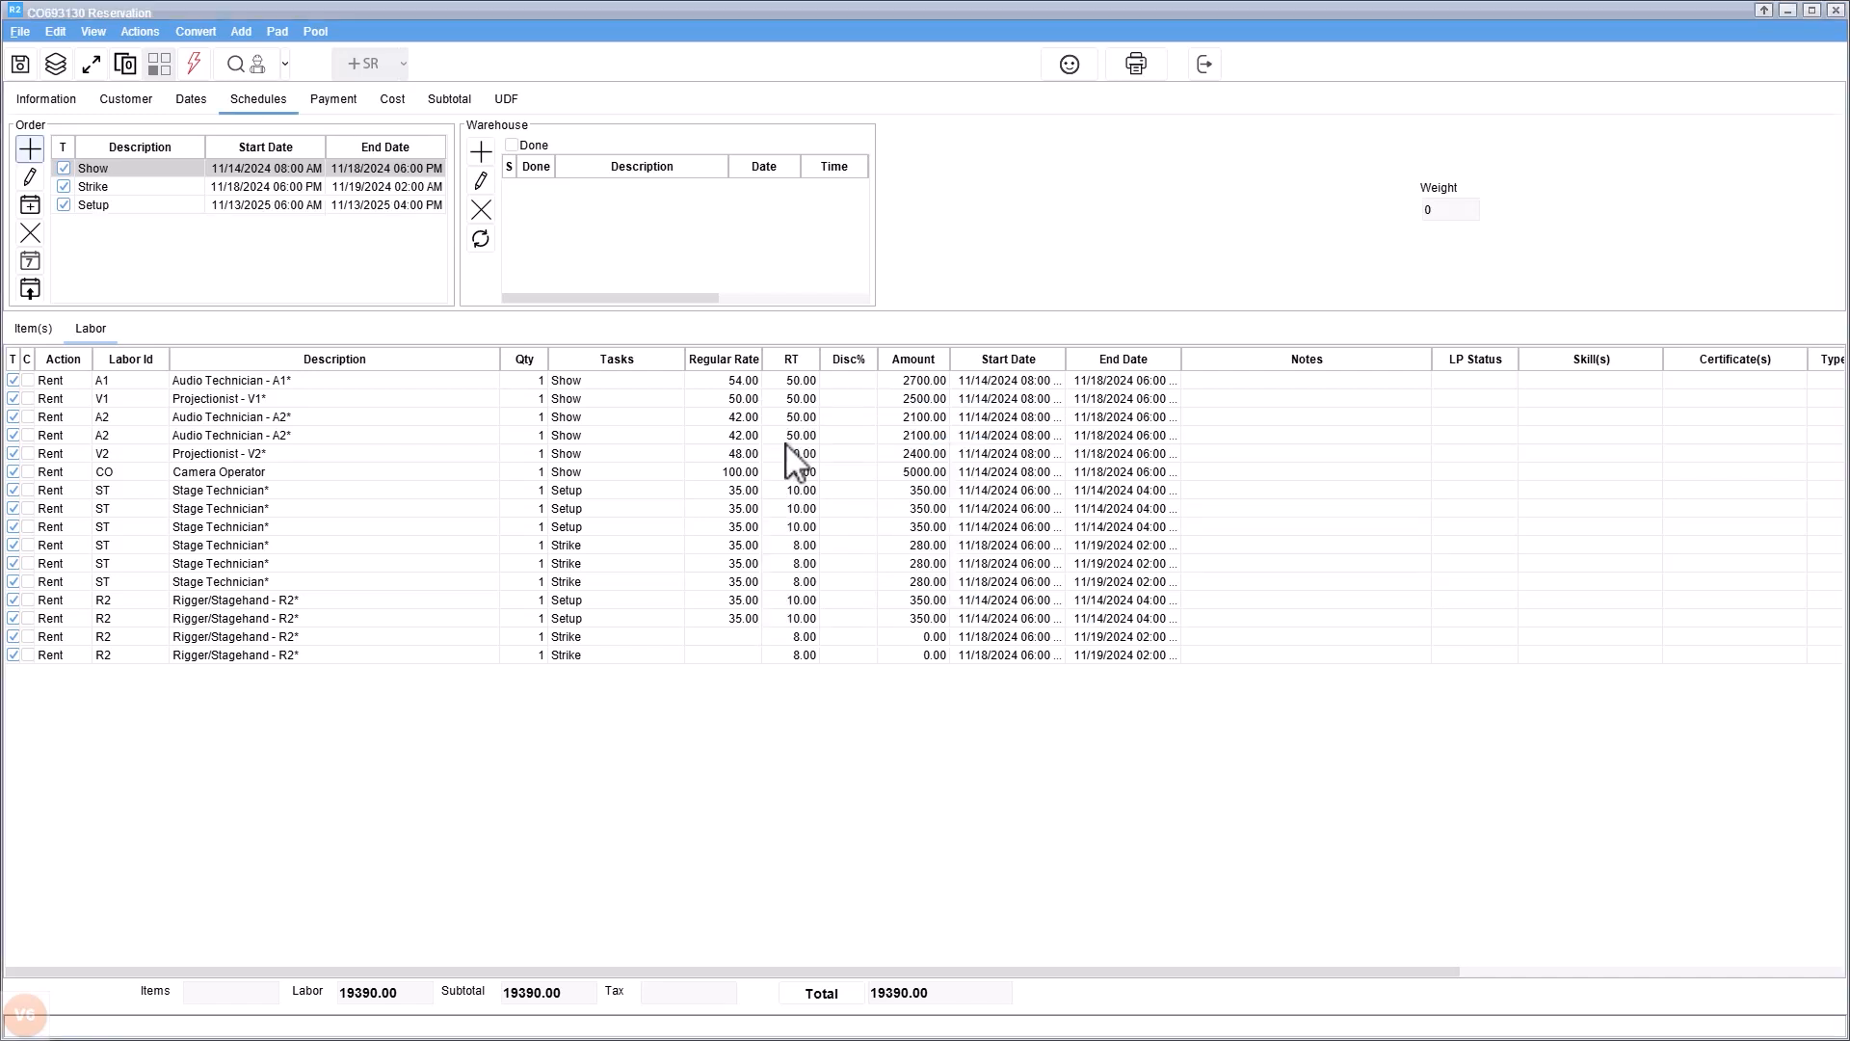
Change the Show and Strike schedule dates together, starting at 11/13/2025 and auto-incrementing the following days through 11/17/2025
ctrl+click(164, 185)
right_click(165, 185)
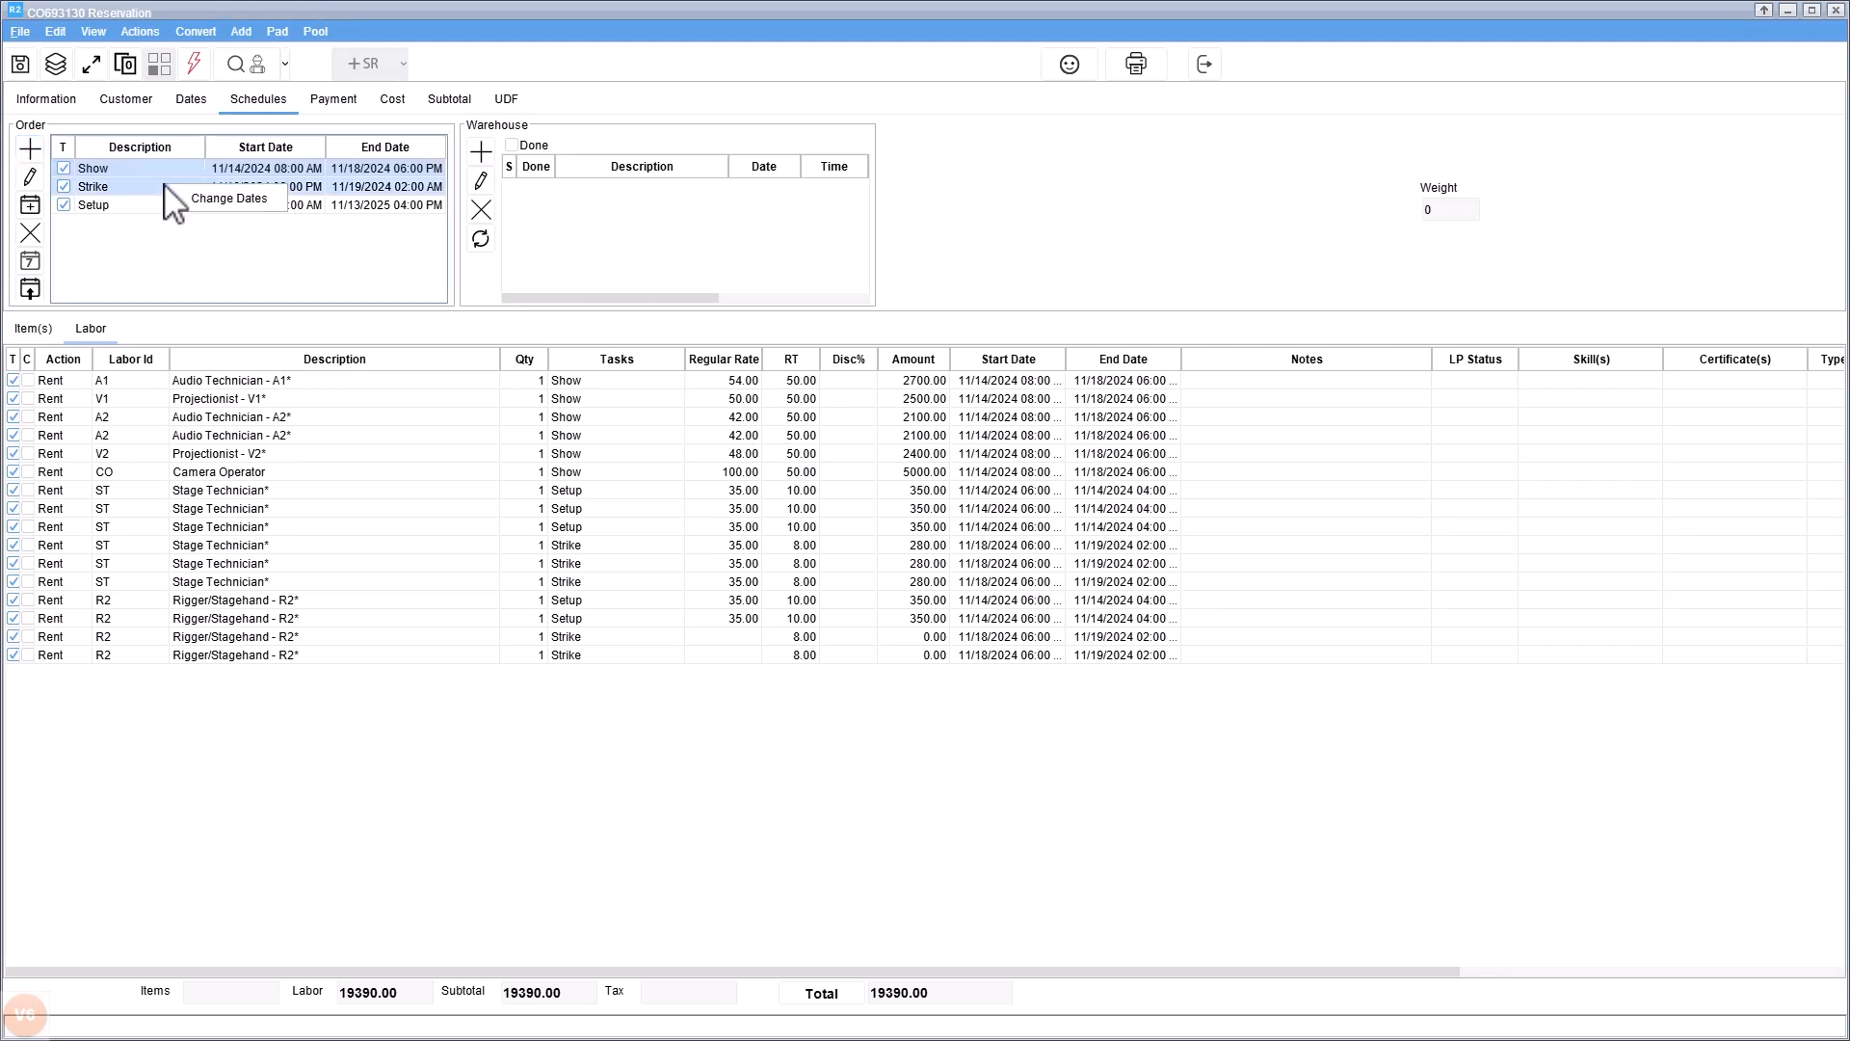
click(238, 198)
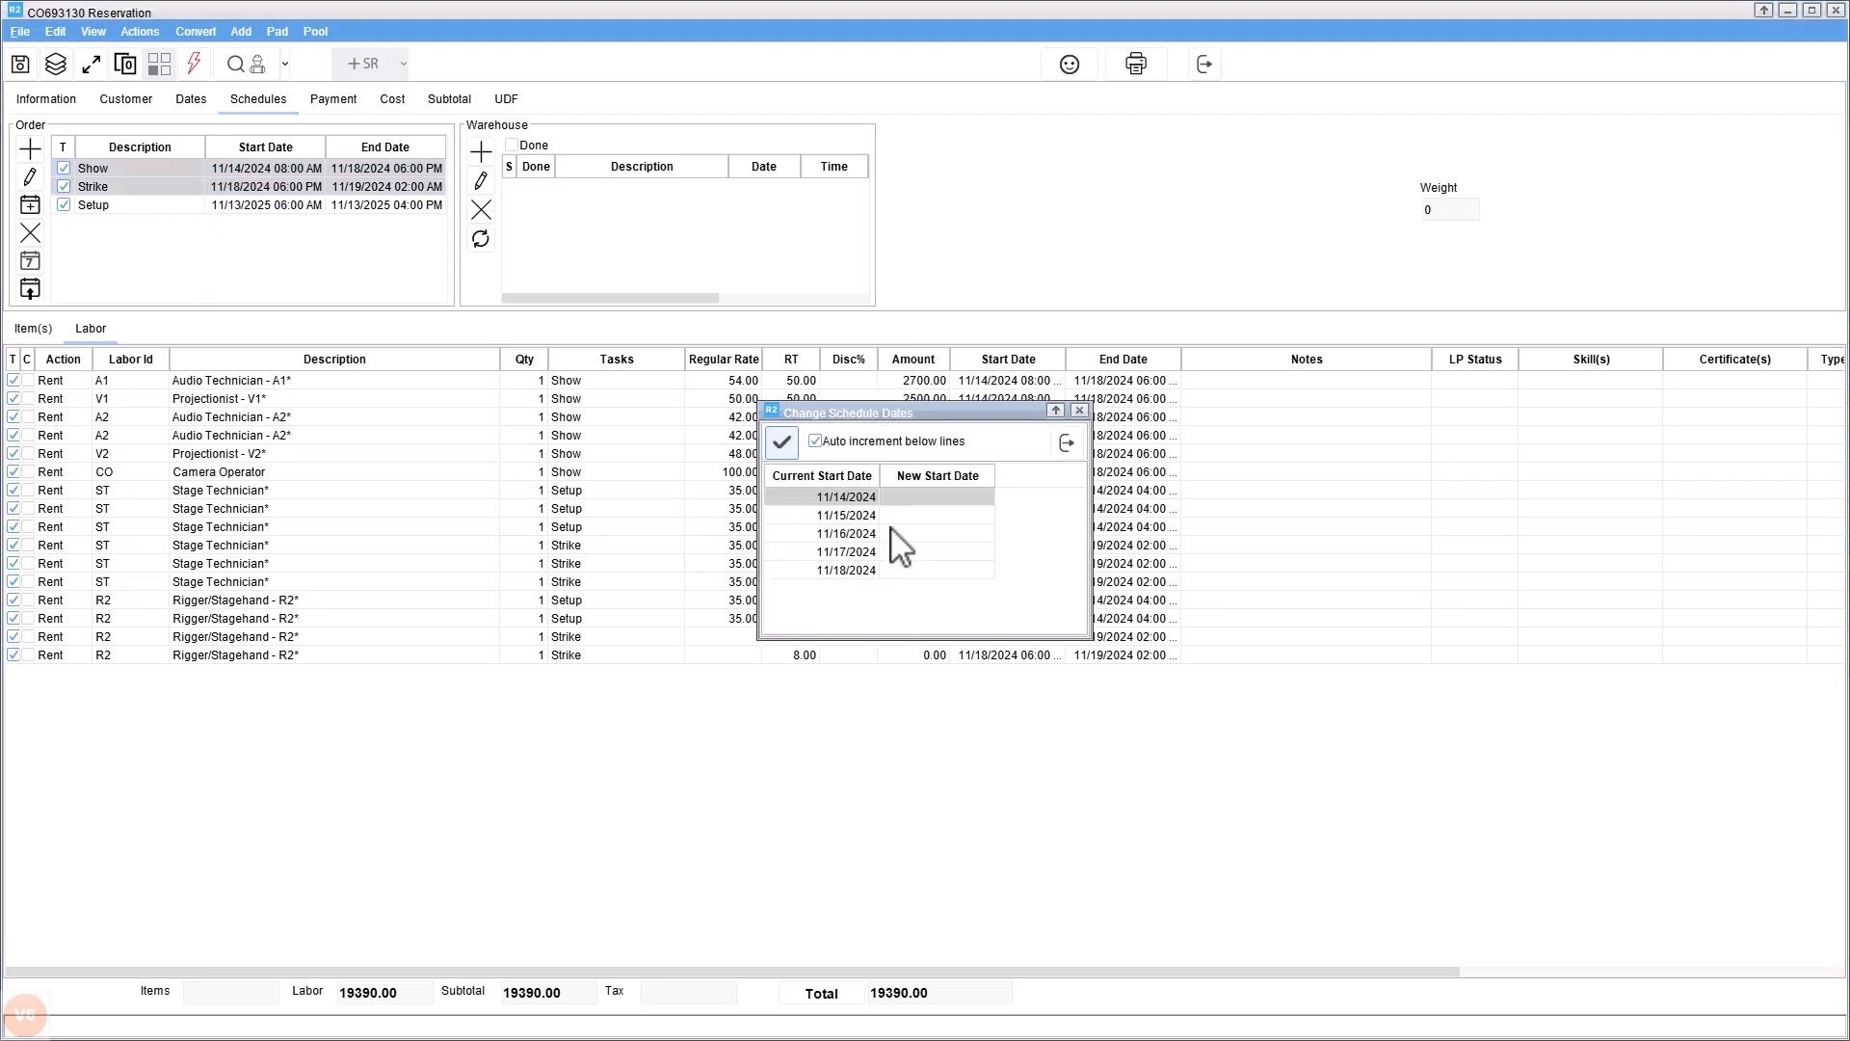
click(911, 496)
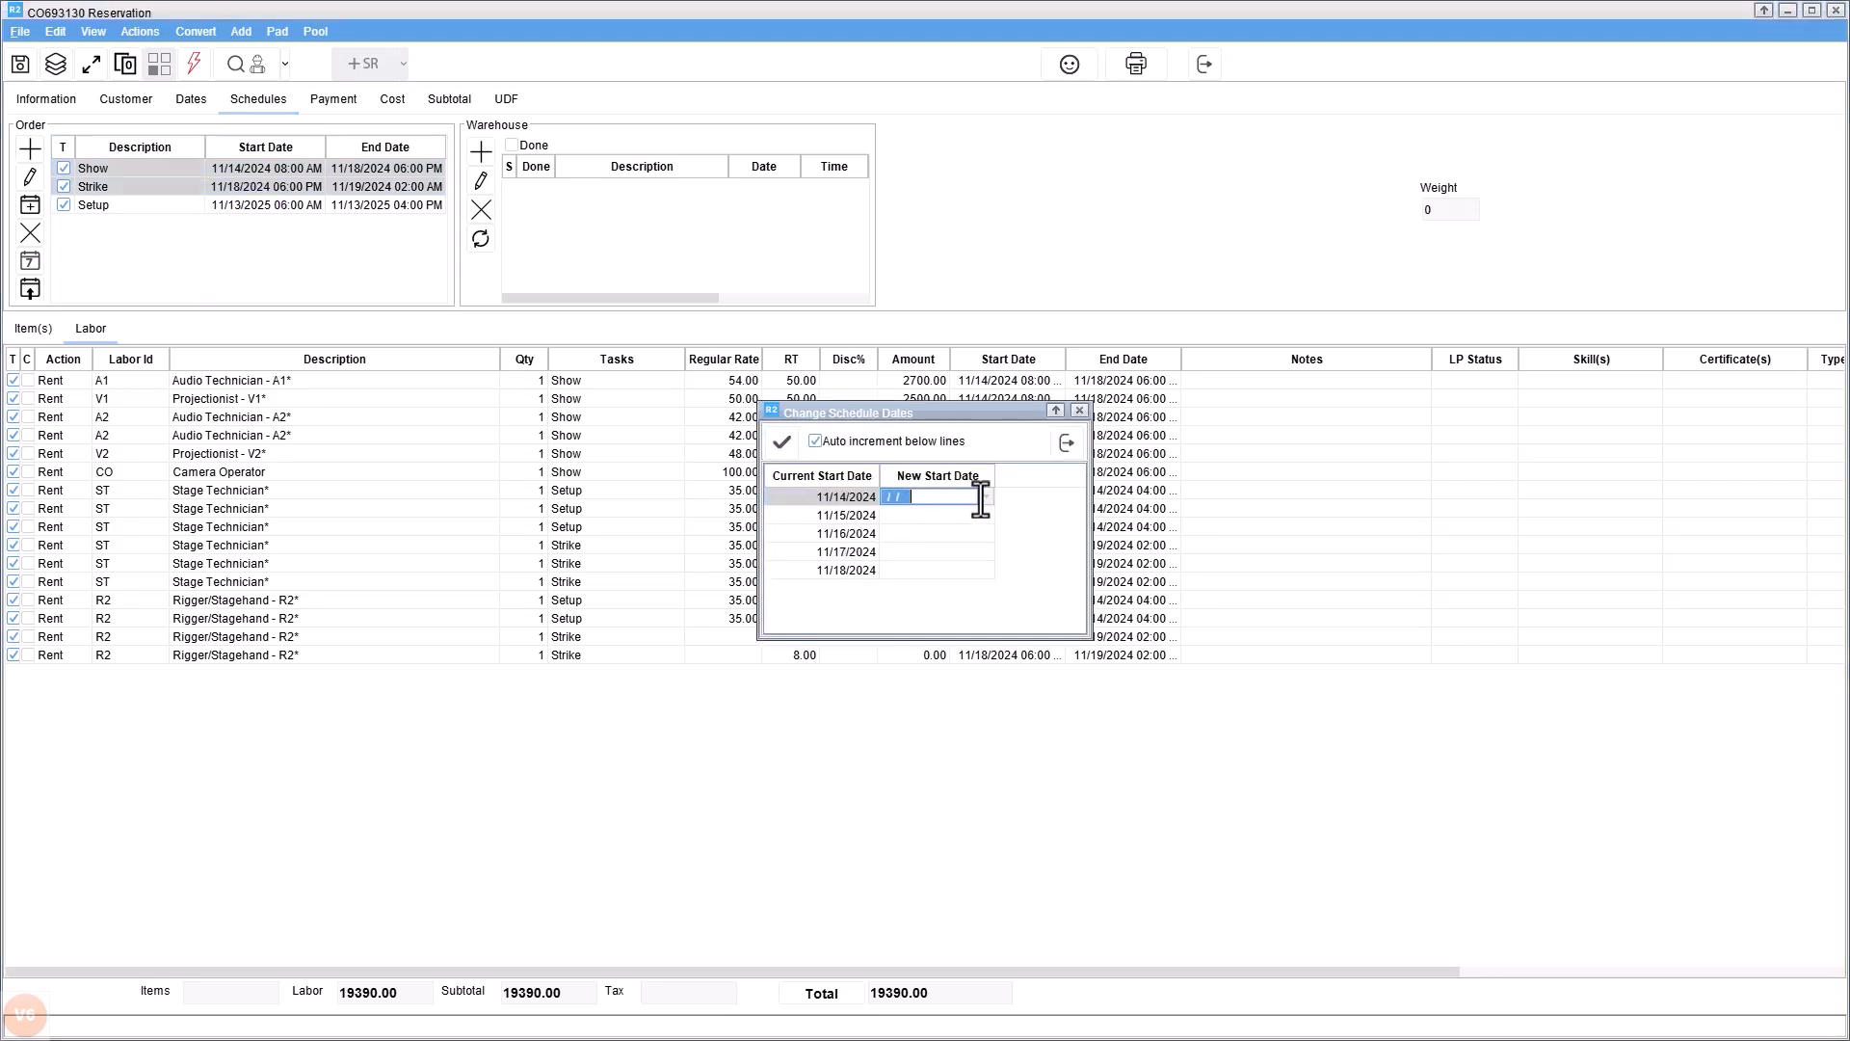
click(986, 497)
click(986, 517)
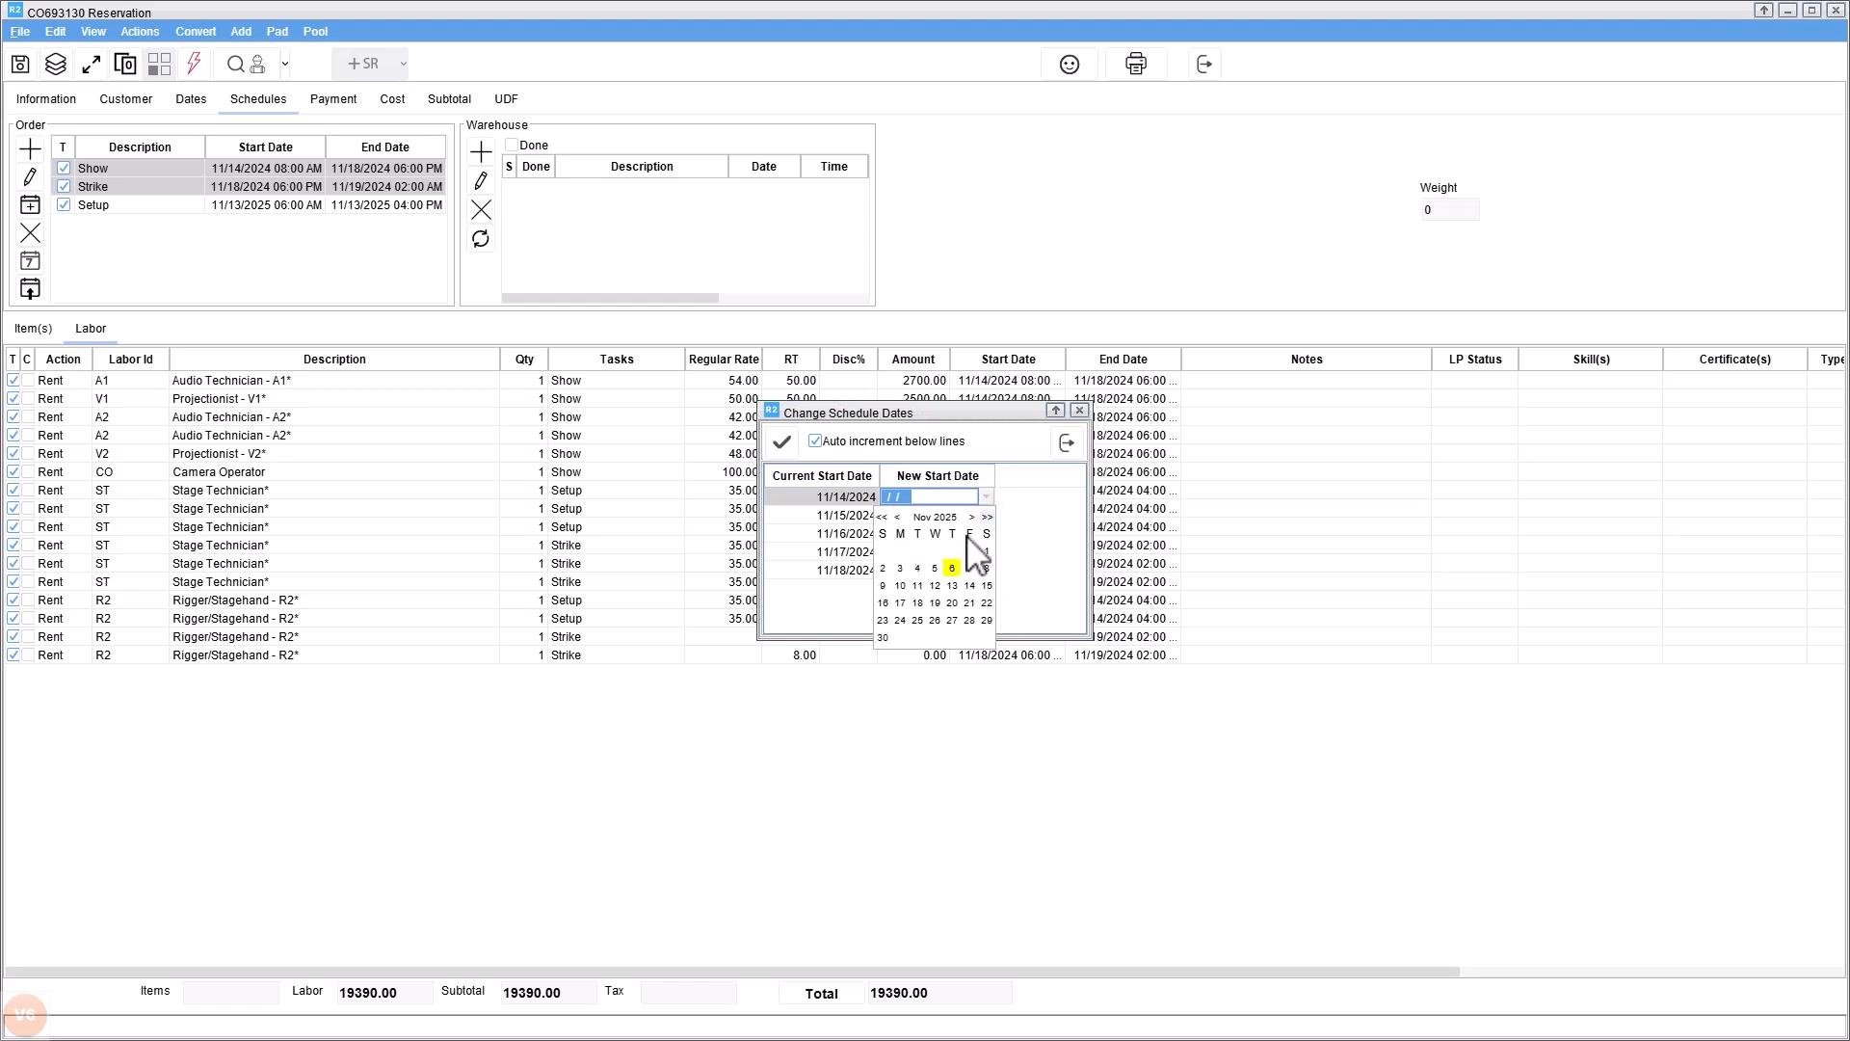
click(954, 586)
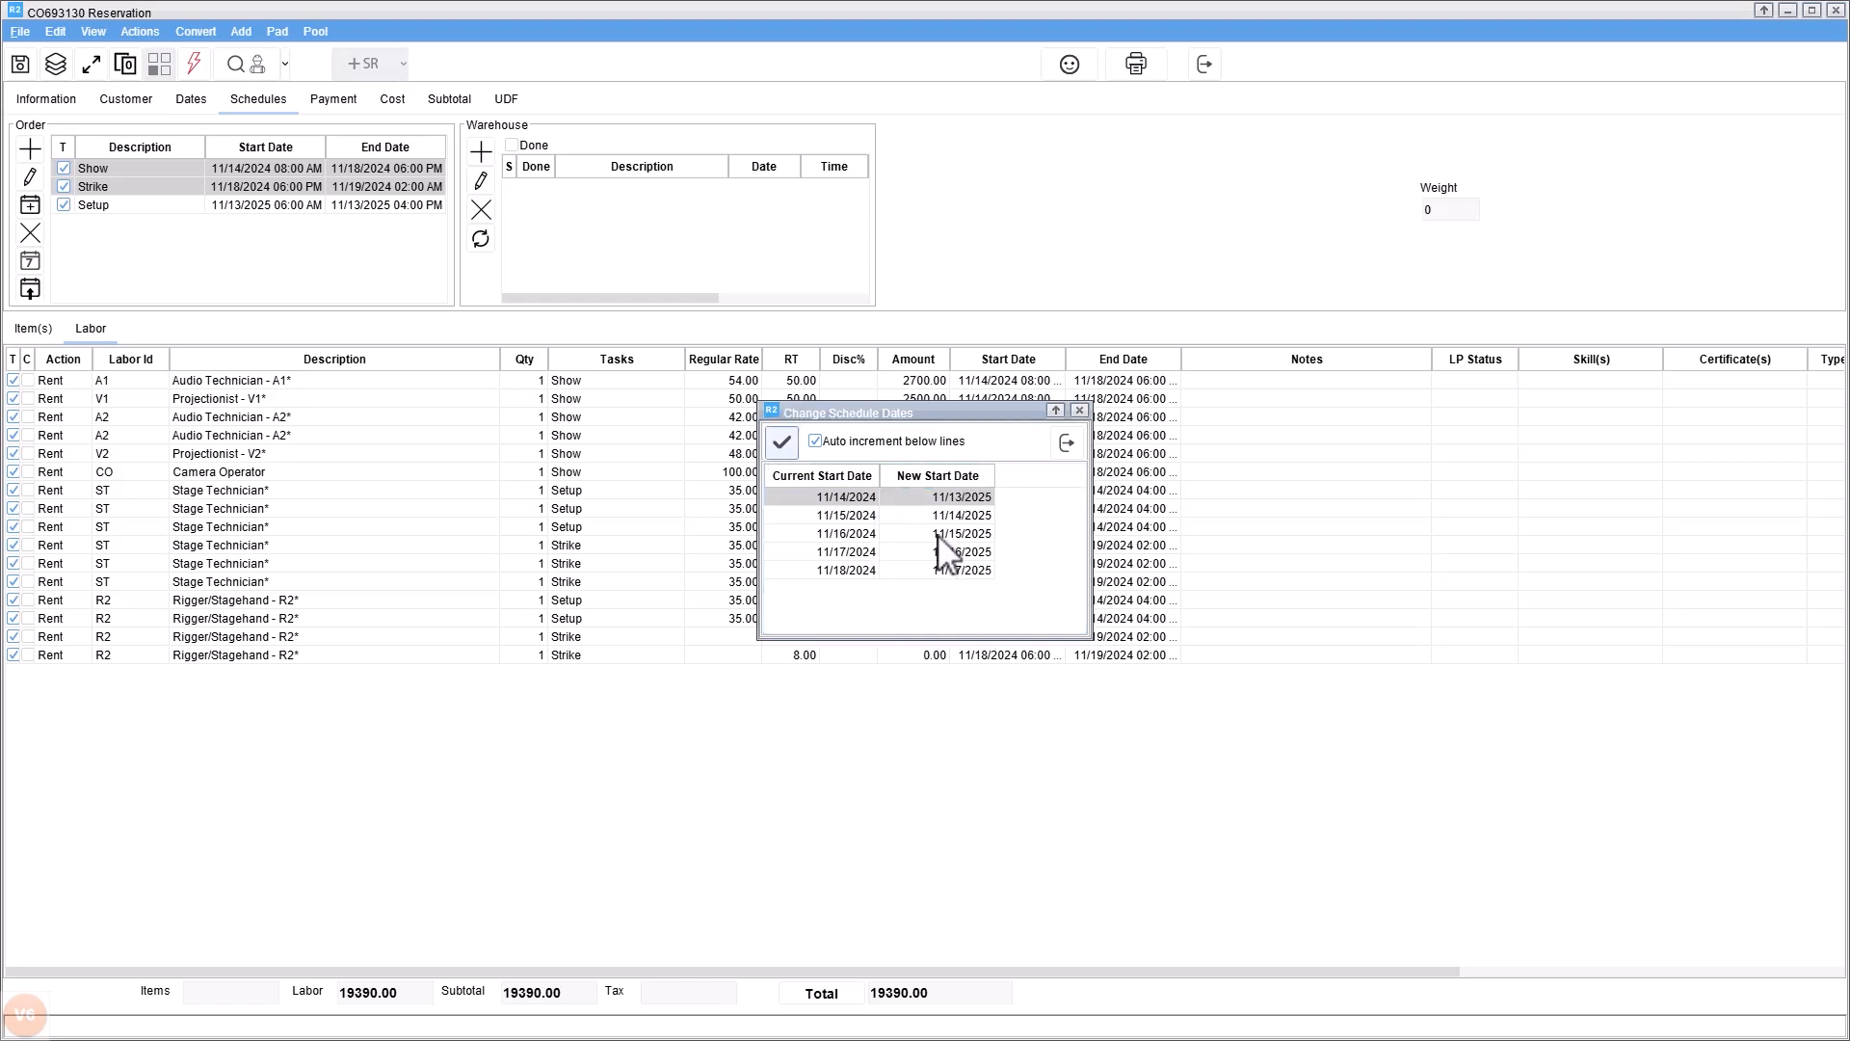
click(781, 444)
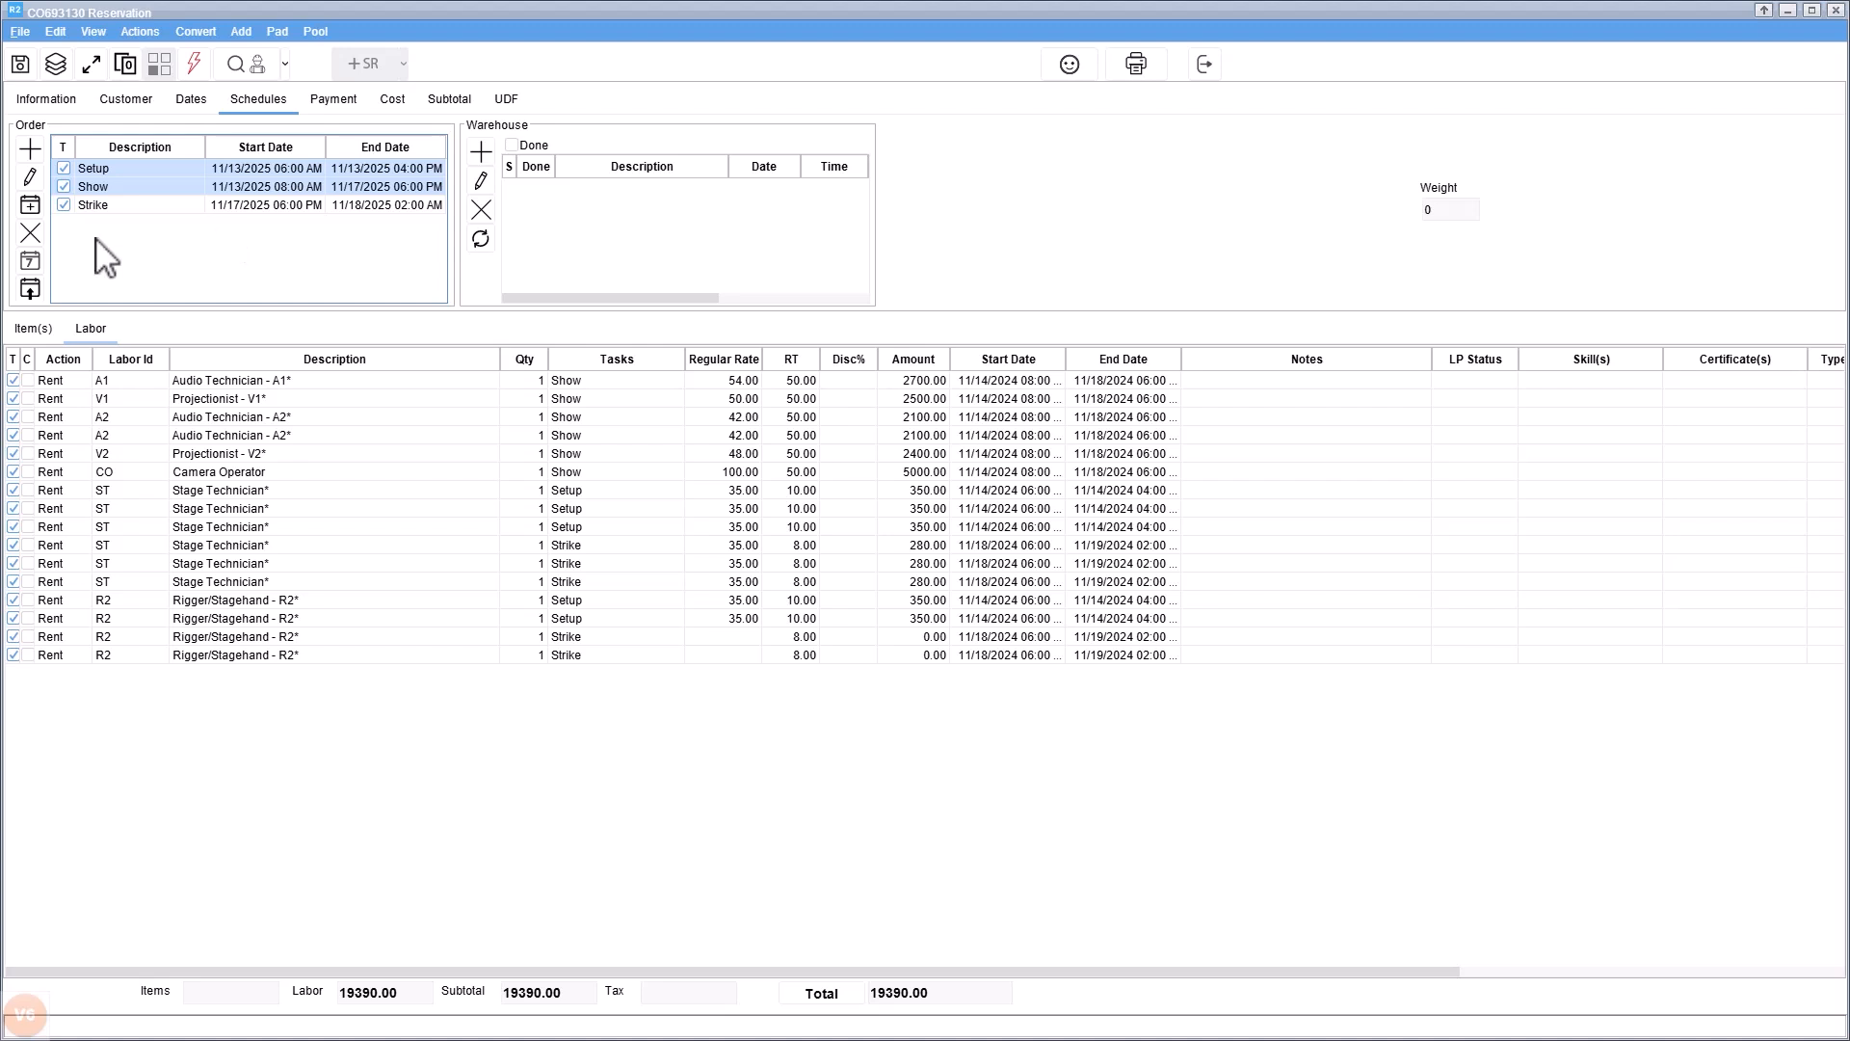
Update the labor lines' start and end dates from the Setup, Show and Strike order schedules together
click(30, 260)
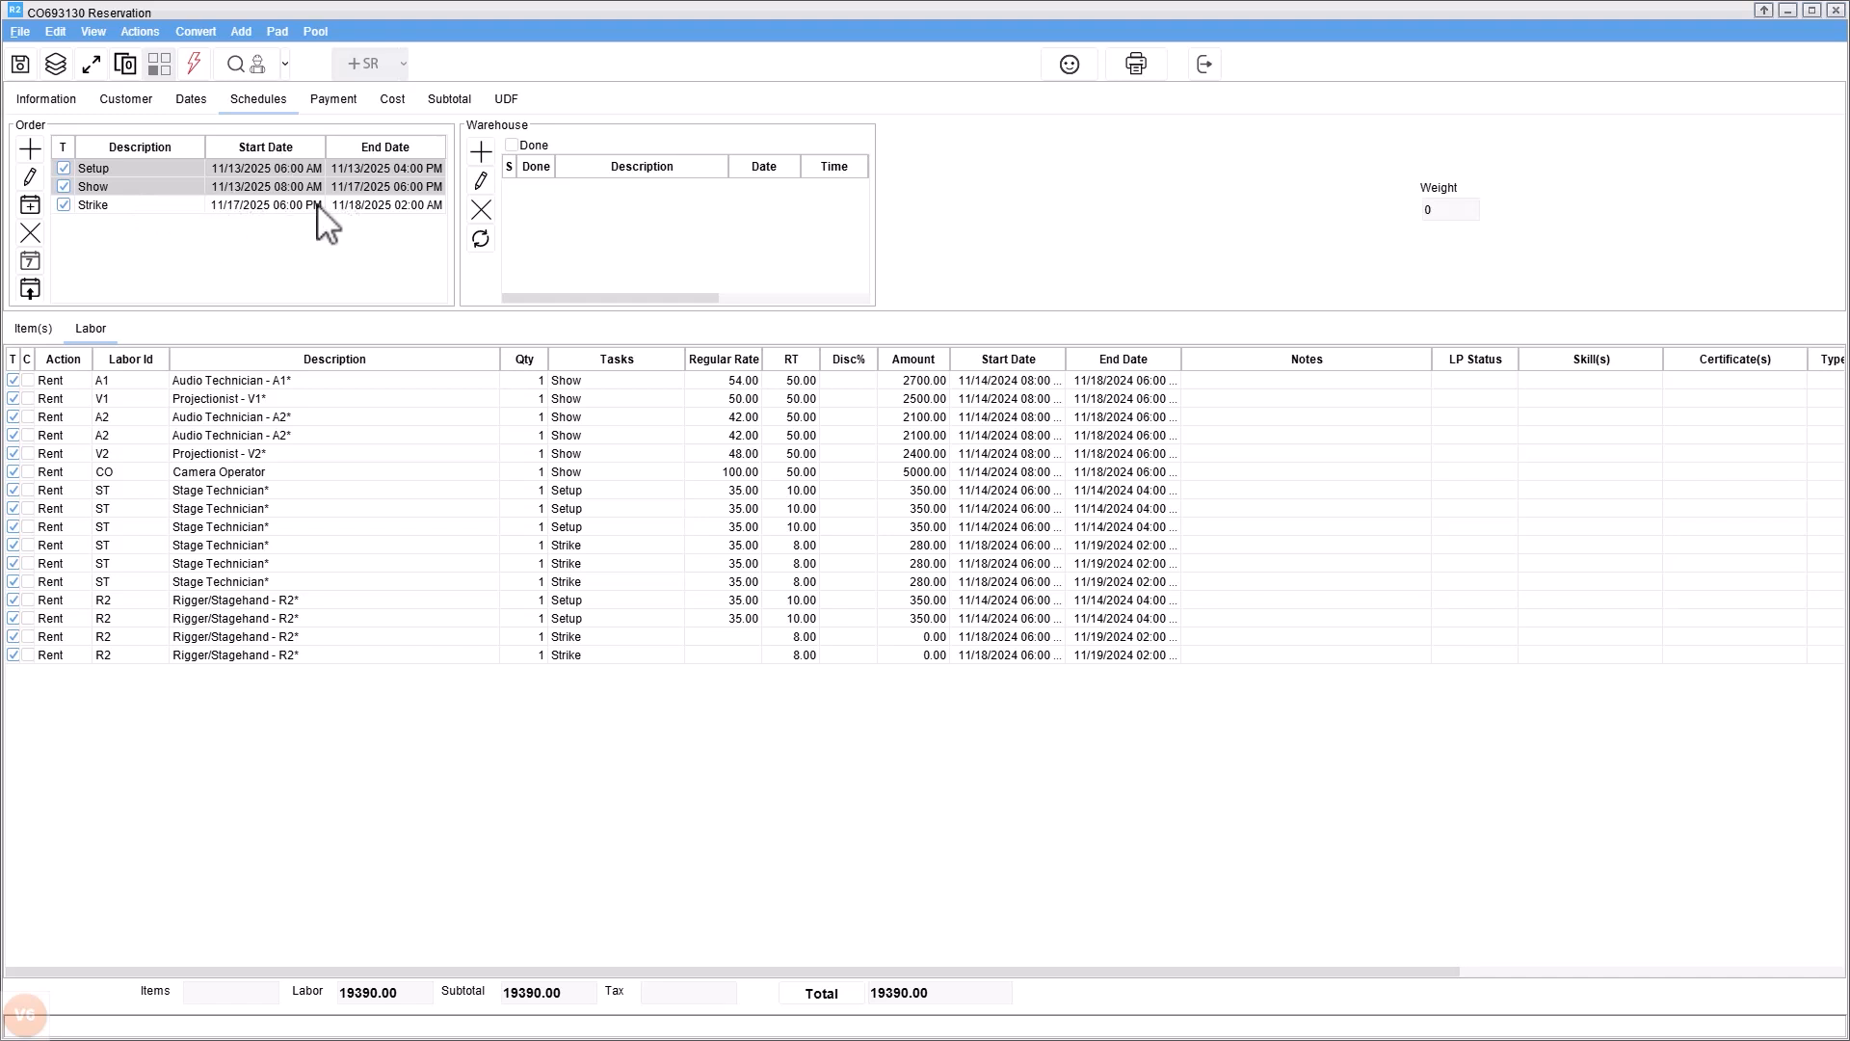
shift+click(144, 205)
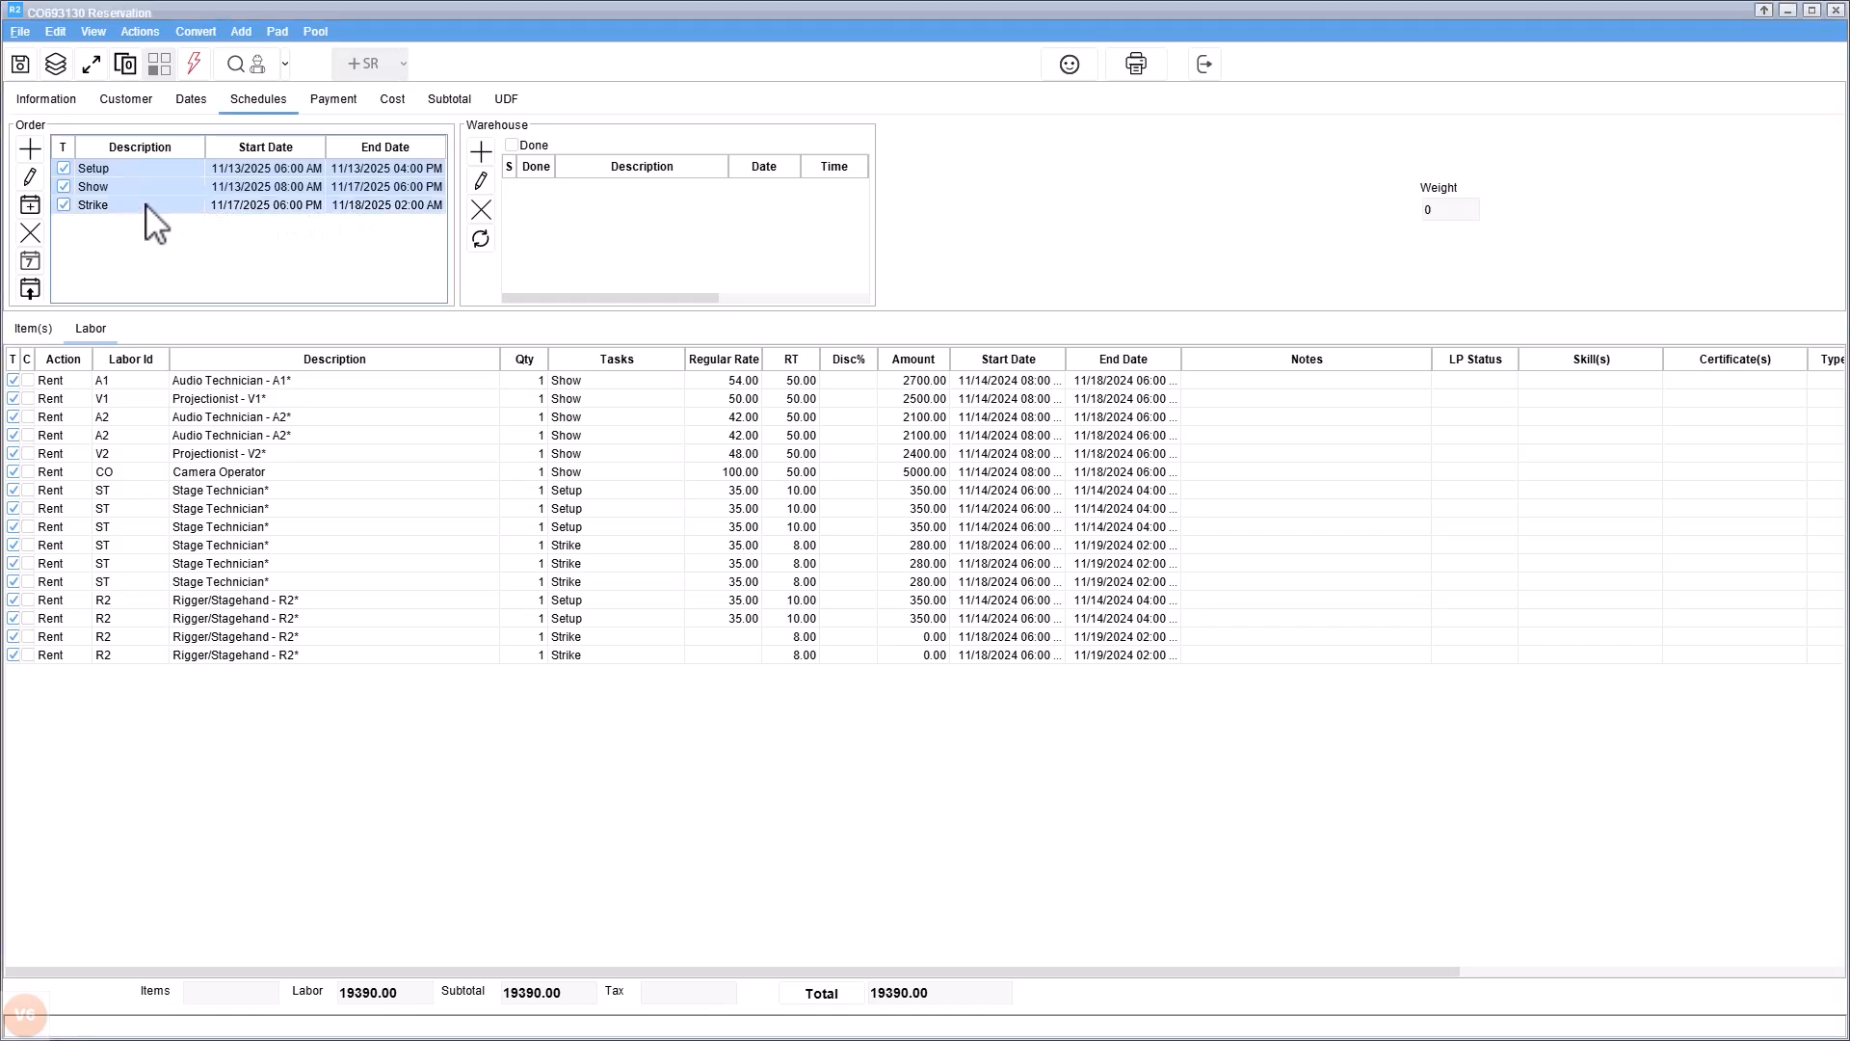
click(29, 262)
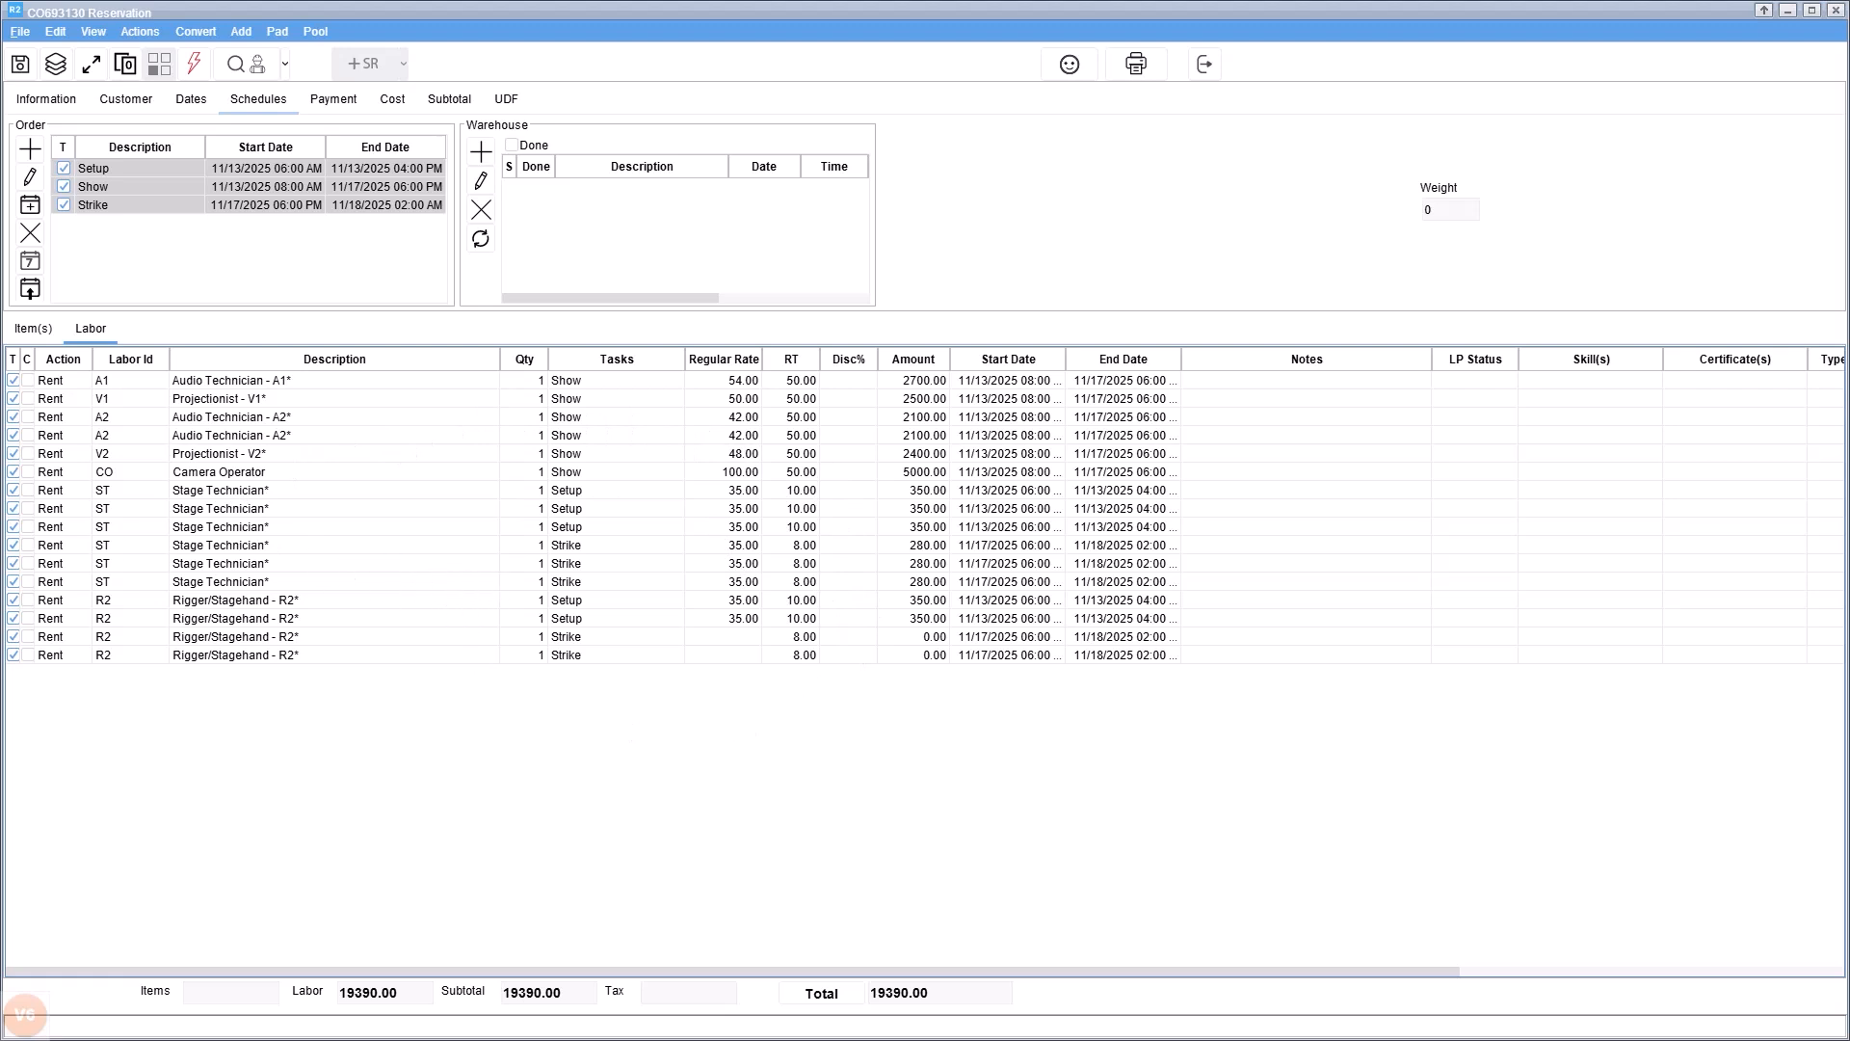
Inspect the Change Dates option for the Audio Technician - A1 labor line and exit without entering new start dates
right_click(367, 381)
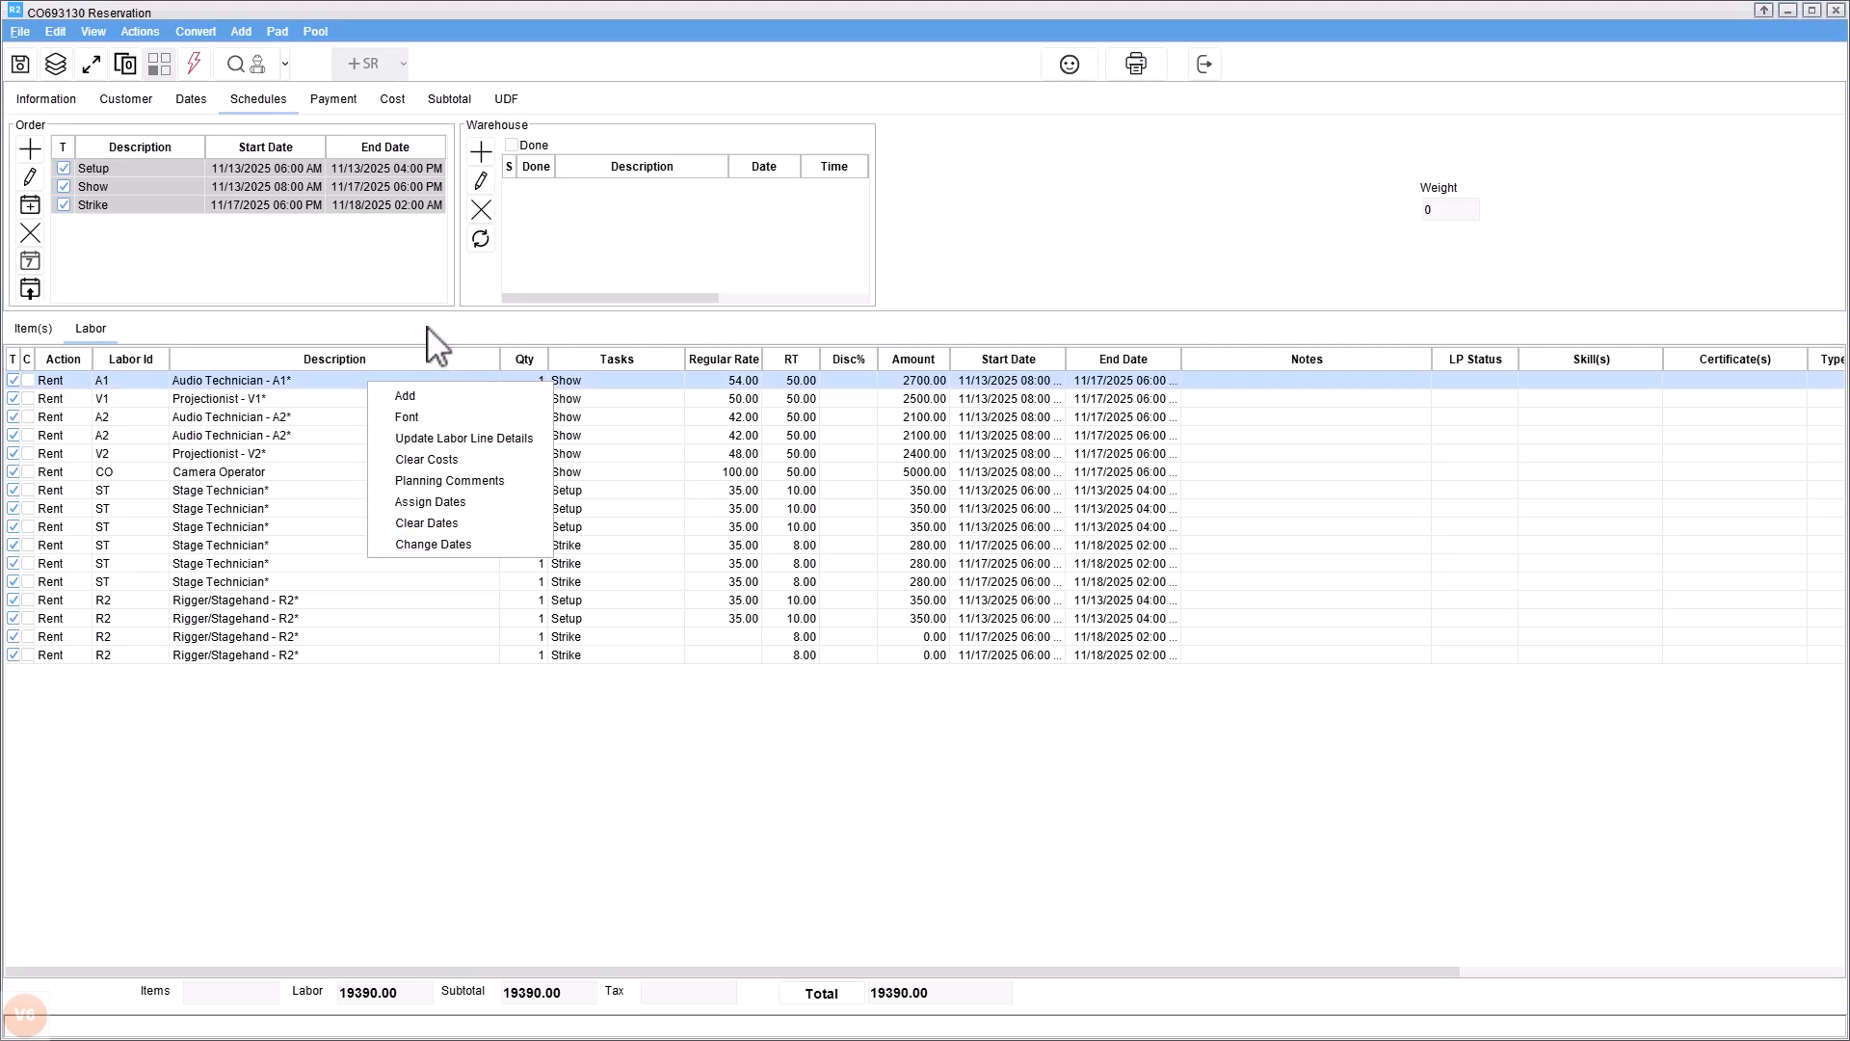
click(355, 376)
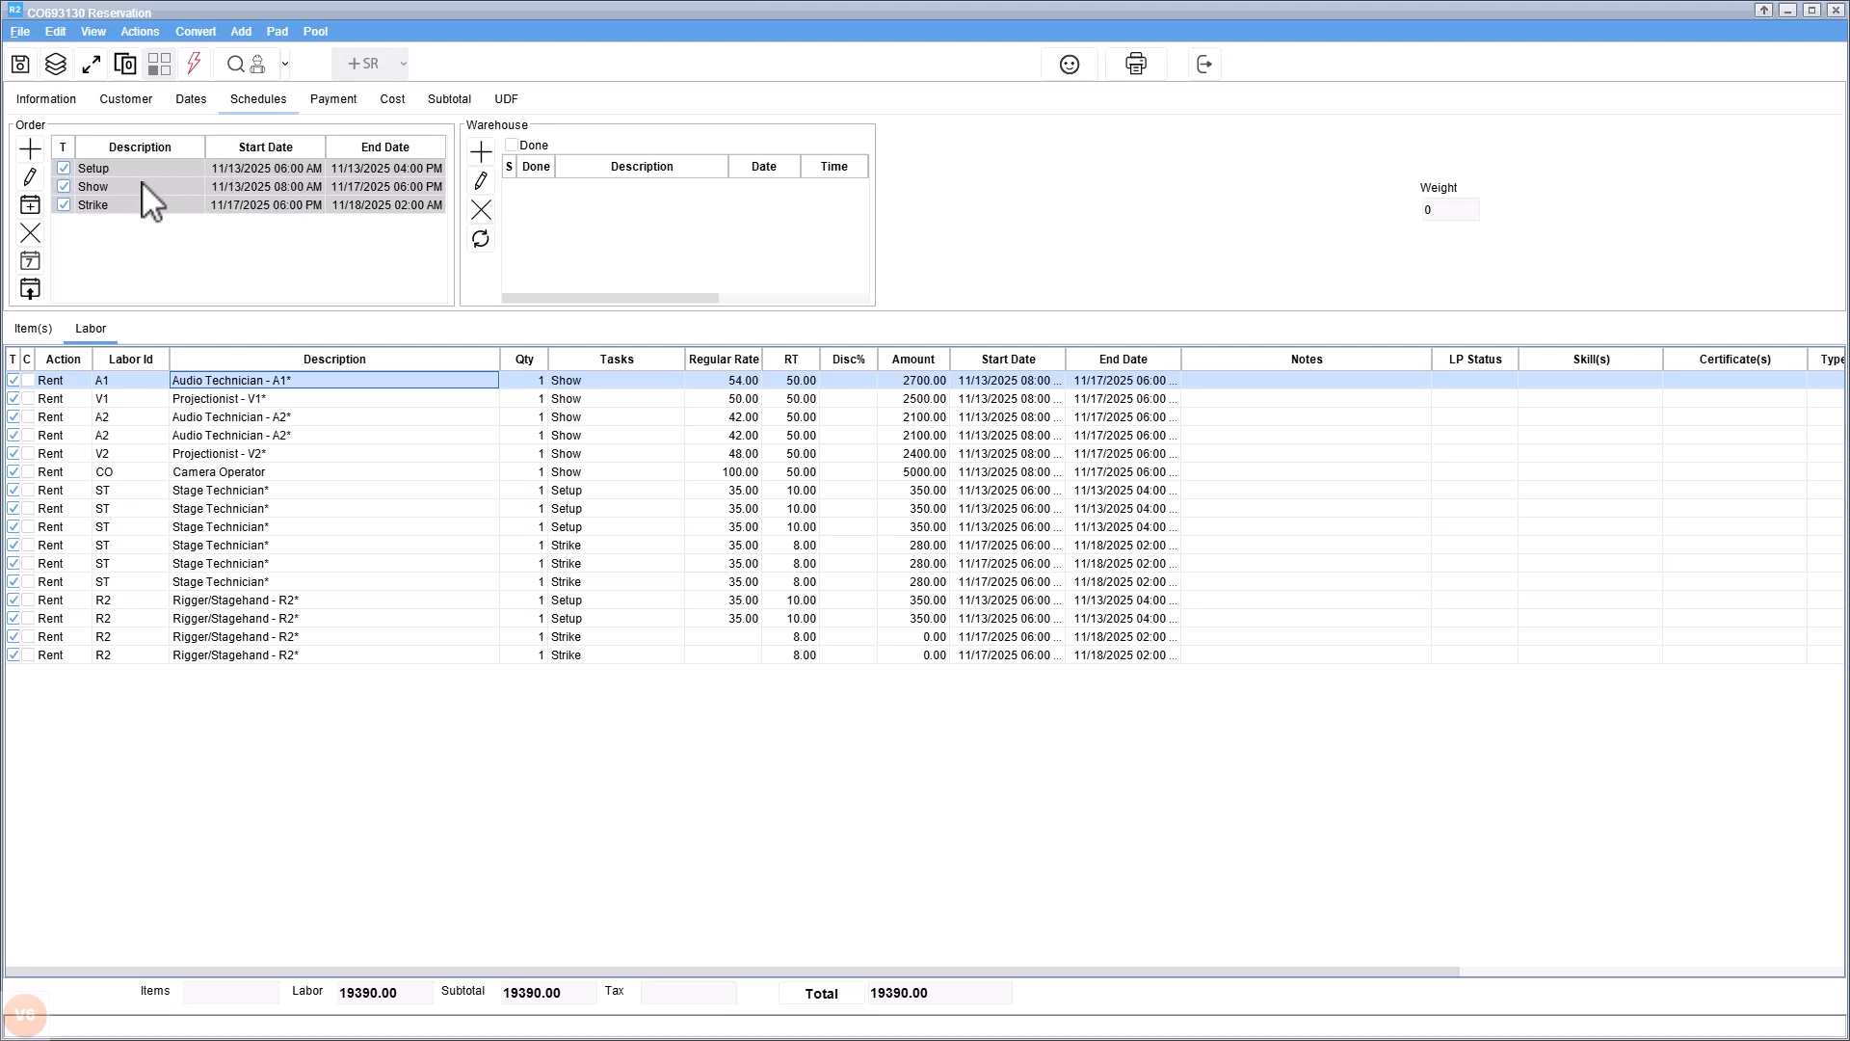
right_click(355, 395)
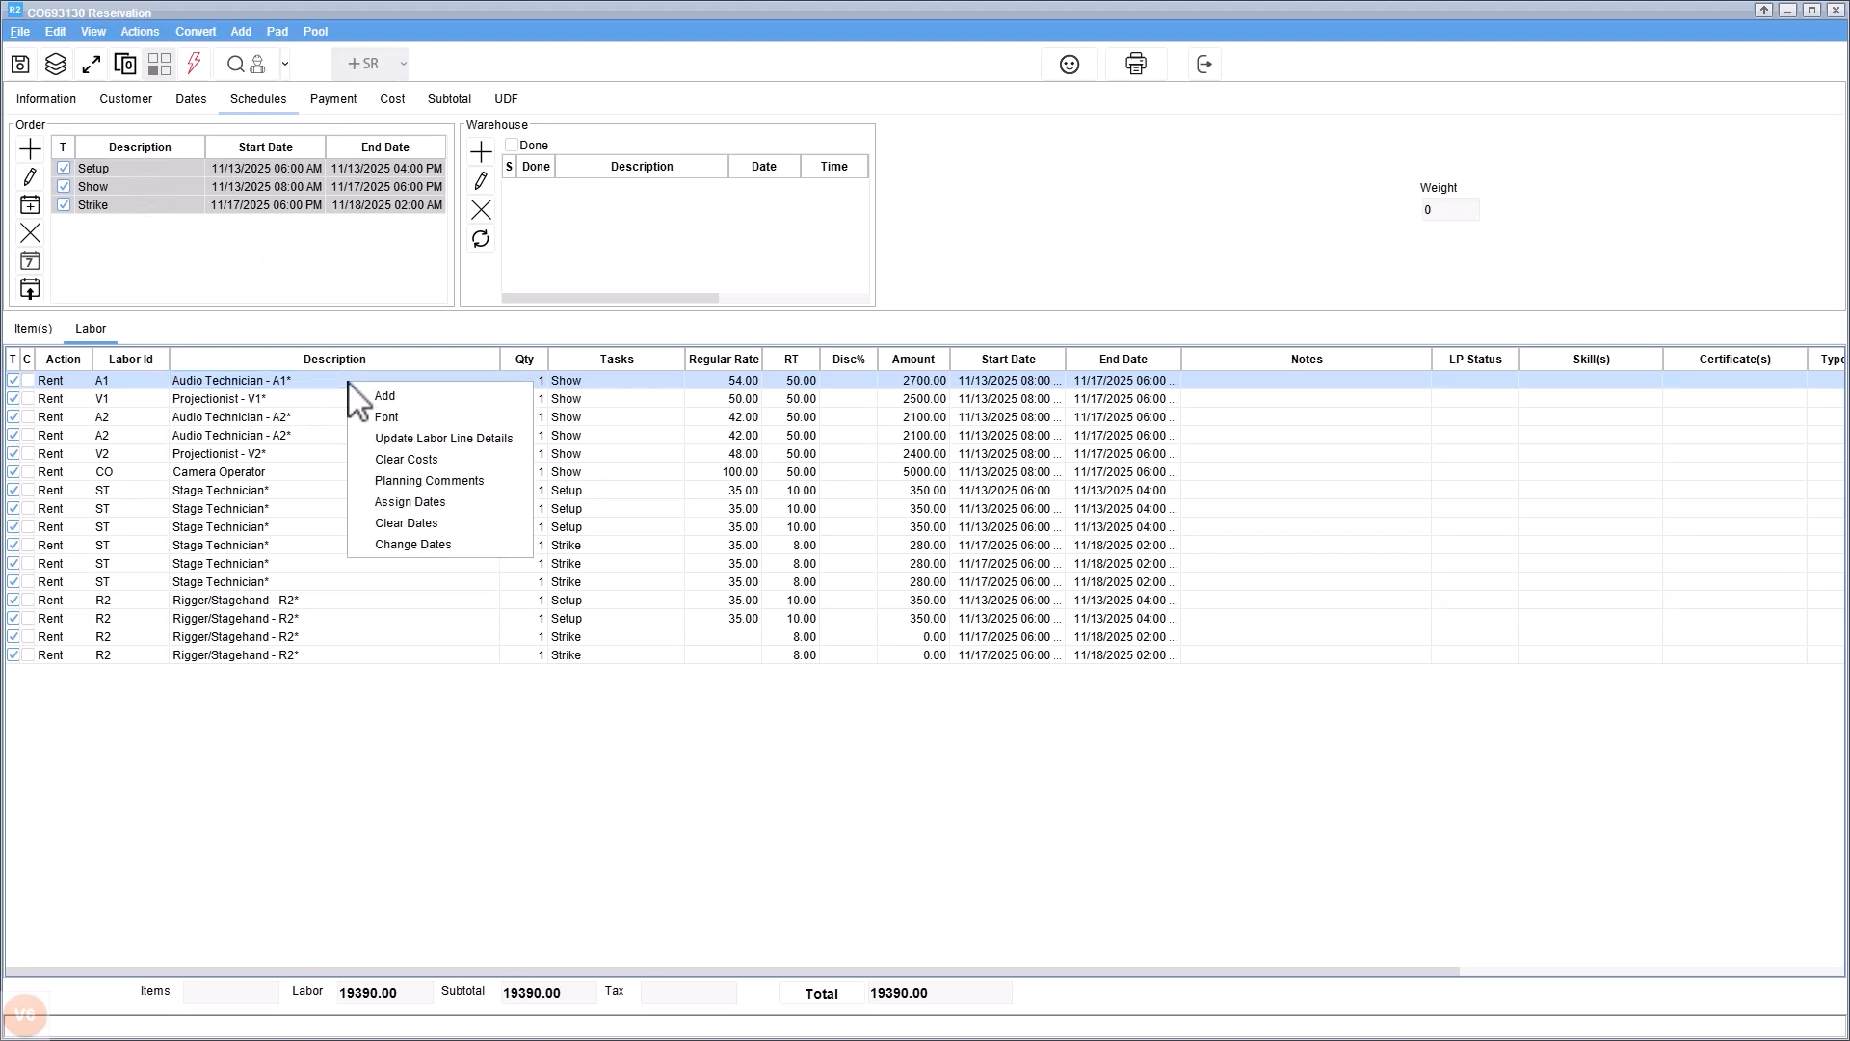
click(434, 545)
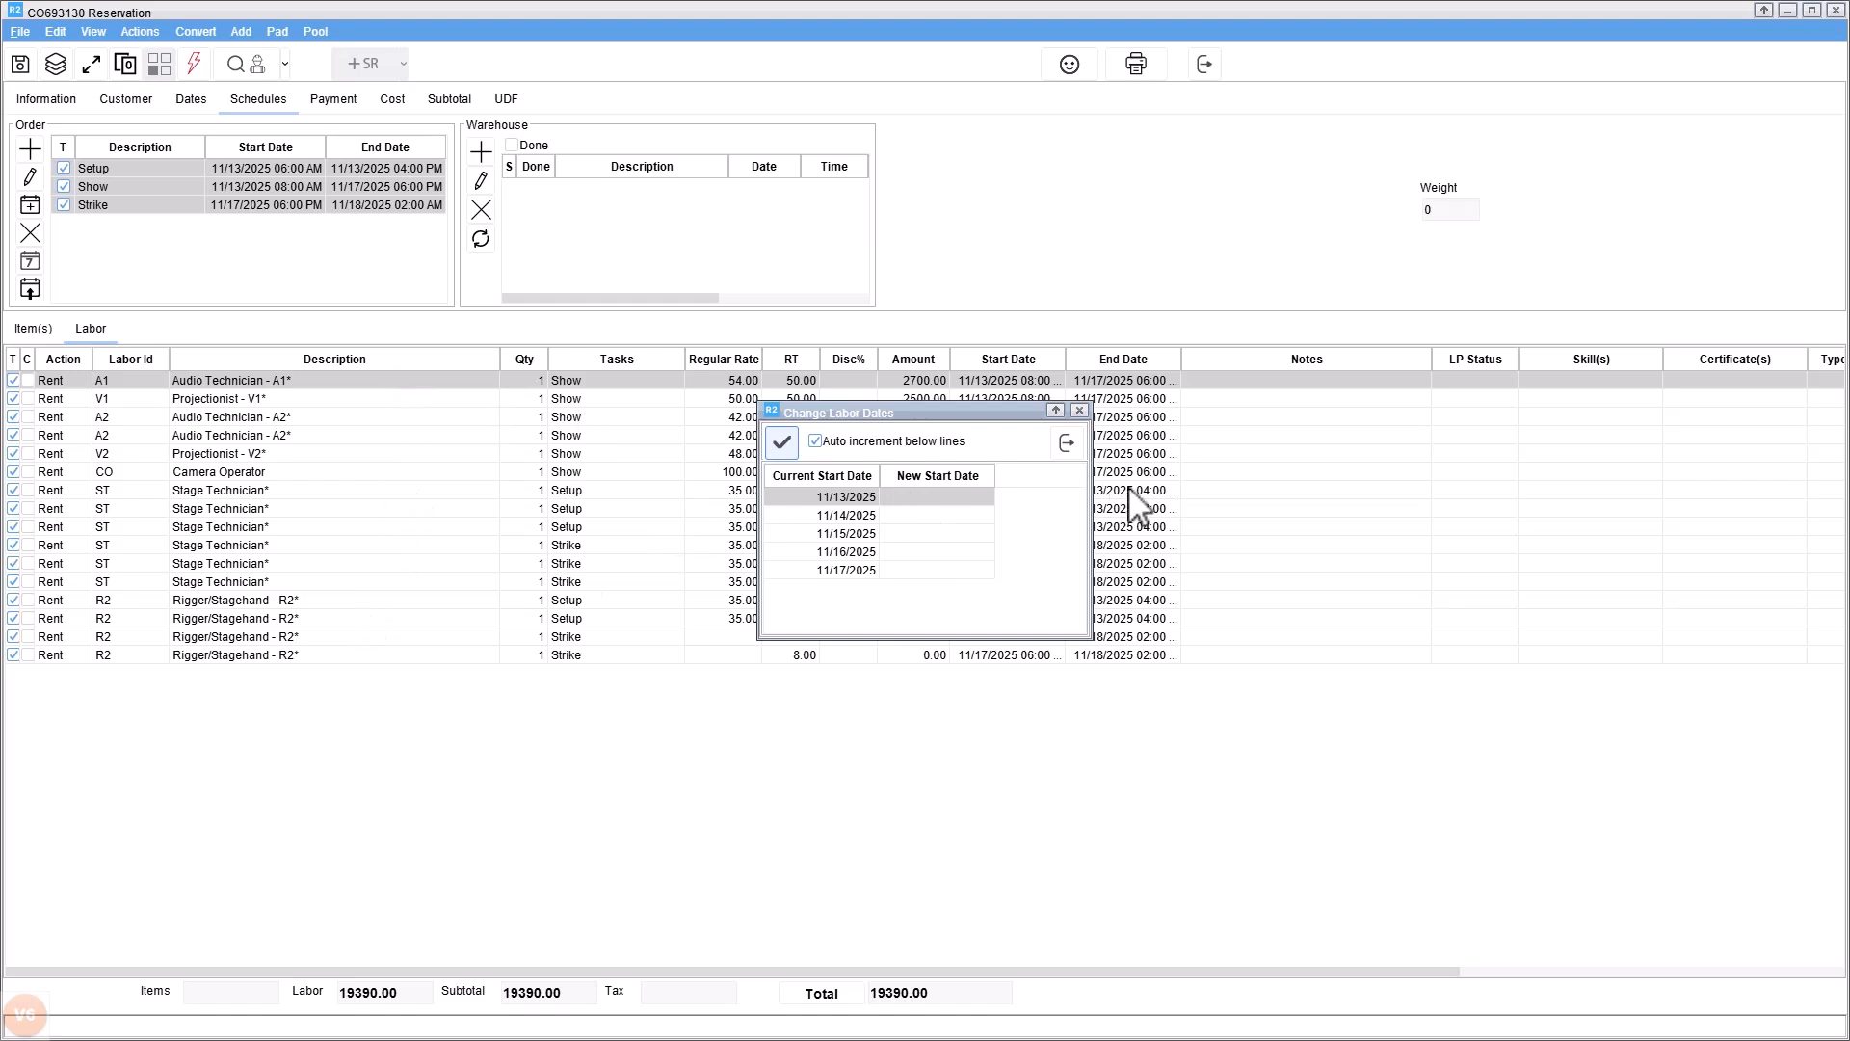
click(1066, 443)
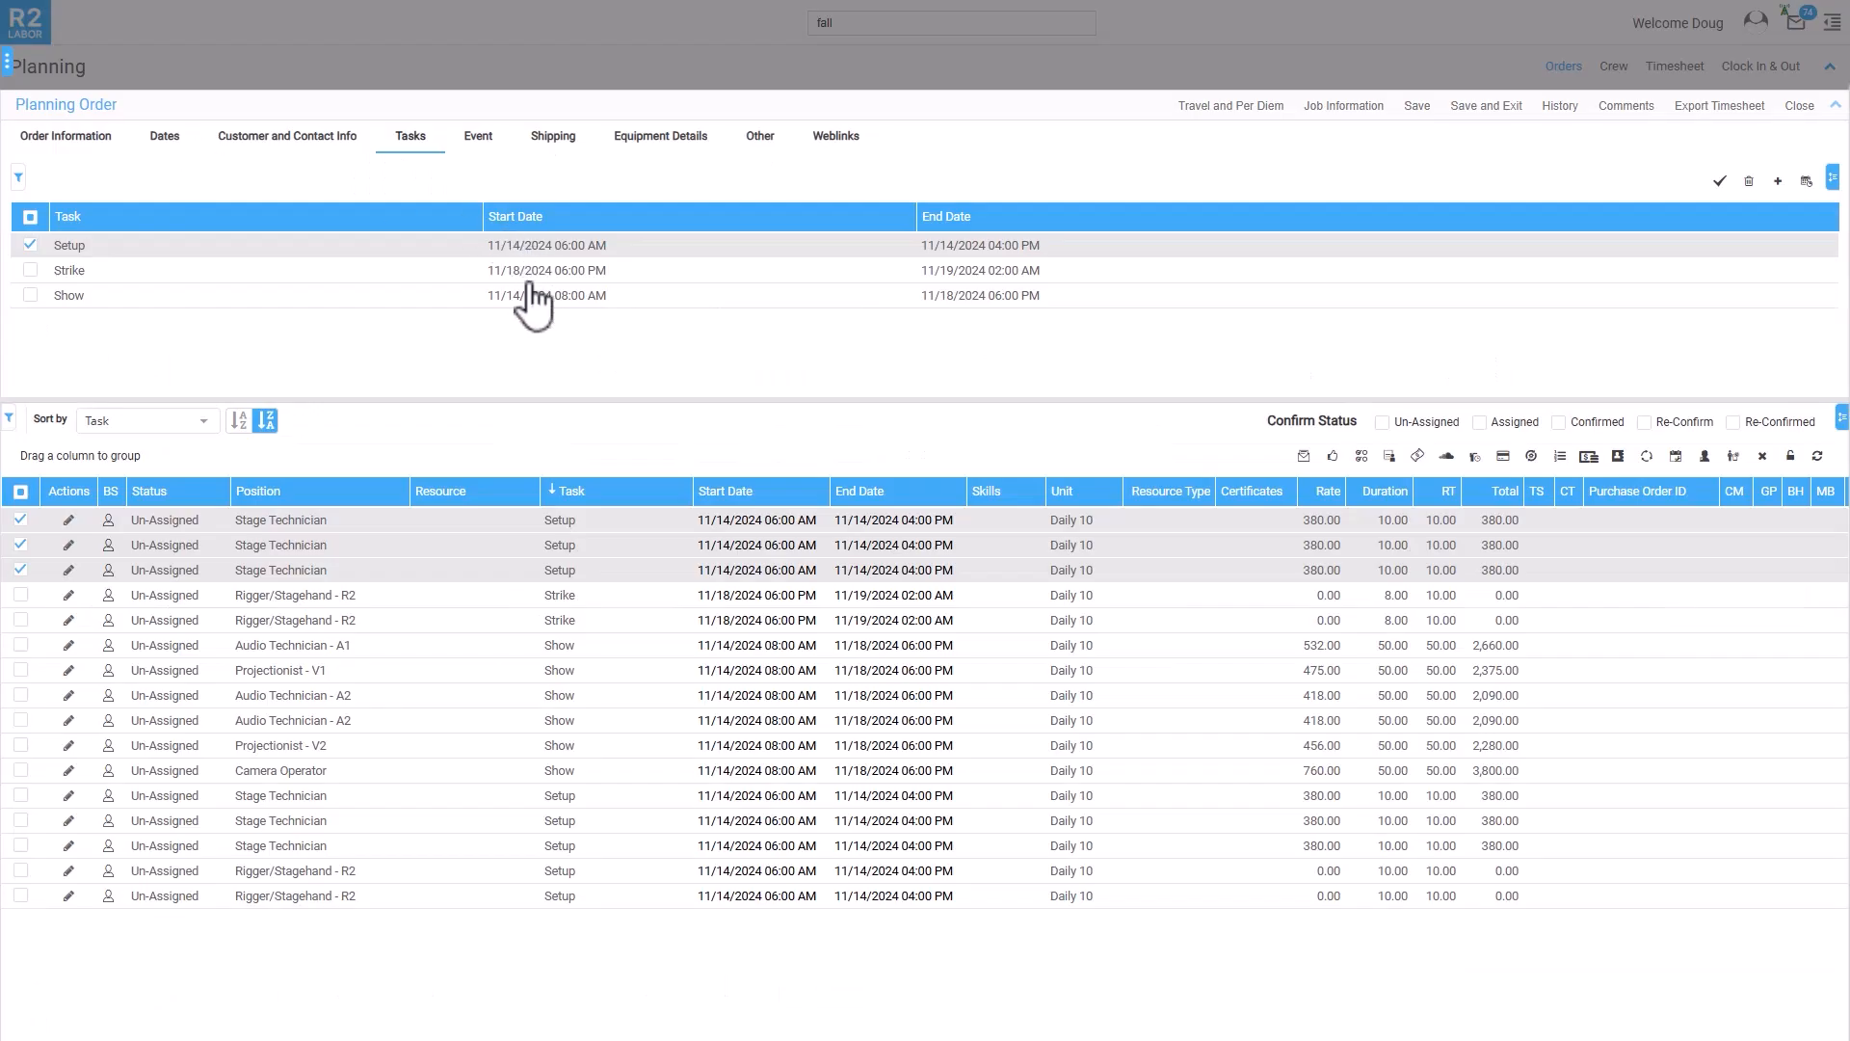
In the R2 Labor planning order, deselect the three Setup Stage Technician lines, show the order information and enlarge the labor grid
click(19, 522)
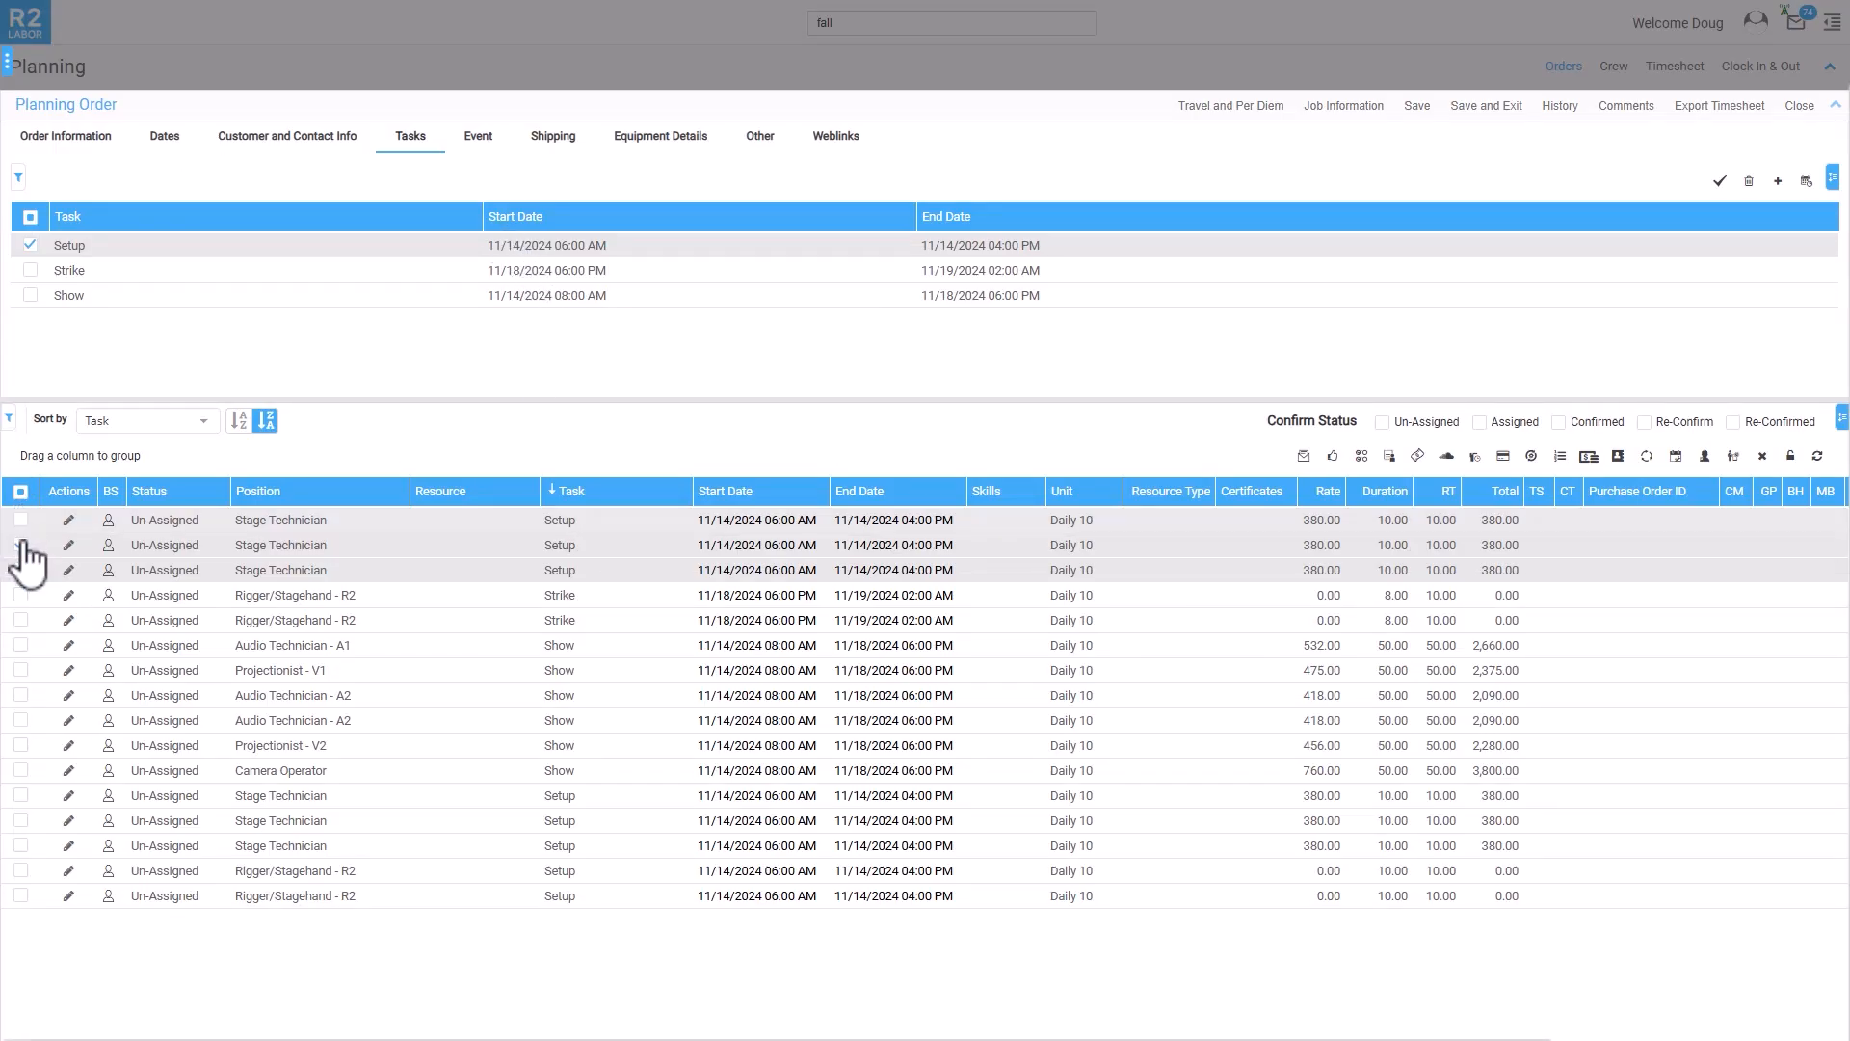
click(20, 546)
click(20, 569)
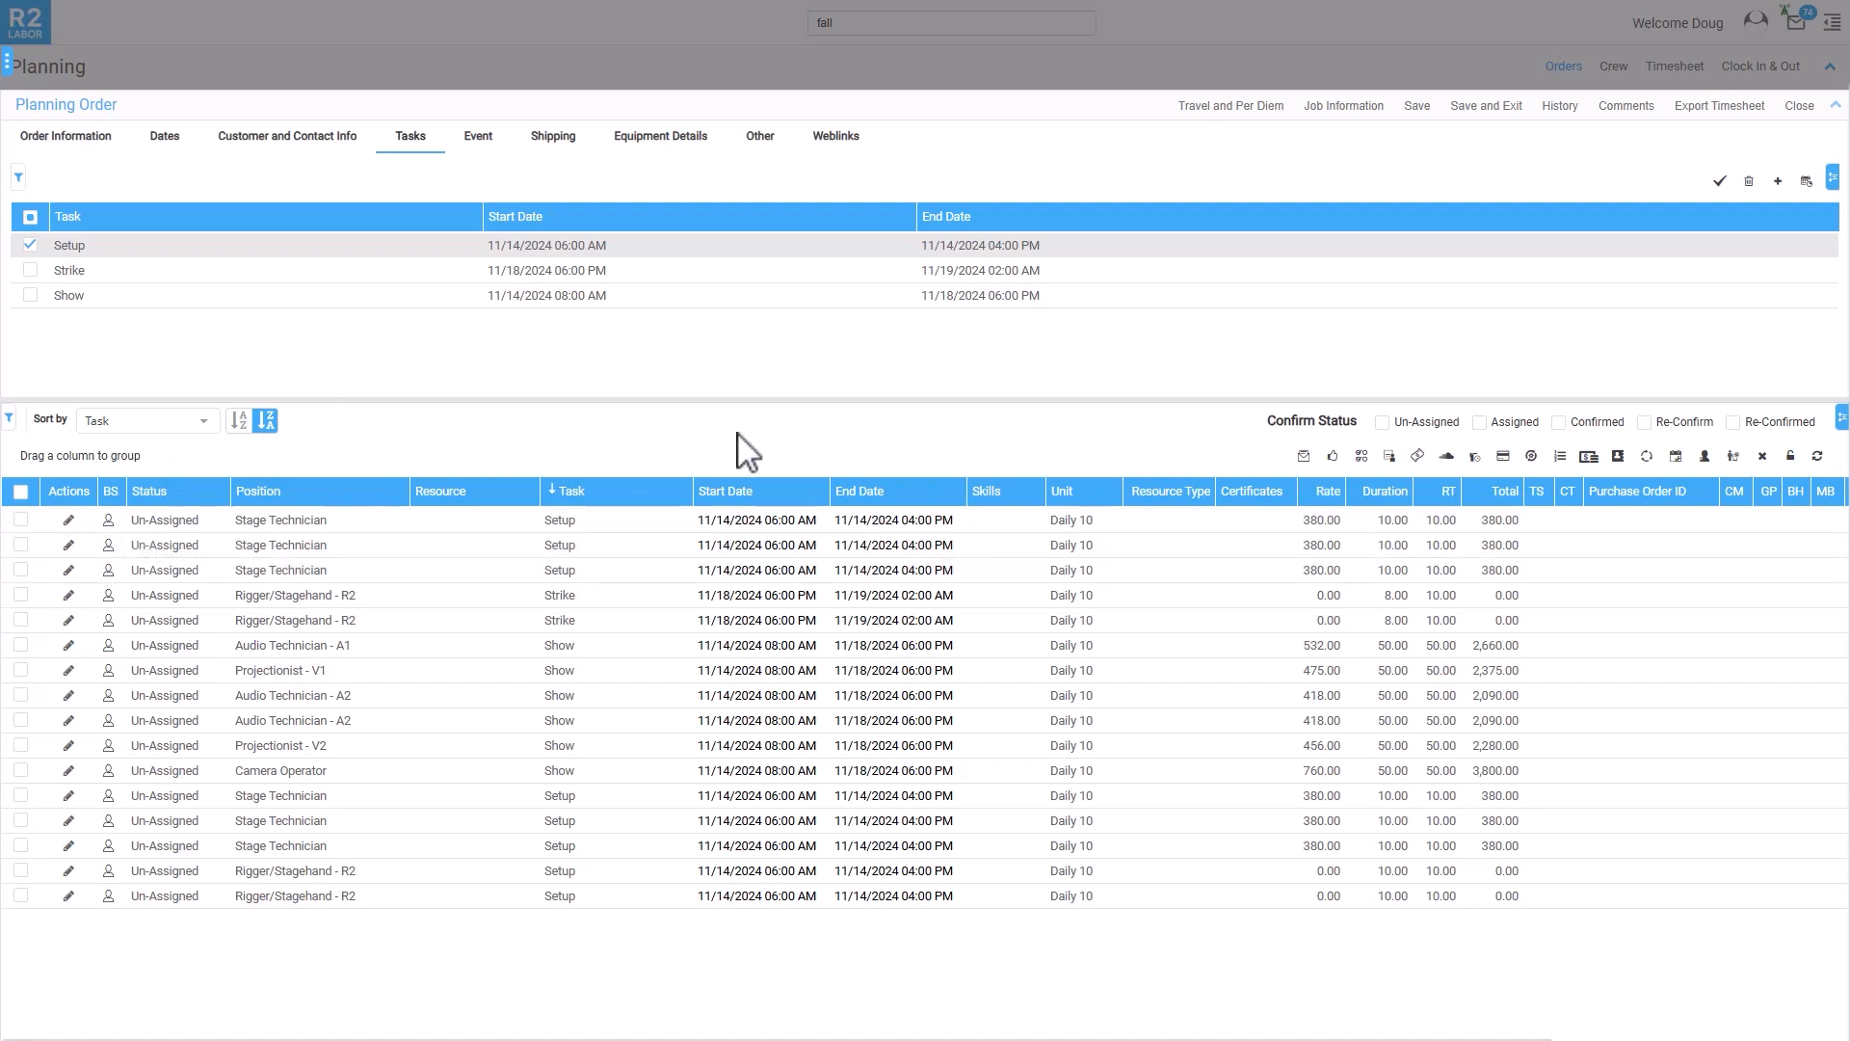
click(60, 140)
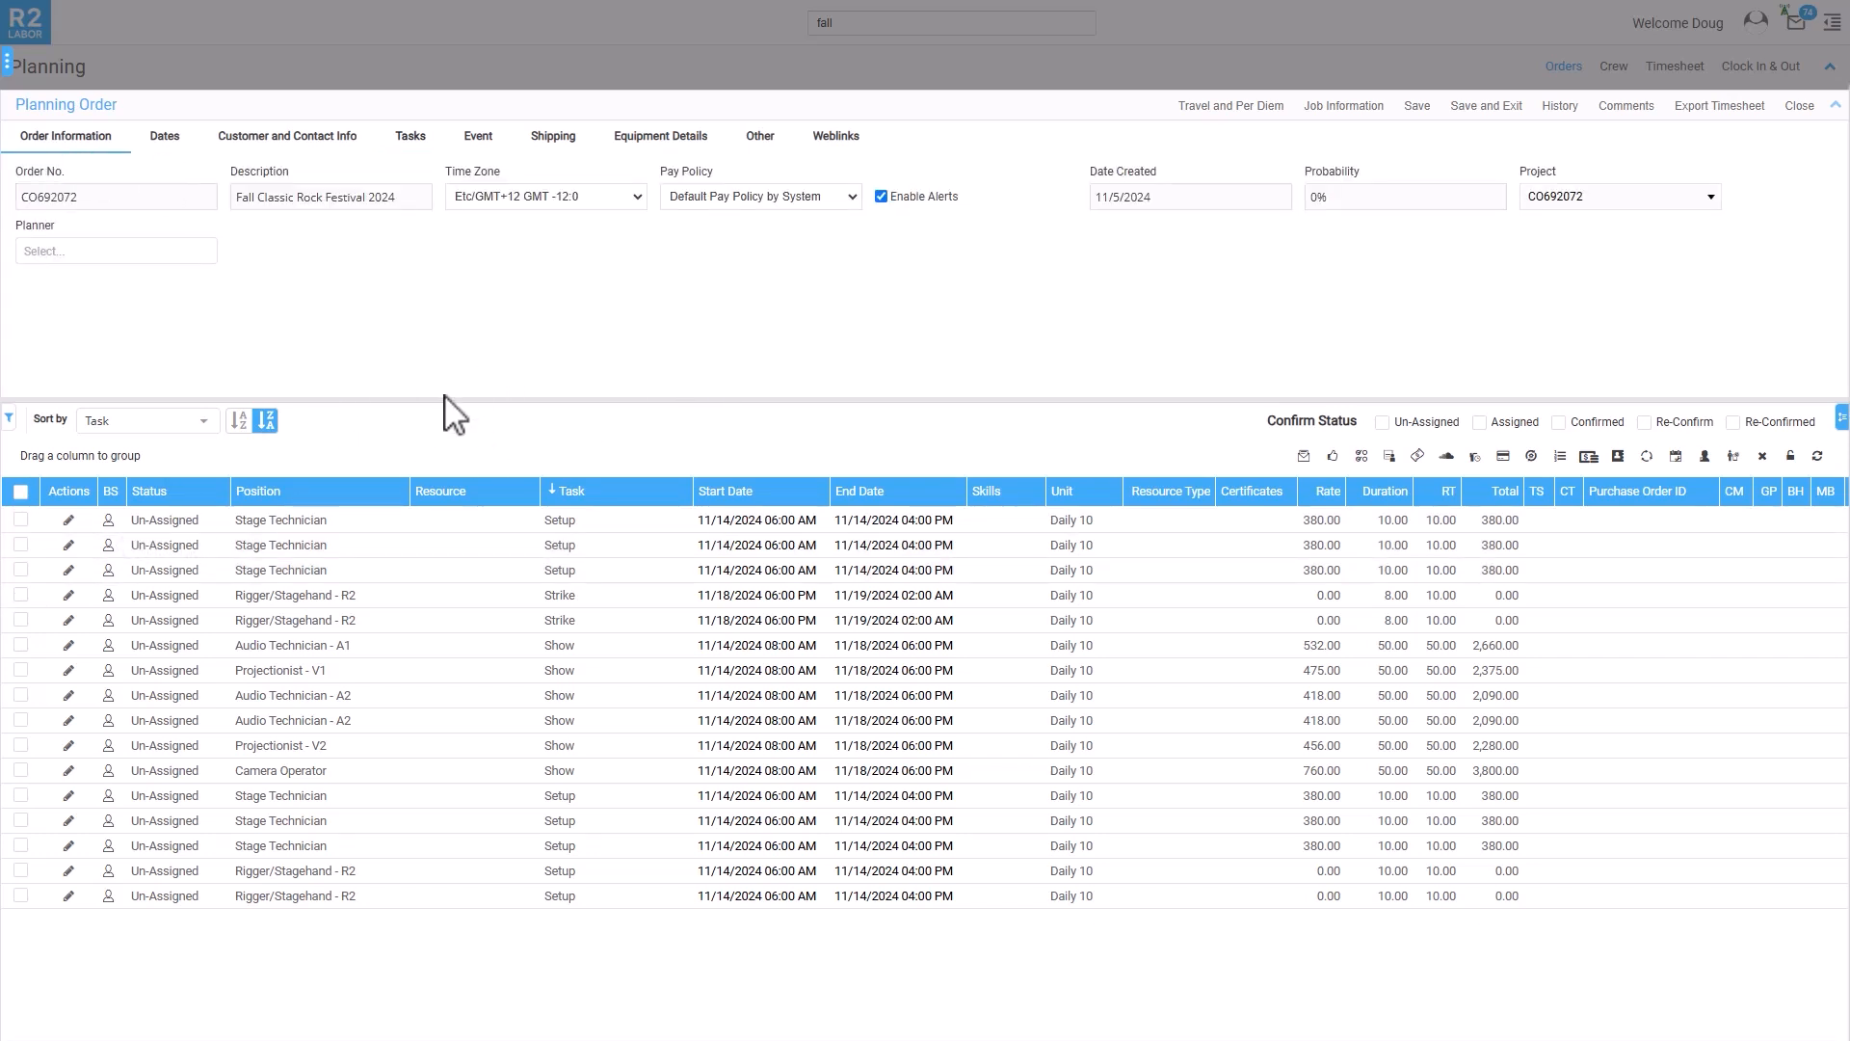
drag(442, 400, 447, 294)
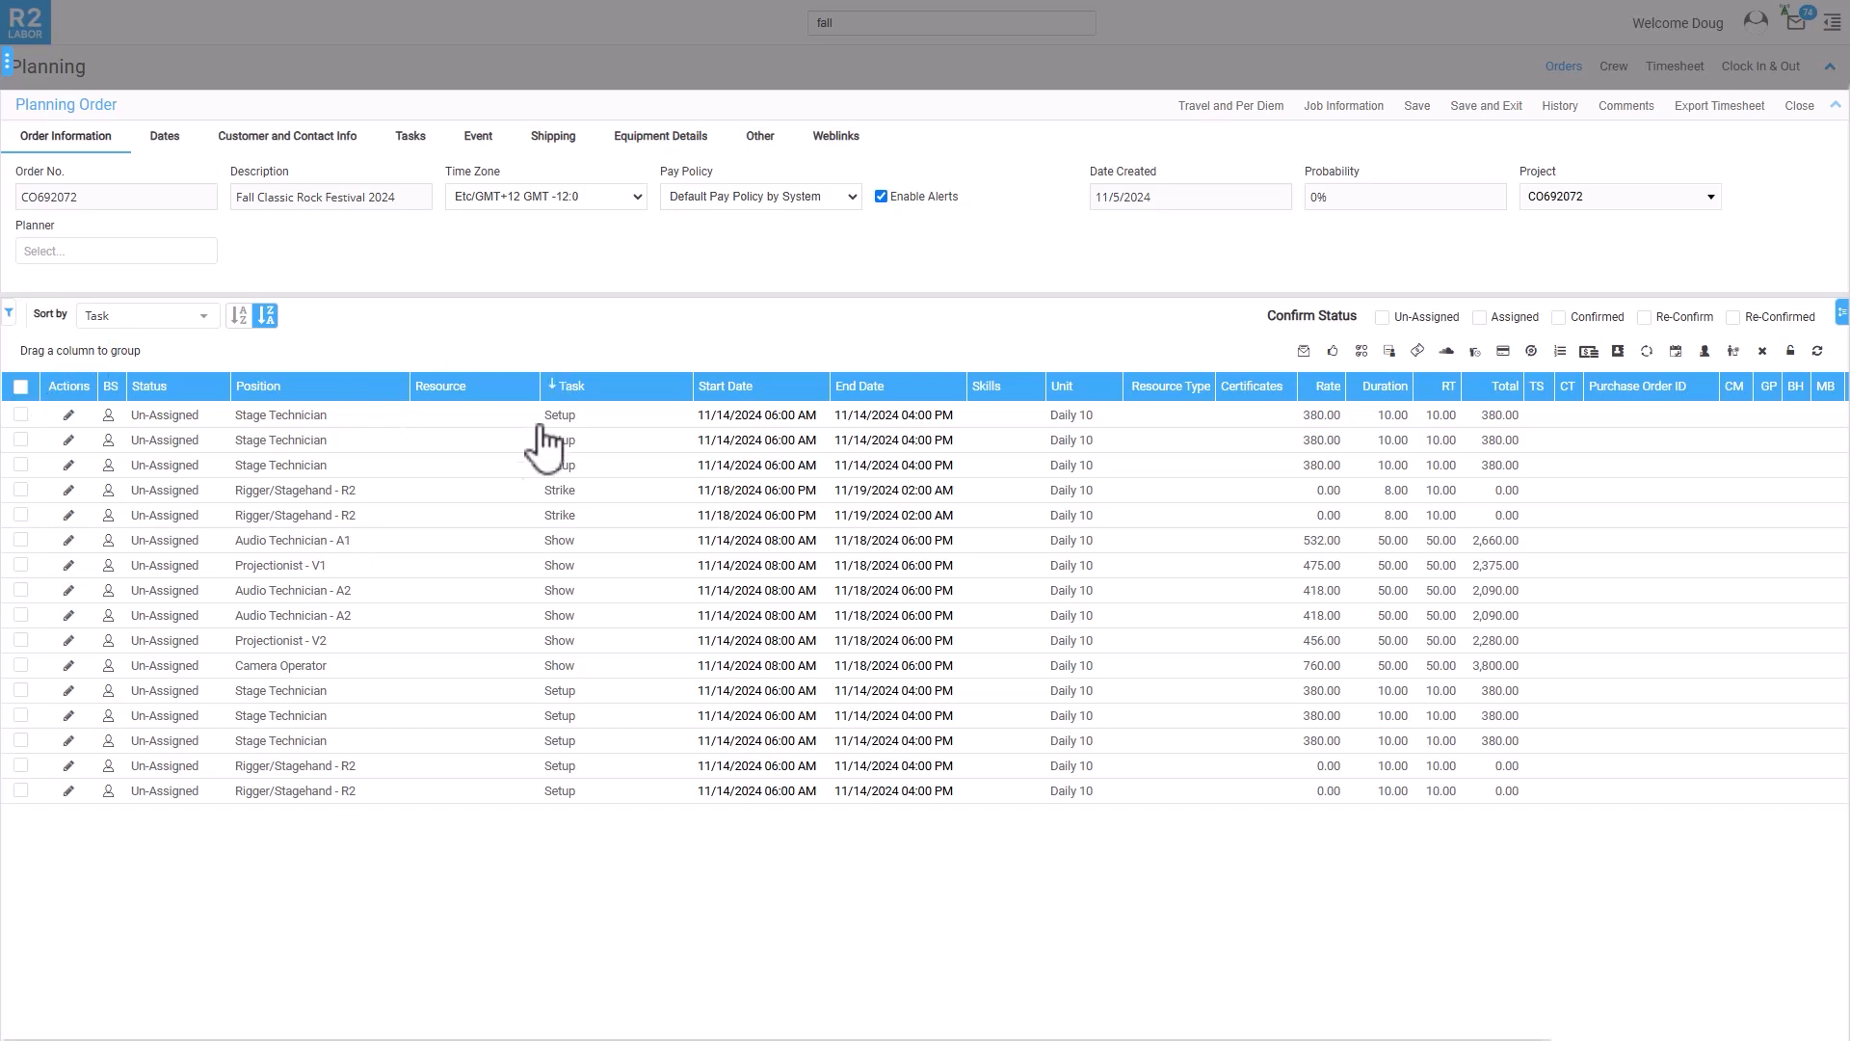
Search resources for the Audio Technician - A1 Show line, check the first listed freelancer's company, and assign that freelancer
click(69, 540)
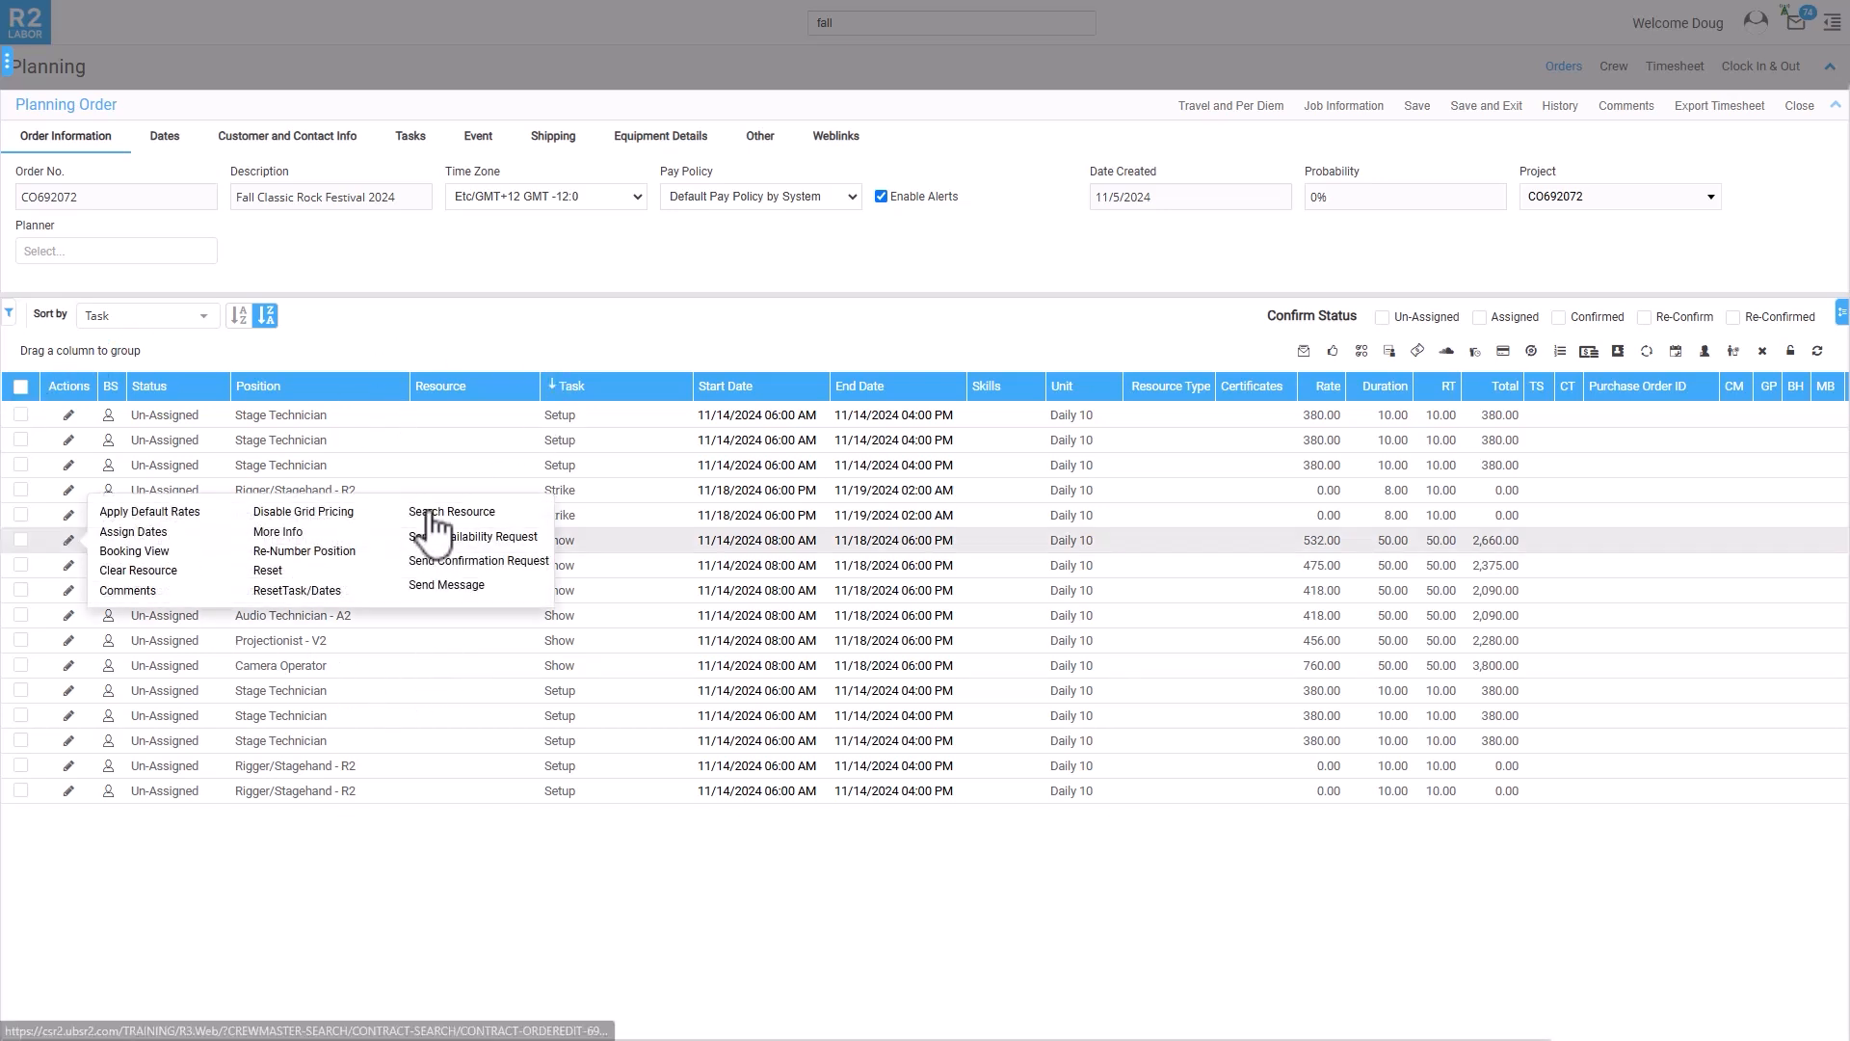
click(431, 511)
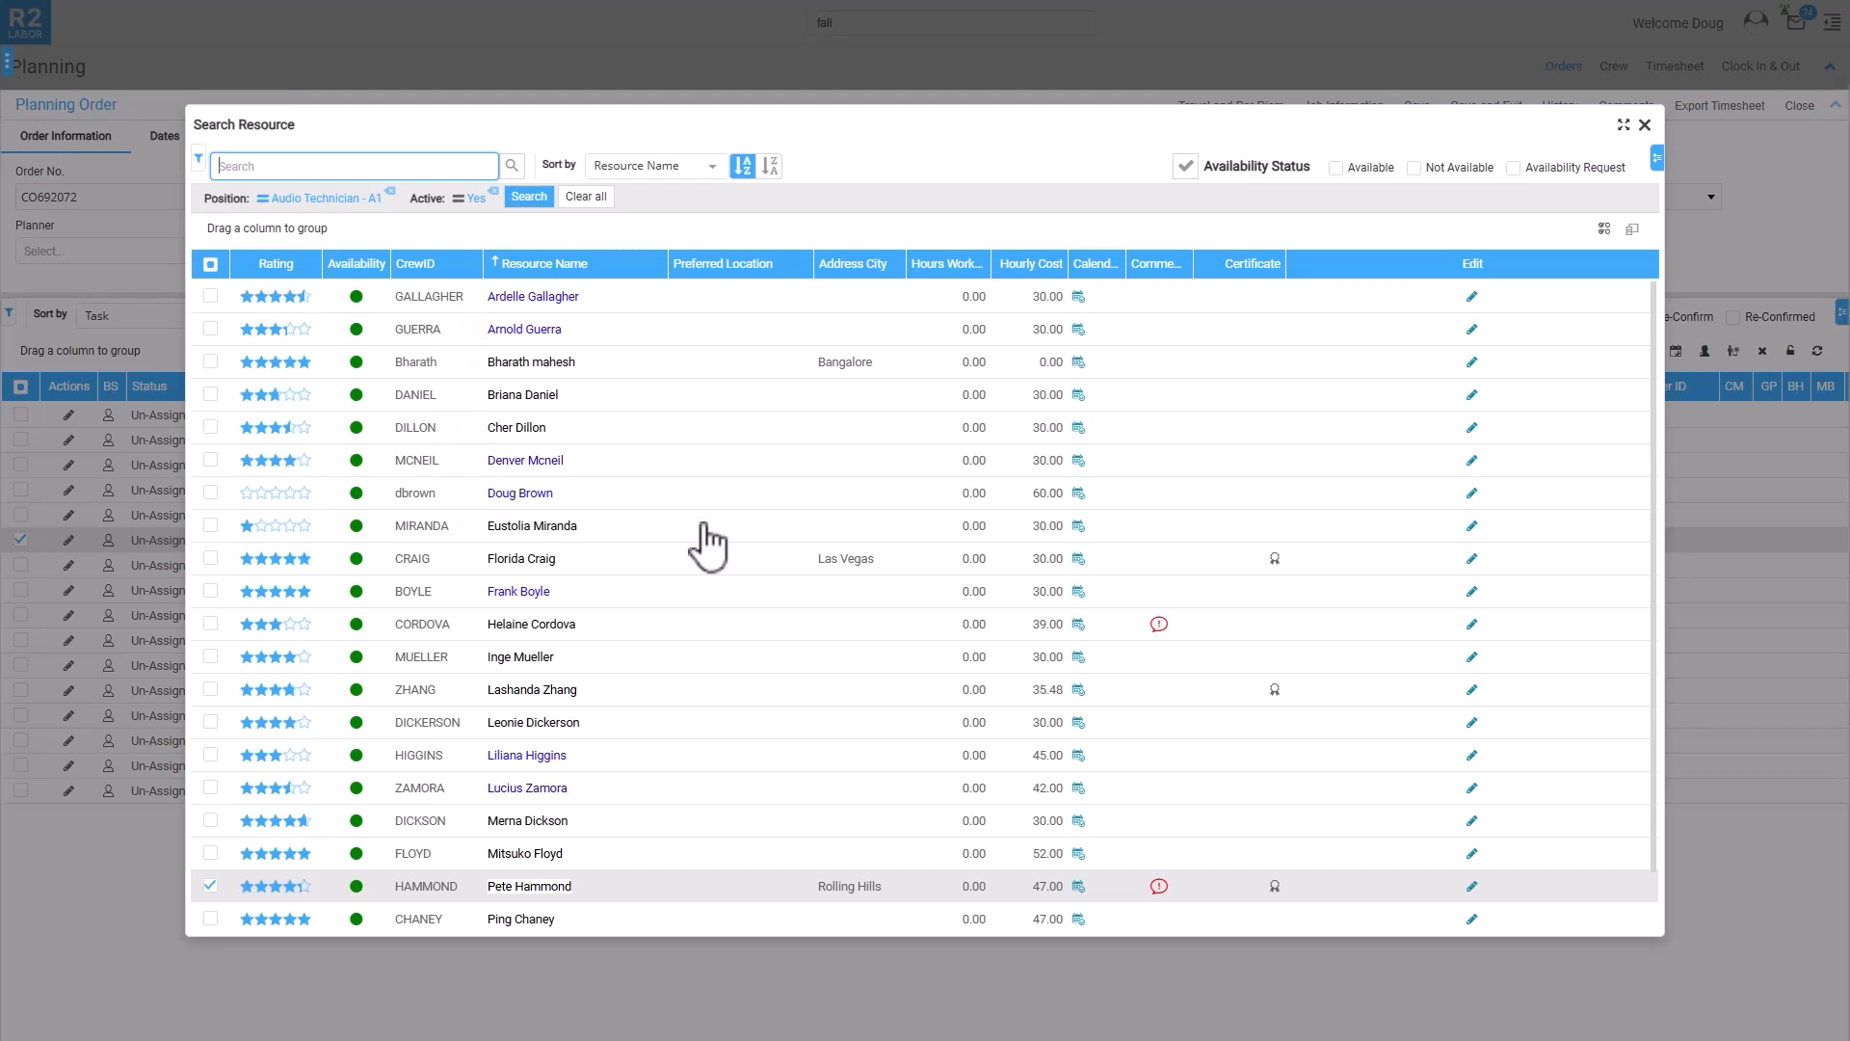
scroll(462, 339, down, 1)
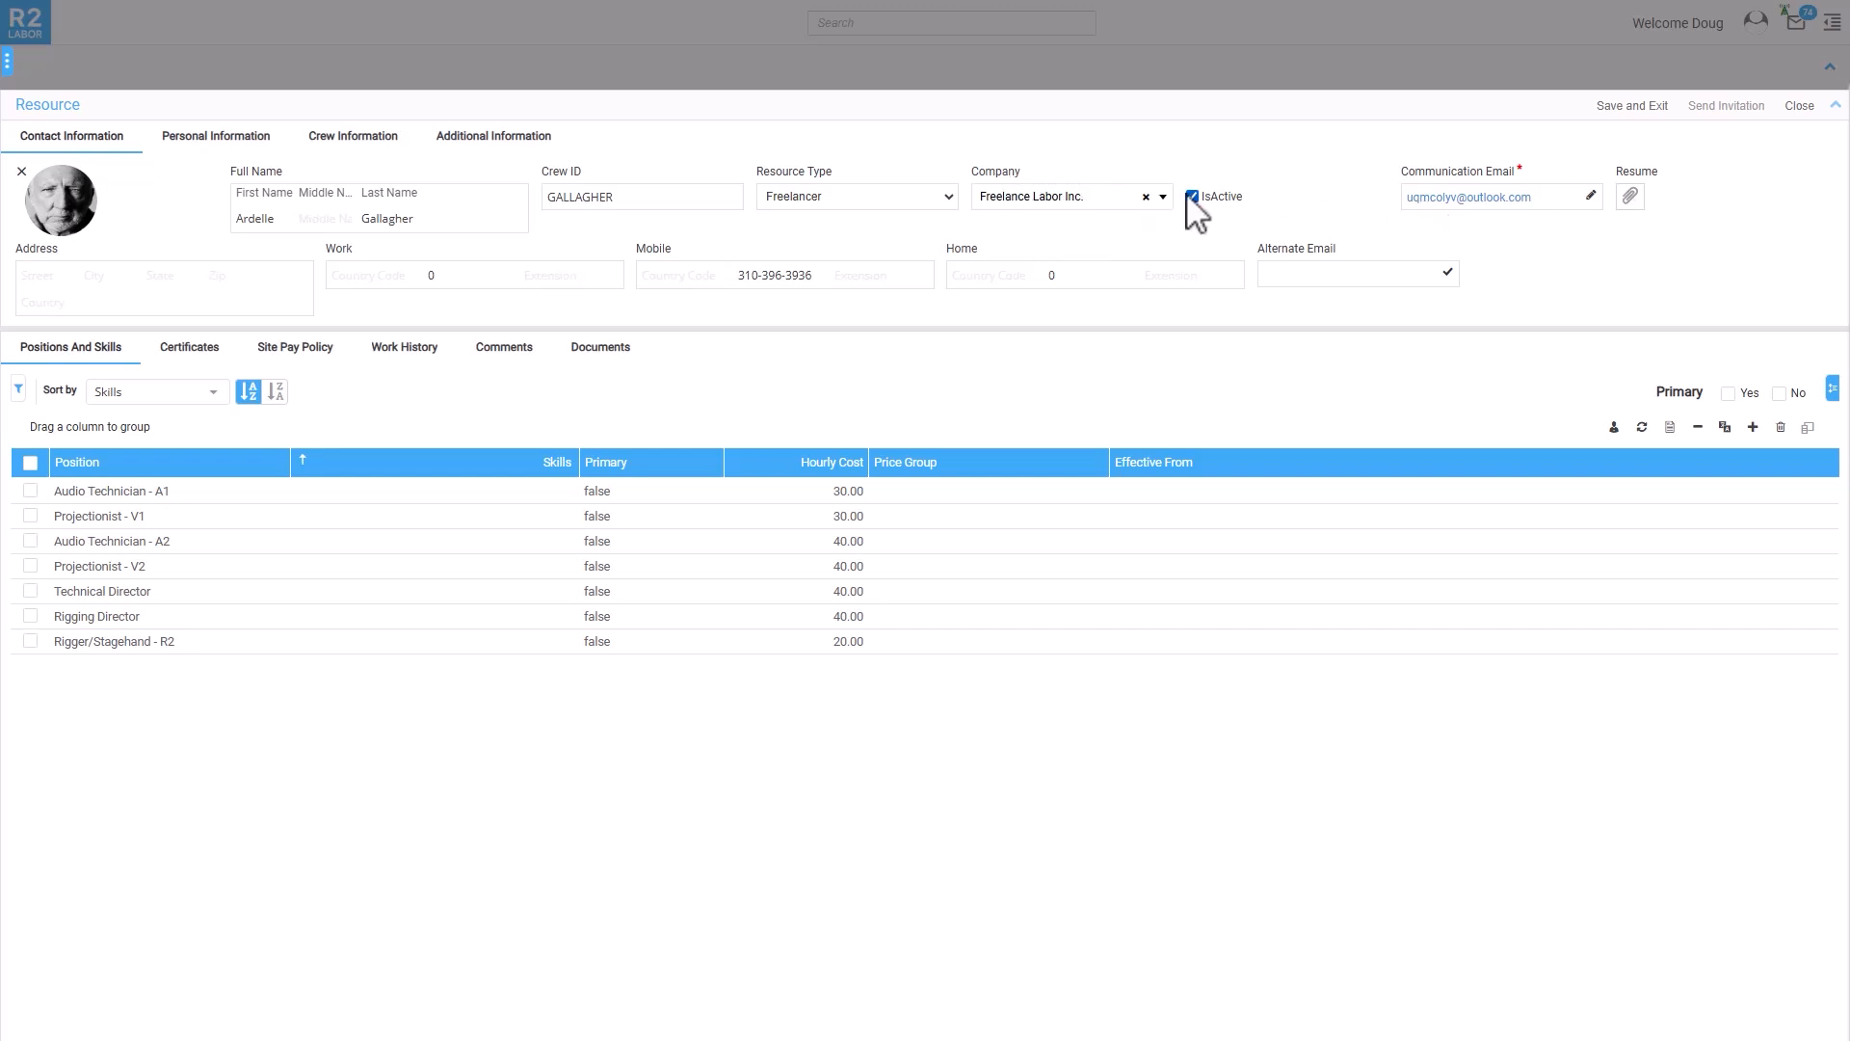
click(1052, 202)
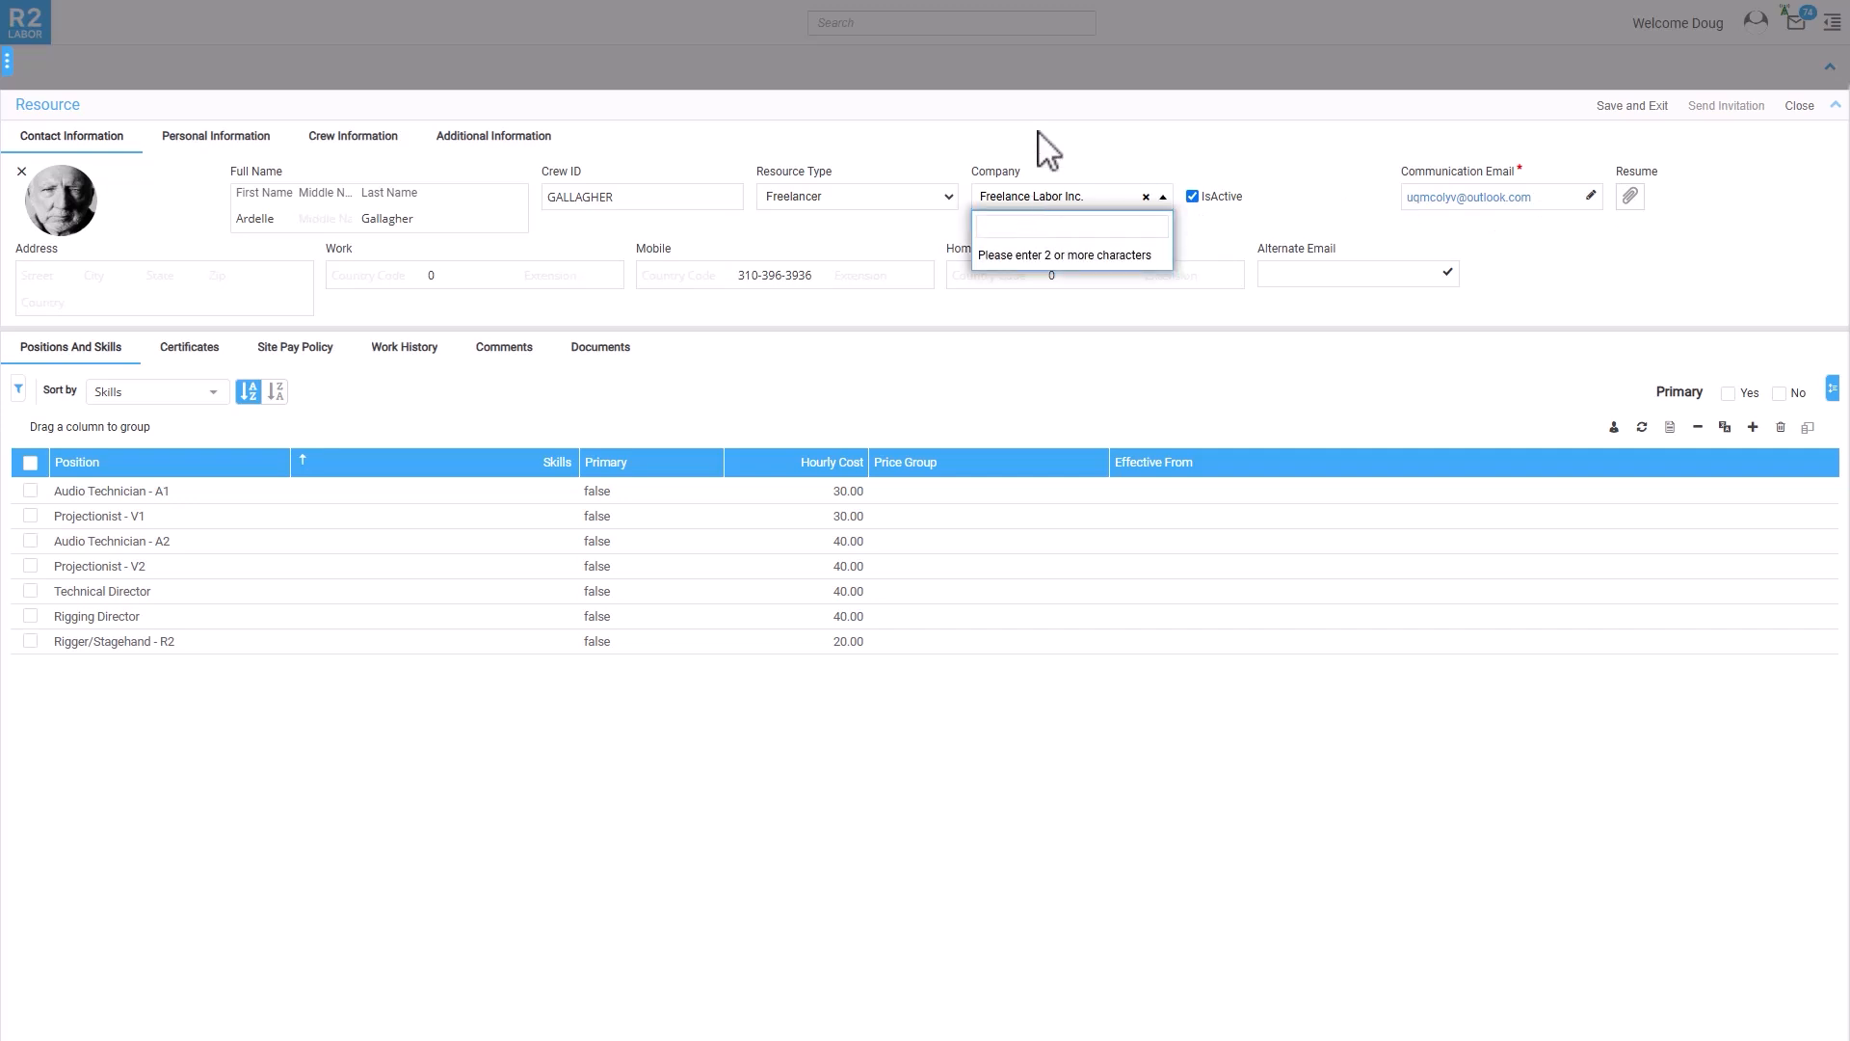
click(1133, 139)
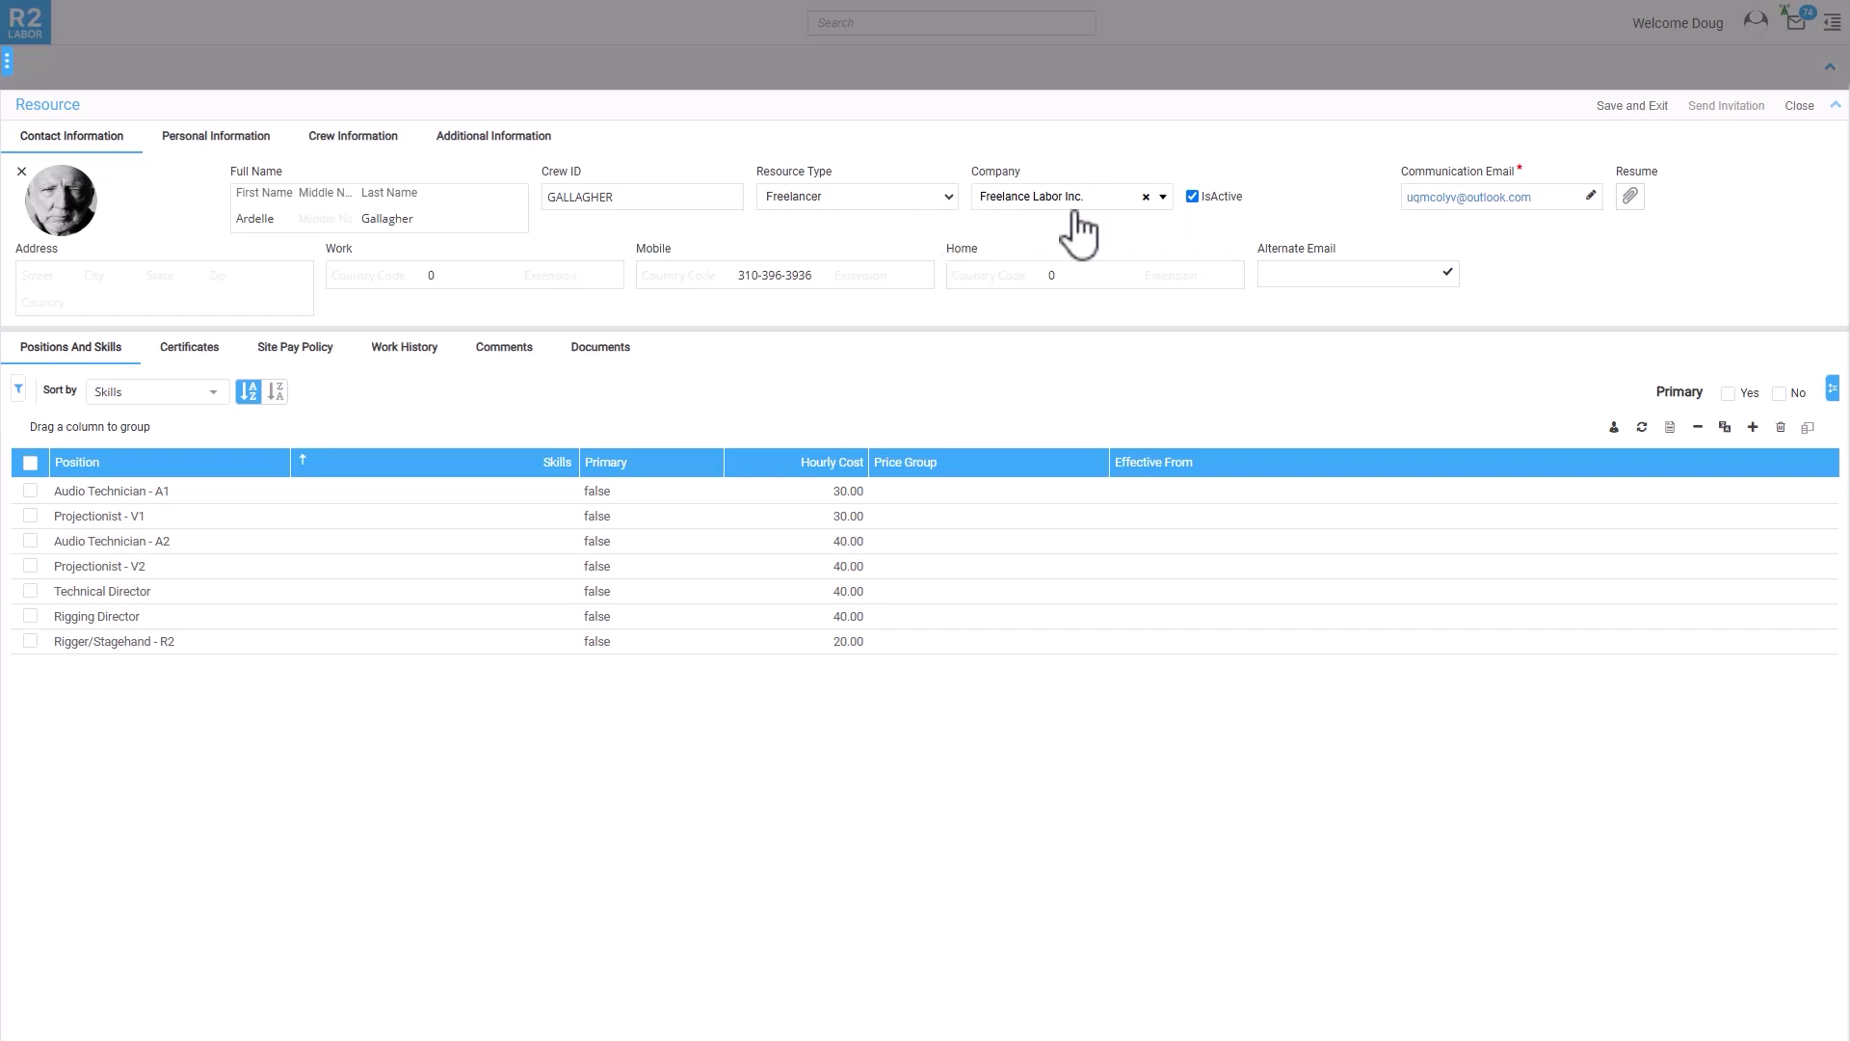
click(1799, 106)
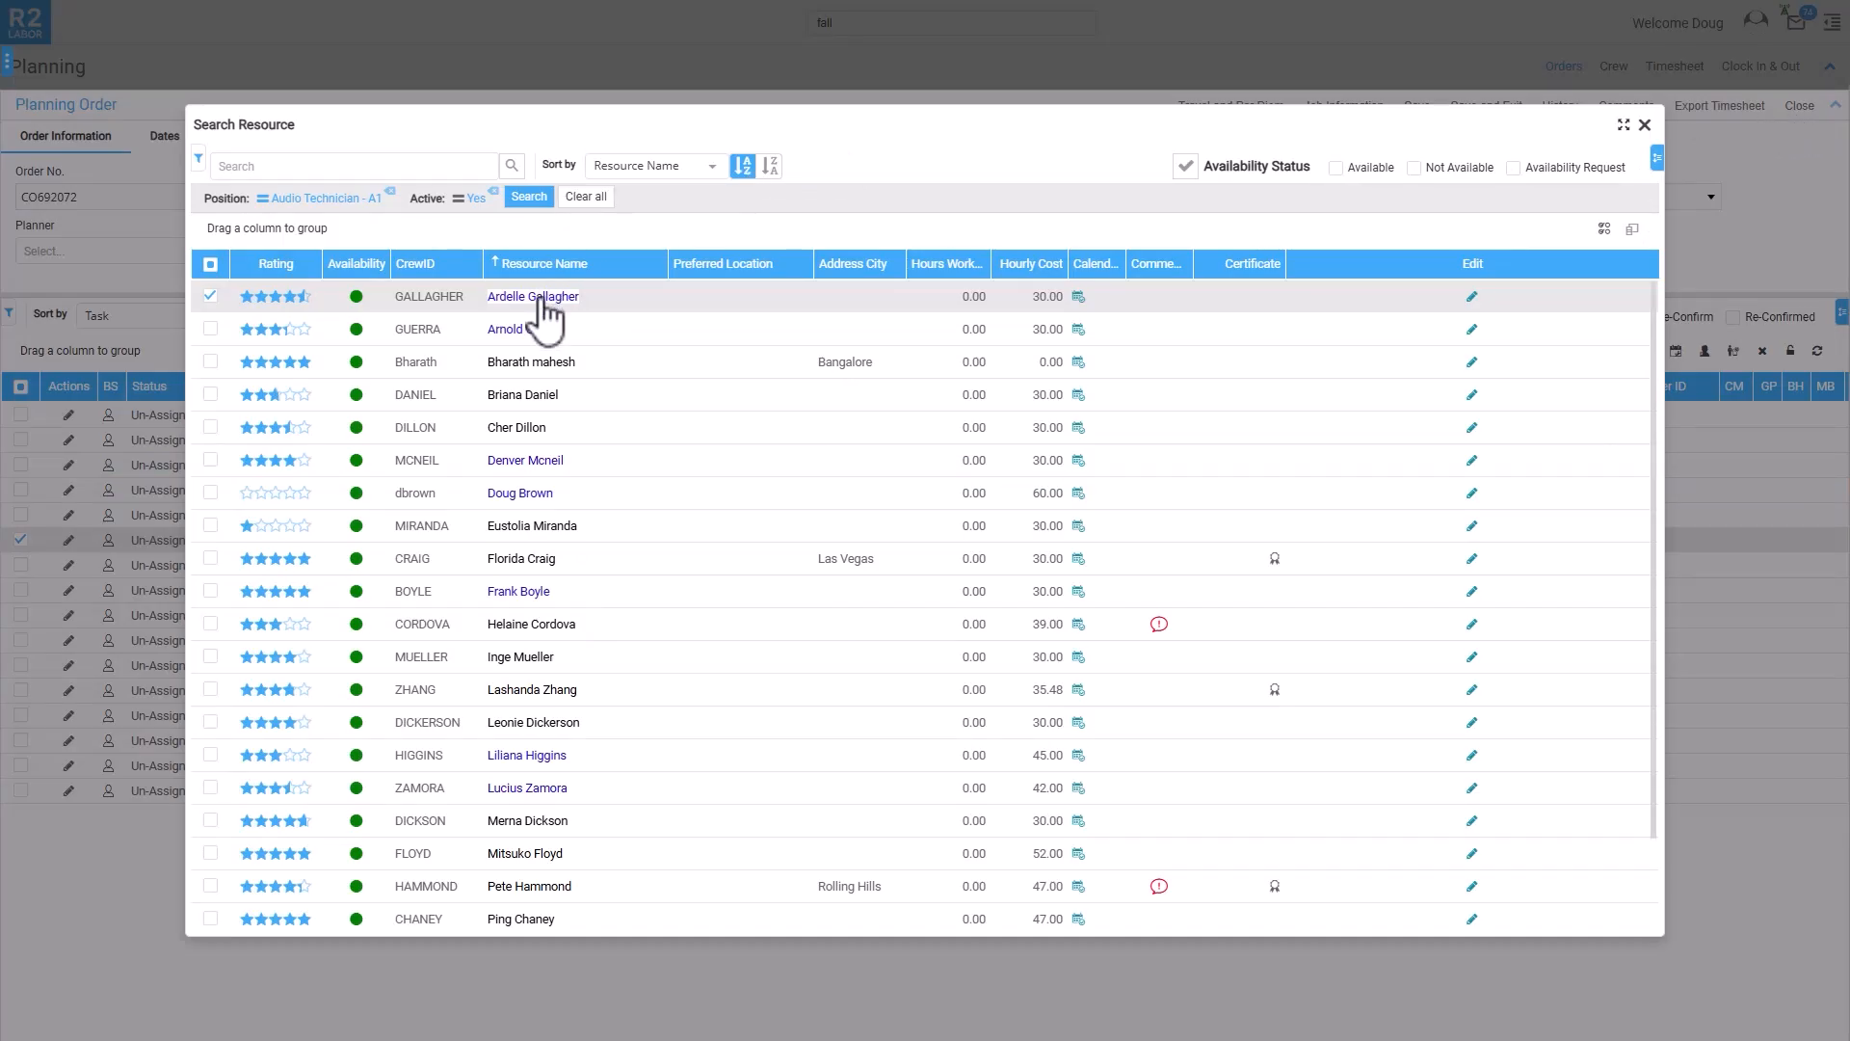
click(542, 301)
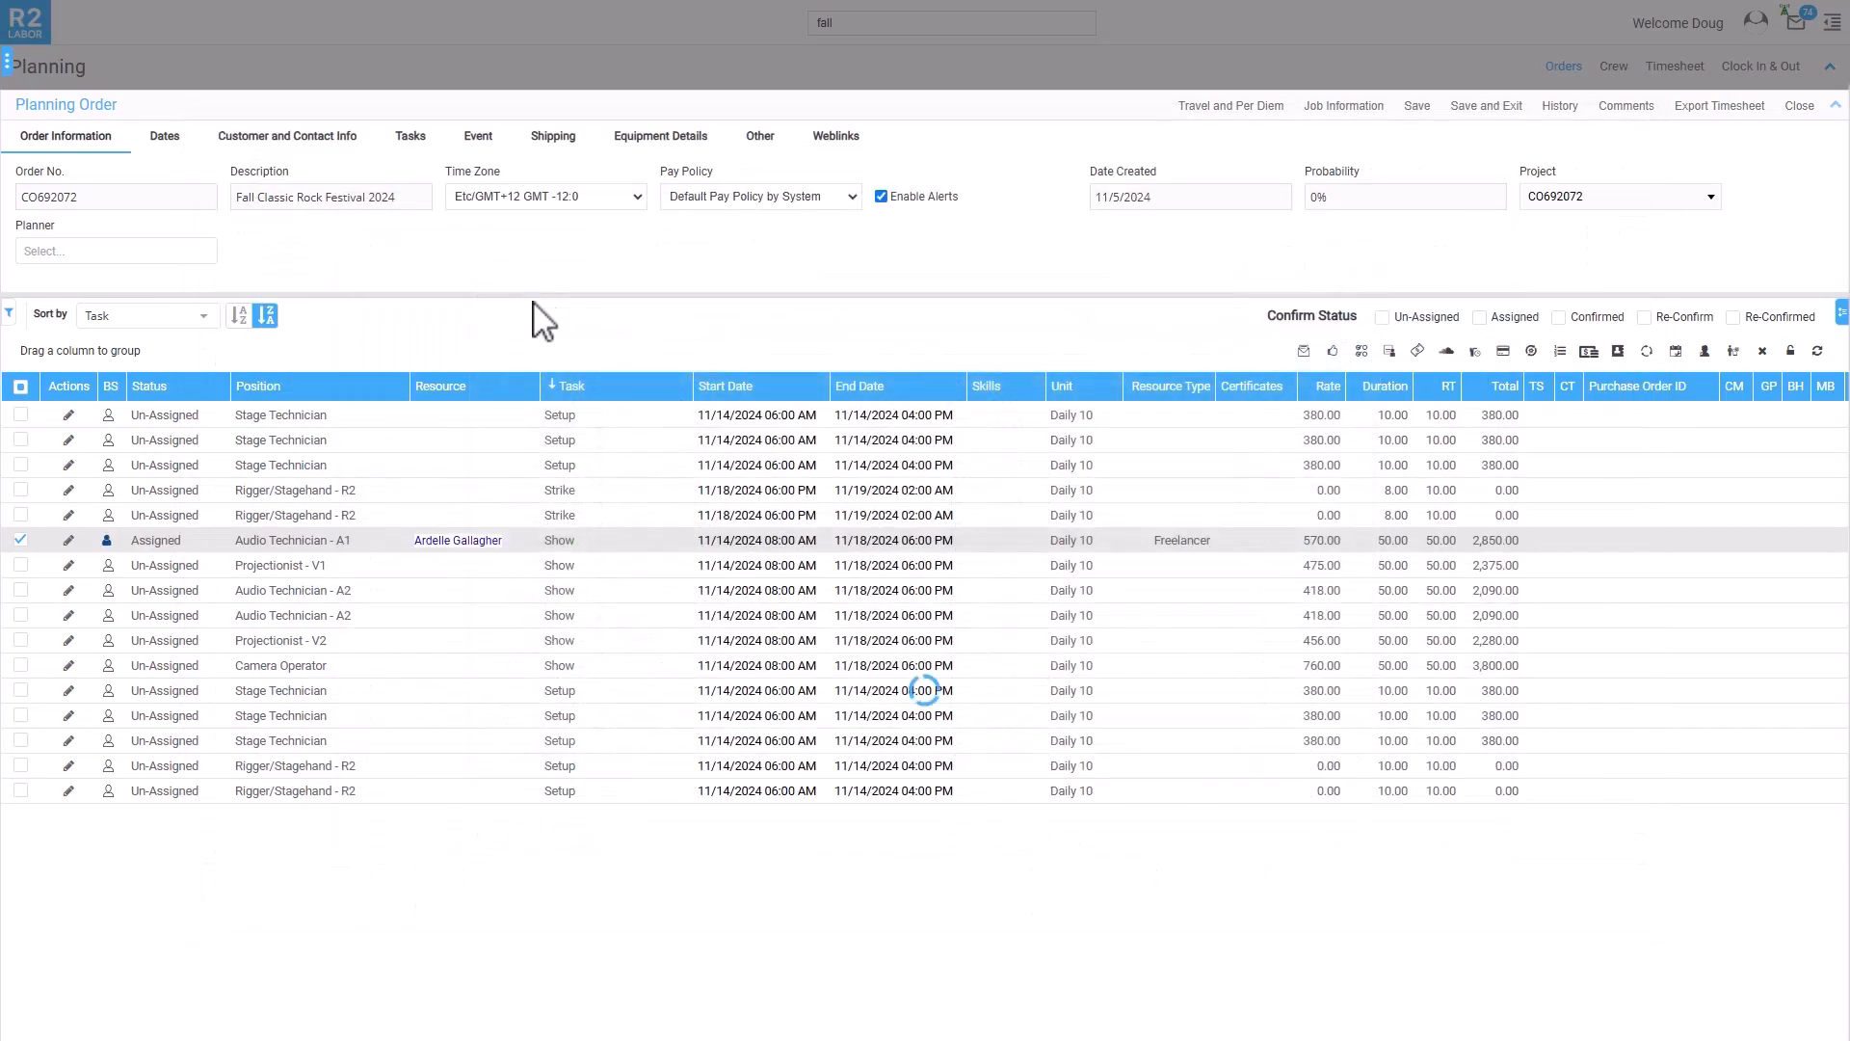
Search resources for the first Audio Technician - A2 Show line and assign the second listed freelancer
click(472, 569)
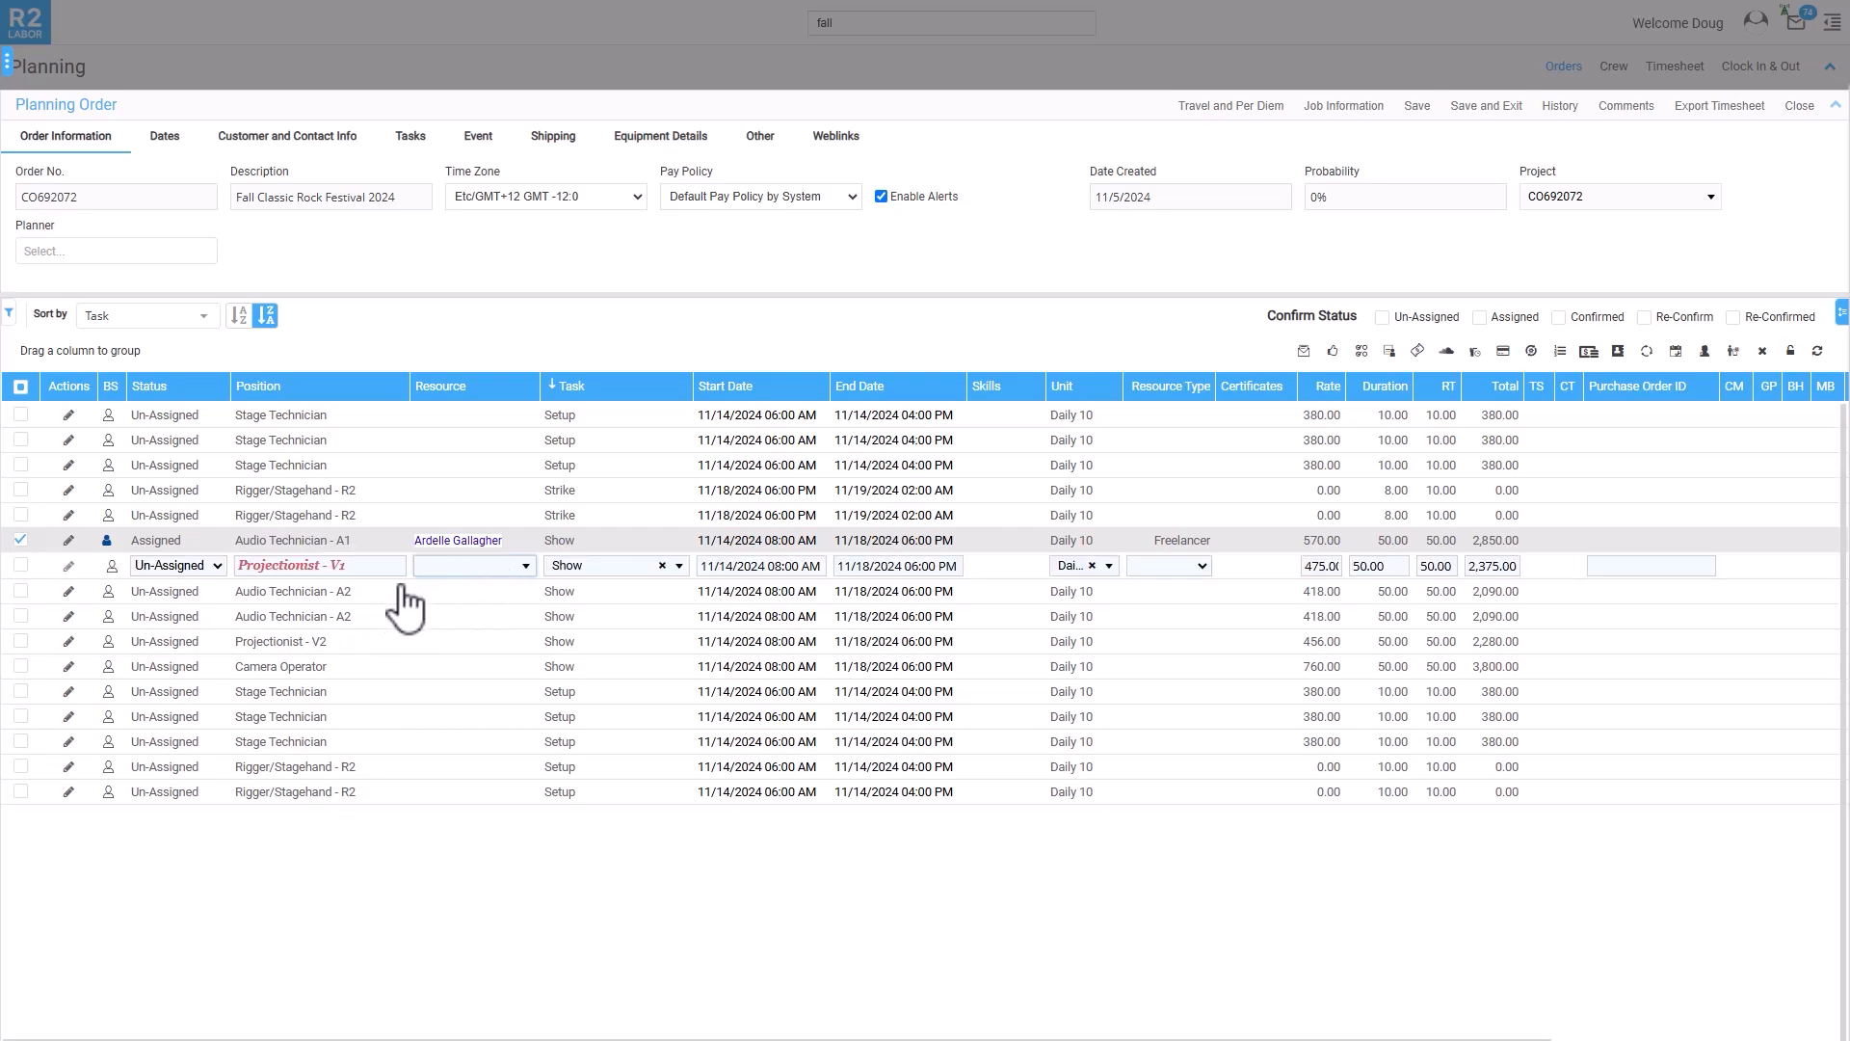
click(75, 591)
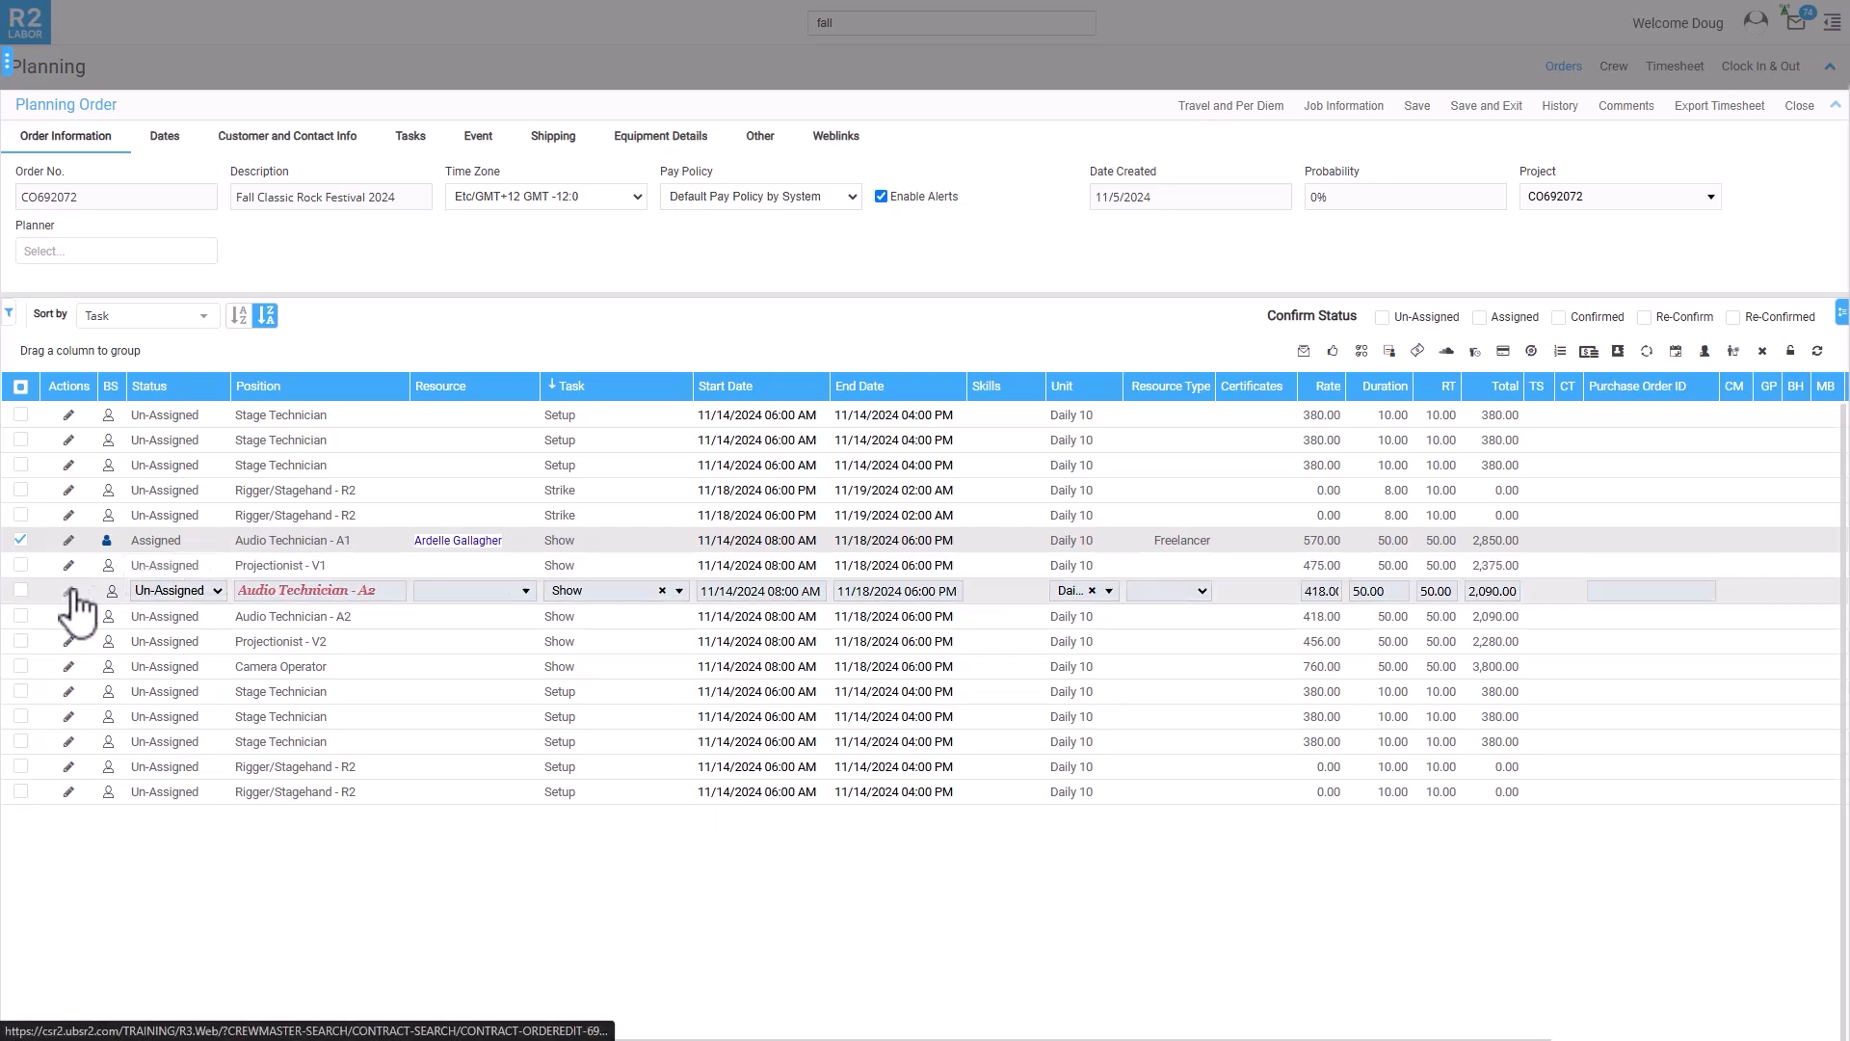
click(126, 875)
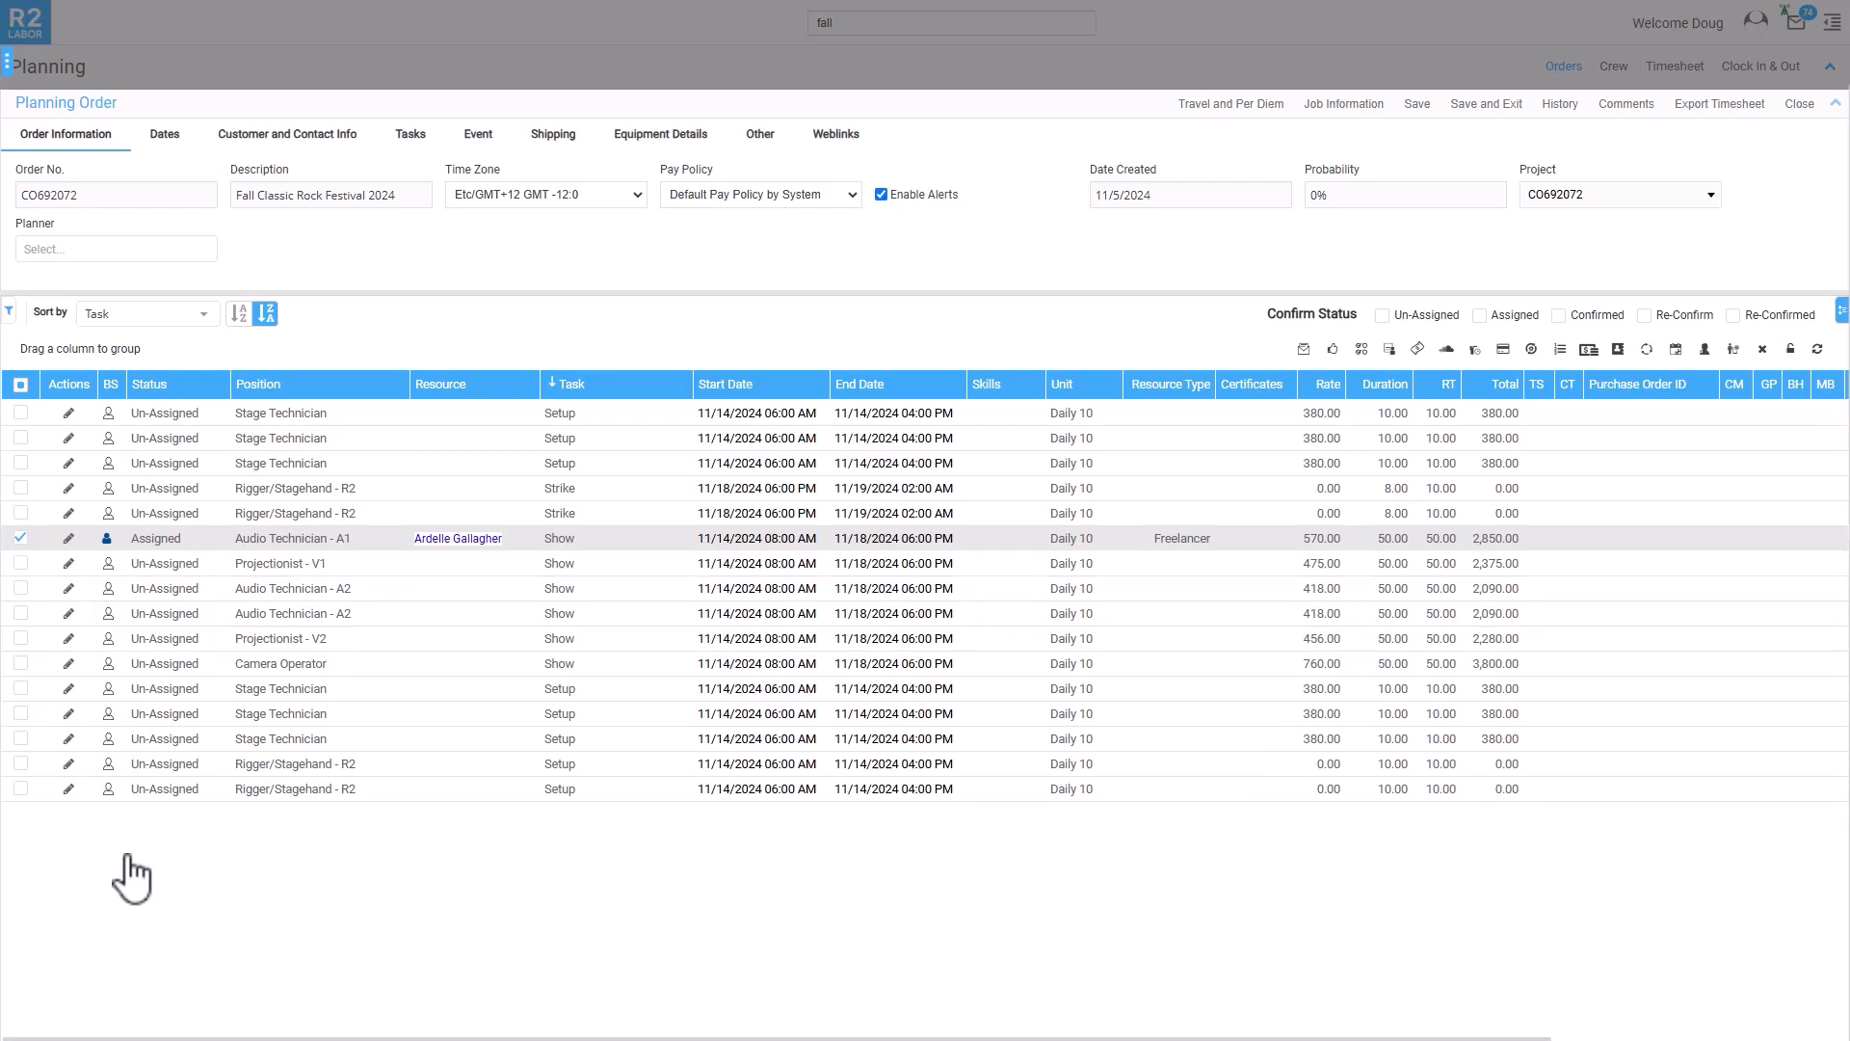
click(68, 589)
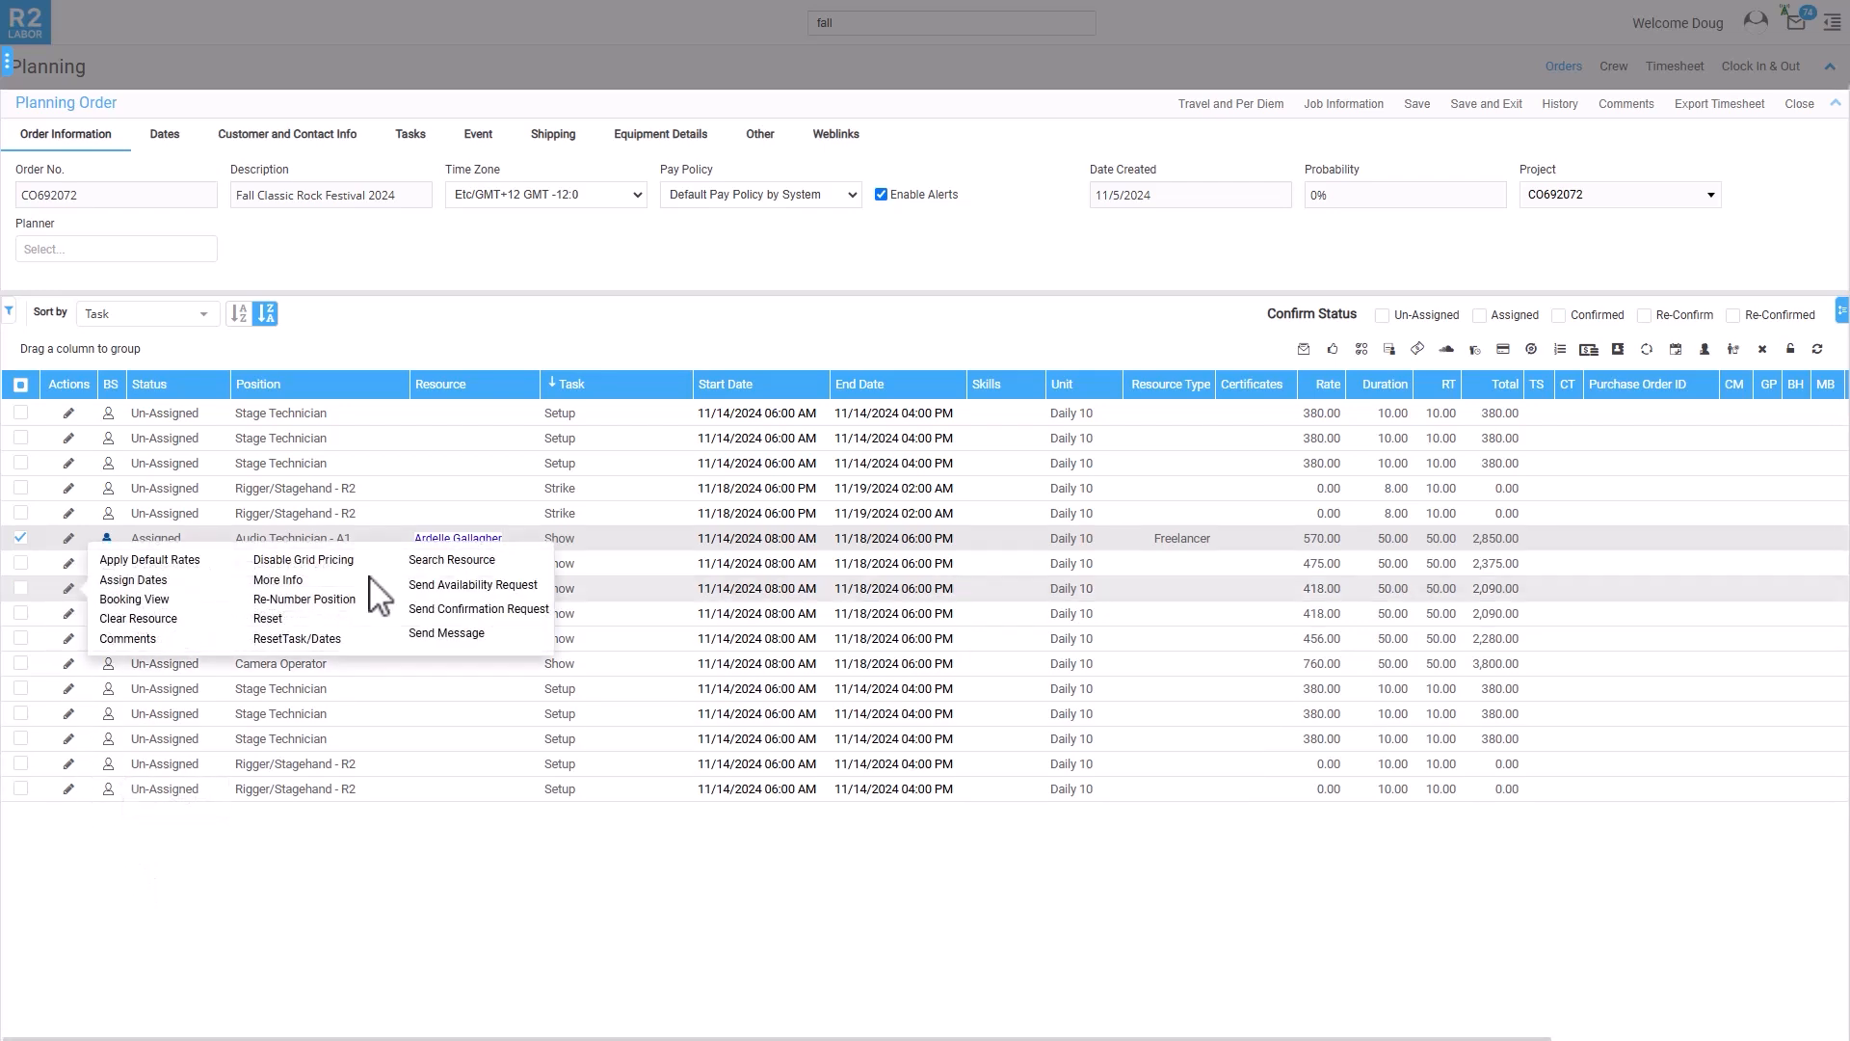
click(460, 563)
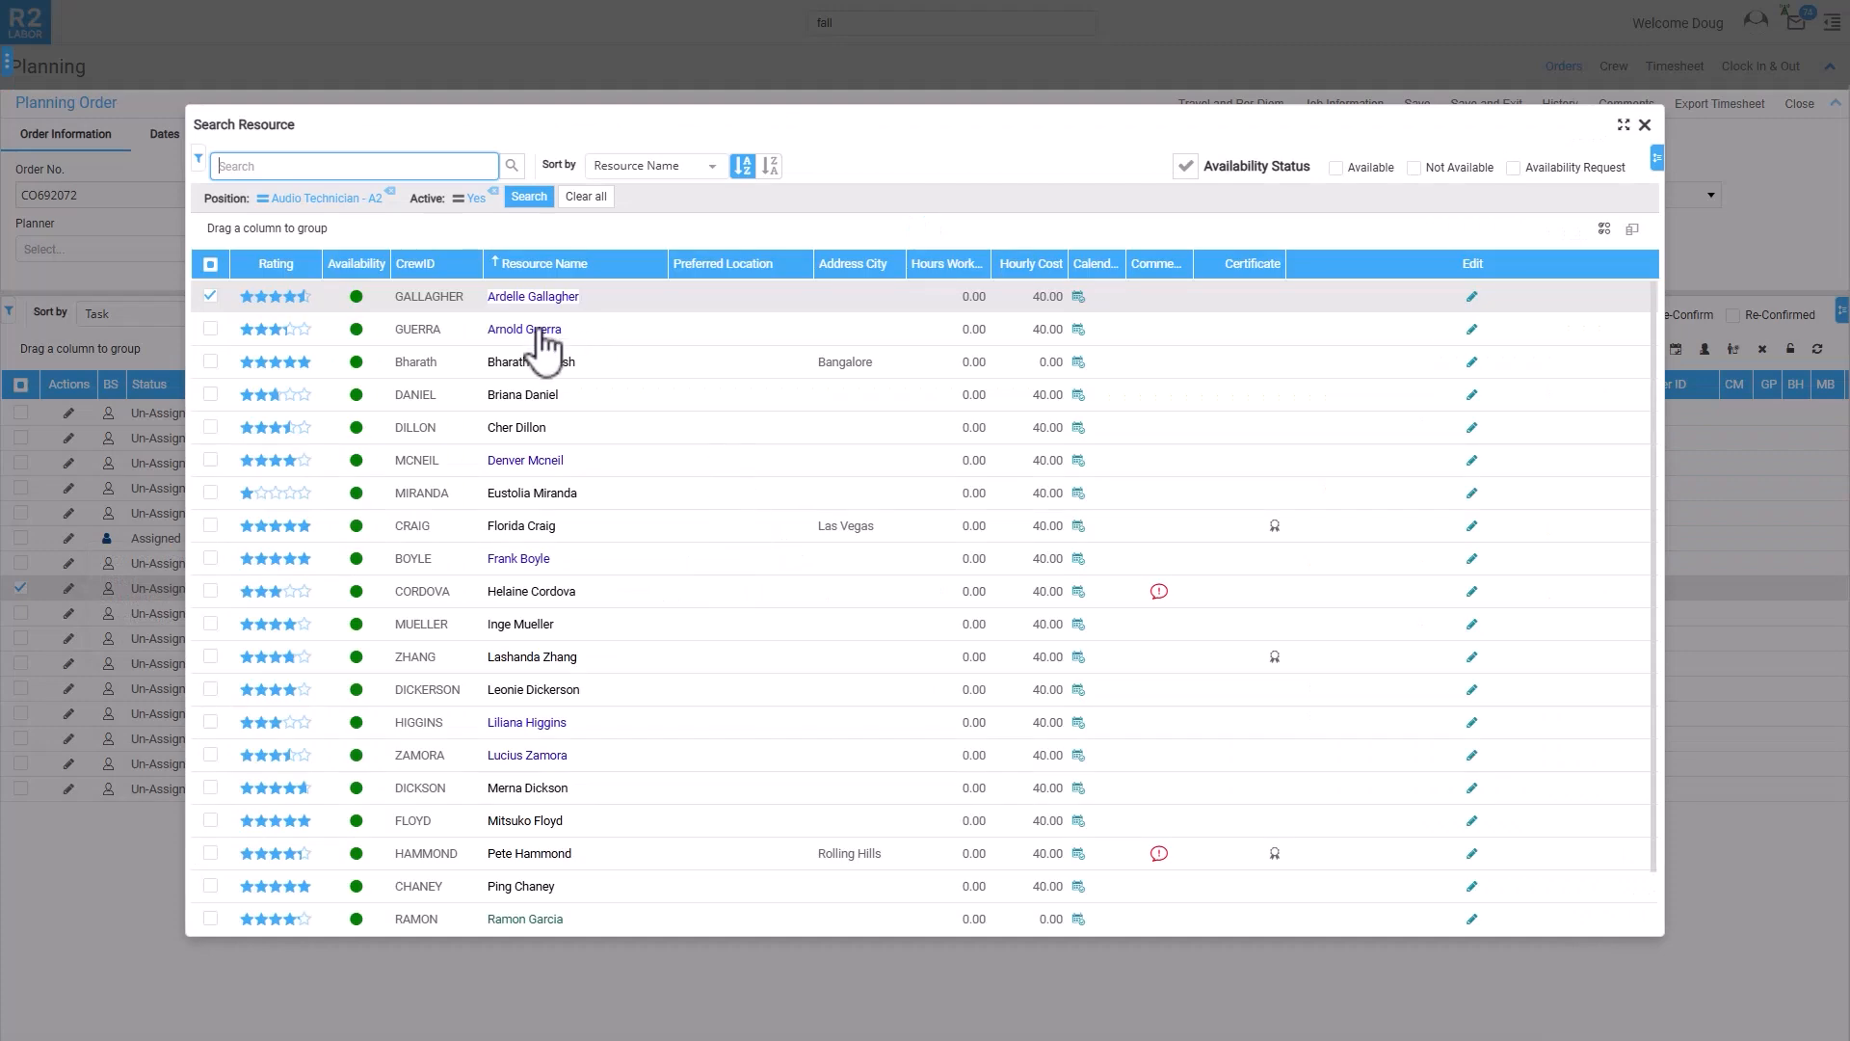
double_click(542, 329)
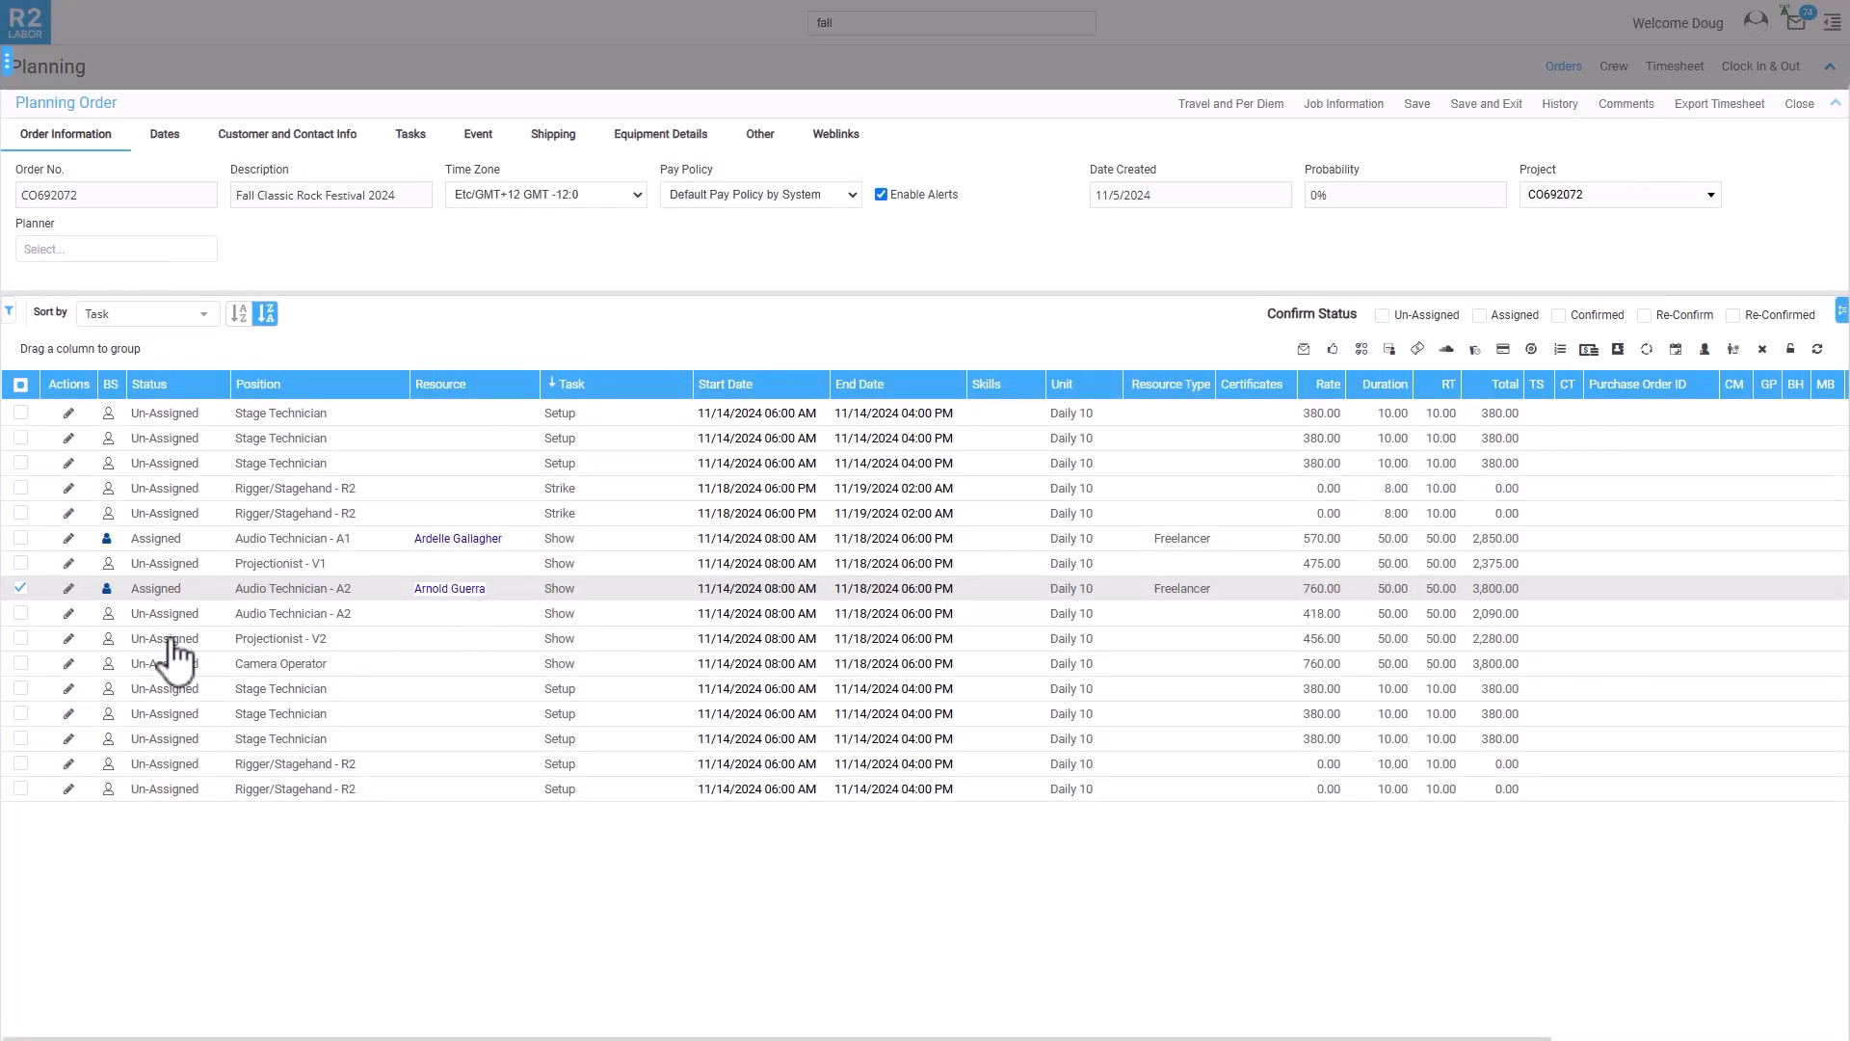
Assign the five-star freelancer in the ninth row of the resource search to the second Audio Technician - A2 line and save the order
click(69, 615)
click(439, 587)
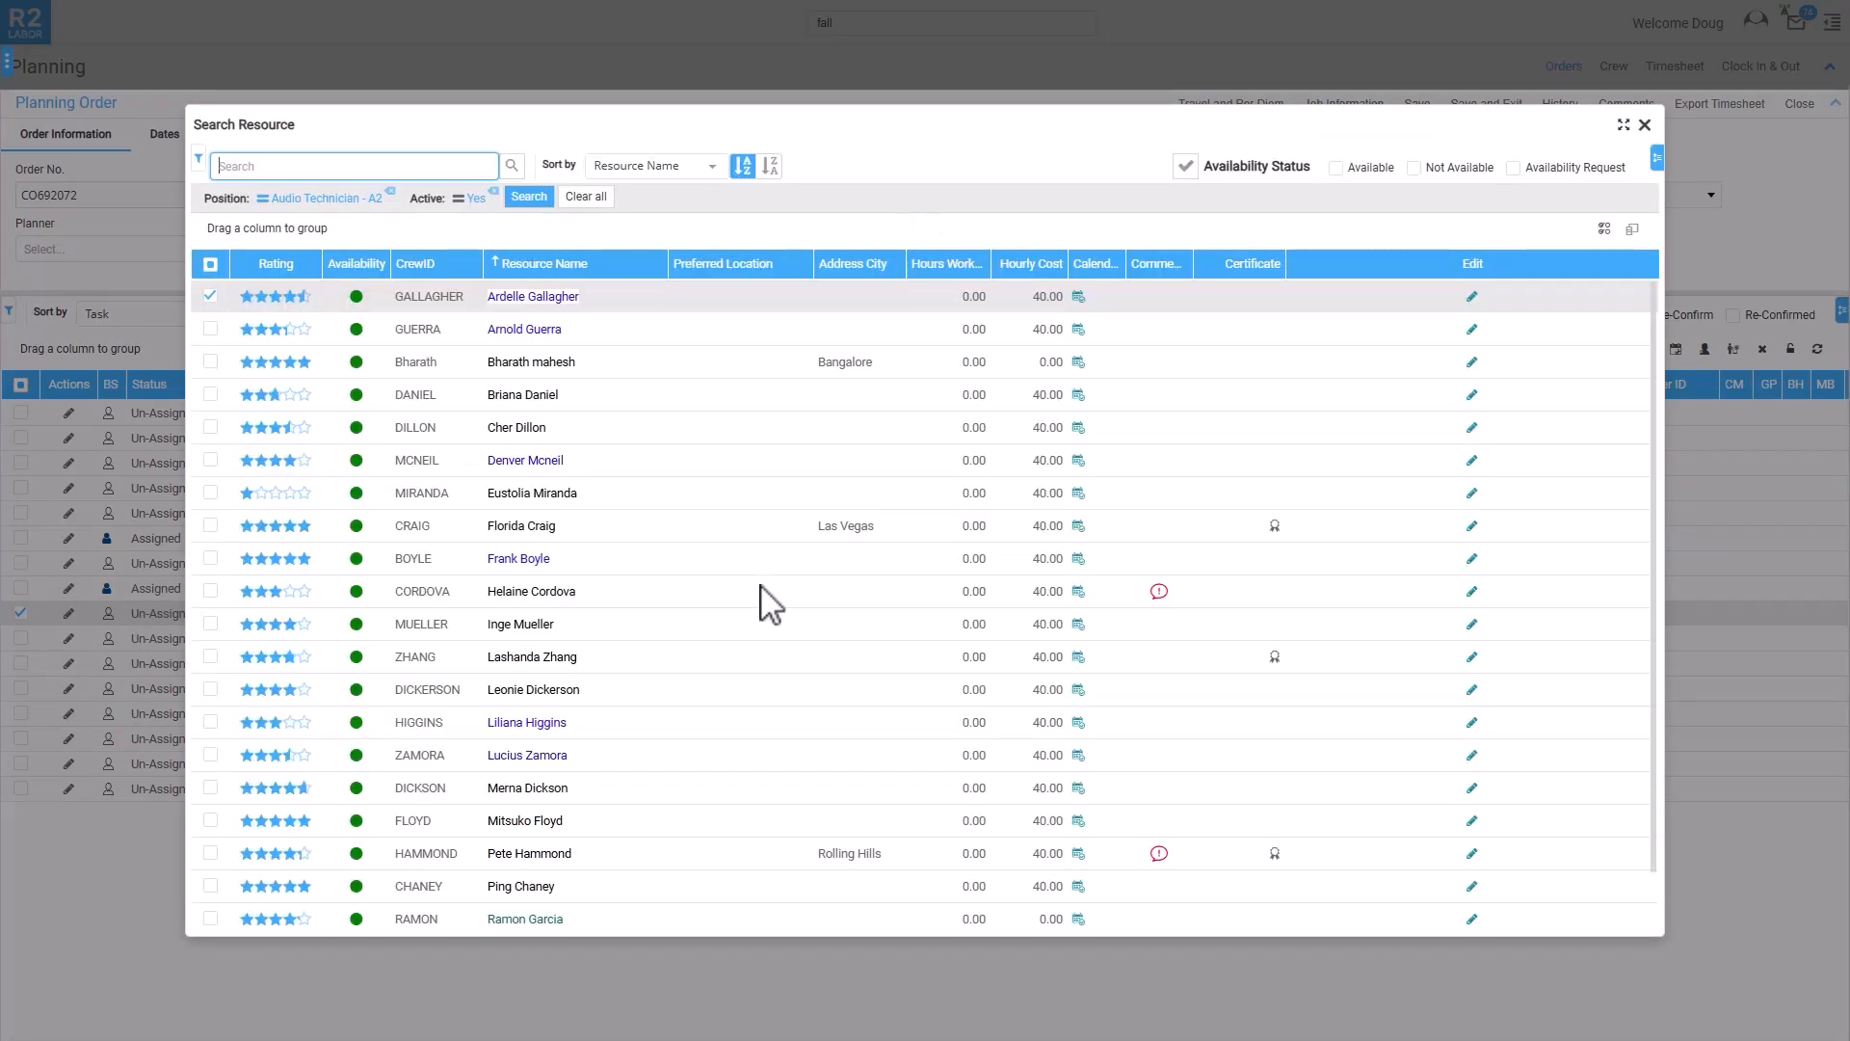
click(513, 567)
double_click(512, 564)
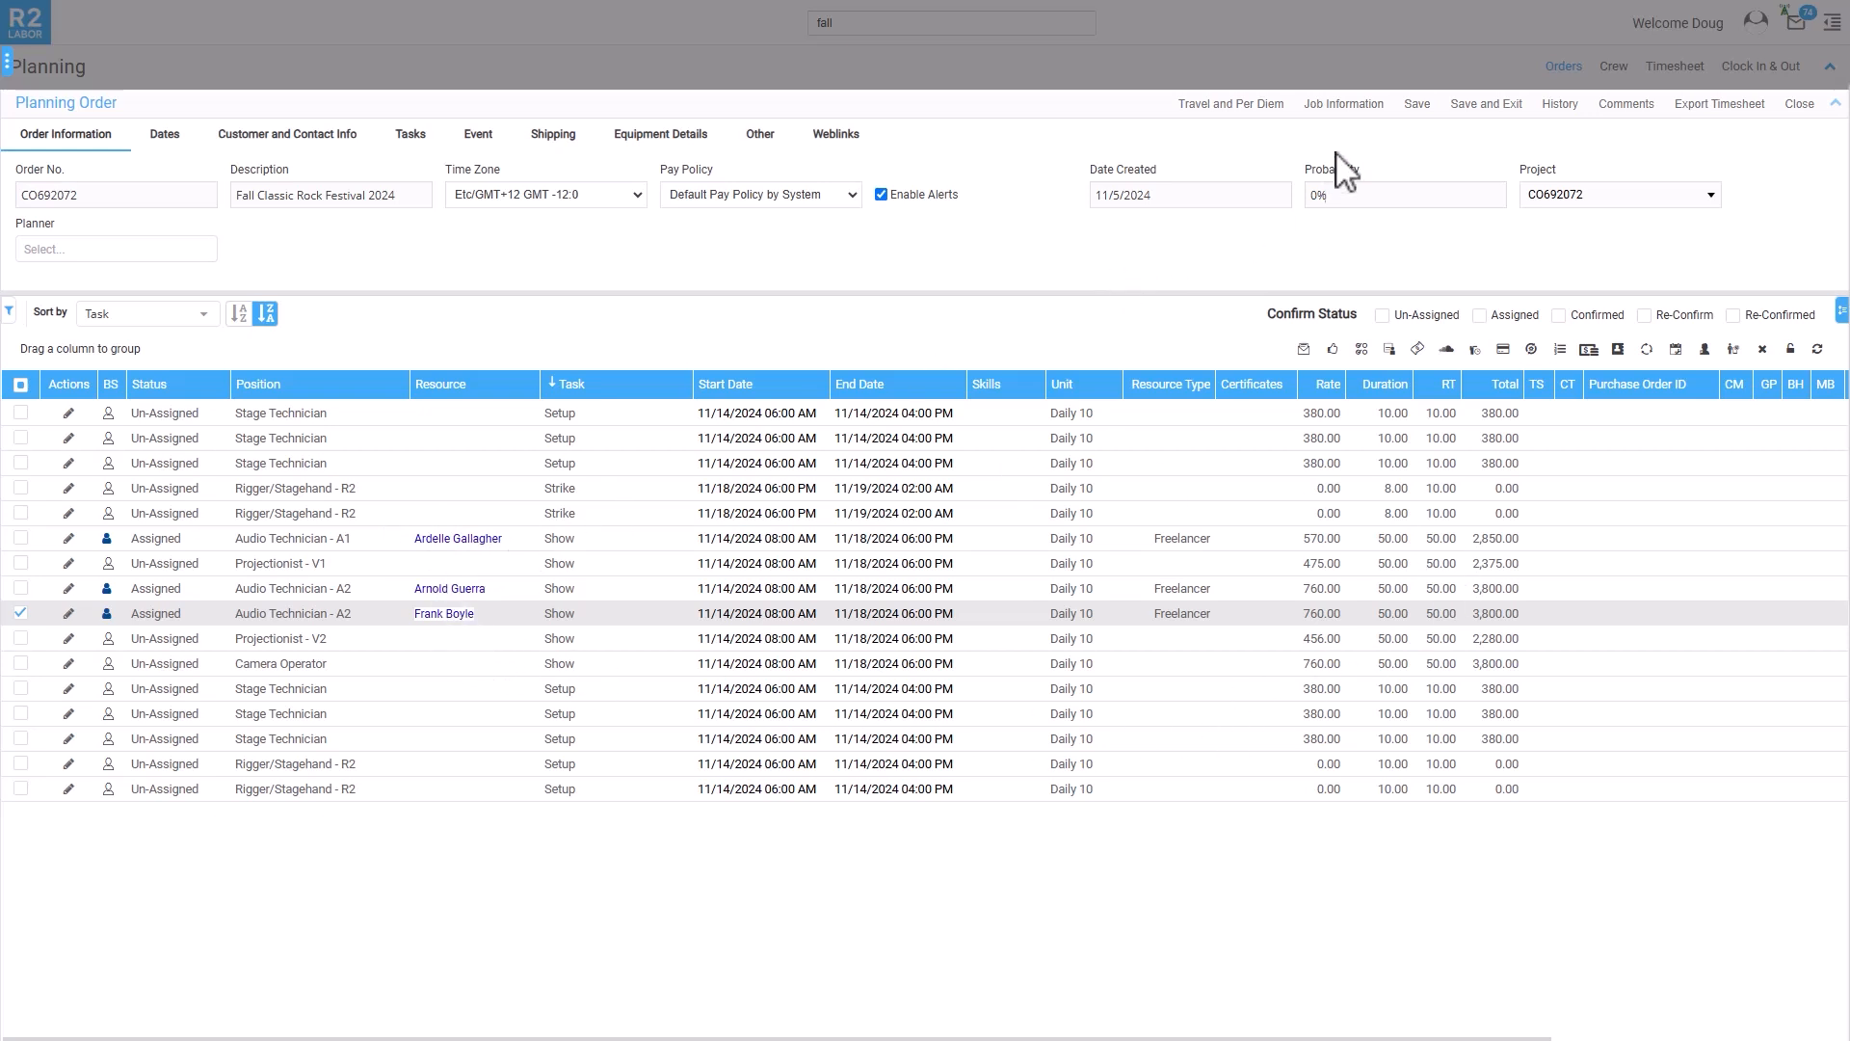
click(1418, 105)
Set the status of the assigned Audio Technician - A1 line and both Audio Technician - A2 lines to Confirmed and save the order
click(194, 542)
click(217, 540)
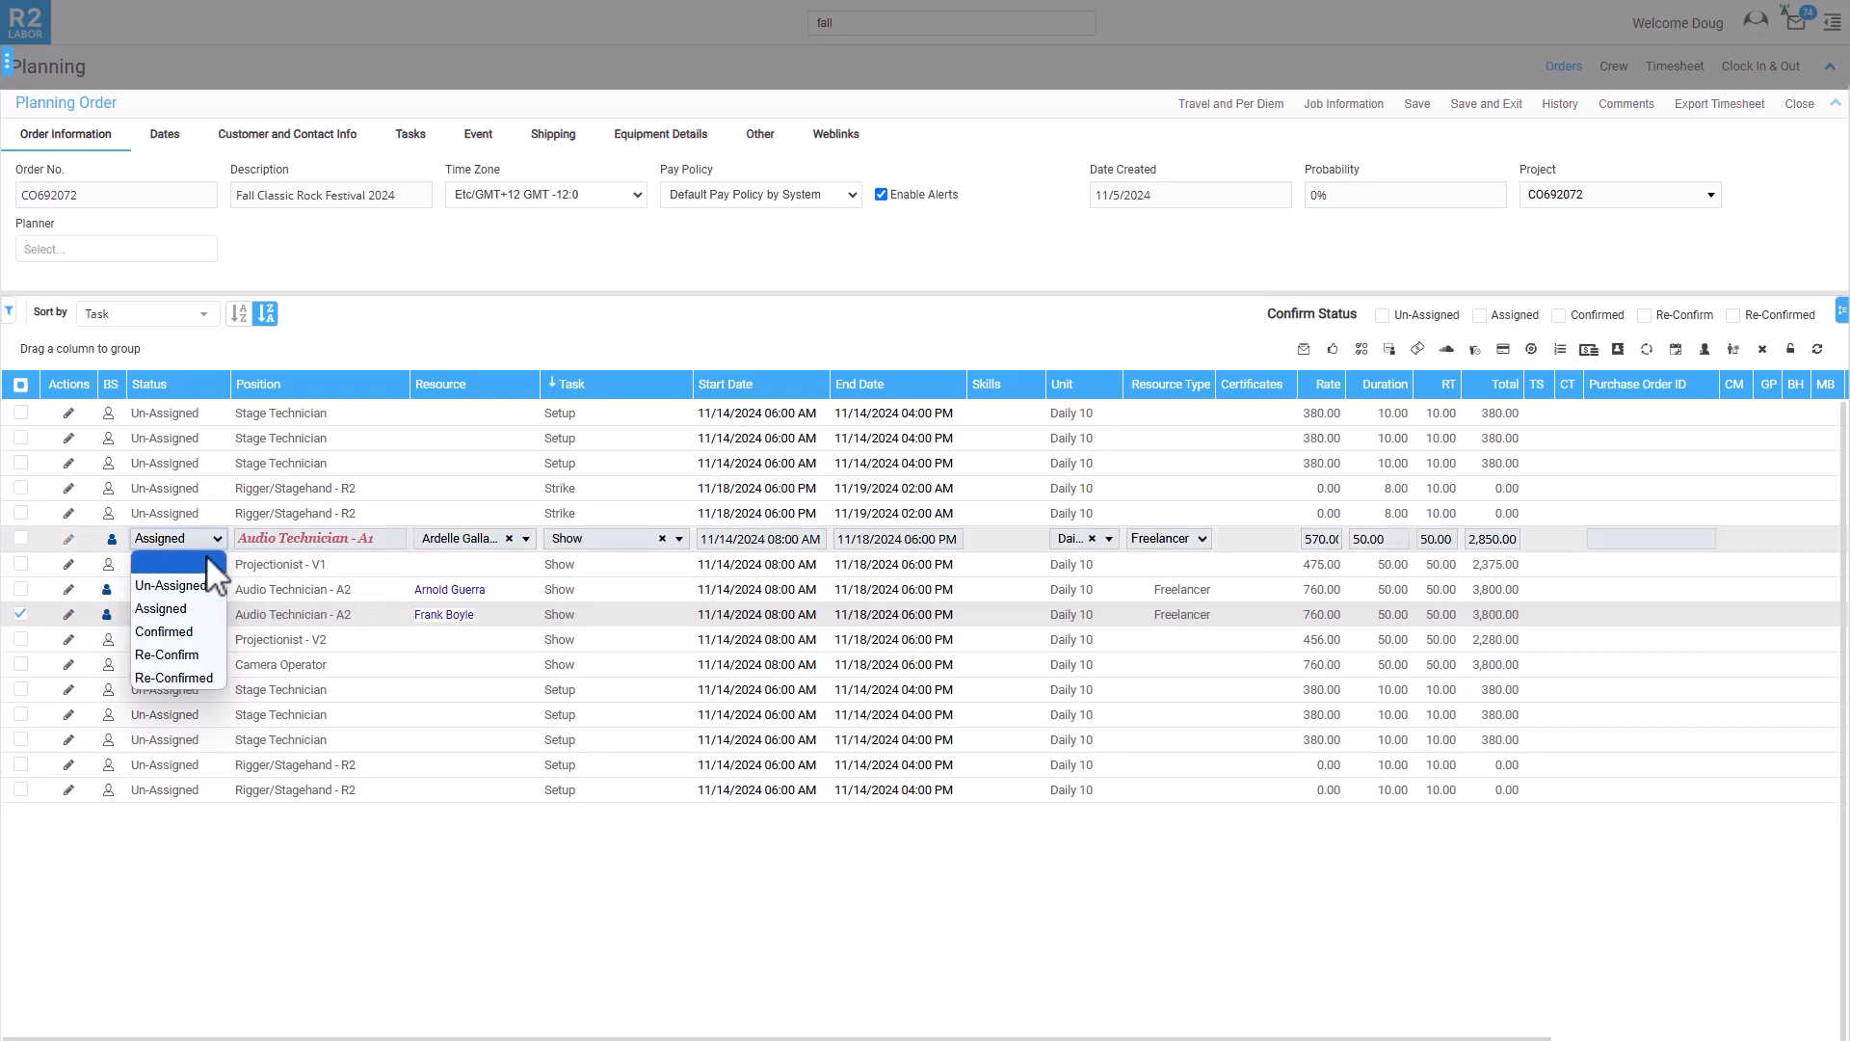
click(178, 634)
click(198, 589)
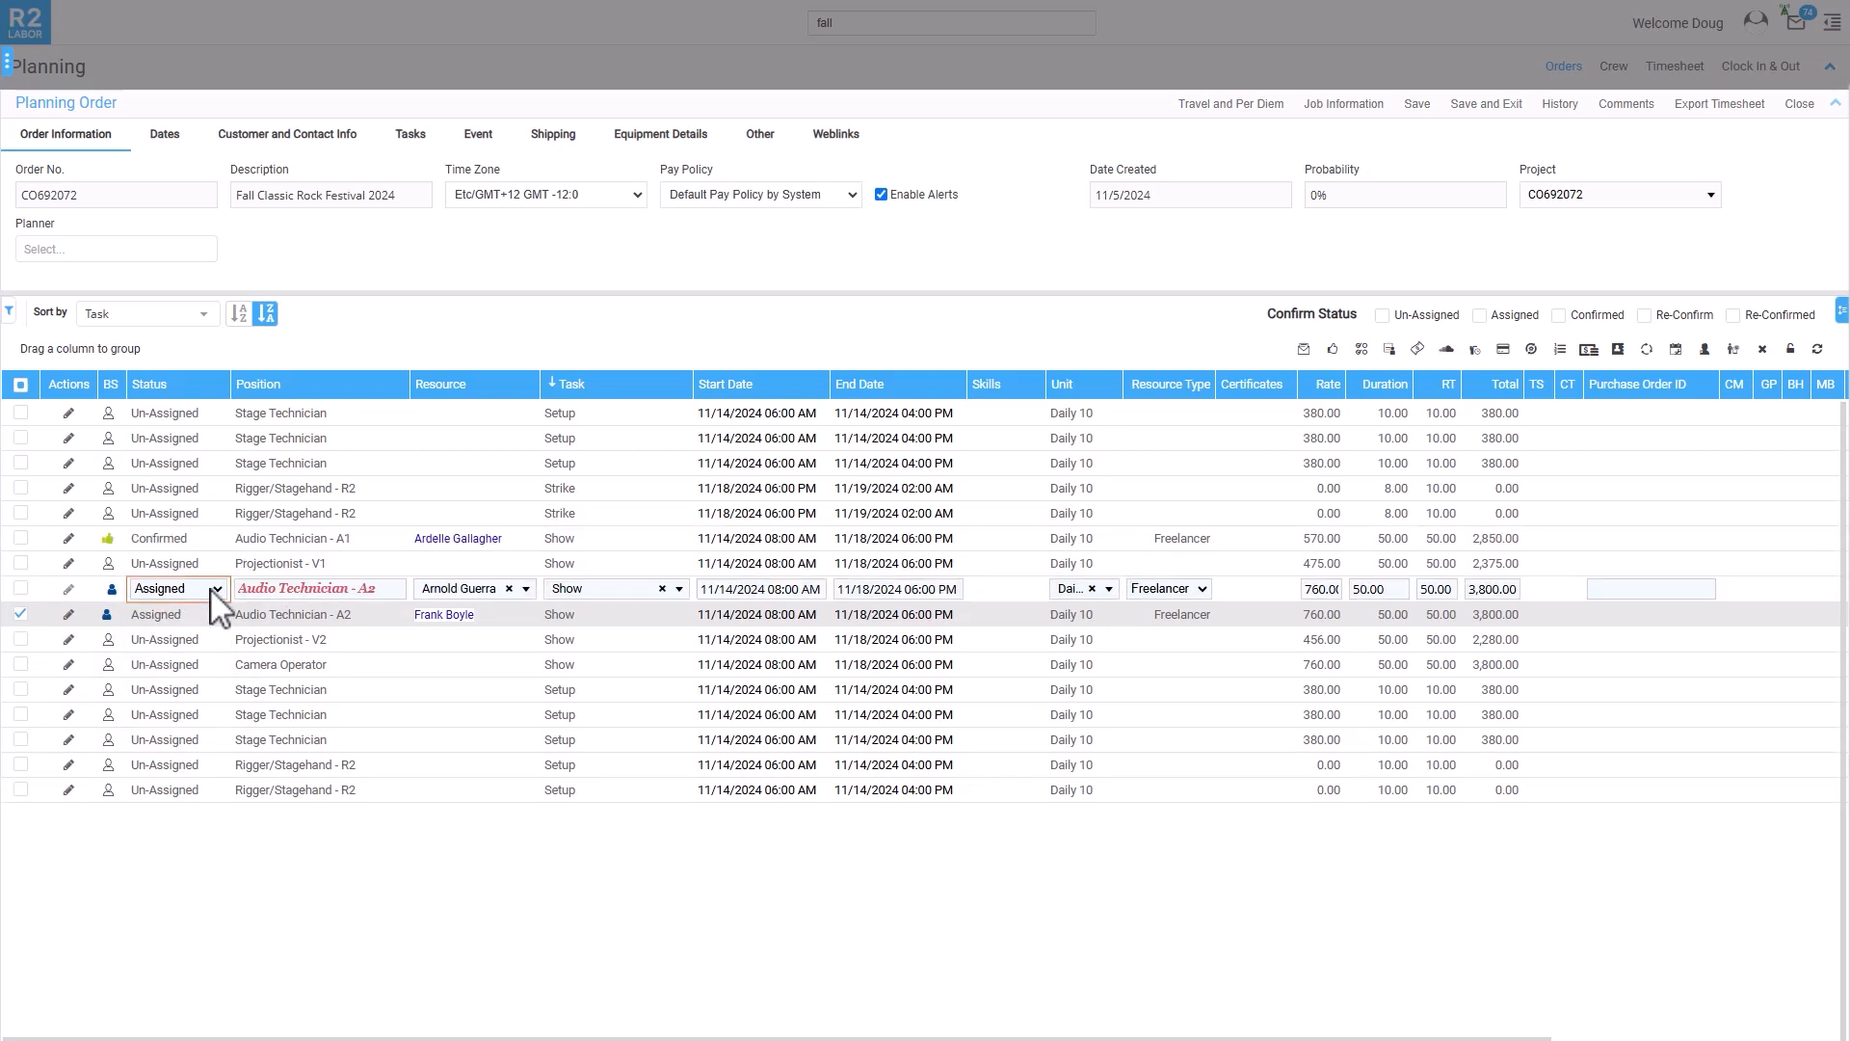
click(210, 589)
click(170, 681)
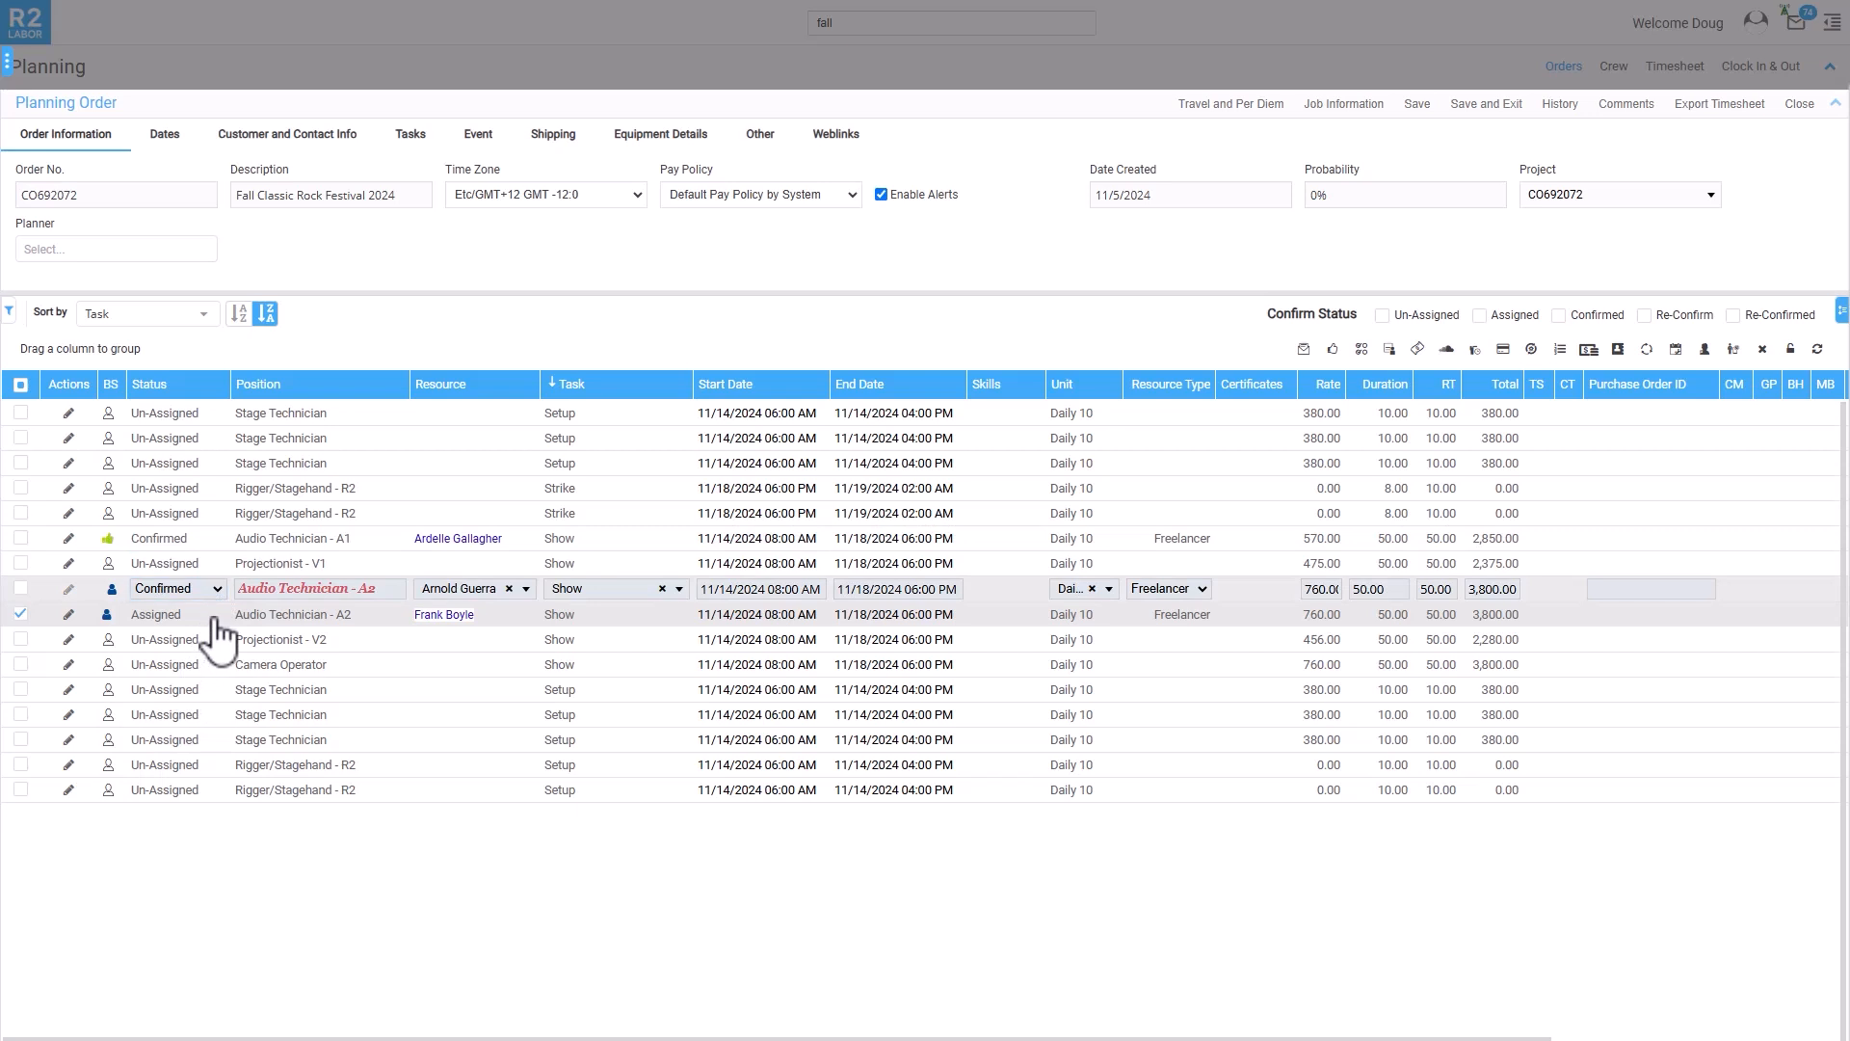
click(202, 615)
click(217, 614)
click(176, 706)
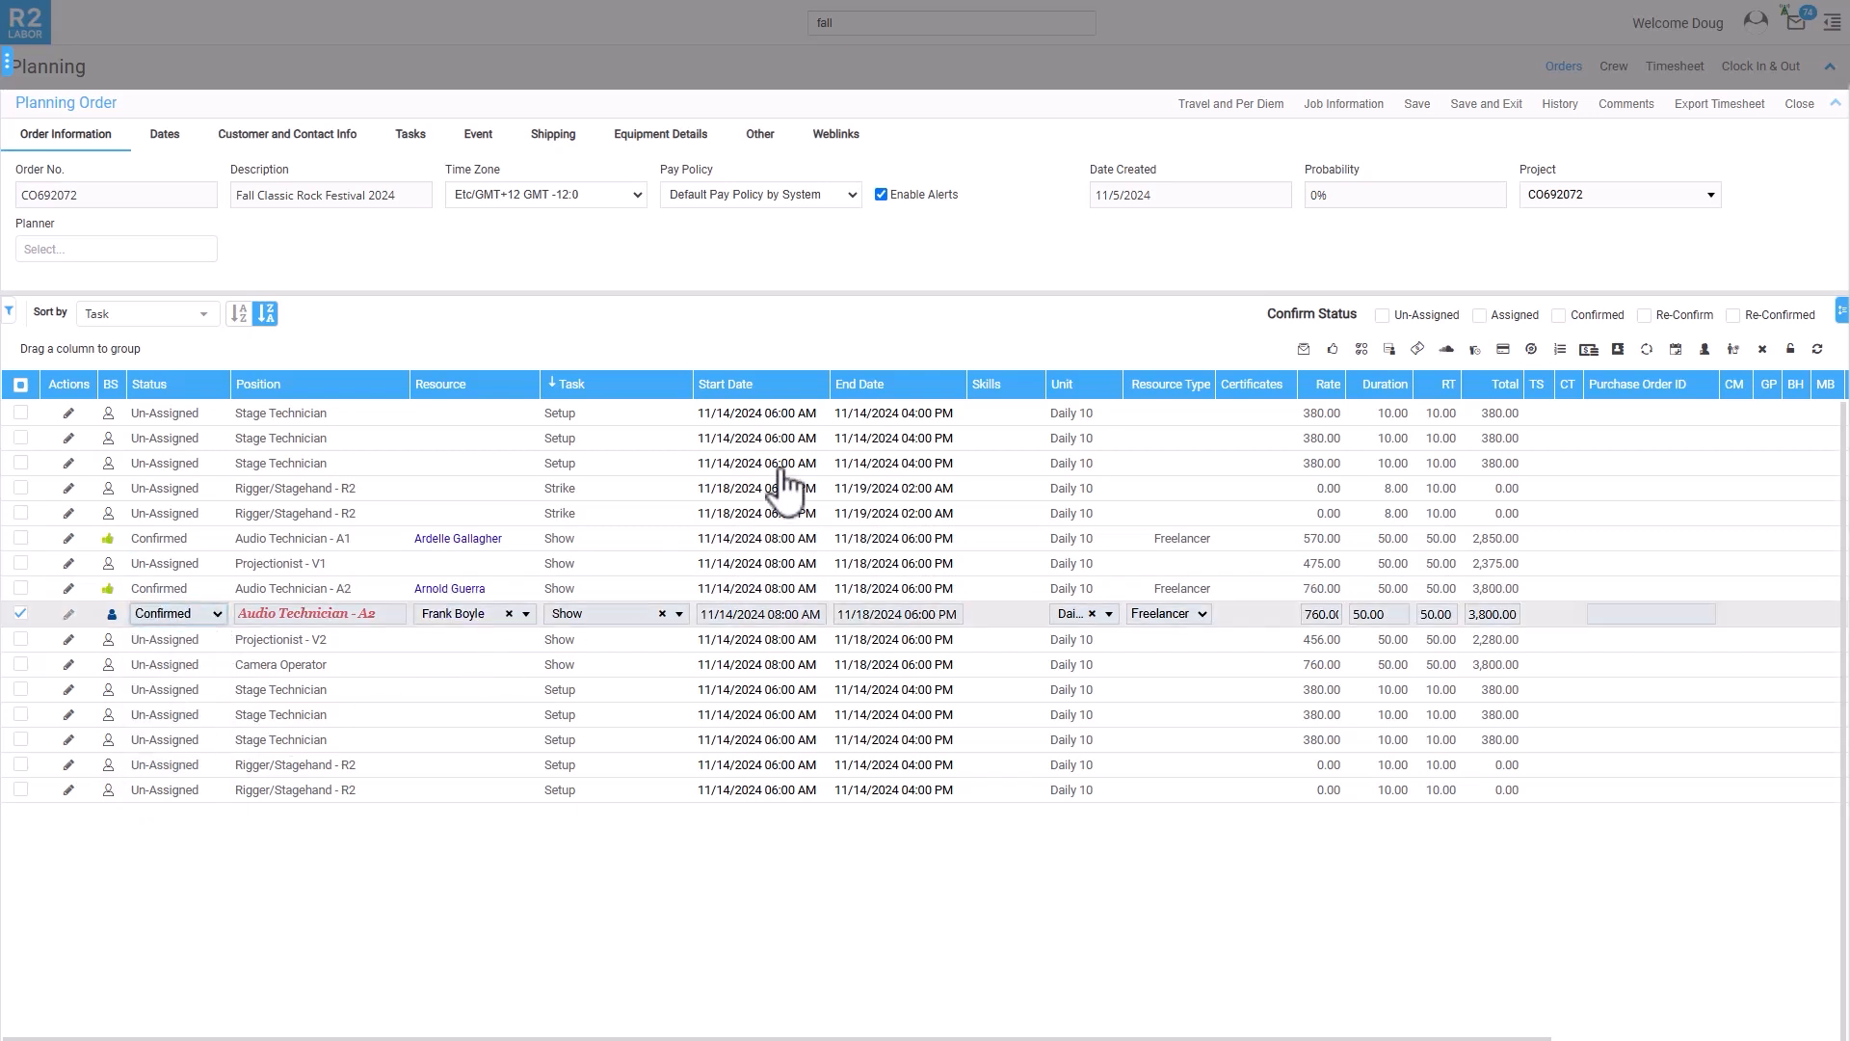
click(931, 339)
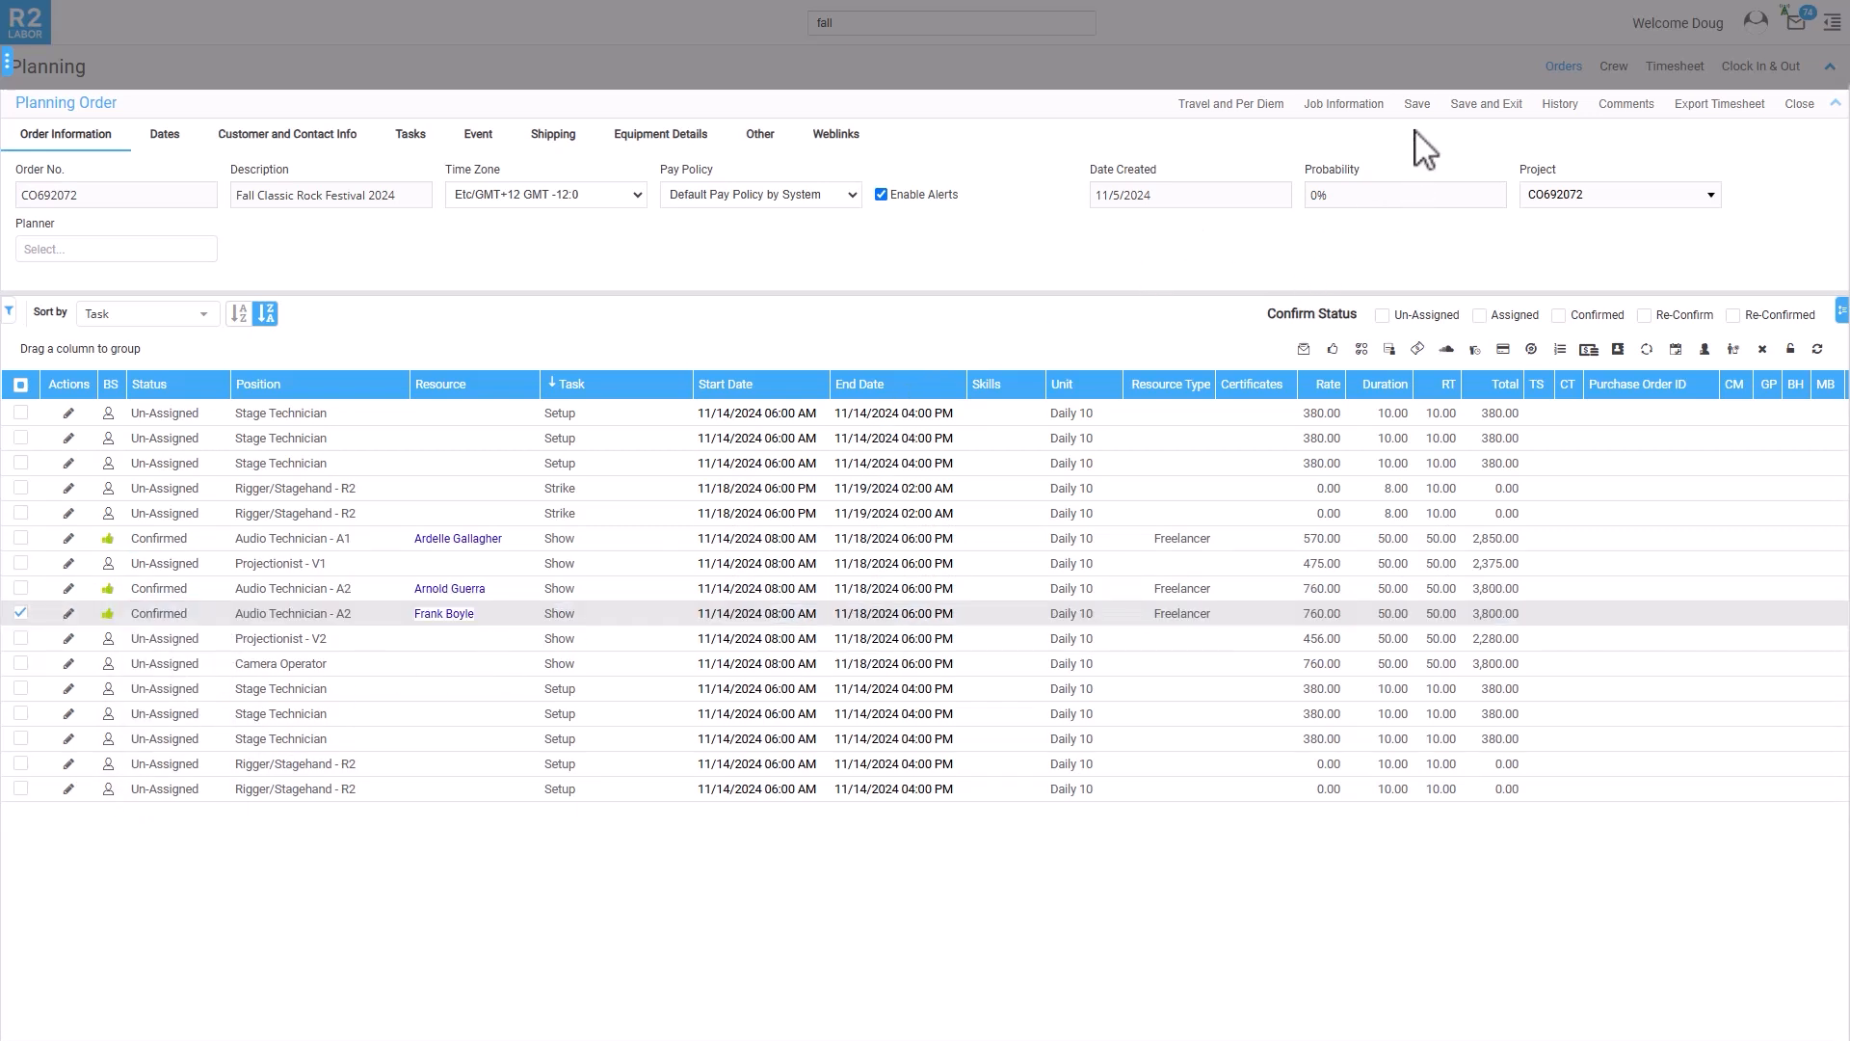
click(1417, 106)
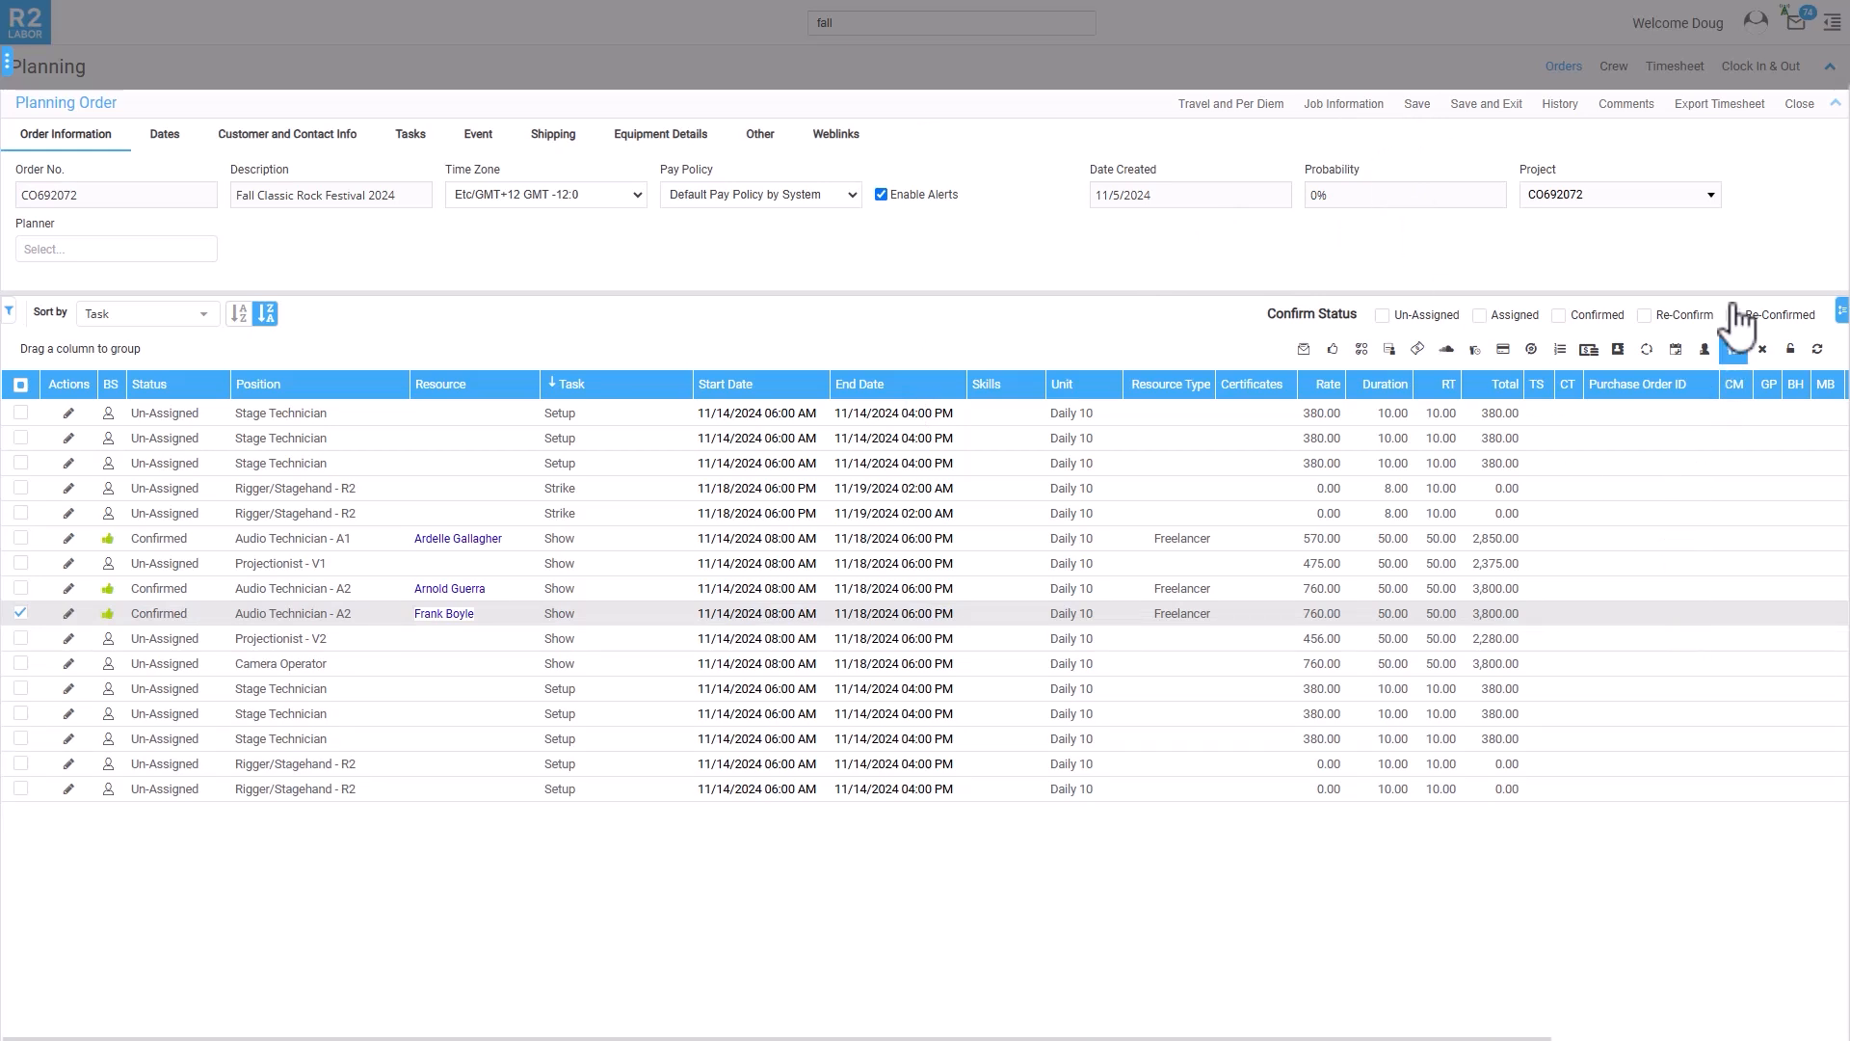
Close the planning order, reopen the first Fall Classic Rock Festival 2024 match, and select the Audio Technician - A1 line's purchase order ID
click(1799, 104)
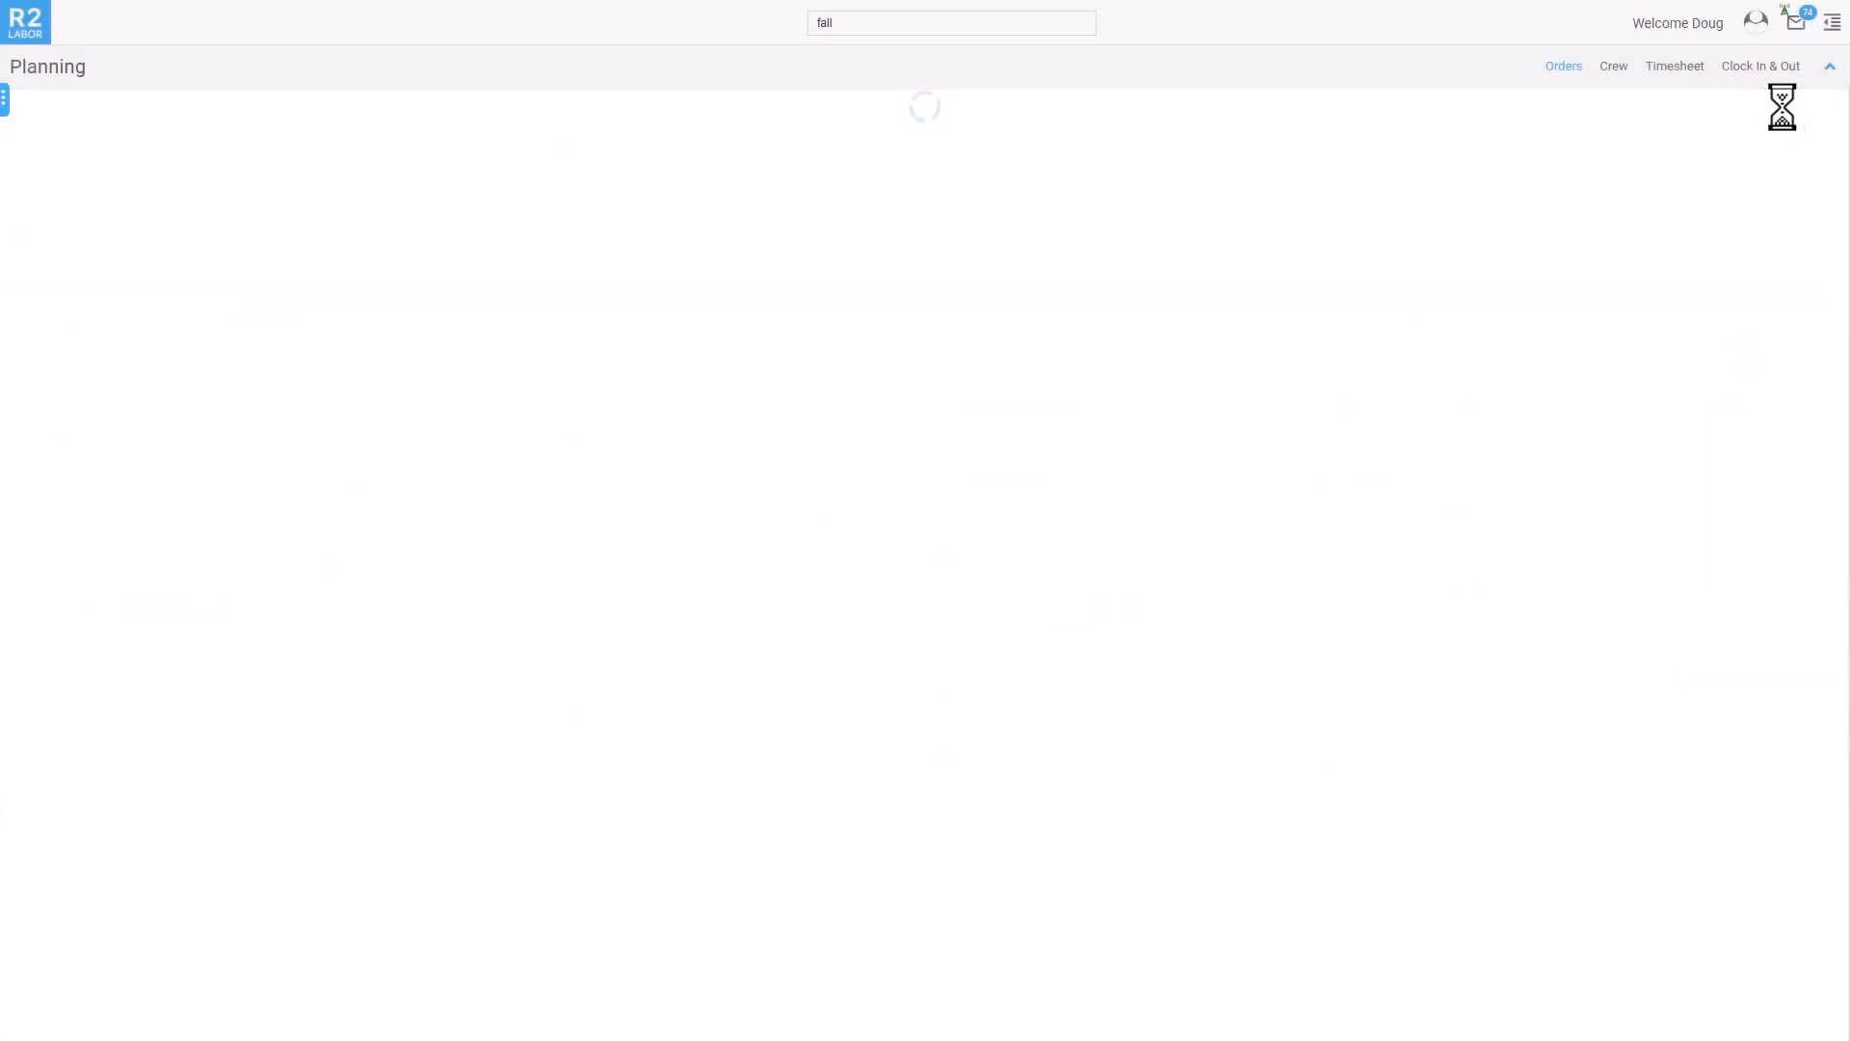
click(855, 23)
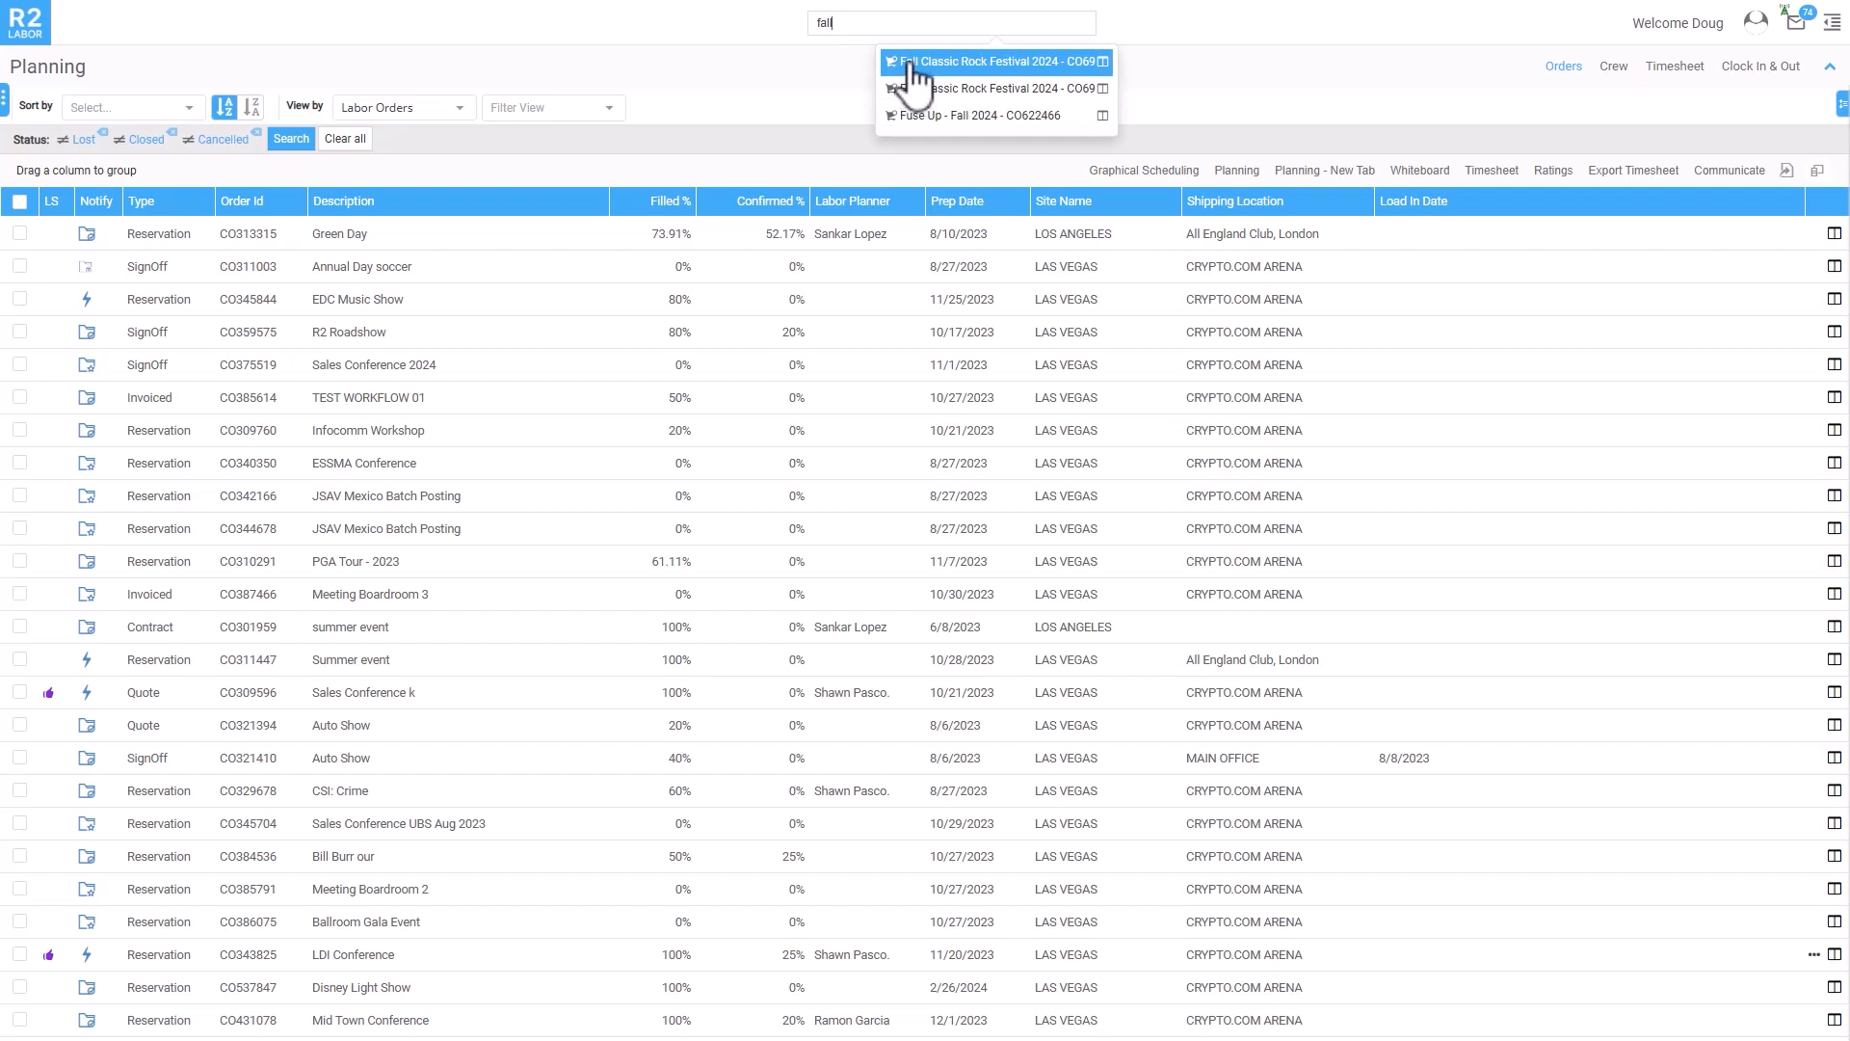
click(911, 65)
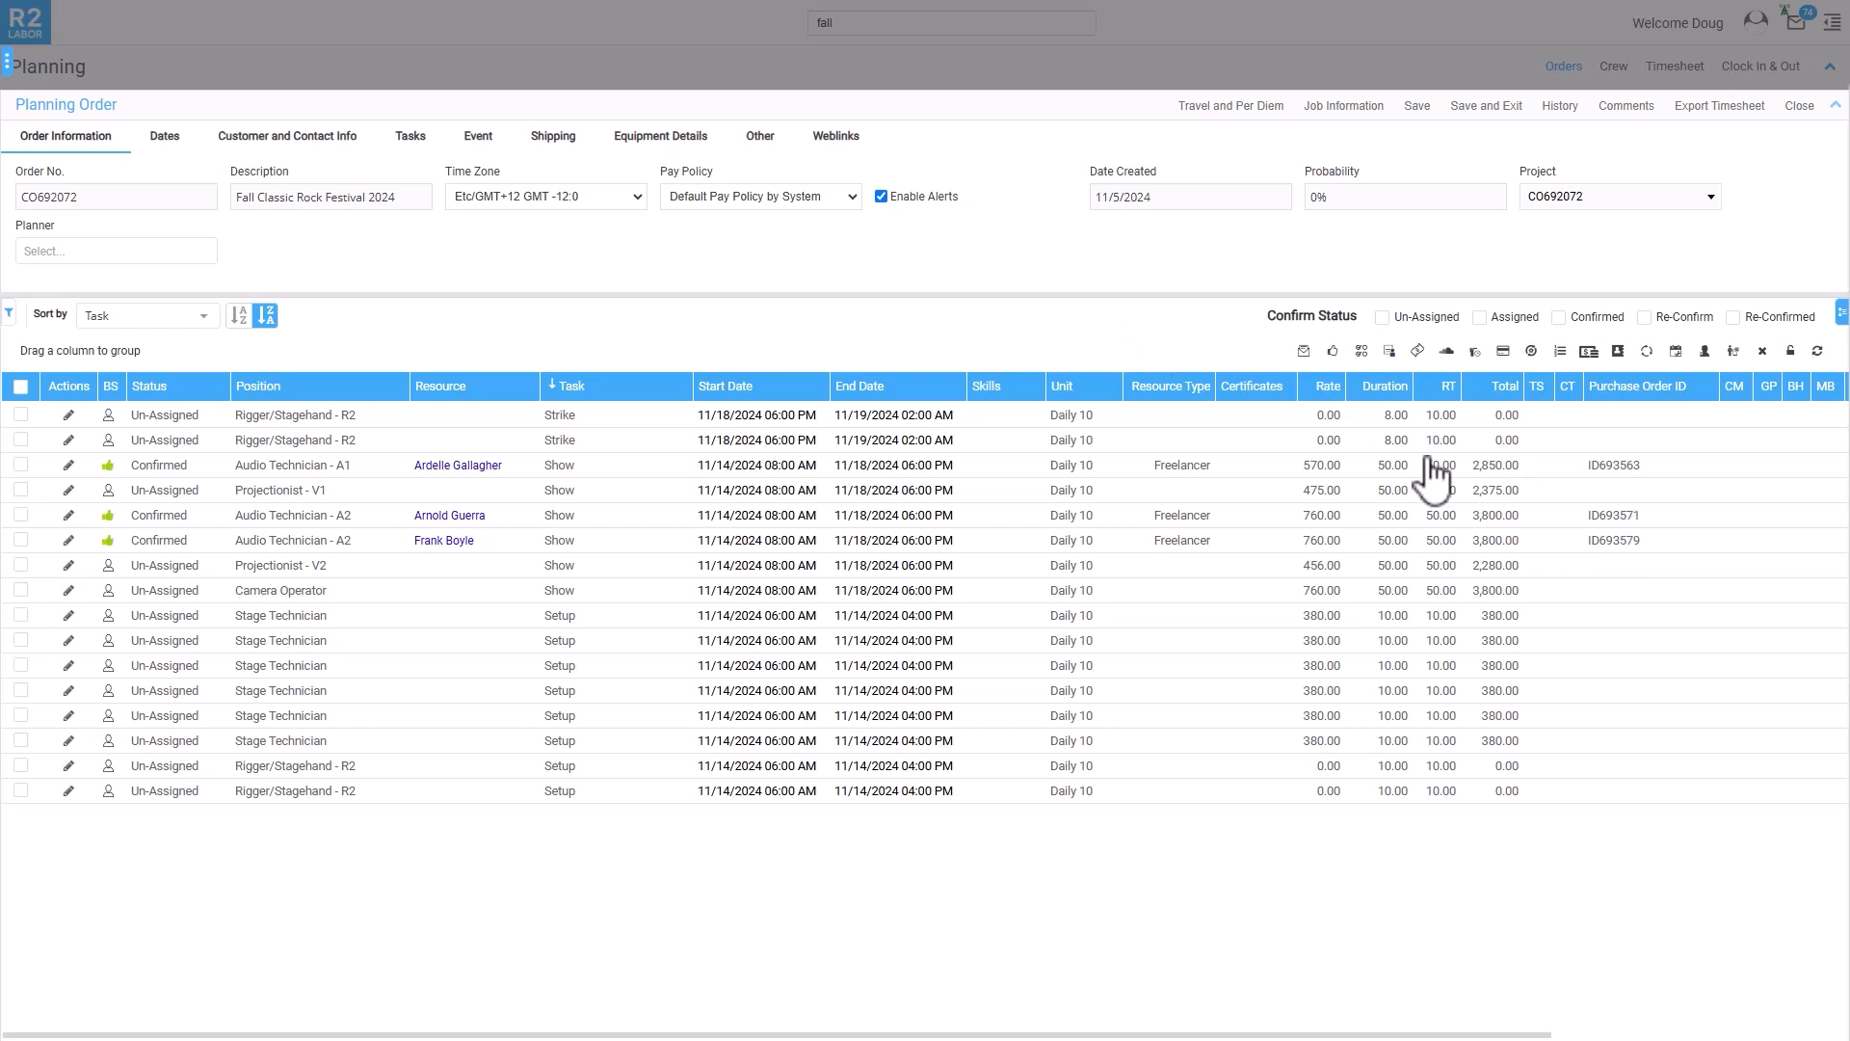
click(1608, 465)
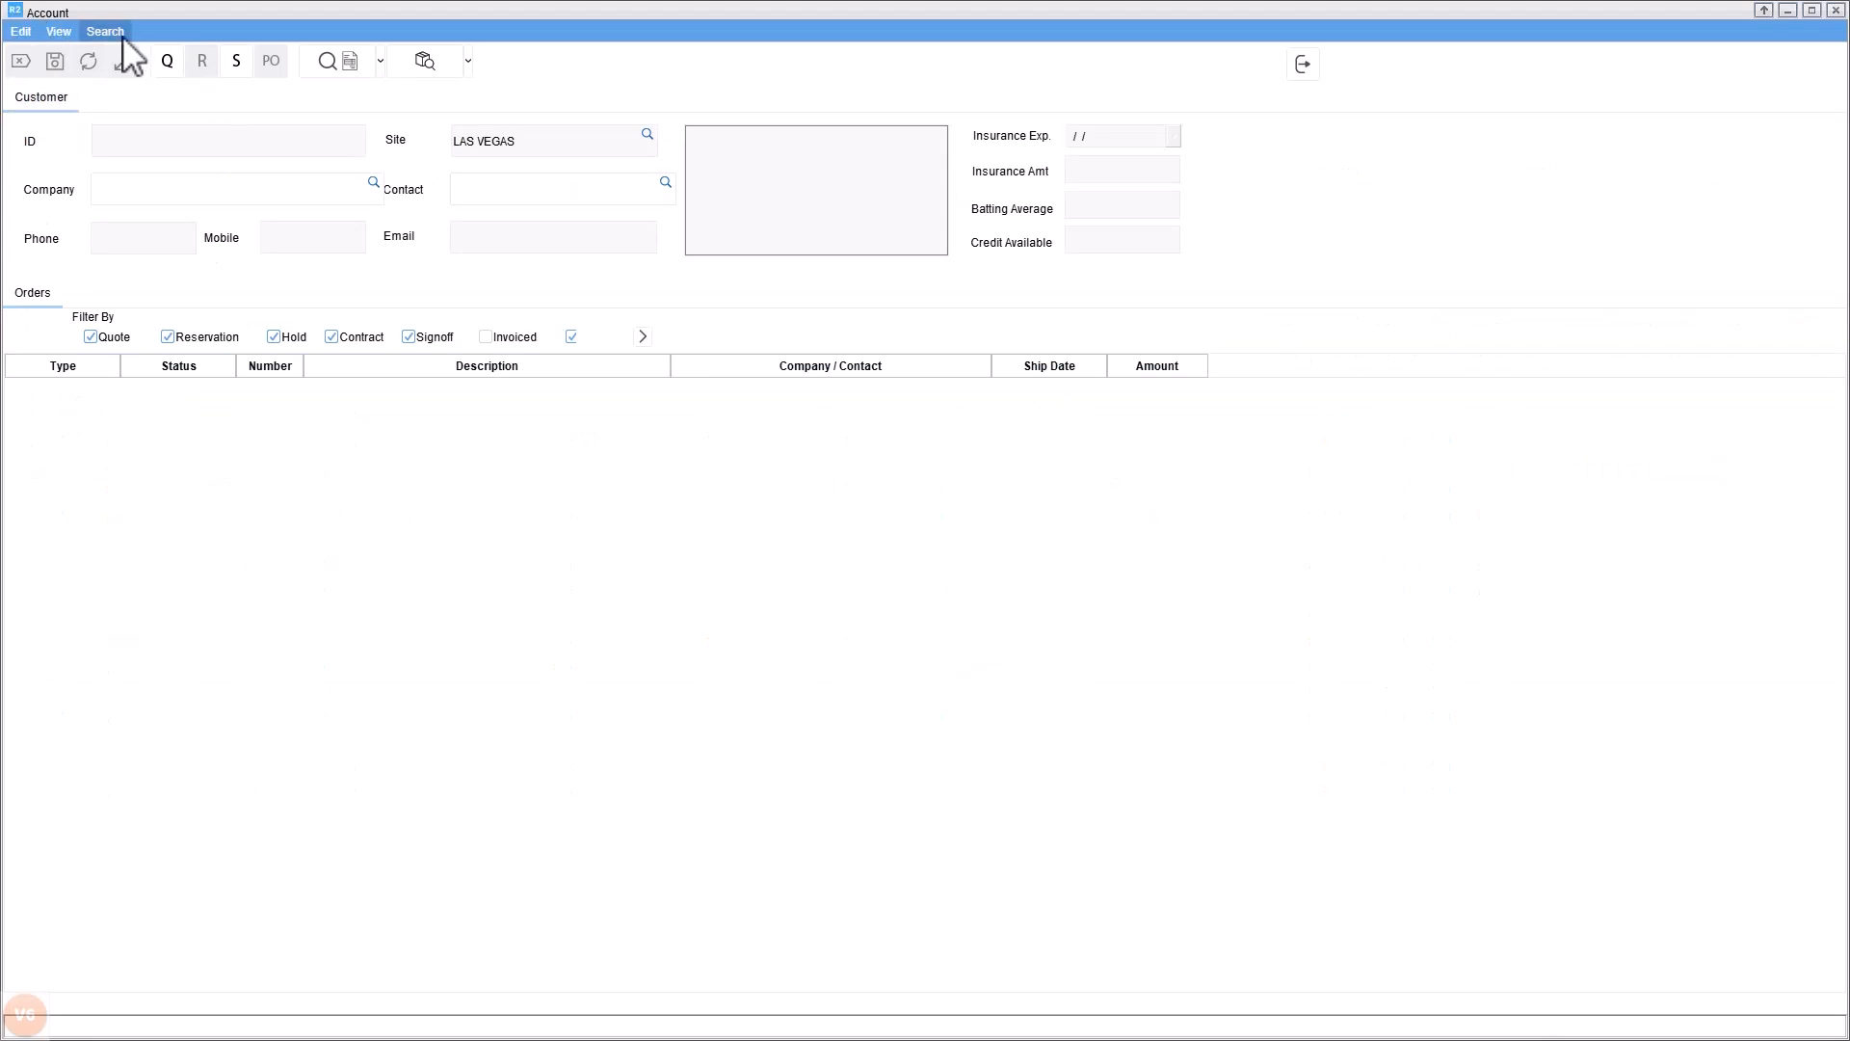
Switch to the R2 Account window and search purchase orders by the Audio Technician - A1 line's PO number
click(105, 32)
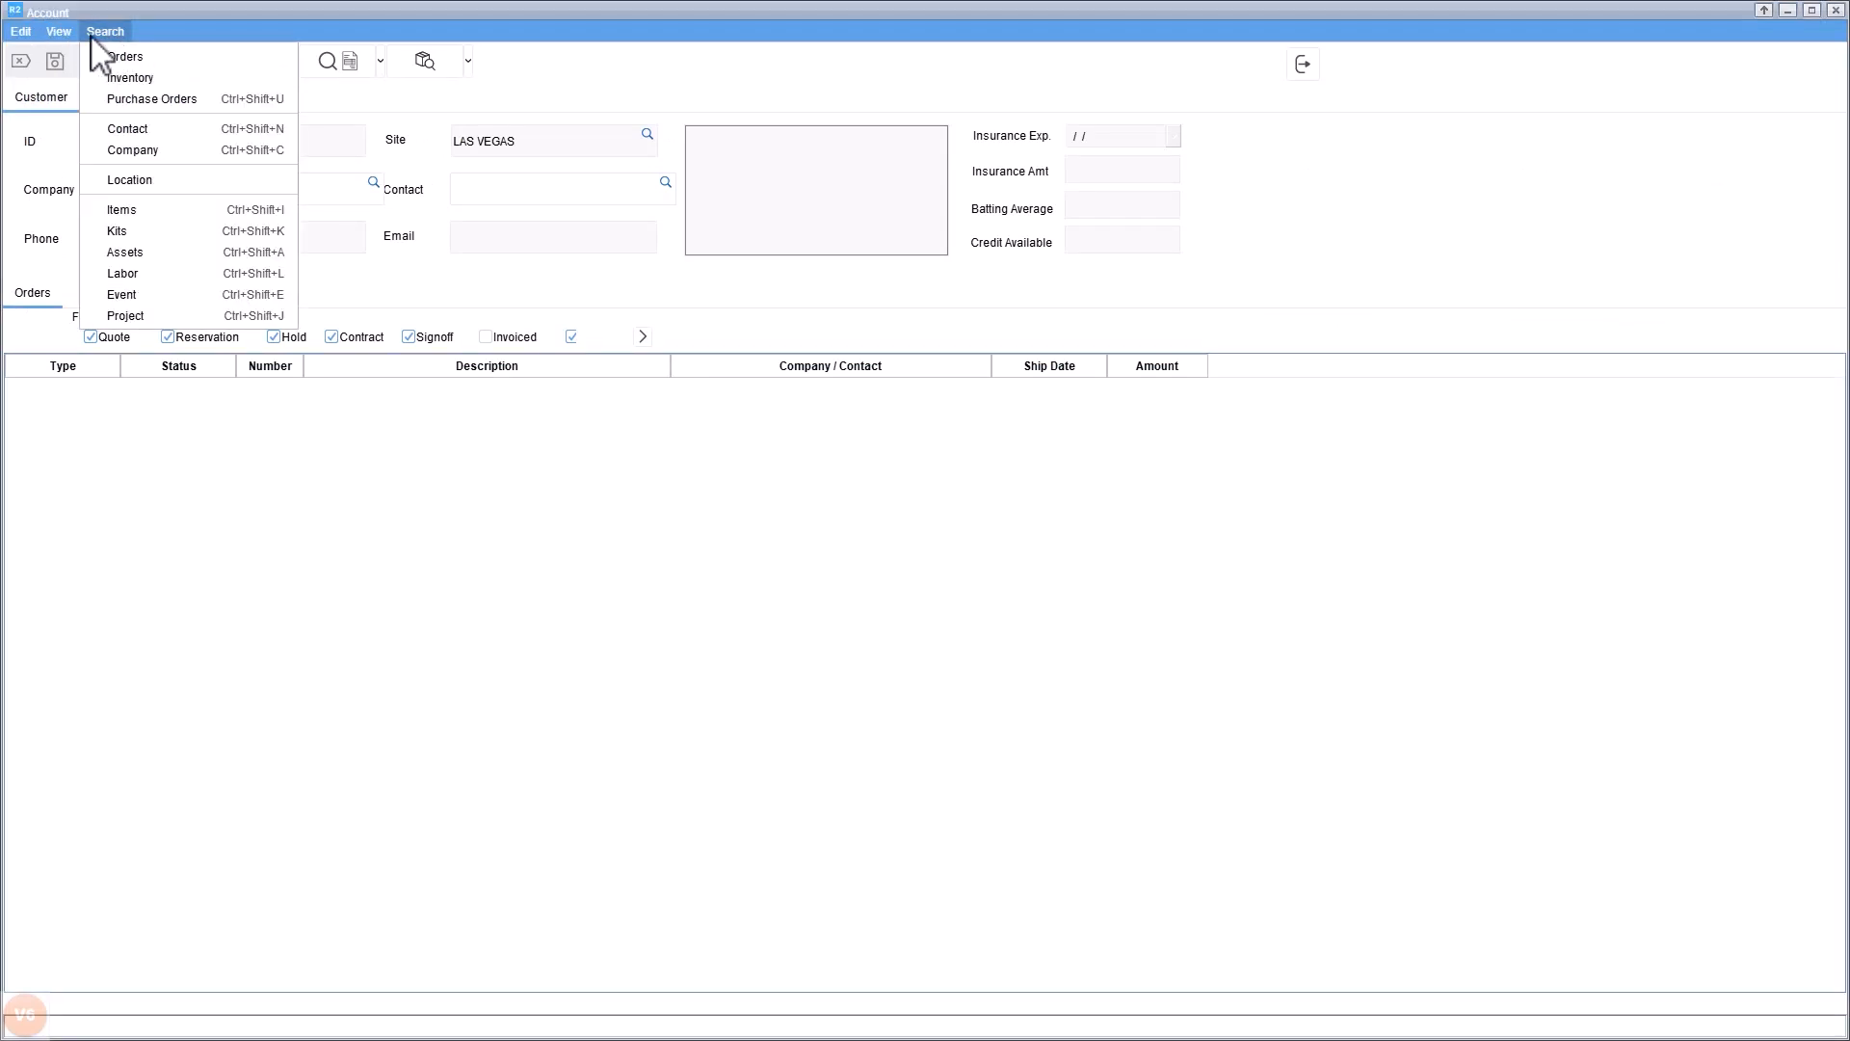
click(146, 98)
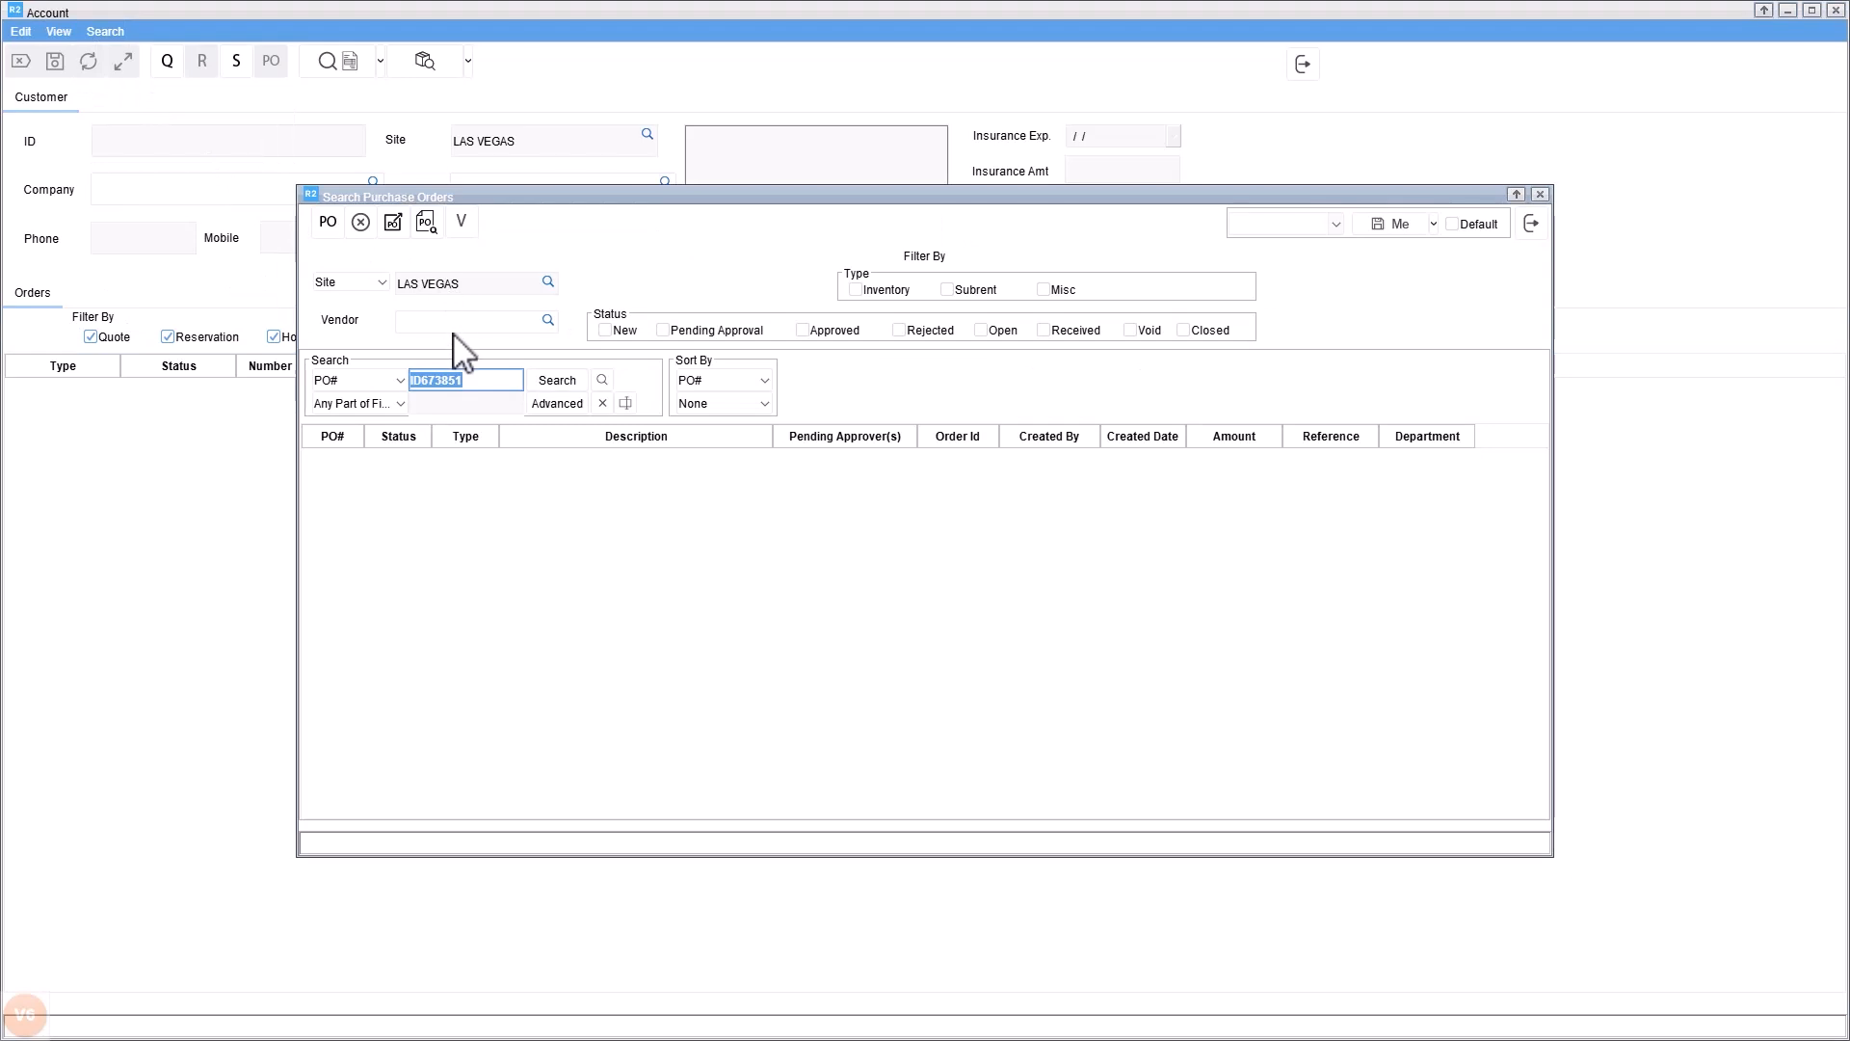
drag(480, 380, 396, 385)
text(ID693563)
click(555, 381)
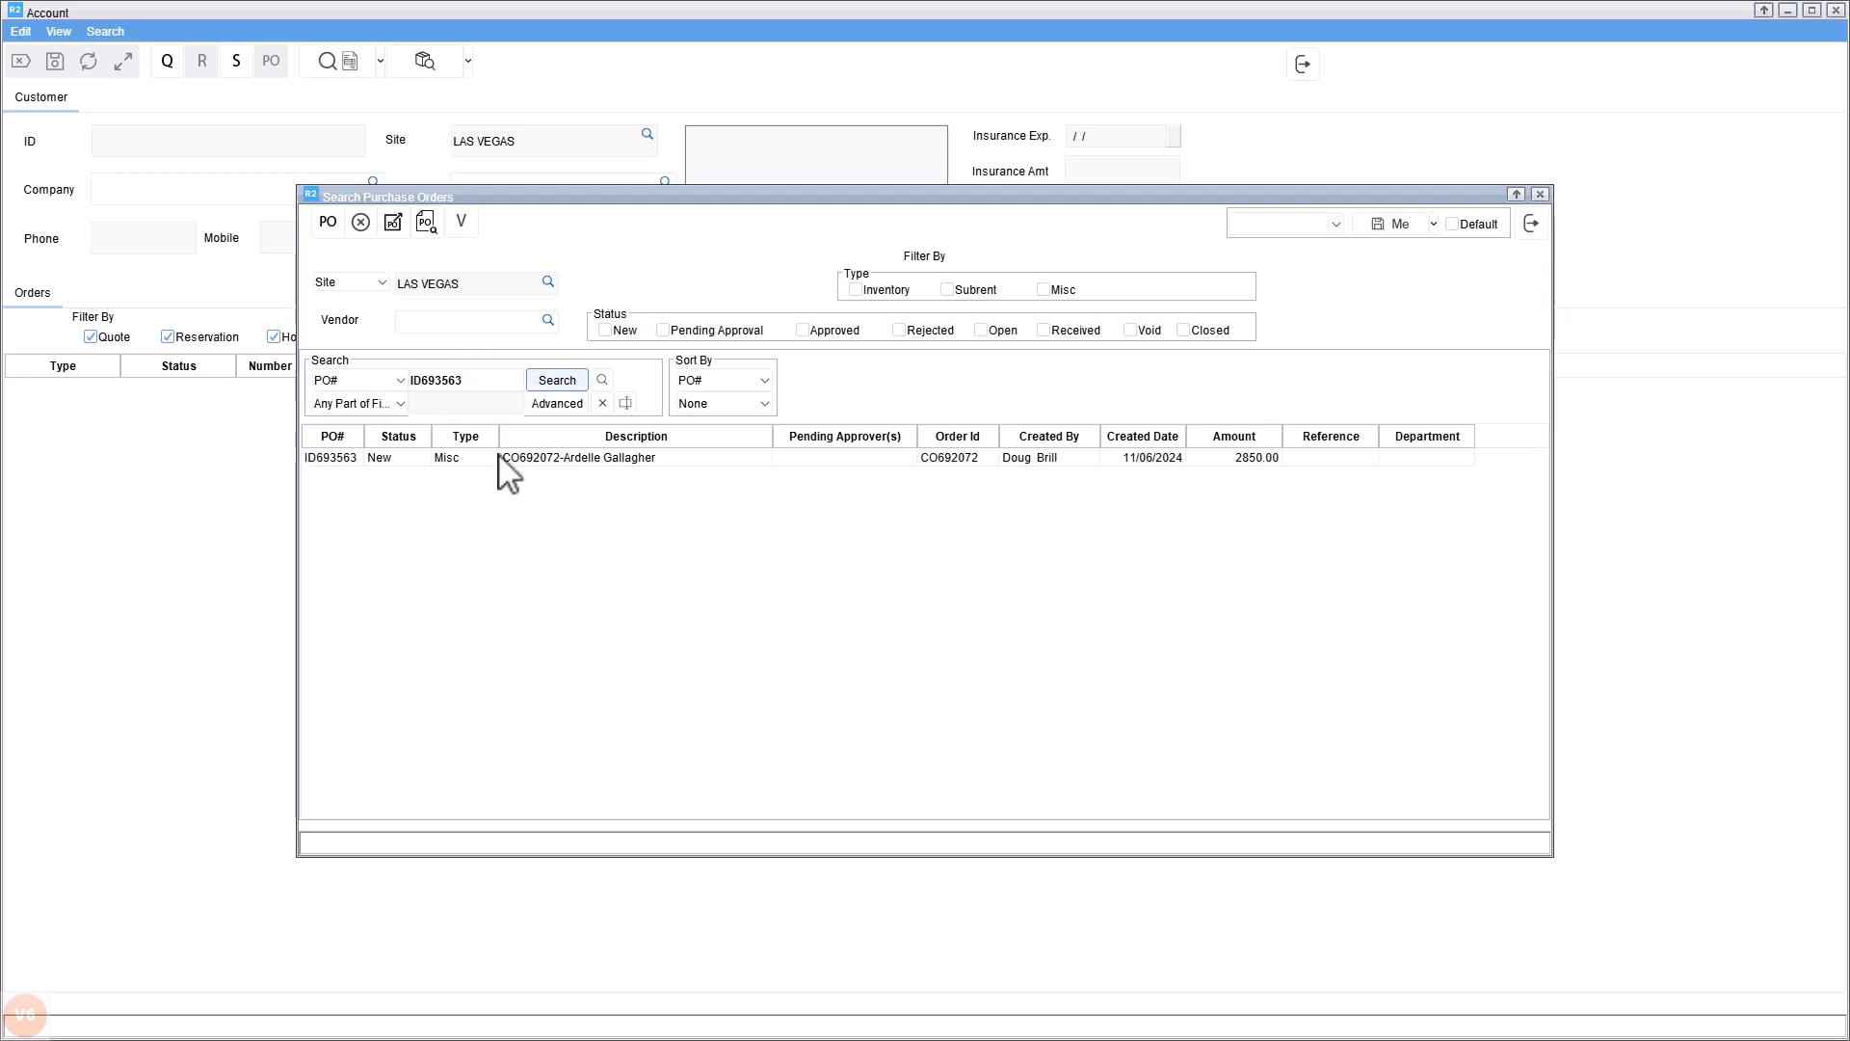
Open the Audio Technician - A1 purchase order to review its vendor and line details, and exit without releasing it
click(645, 459)
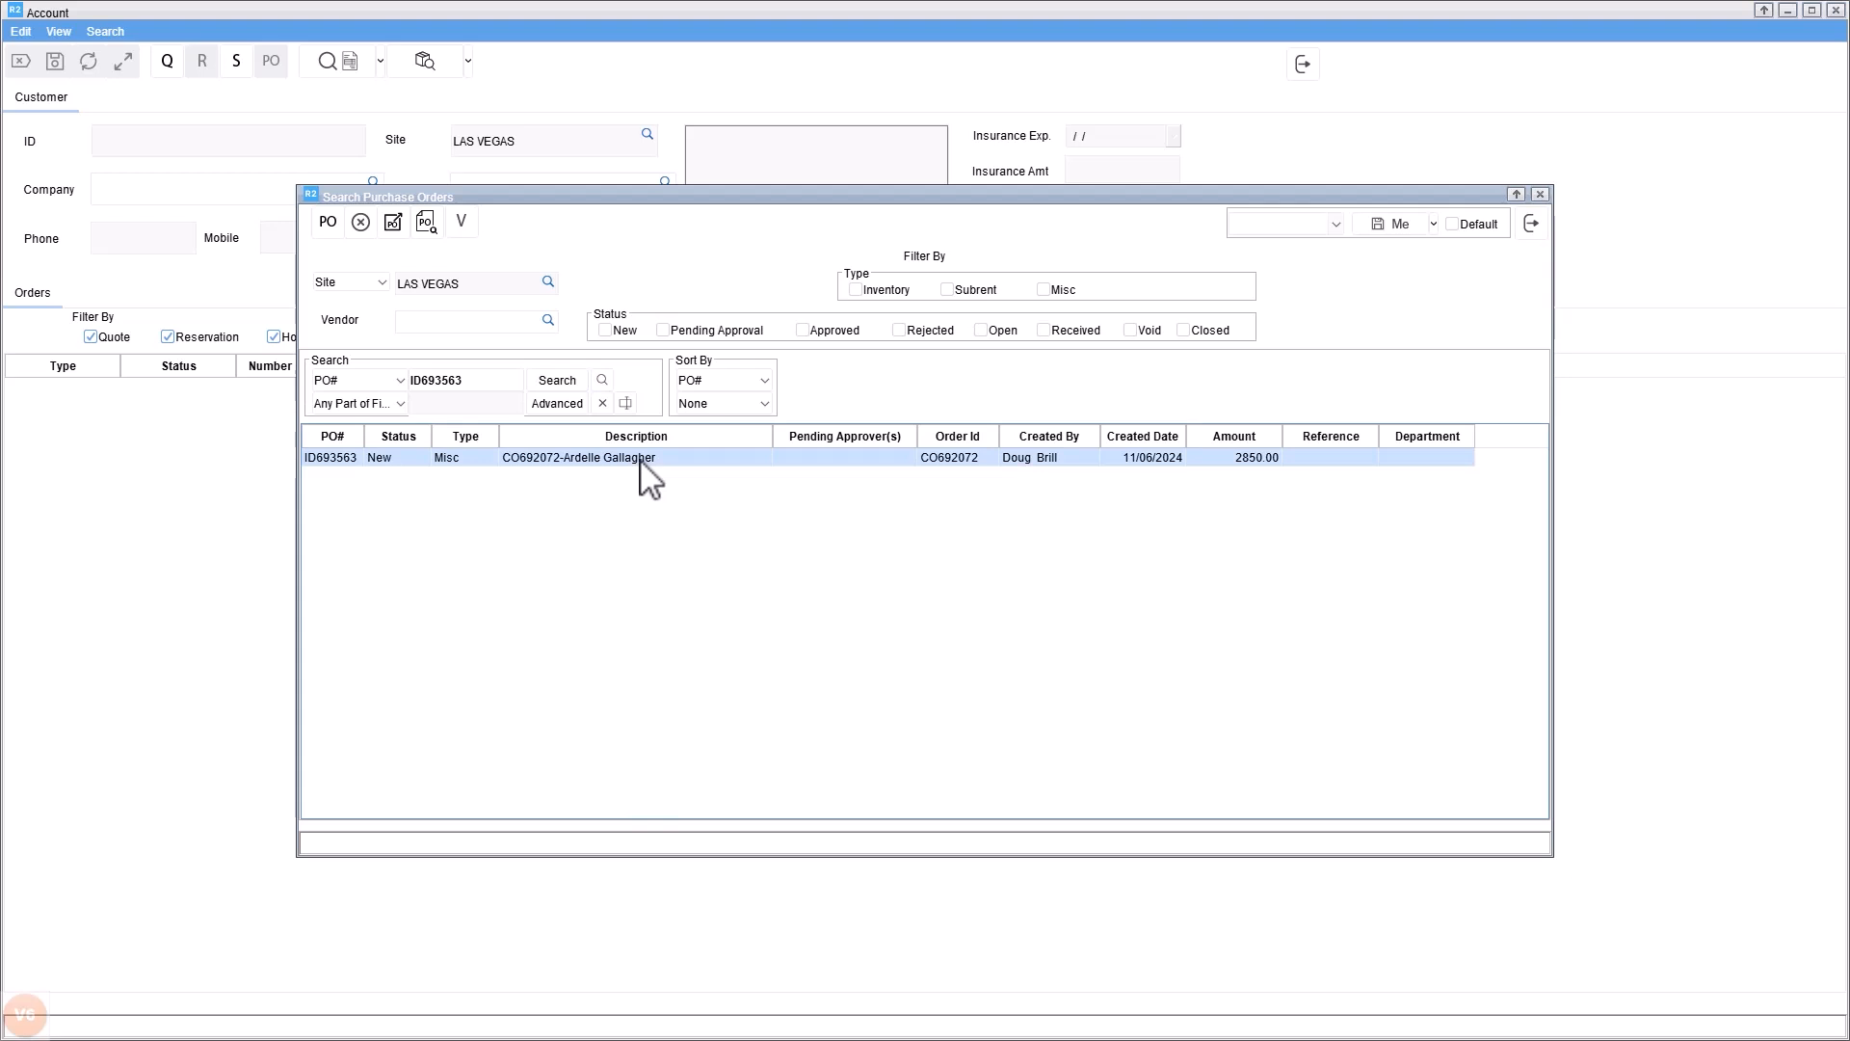
double_click(641, 459)
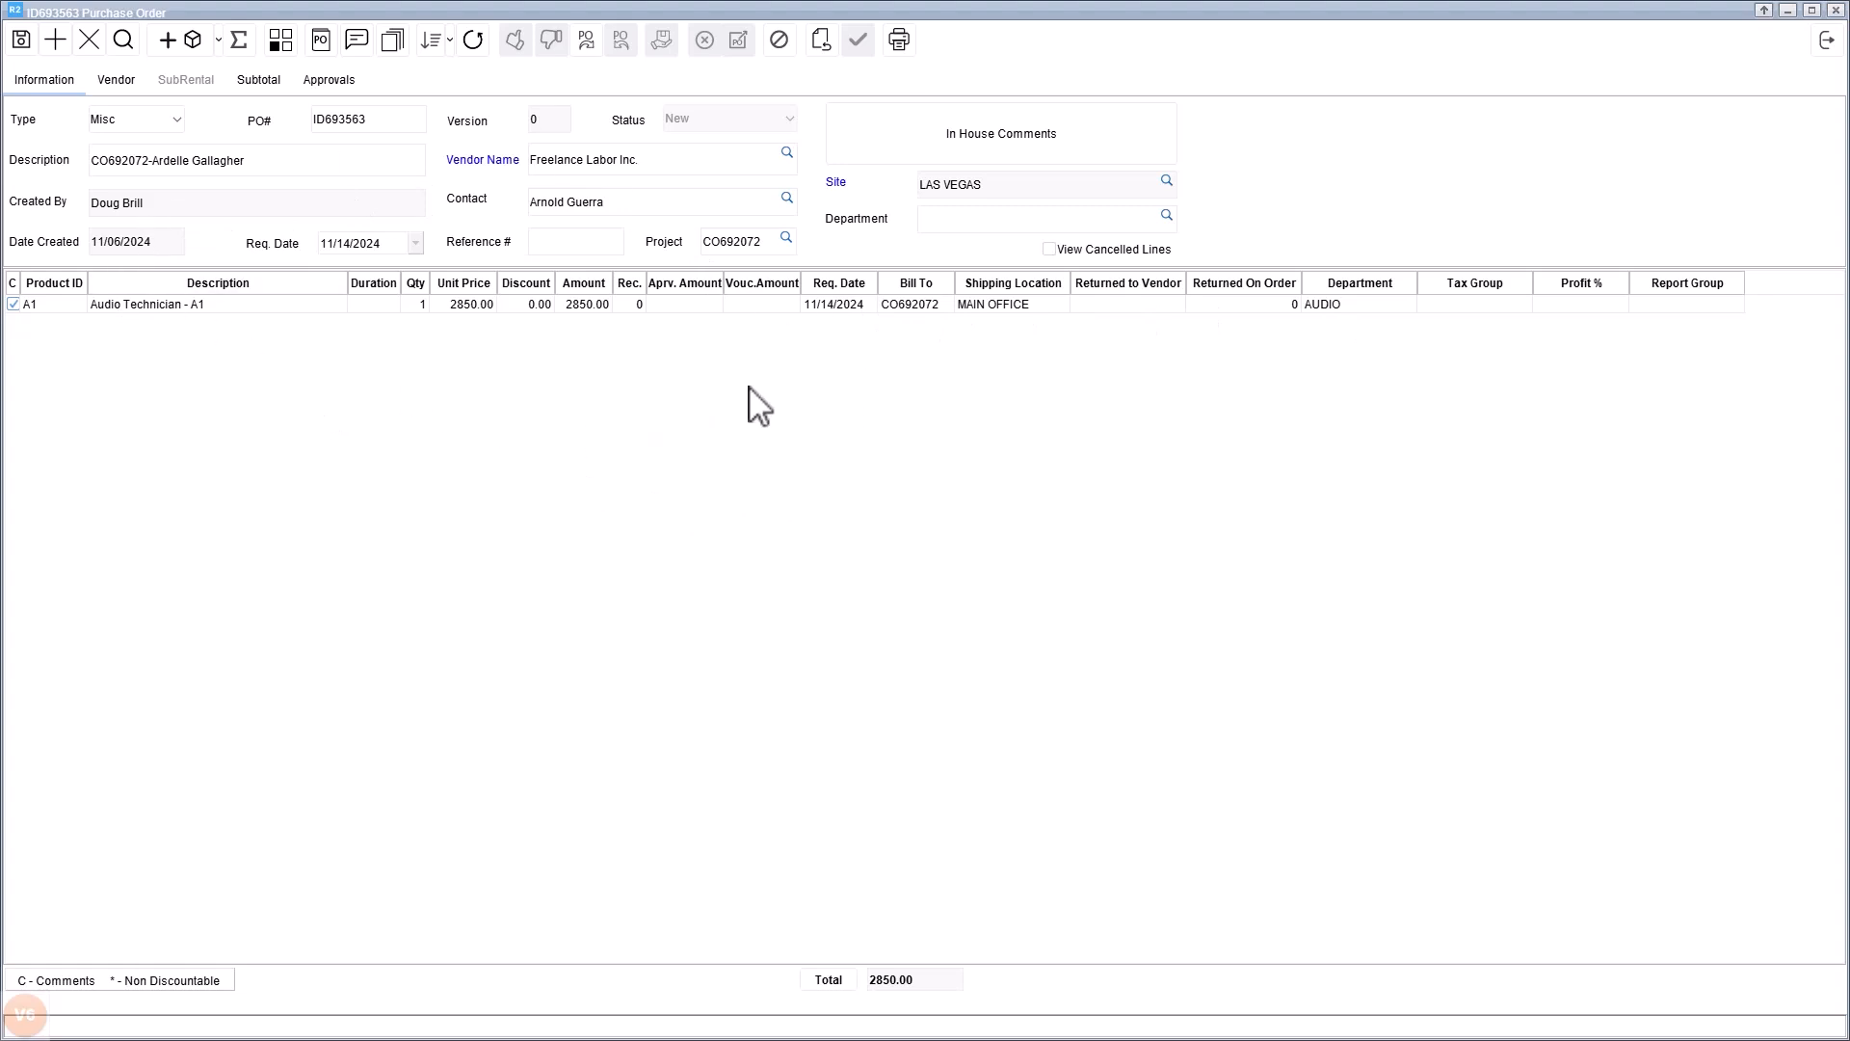
click(1826, 44)
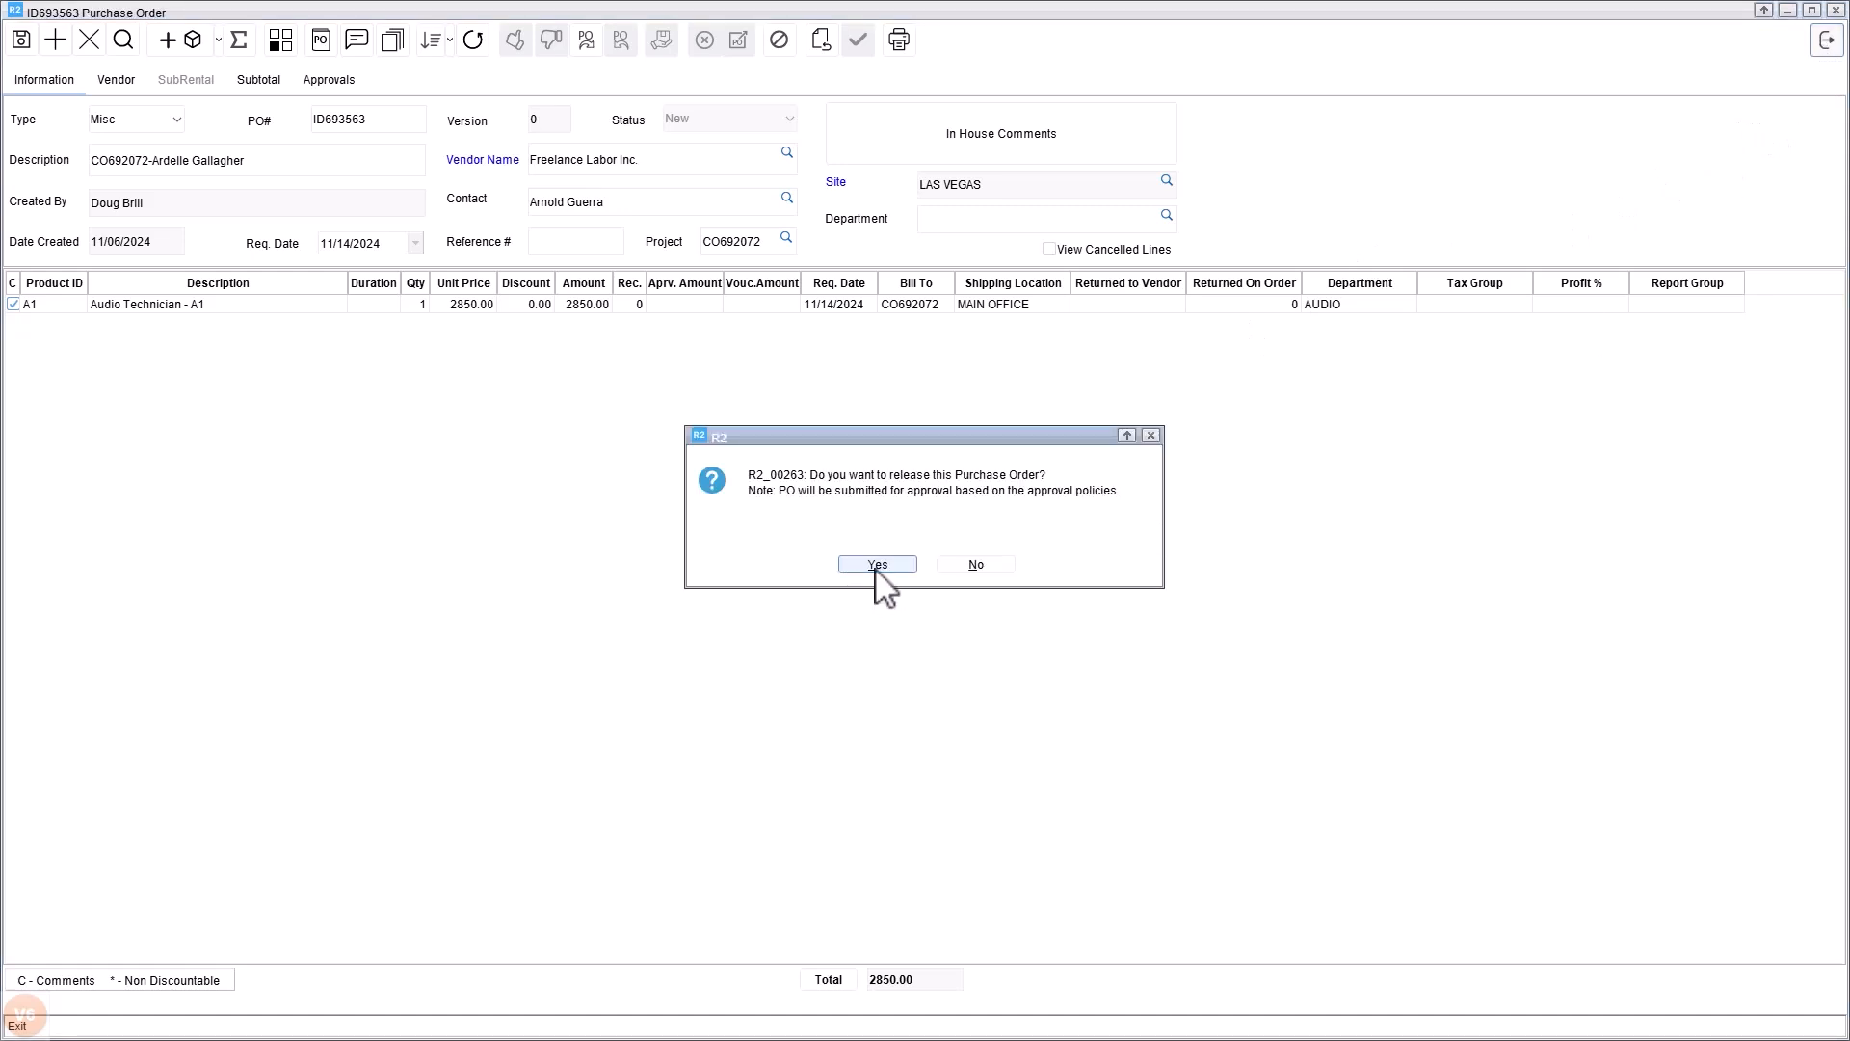
click(976, 566)
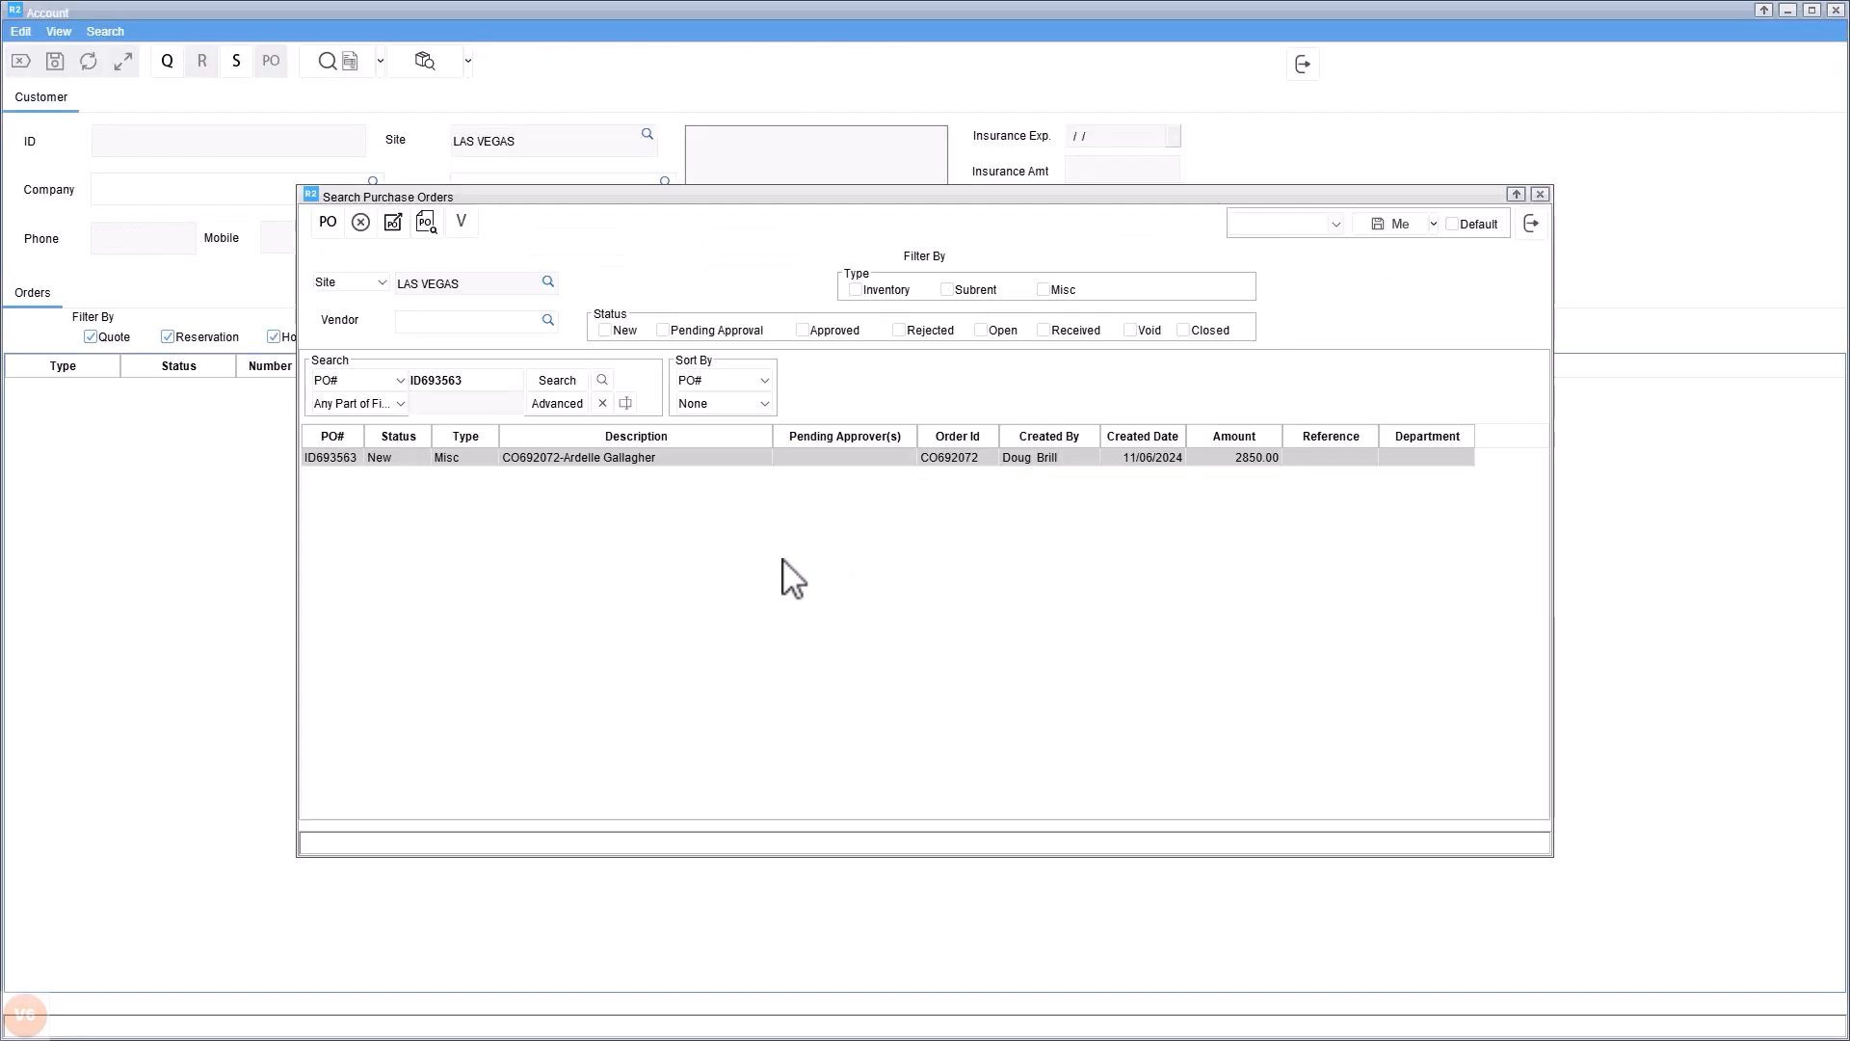